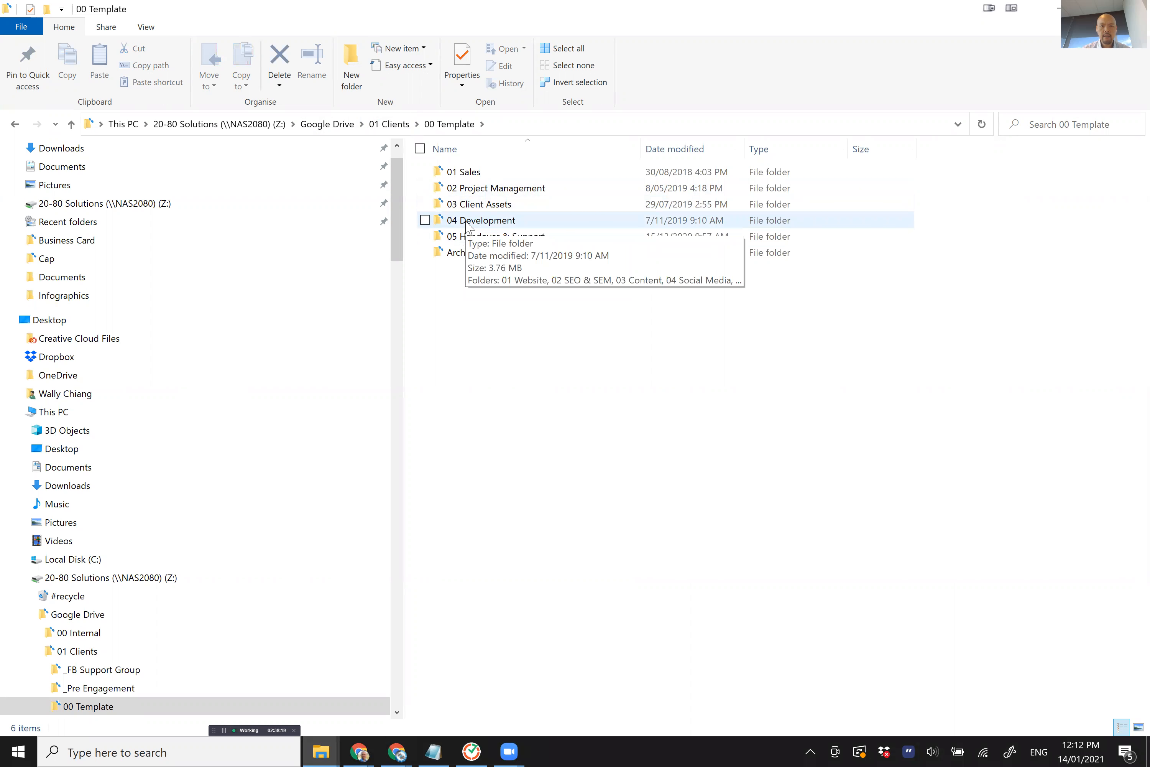
# - Open the "[Client Name] - SEO" spreadsheet from the template's 02 SEO & SEM folder inside 04 Development
pyautogui.doubleClick(470, 221)
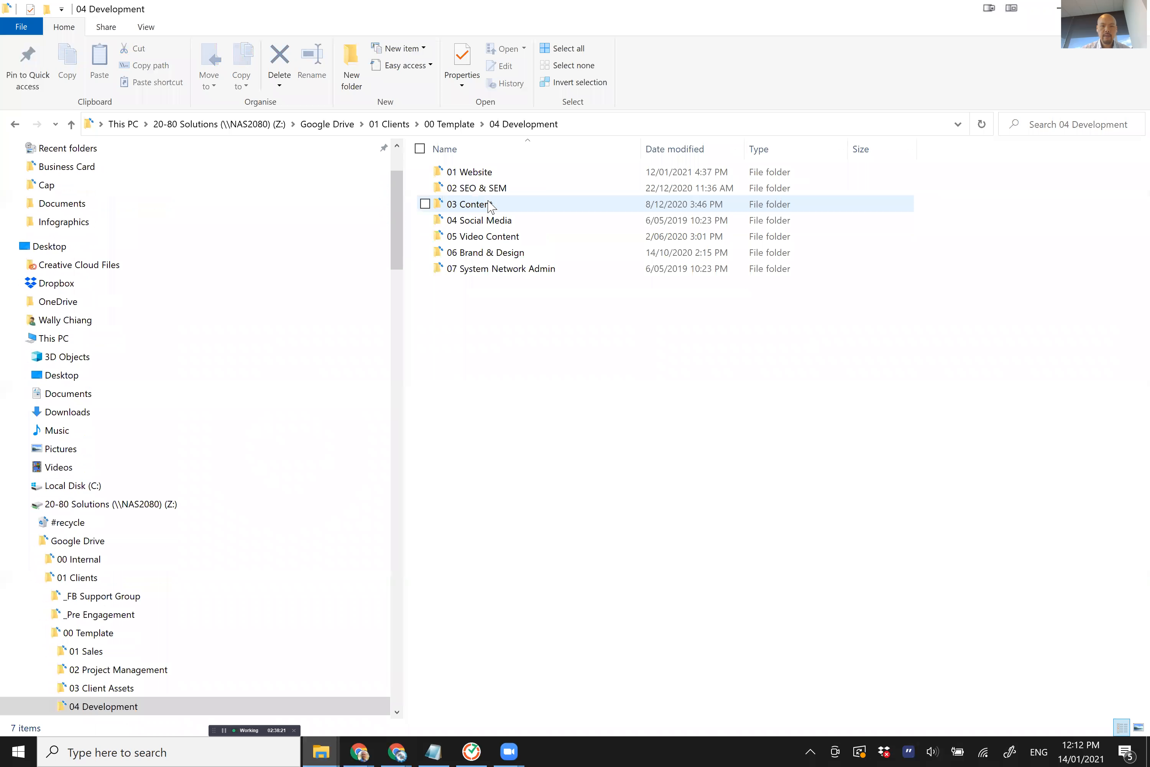
pyautogui.doubleClick(505, 190)
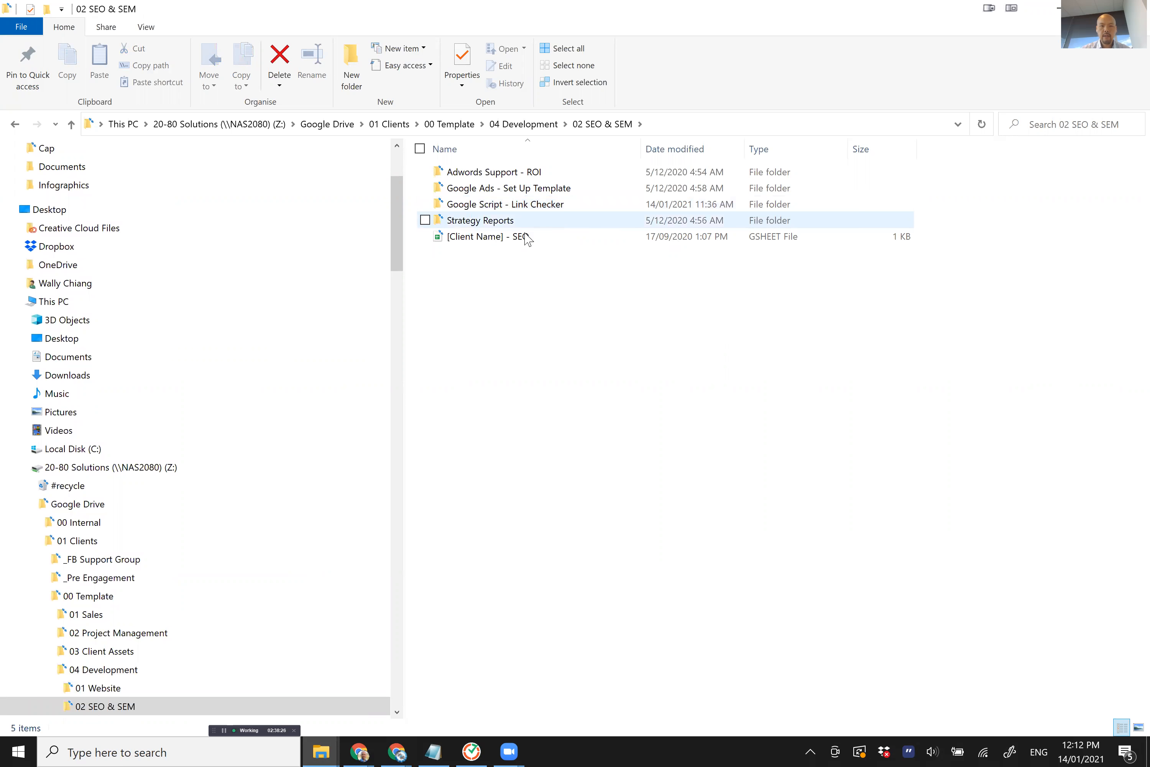
pyautogui.click(526, 242)
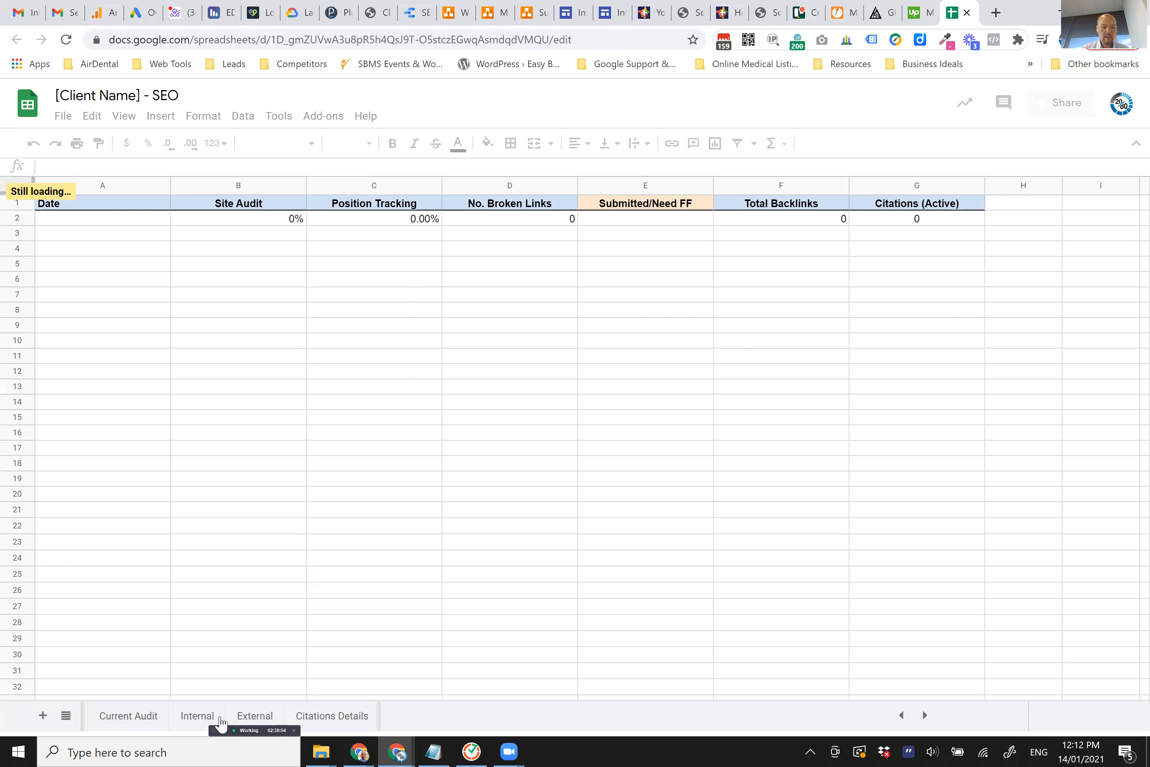
# - Examine the online directories on the External sheet, including the general business and medical/health listings with their authority scores and traffic
pyautogui.click(255, 715)
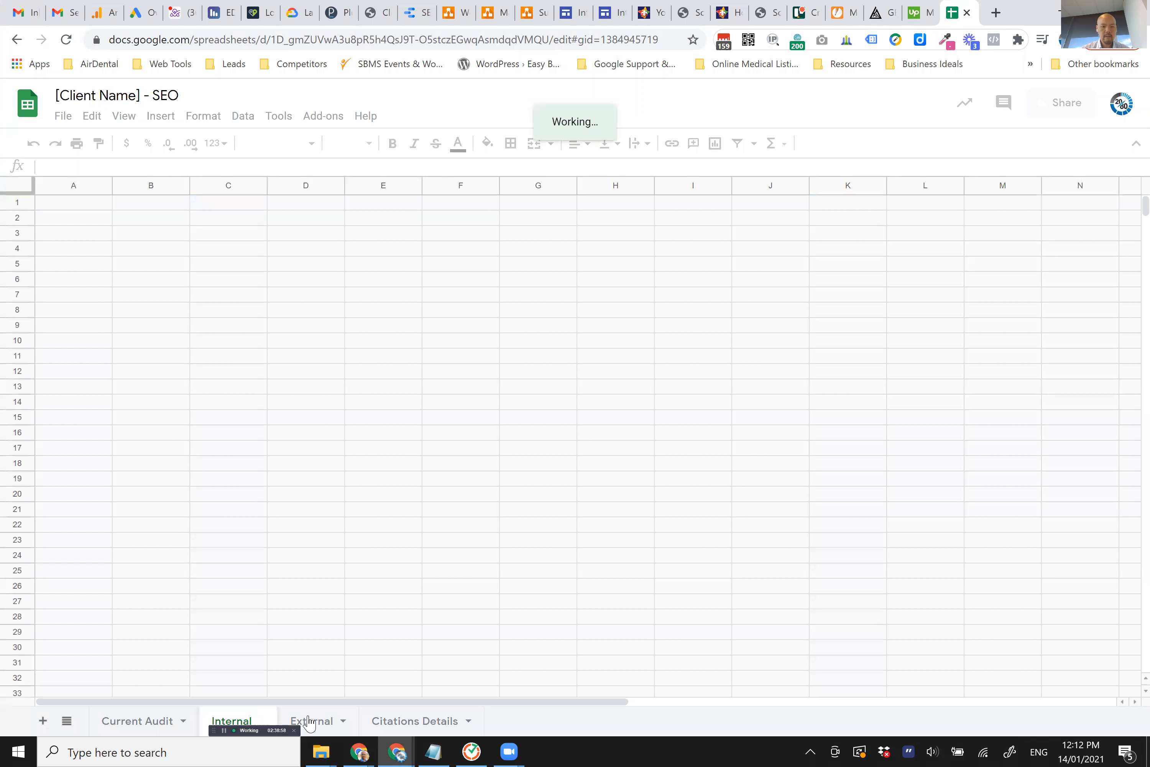
pyautogui.click(308, 722)
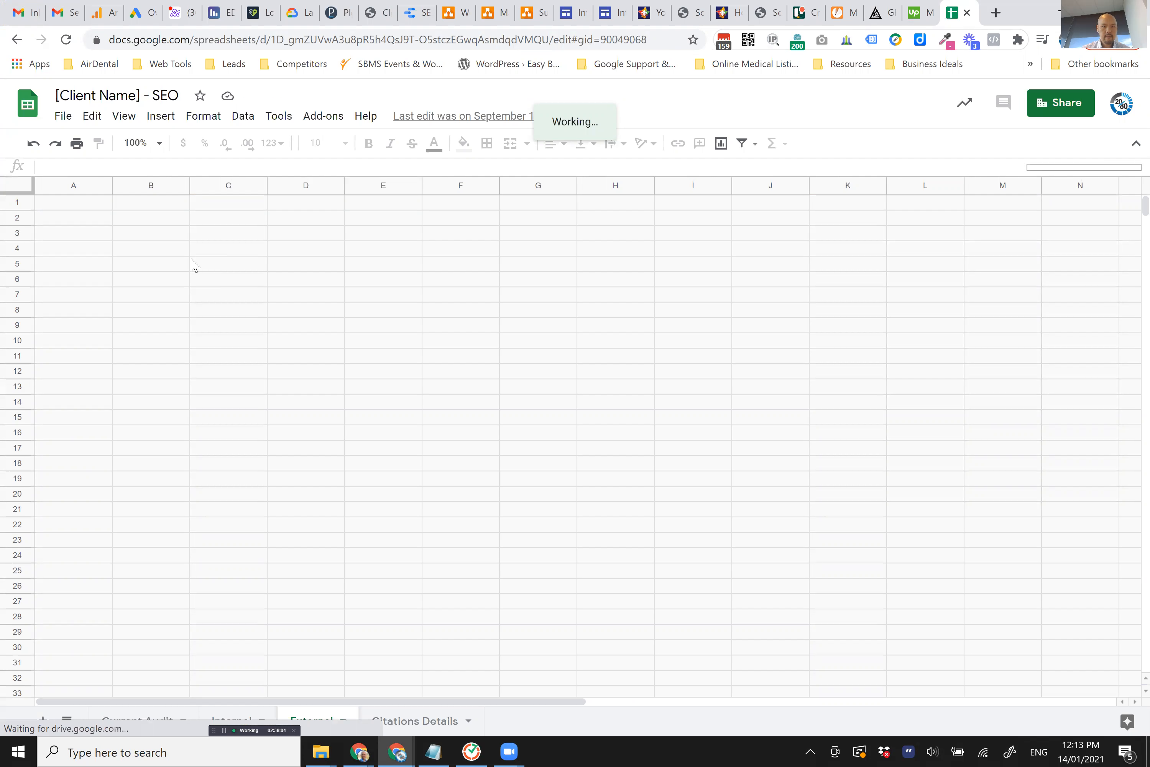
pyautogui.scroll(-5, 171, 346)
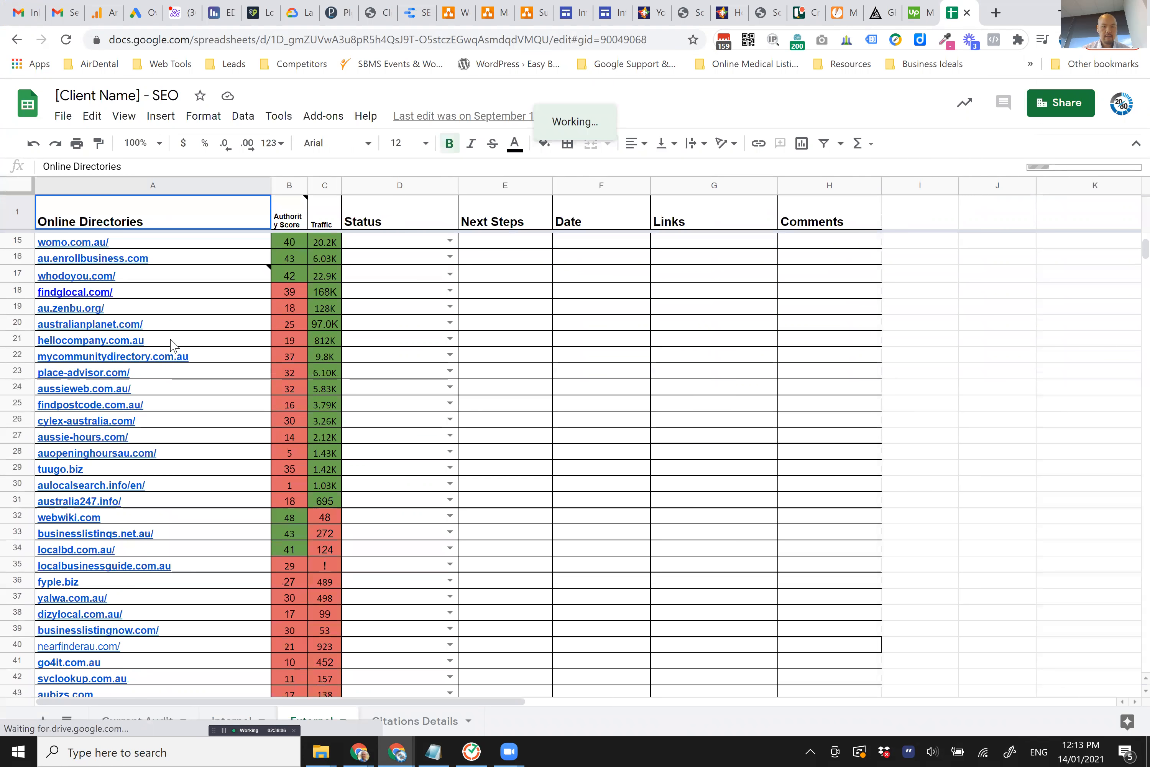
pyautogui.scroll(-1, 156, 505)
pyautogui.scroll(-8, 155, 507)
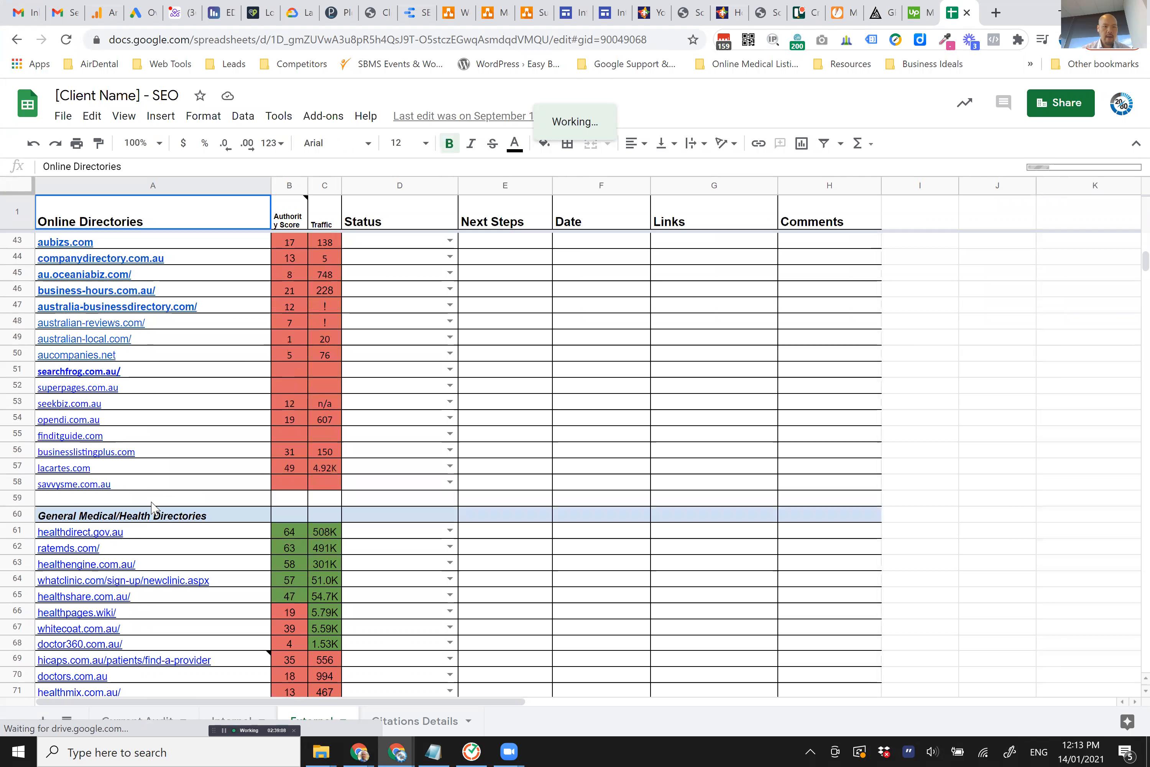
pyautogui.scroll(9, 153, 505)
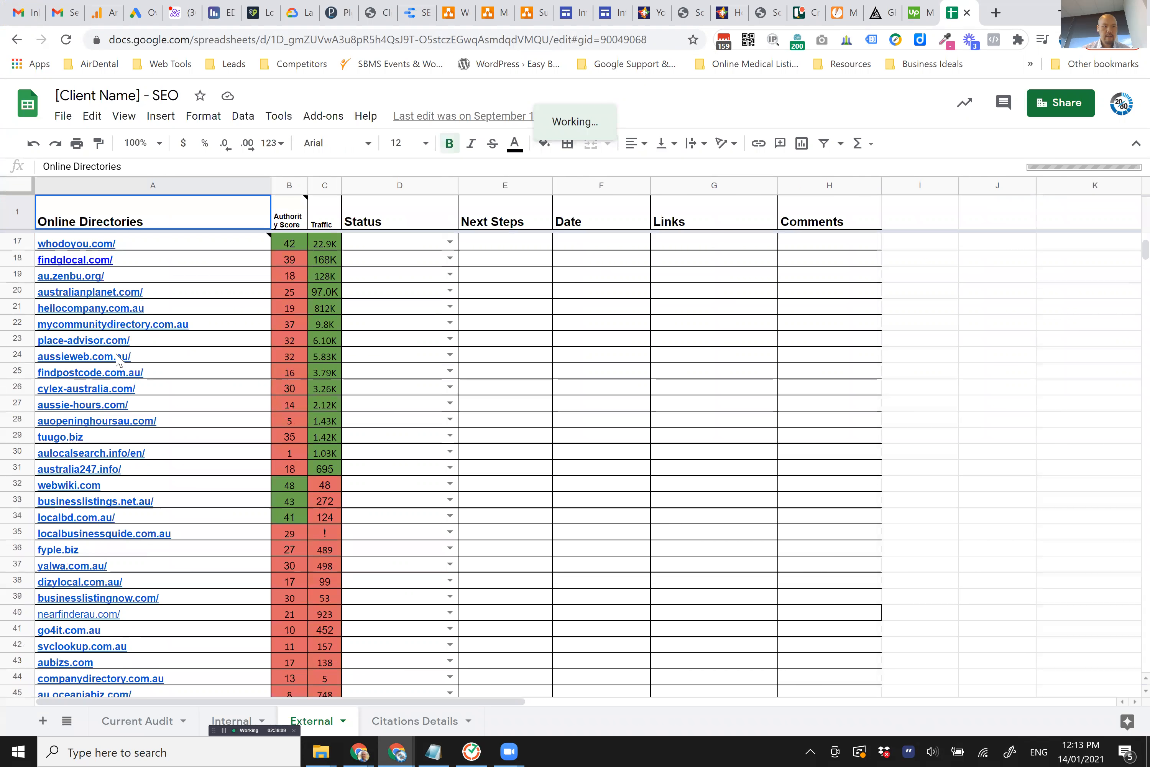
pyautogui.scroll(2, 143, 247)
pyautogui.scroll(3, 137, 303)
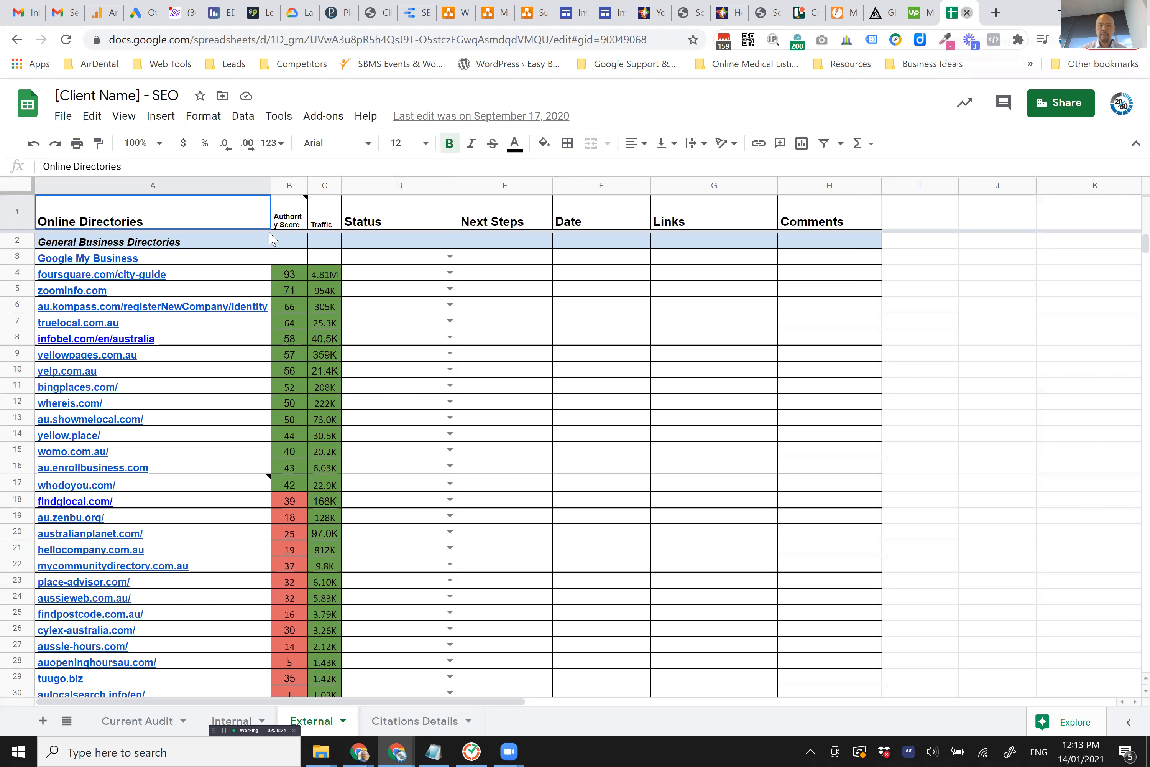
# - Close the spreadsheet and open Citation Builder for Elwood Family Dentist in BrightLocal
pyautogui.hotkey('ctrl', 'w')
pyautogui.hotkey('ctrl', '7')
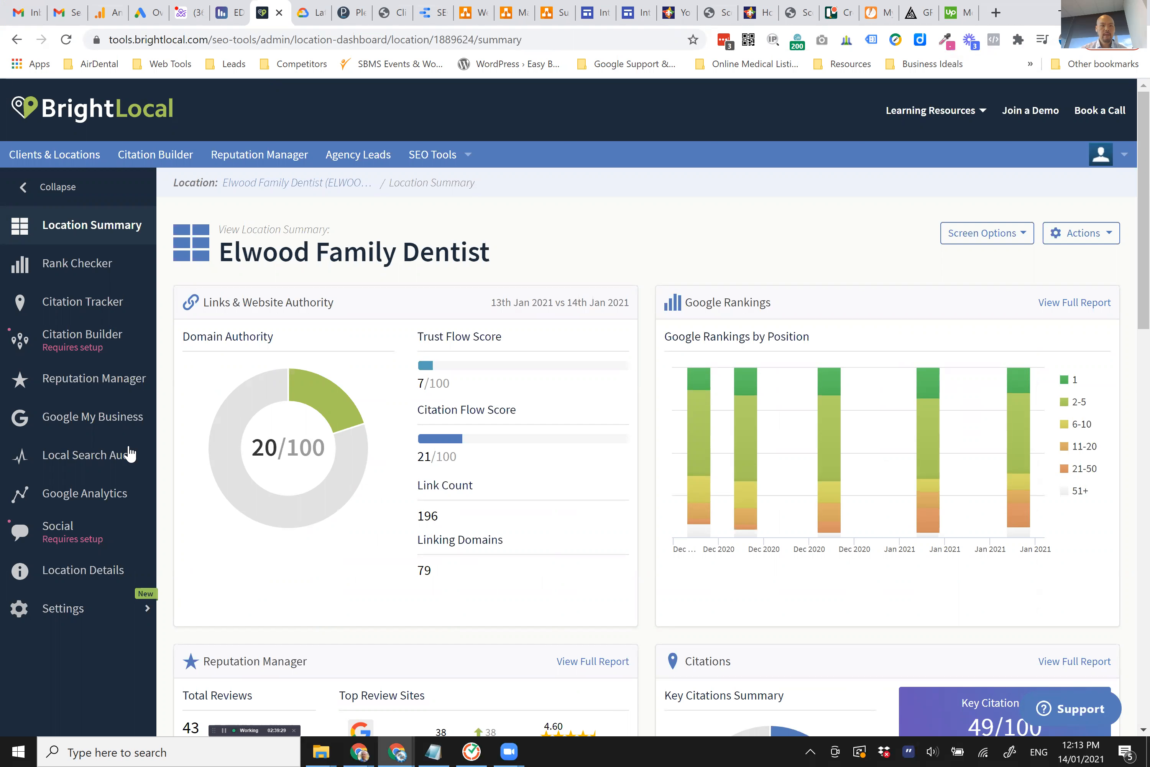
pyautogui.click(87, 345)
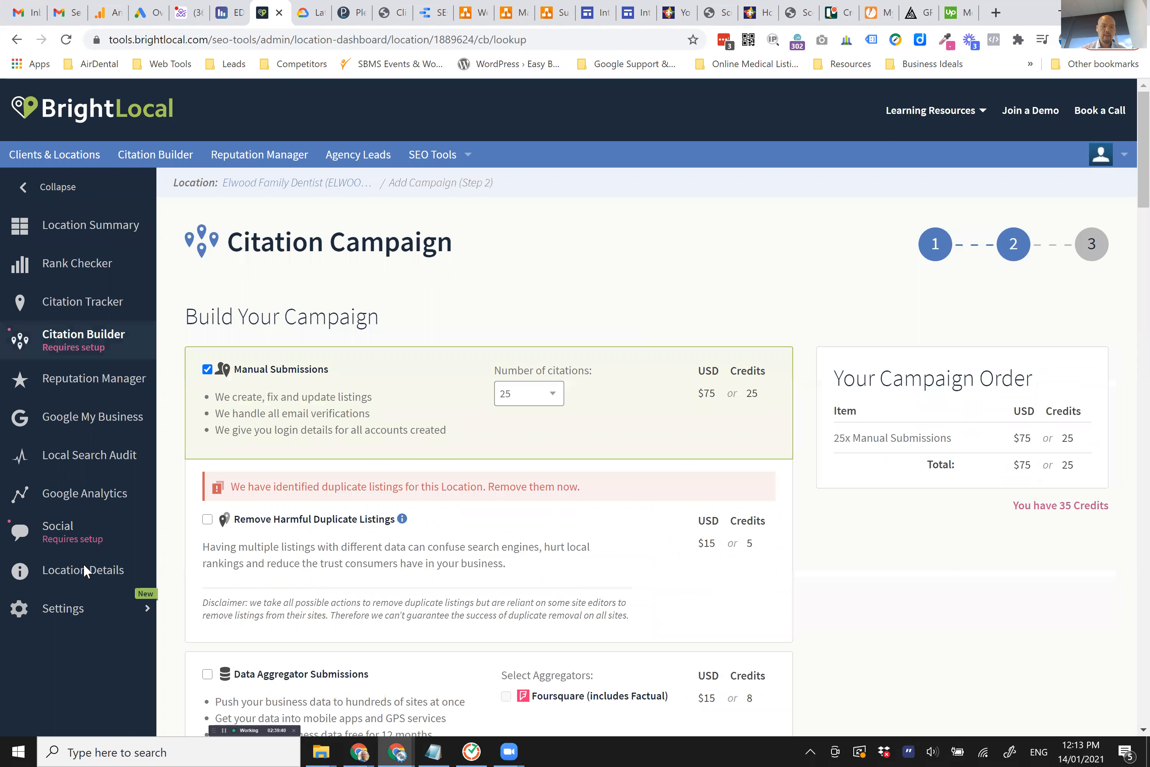
# - Review the practice's Location Details, from business details and opening hours down to payment methods, services and social profile links
pyautogui.click(81, 571)
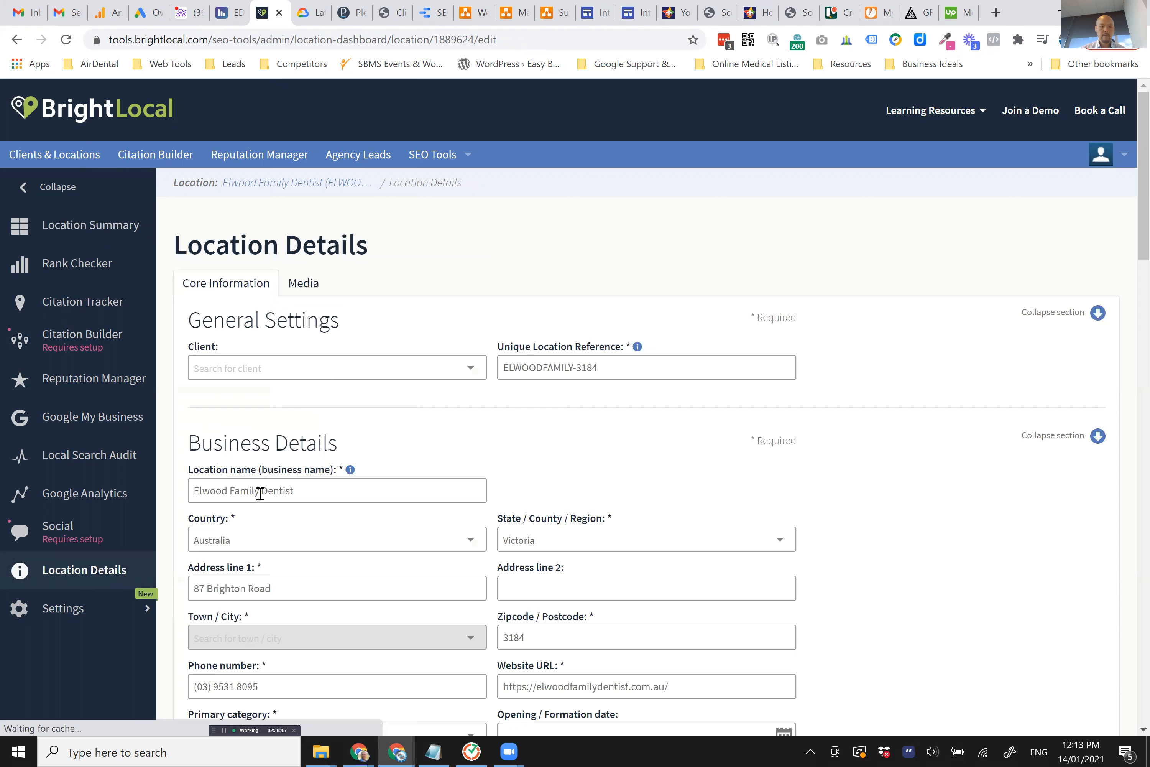
pyautogui.scroll(-3, 861, 506)
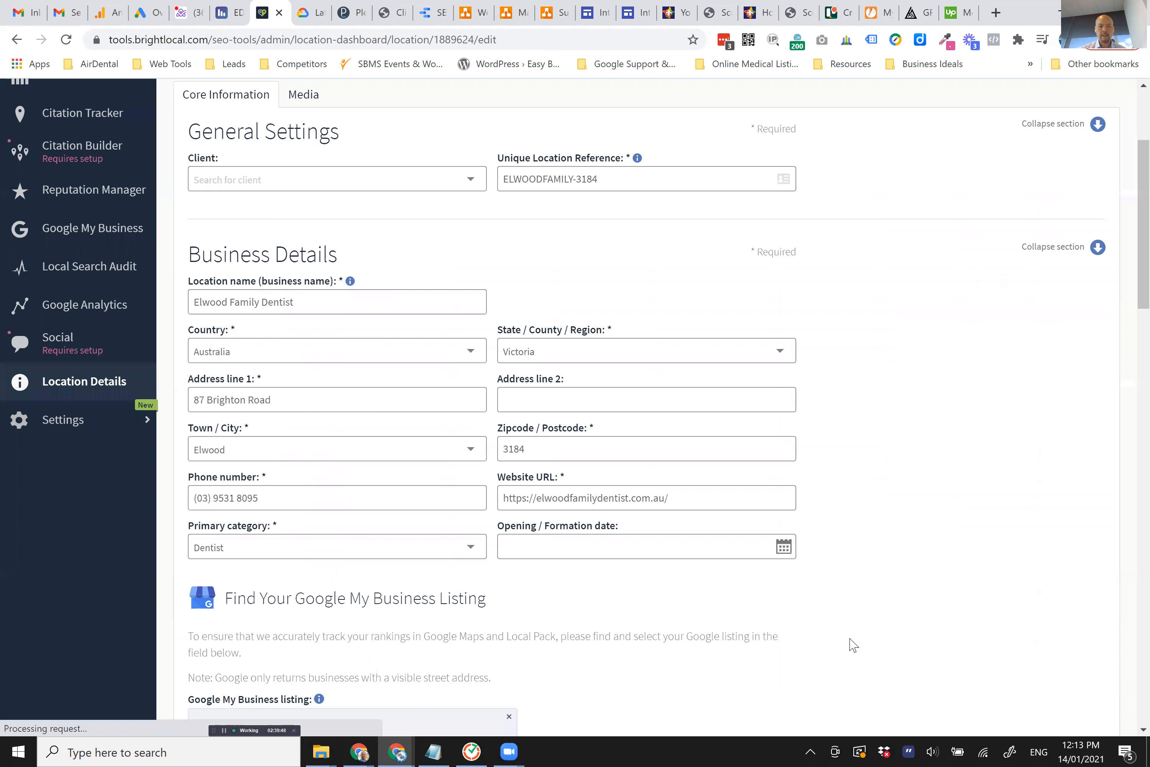
pyautogui.scroll(-1, 530, 478)
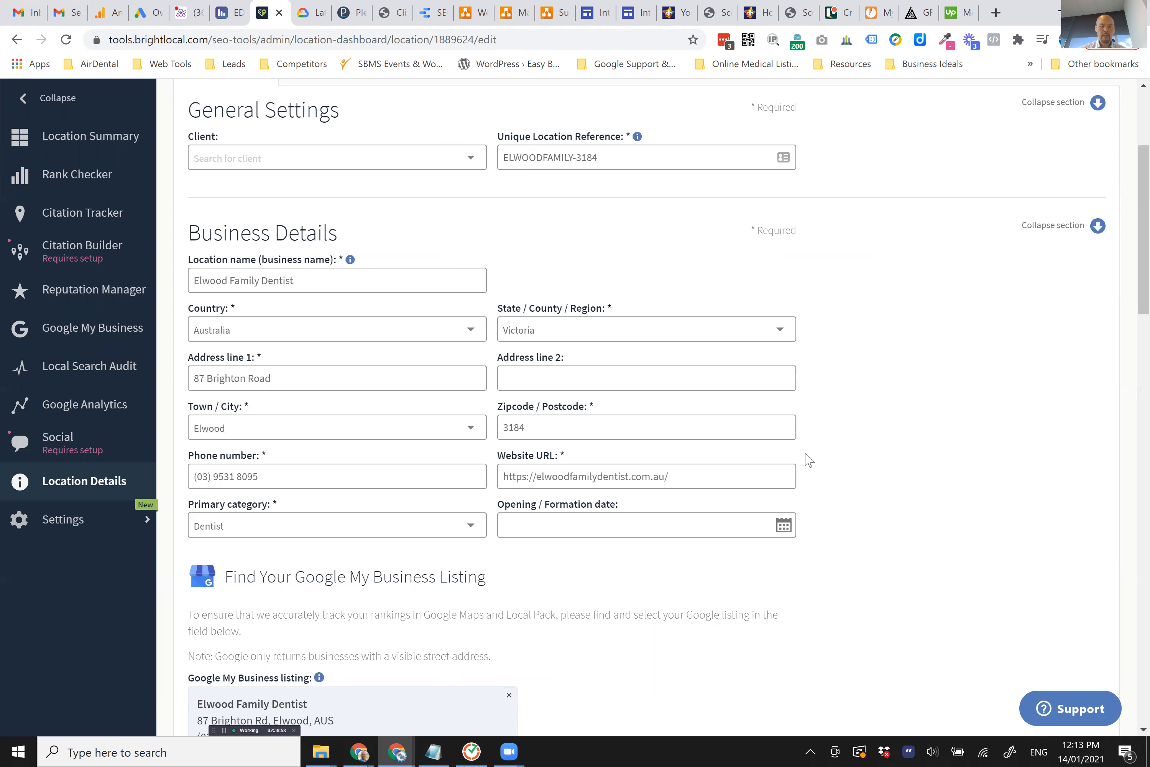
pyautogui.scroll(-7, 808, 461)
pyautogui.scroll(-2, 807, 460)
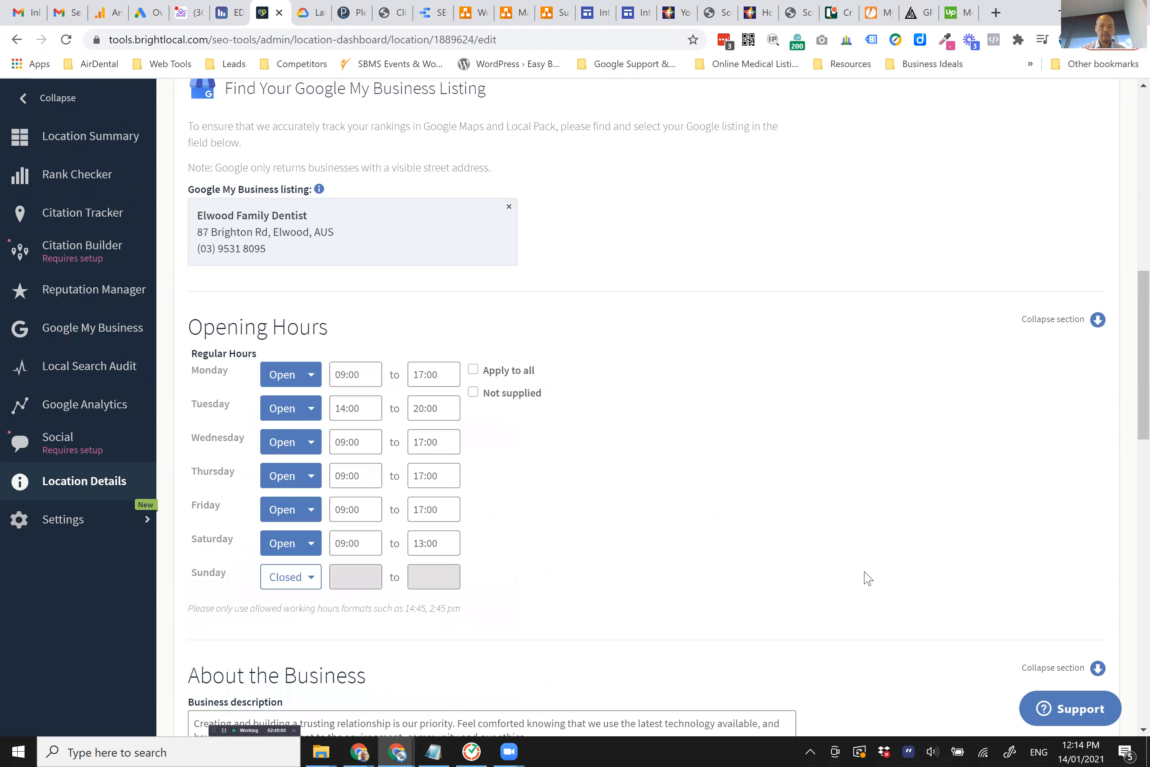
pyautogui.scroll(-7, 868, 578)
pyautogui.scroll(-12, 931, 445)
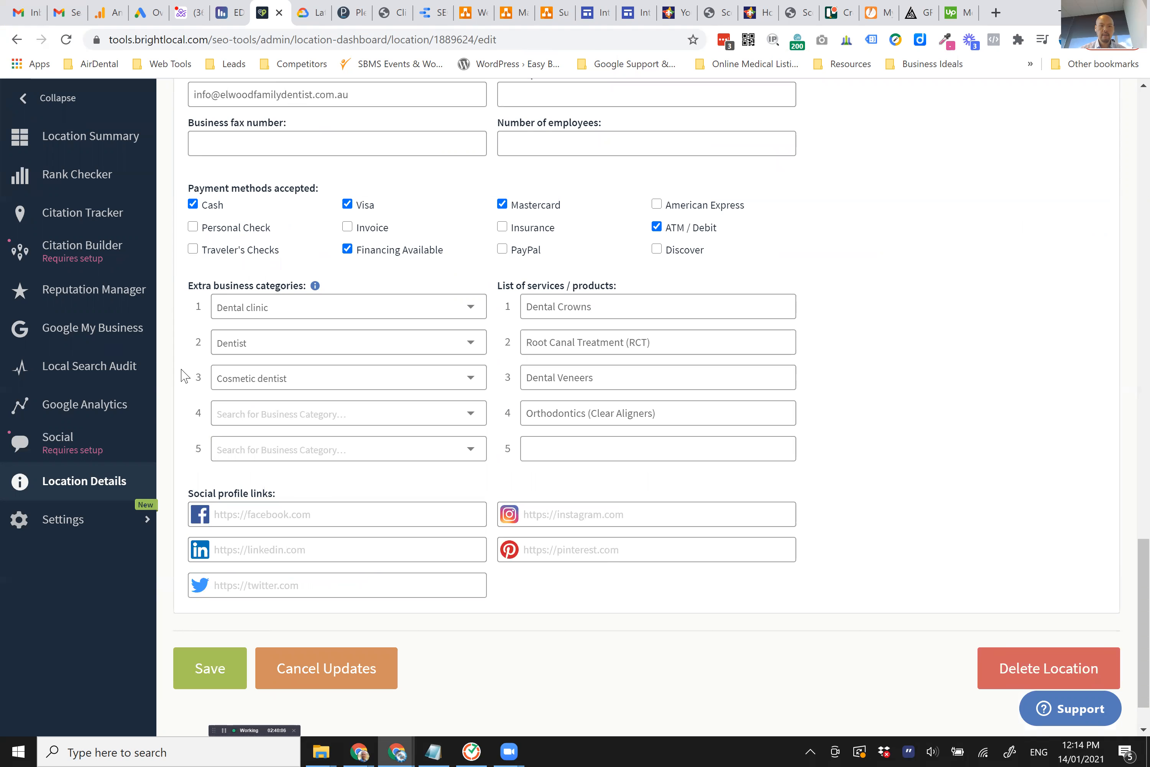
# - Return to Citation Builder and examine the campaign options, the existing citations and the available new citations
pyautogui.click(100, 254)
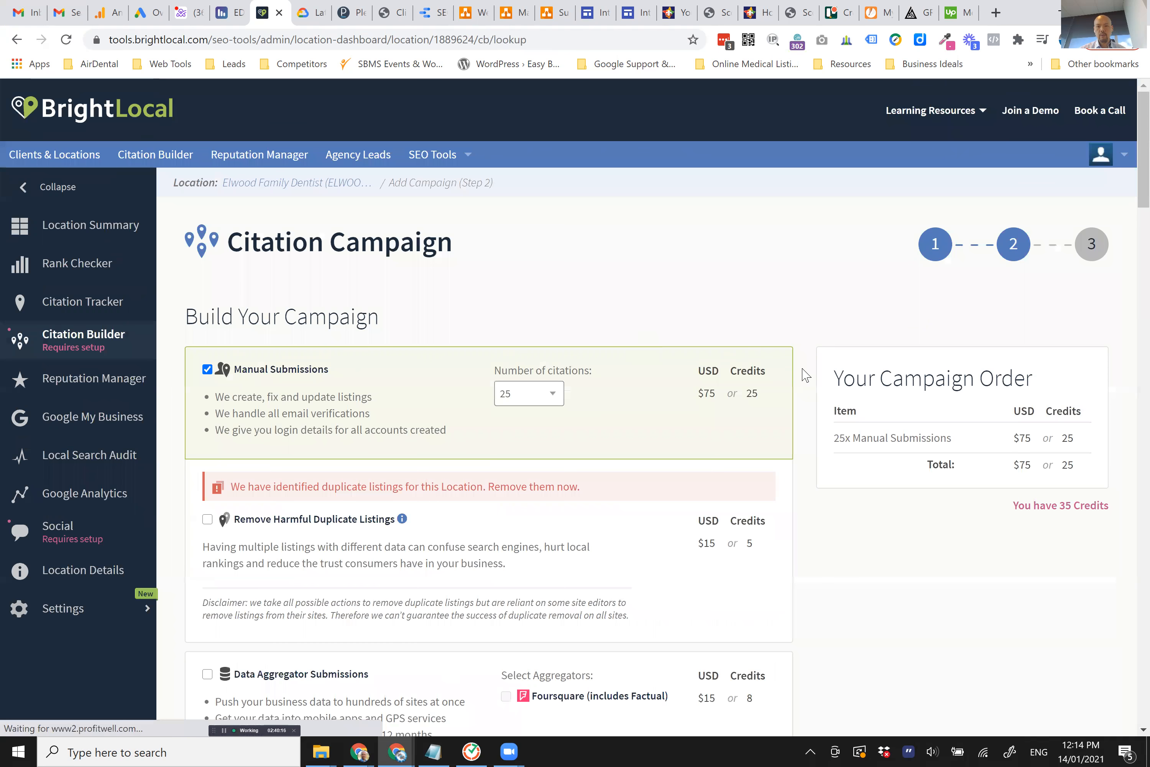
pyautogui.scroll(-5, 806, 375)
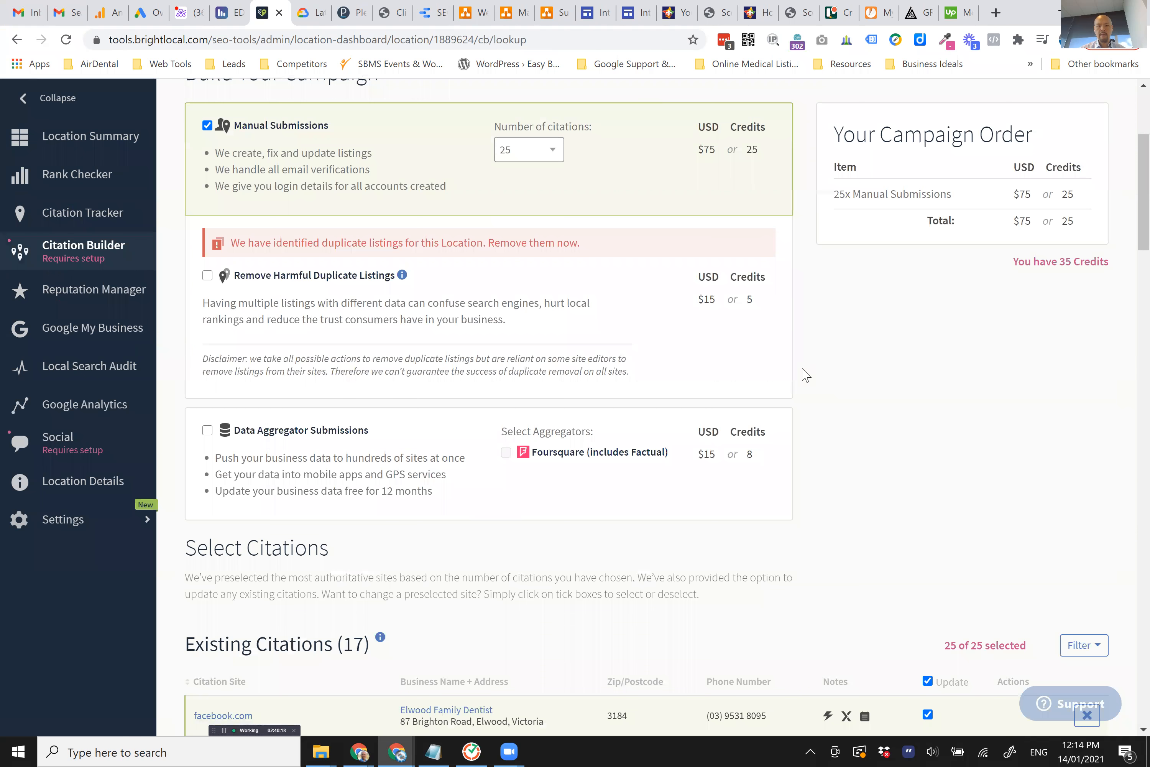
pyautogui.scroll(-6, 806, 375)
pyautogui.scroll(-7, 817, 361)
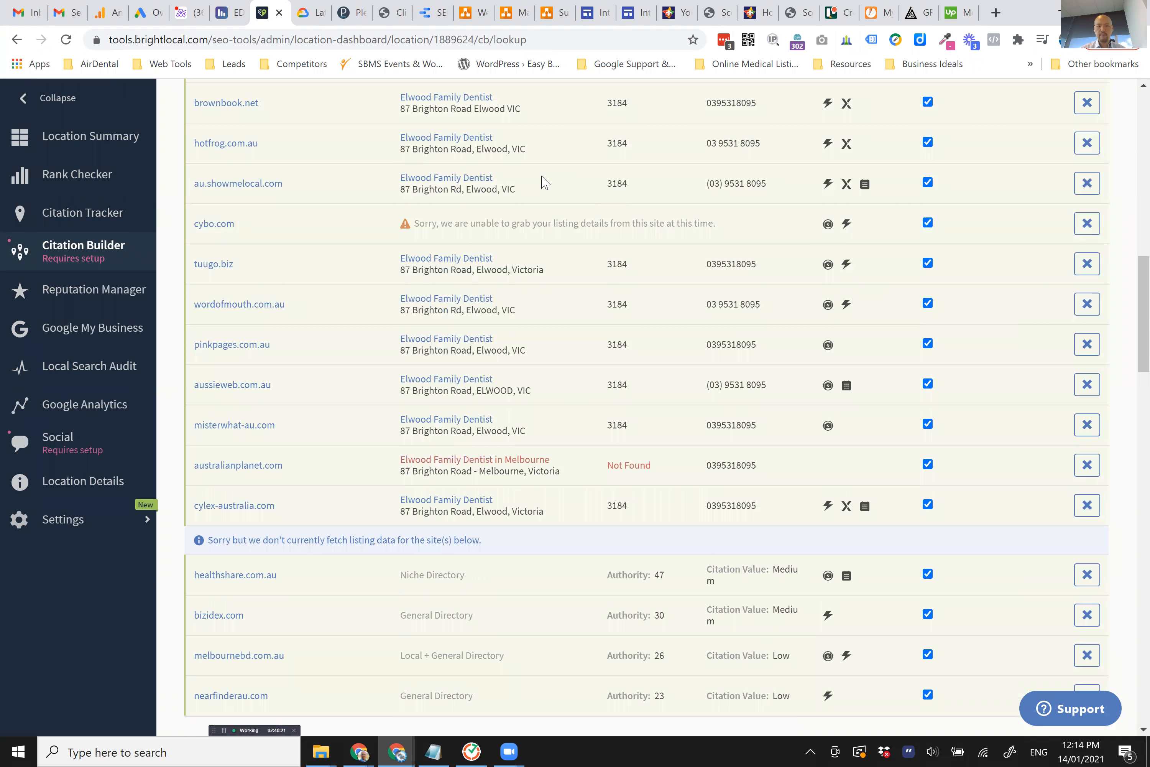
pyautogui.scroll(-12, 522, 426)
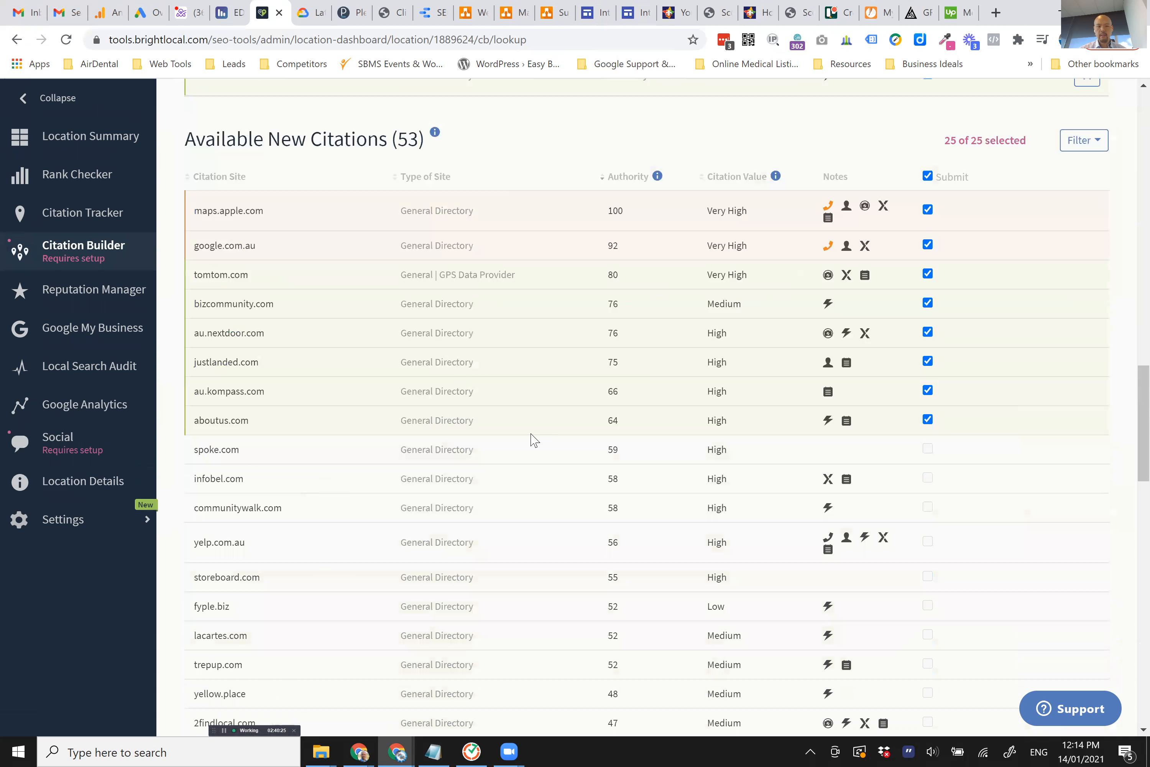
pyautogui.scroll(20, 462, 448)
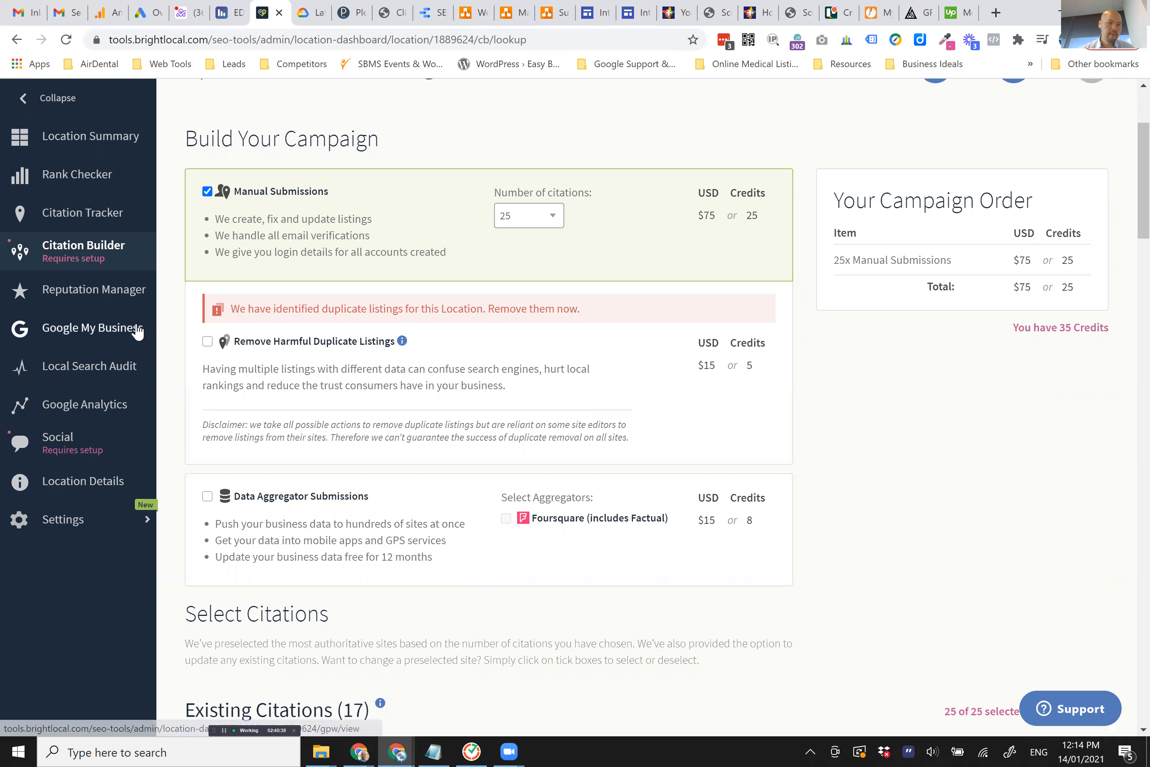
# - Open the location's Rank Checker and review the rankings by change and the keyword Rankings Table
pyautogui.click(85, 181)
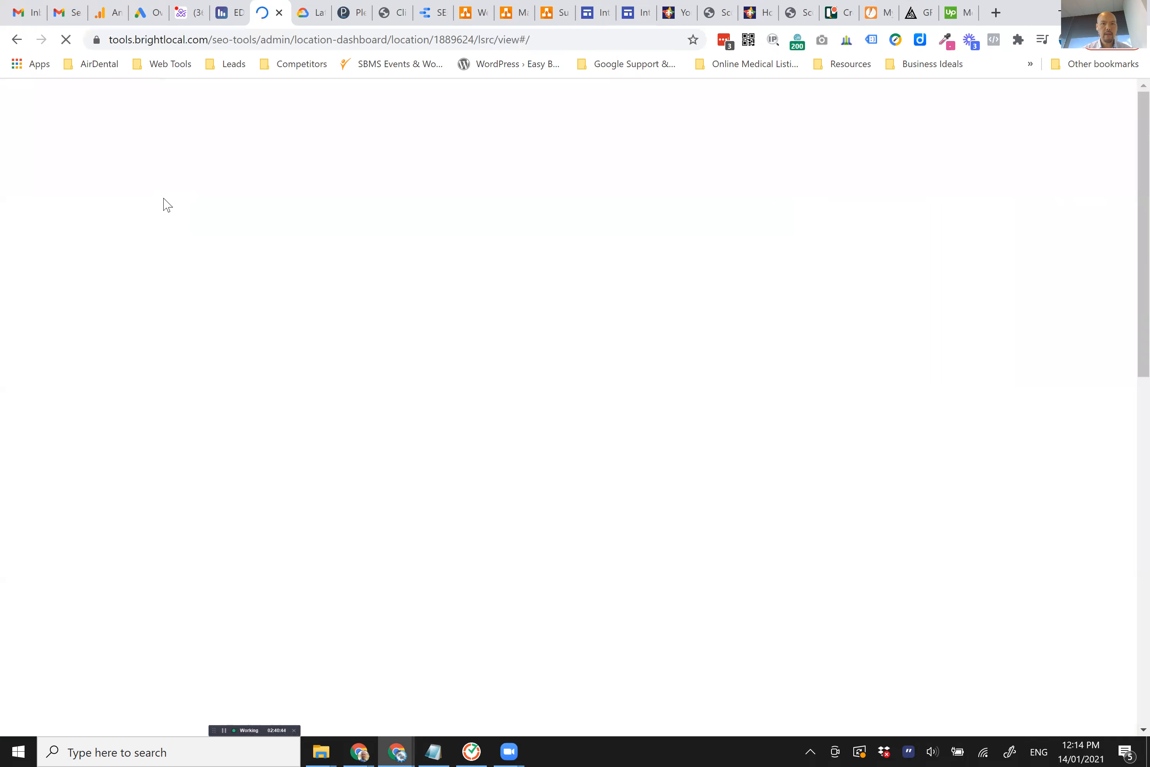
pyautogui.scroll(-3, 168, 205)
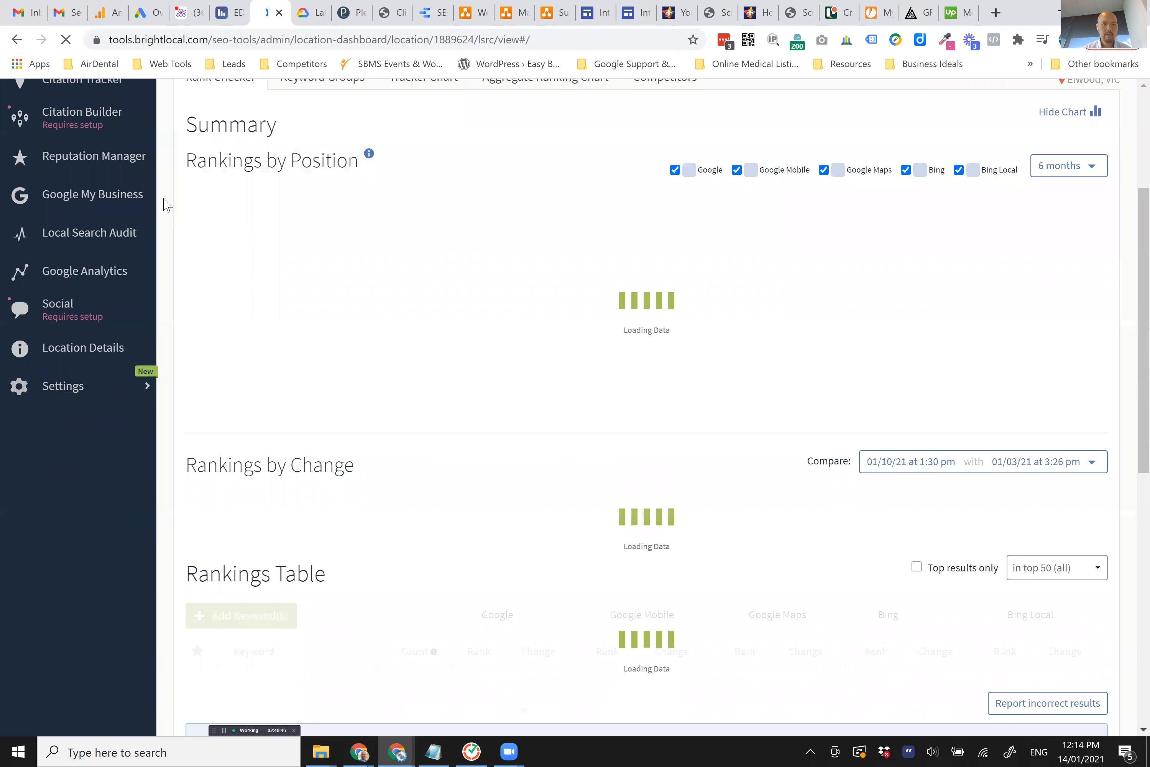
pyautogui.scroll(2, 167, 206)
pyautogui.scroll(-4, 167, 205)
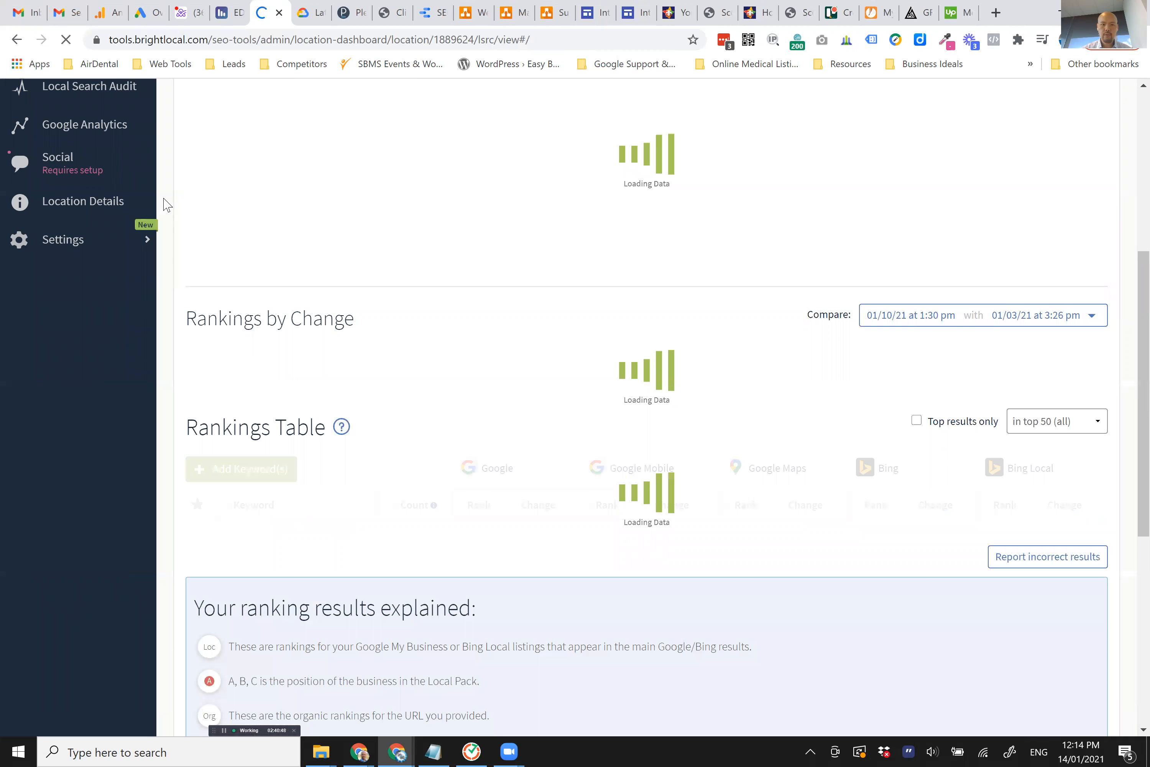
pyautogui.scroll(-6, 167, 205)
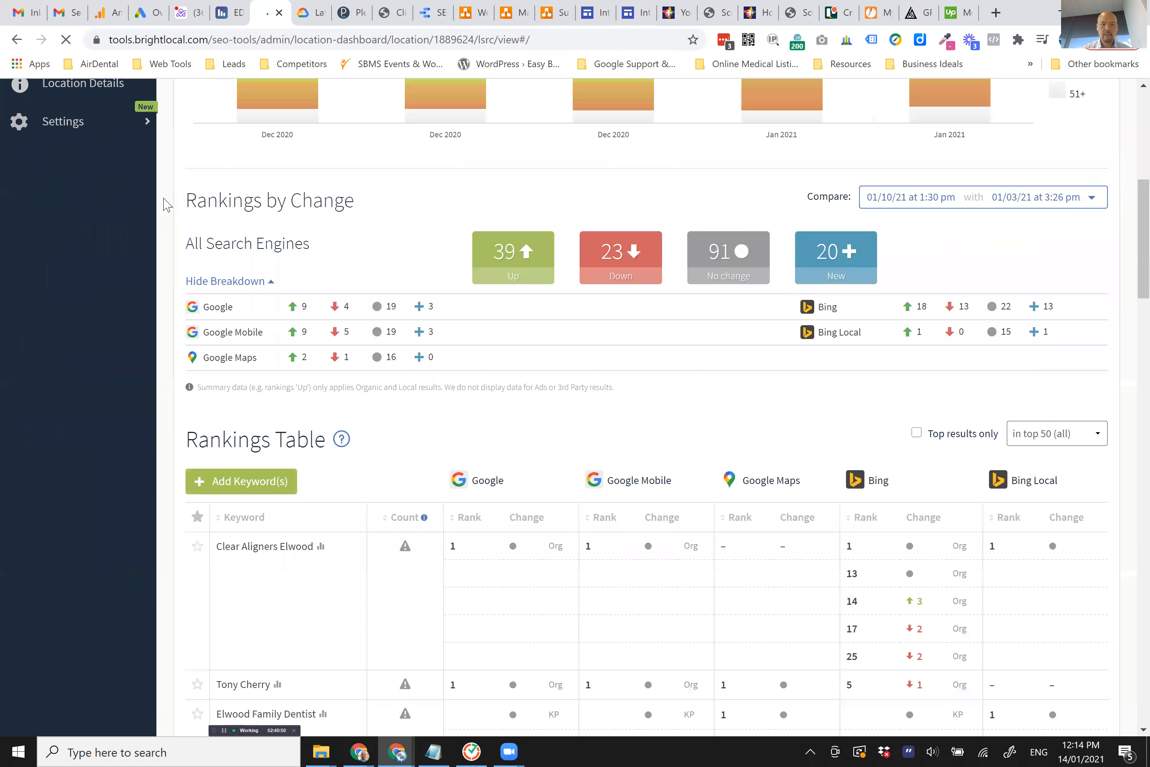
pyautogui.scroll(-6, 167, 205)
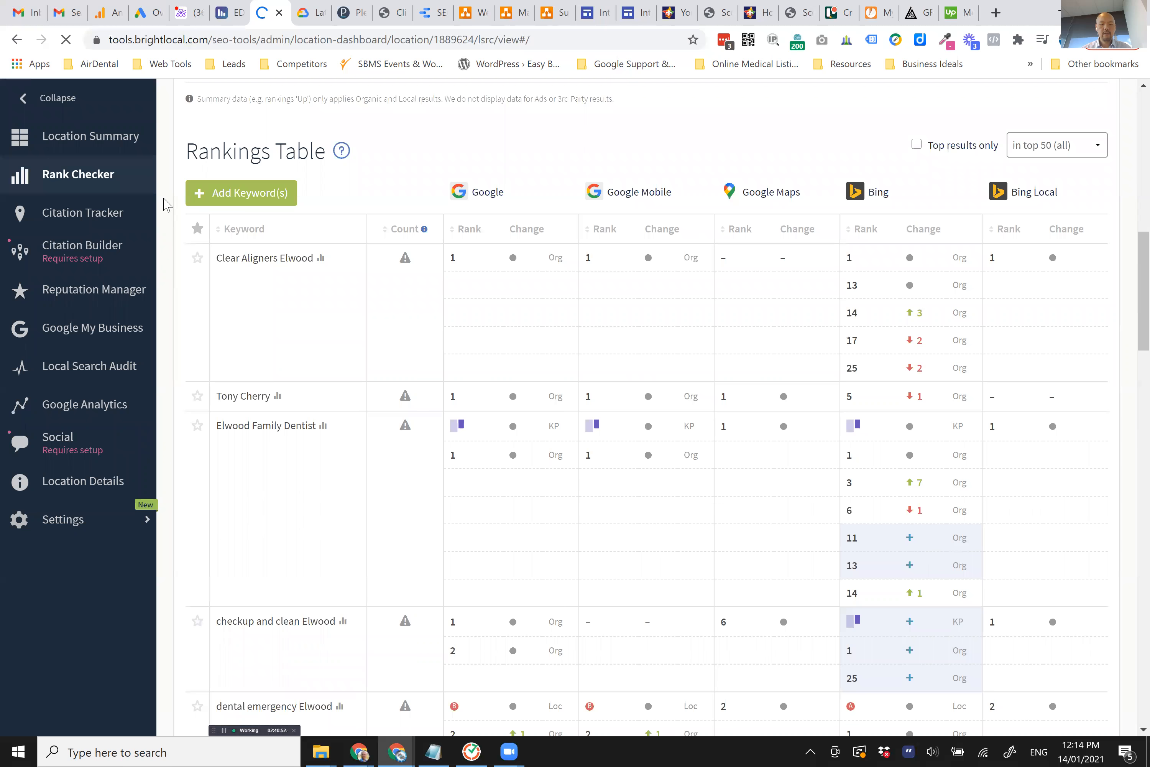
# - Search the Rank Checker page for "elwood dentist"
pyautogui.hotkey('ctrl', 'f')
pyautogui.write('elwood dent')
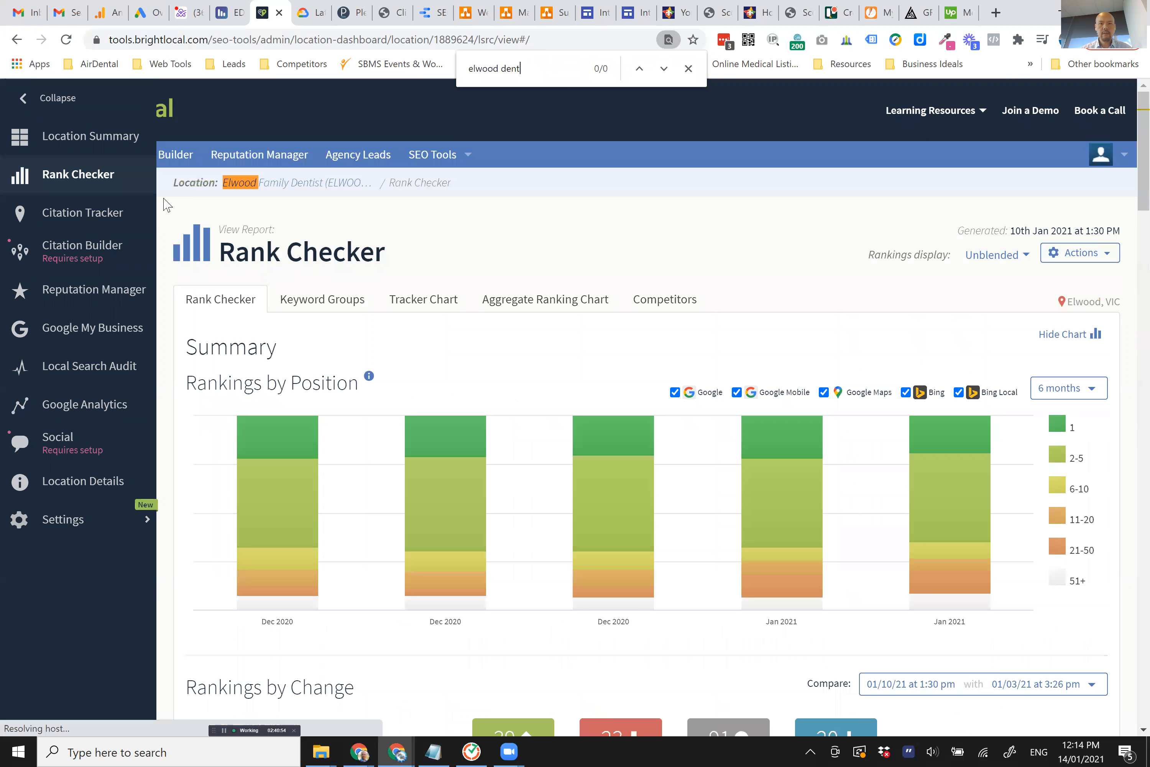
pyautogui.write('ist')
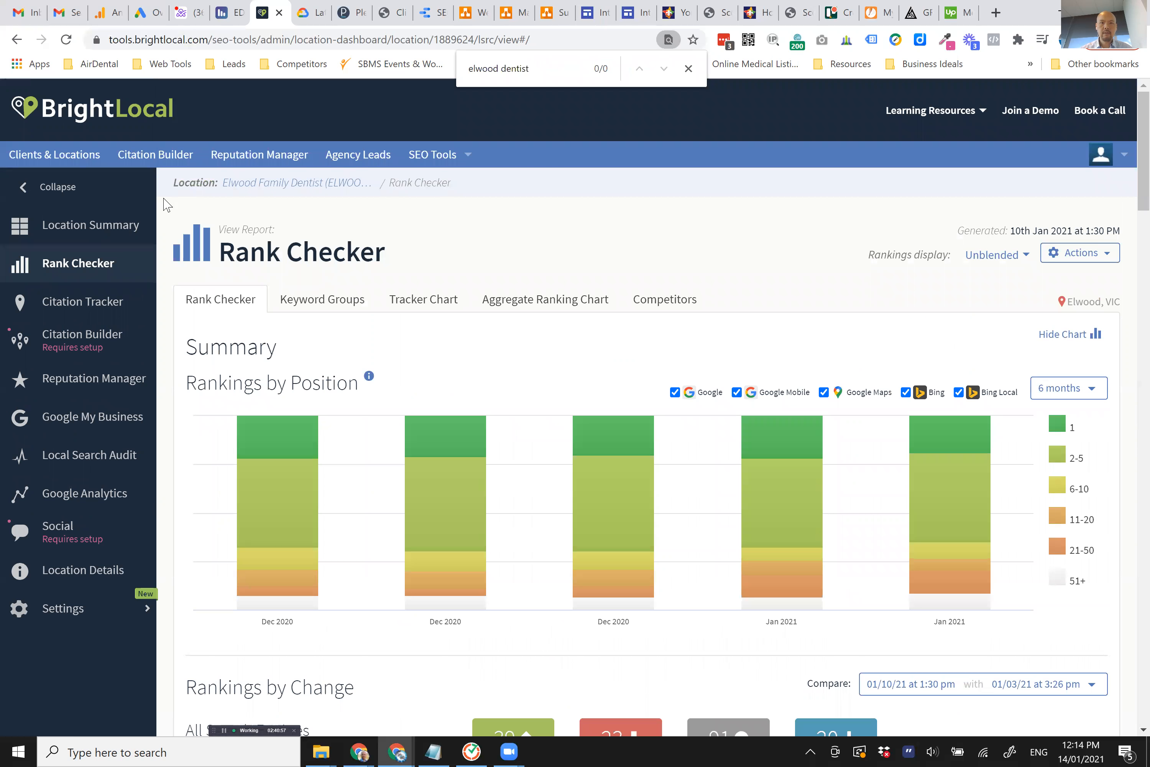
# - Shorten the page search to "elwood", step through the matches and review the keyword rankings in the Rankings Table
pyautogui.press('BackSpace')
pyautogui.press('BackSpace')
pyautogui.press('BackSpace')
pyautogui.press('BackSpace')
pyautogui.press('BackSpace')
pyautogui.press('BackSpace')
pyautogui.press('BackSpace')
pyautogui.press('BackSpace')
pyautogui.press('Return')
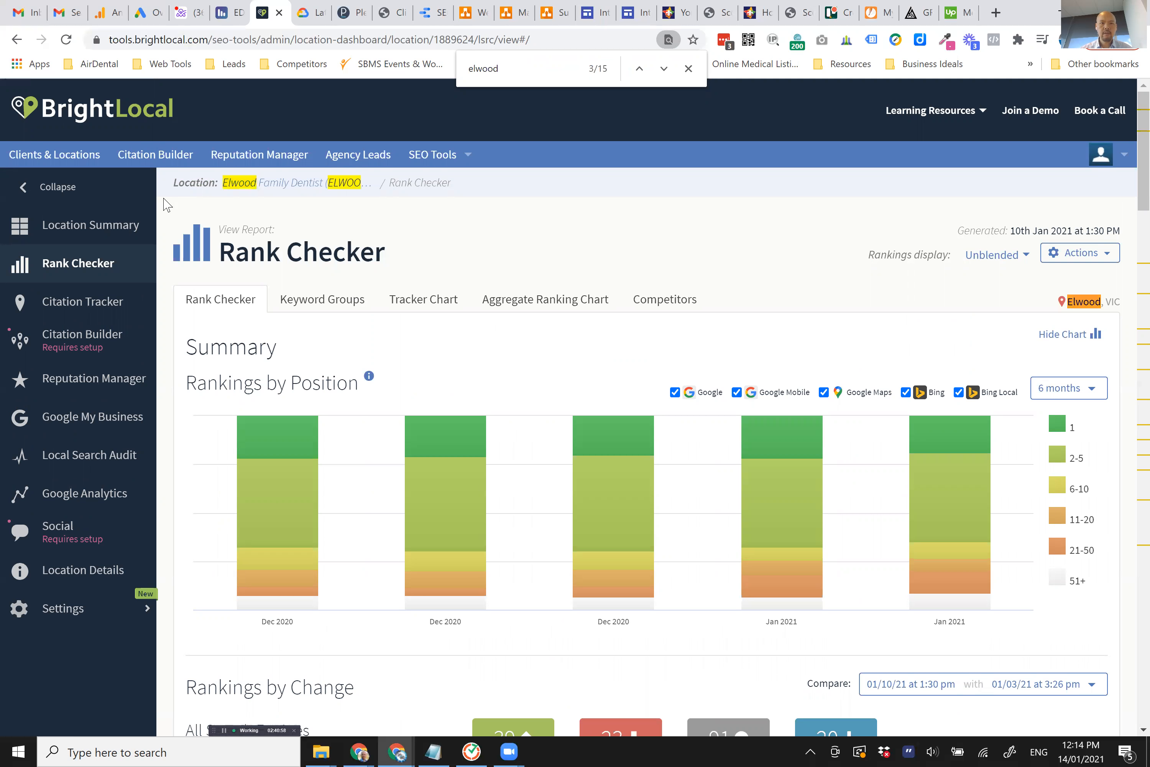
pyautogui.press('Return')
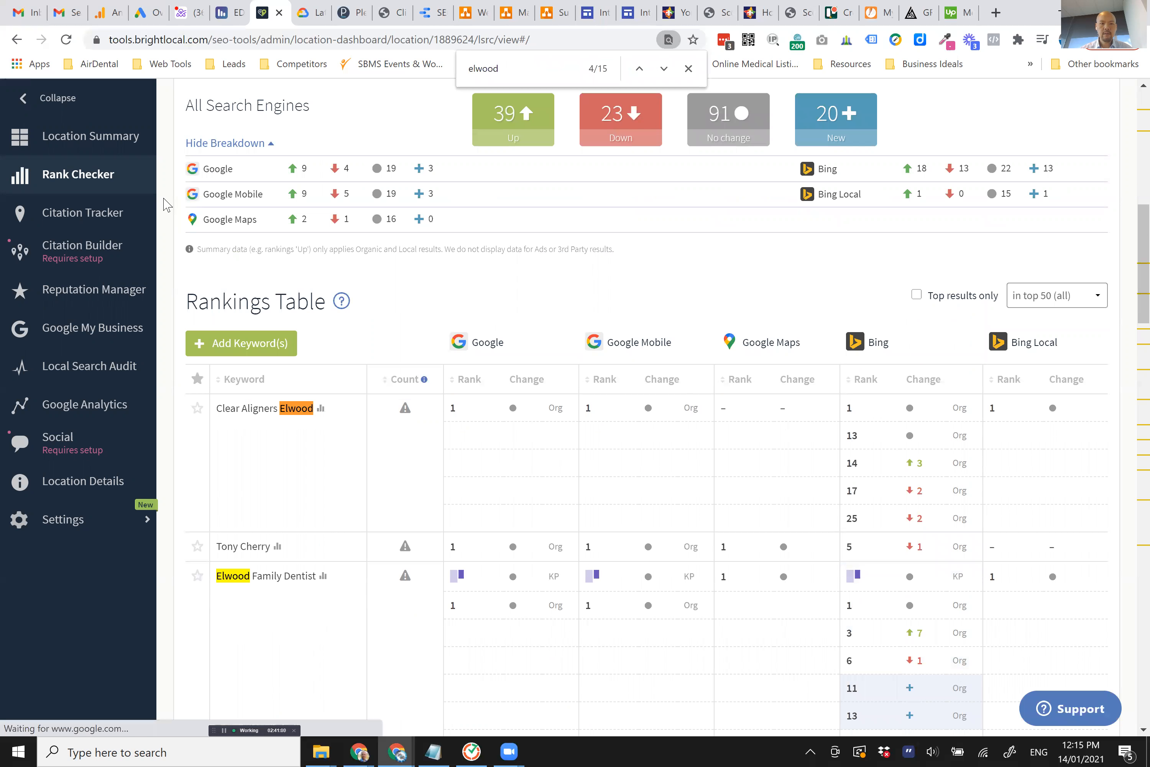
pyautogui.press('Return')
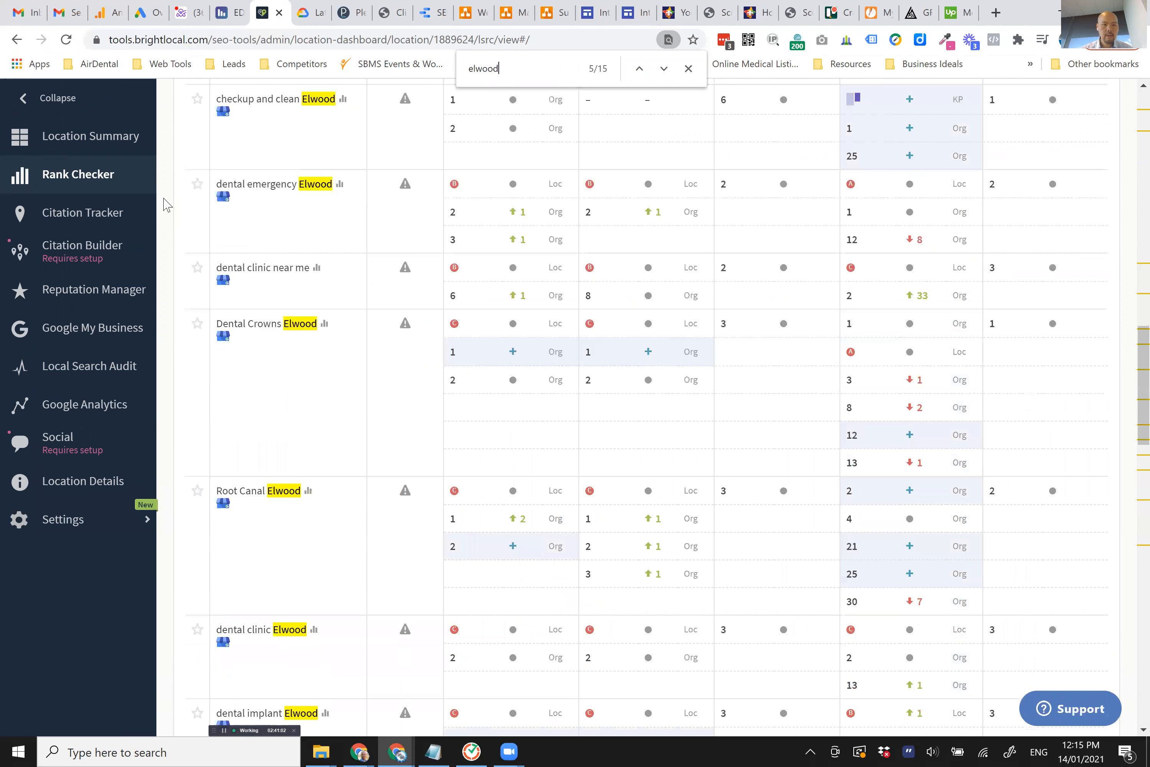
pyautogui.scroll(-6, 208, 147)
pyautogui.scroll(-6, 208, 147)
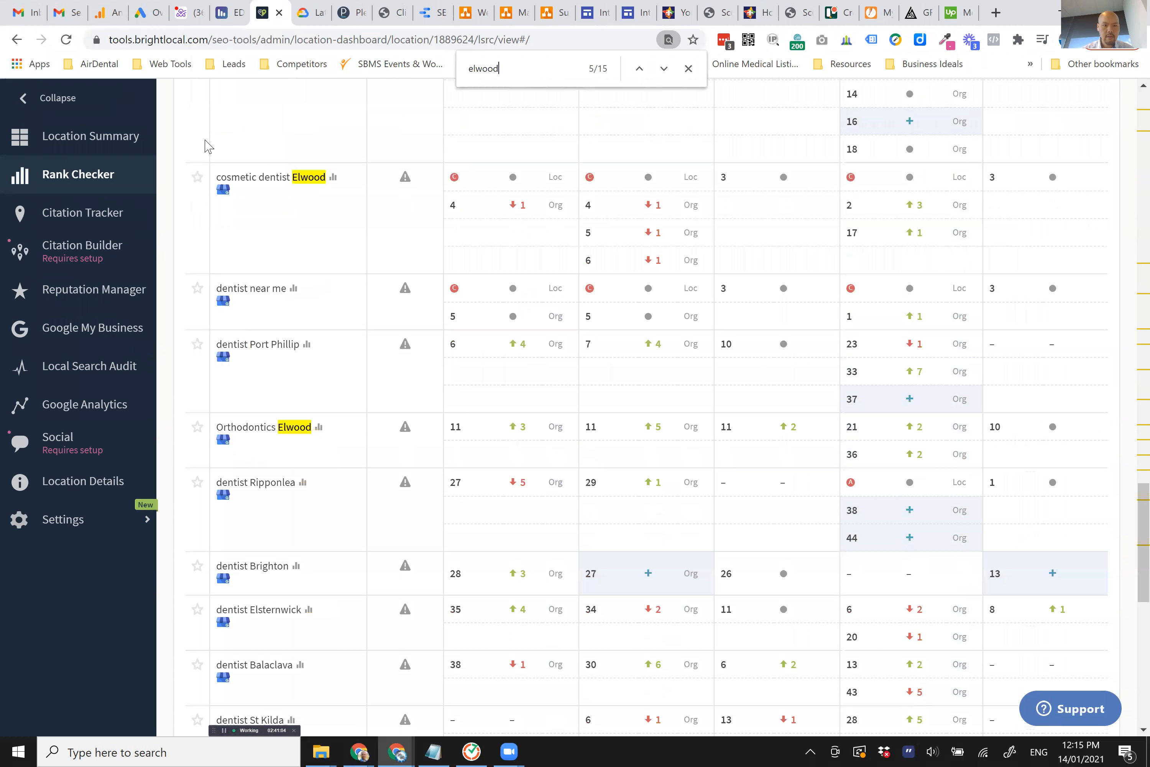
pyautogui.scroll(-5, 196, 363)
pyautogui.scroll(3, 198, 365)
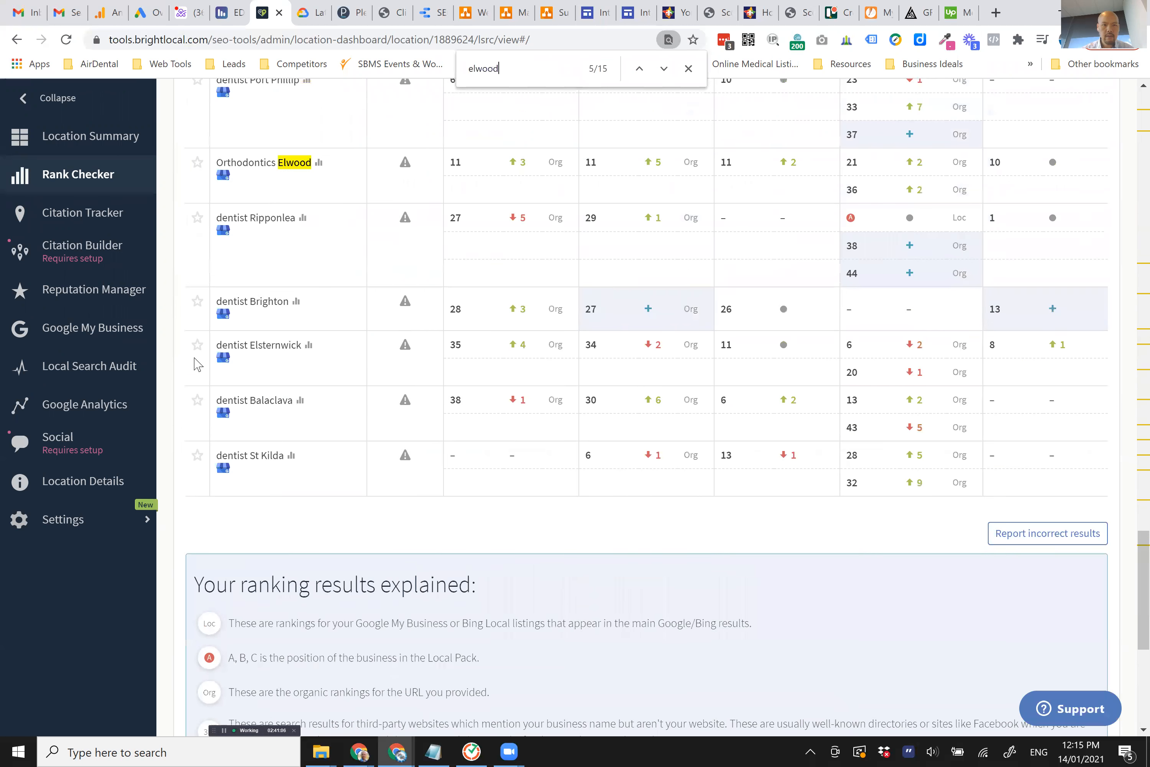
pyautogui.scroll(20, 303, 371)
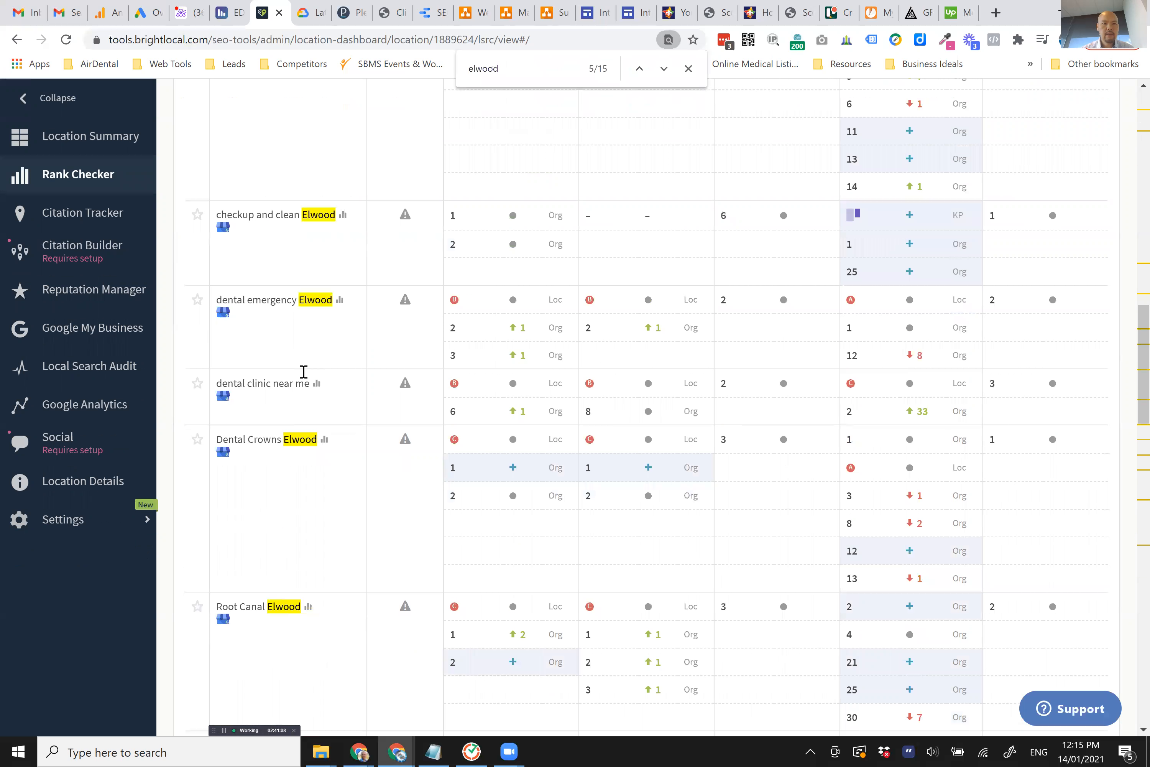
# - Search Google for "elwood dentist" in a new tab, review the local and organic results, and return to the Rank Checker
pyautogui.hotkey('ctrl', 't')
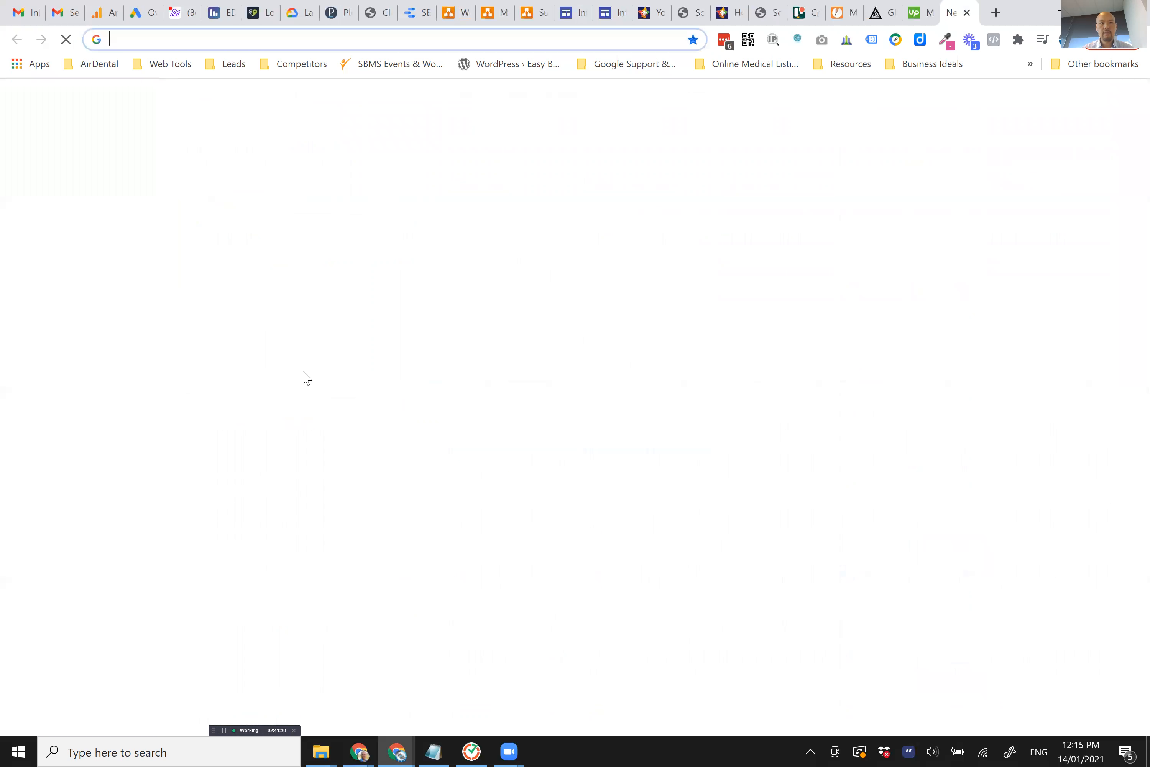
pyautogui.write('elwood dentist')
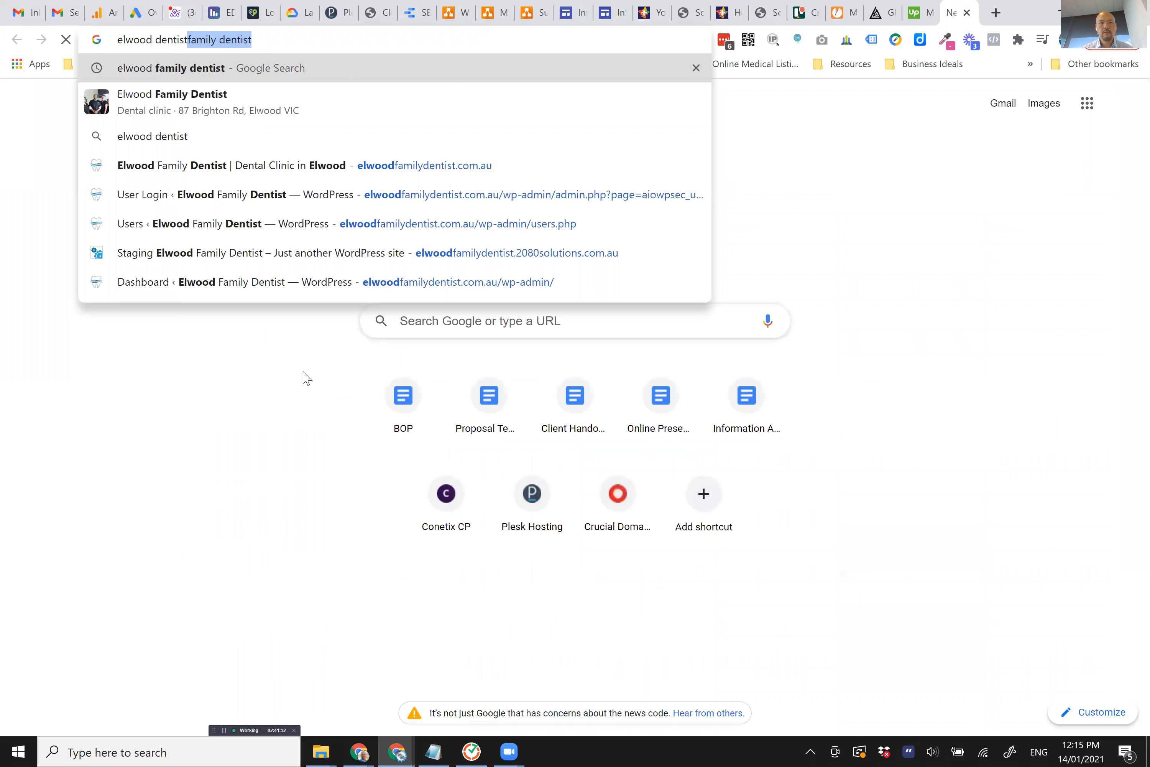
pyautogui.press('Return')
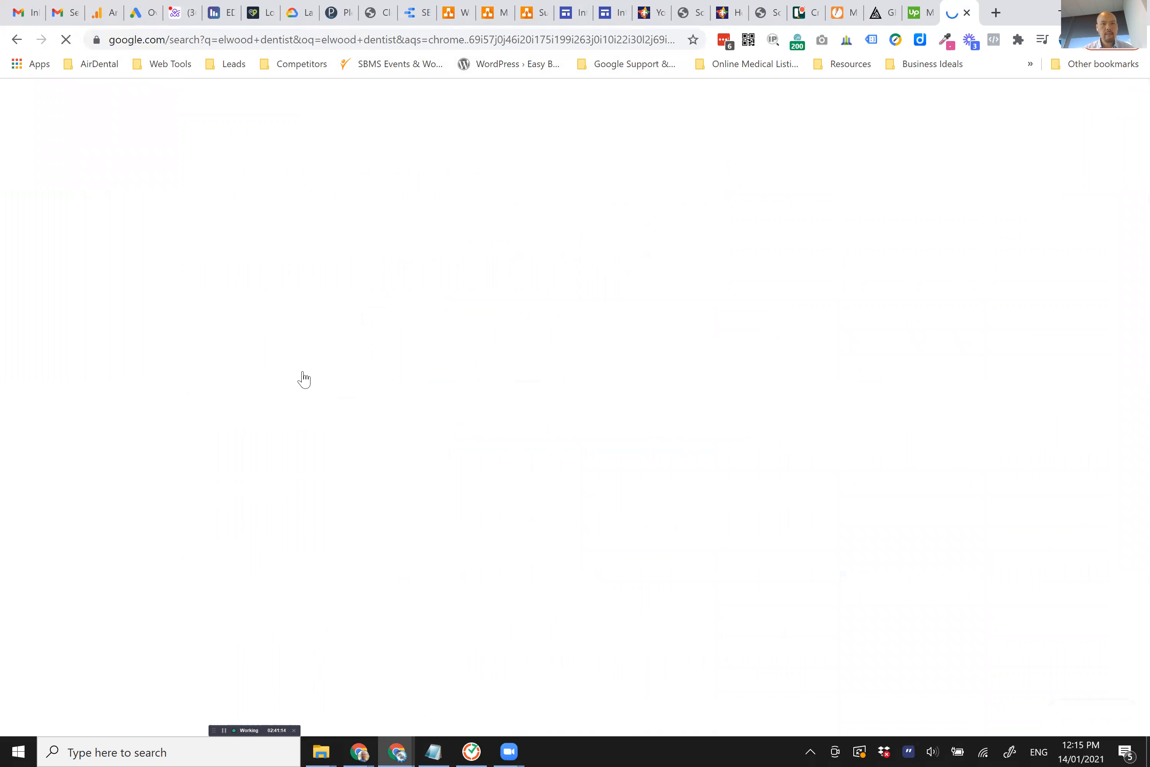
pyautogui.scroll(-6, 92, 416)
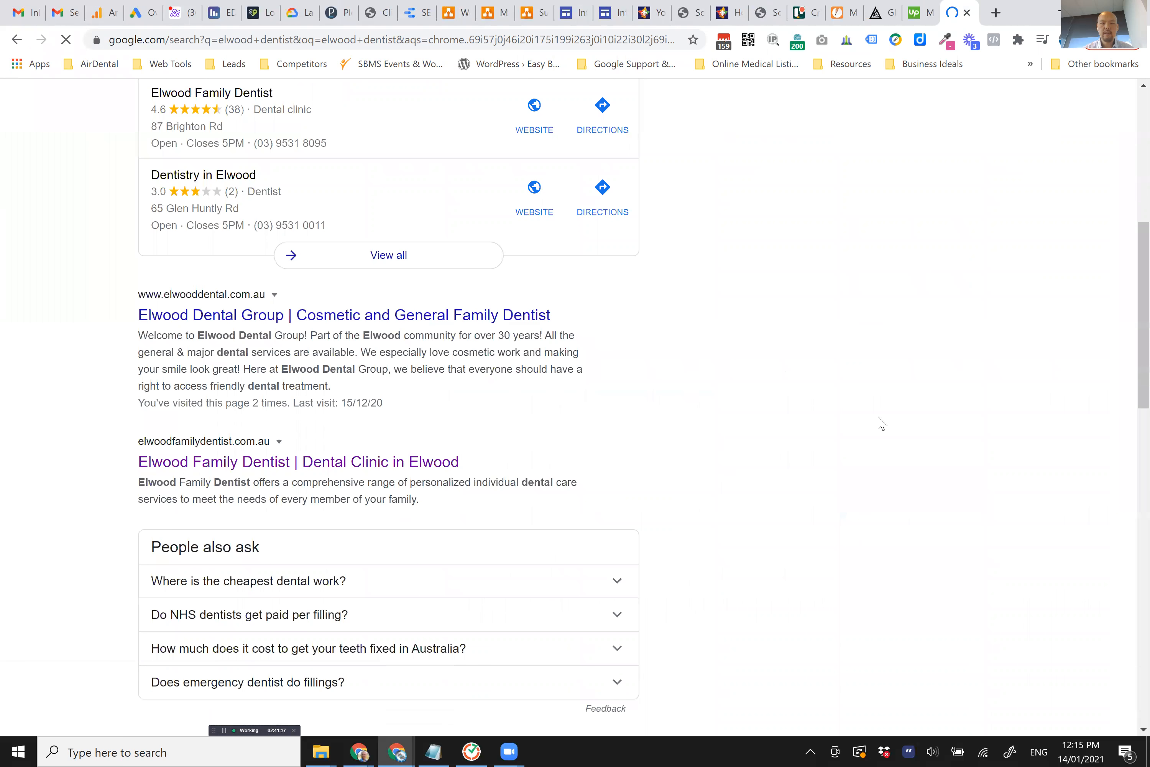
pyautogui.hotkey('ctrl', 'w')
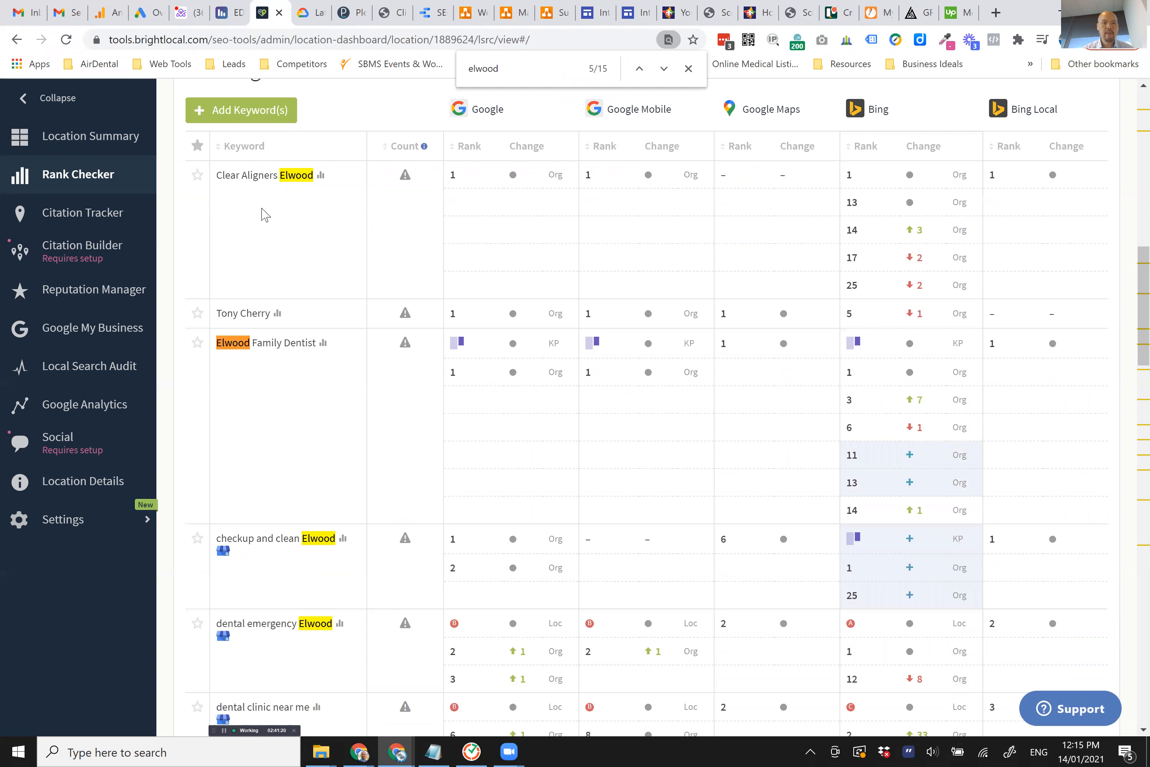
# - Add "elwood dentist" as a new tracked keyword, with changes shown when the report next runs
pyautogui.scroll(1, 489, 303)
pyautogui.click(241, 189)
pyautogui.write('d')
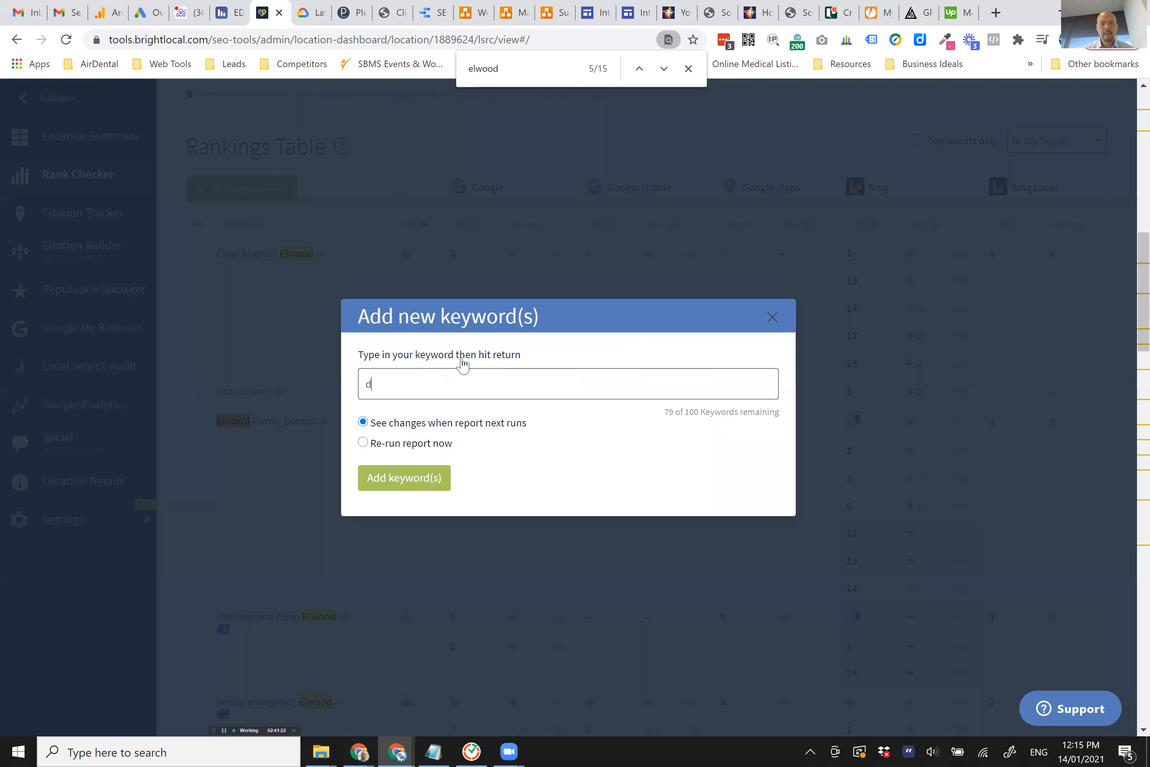
pyautogui.write('lwood dentist')
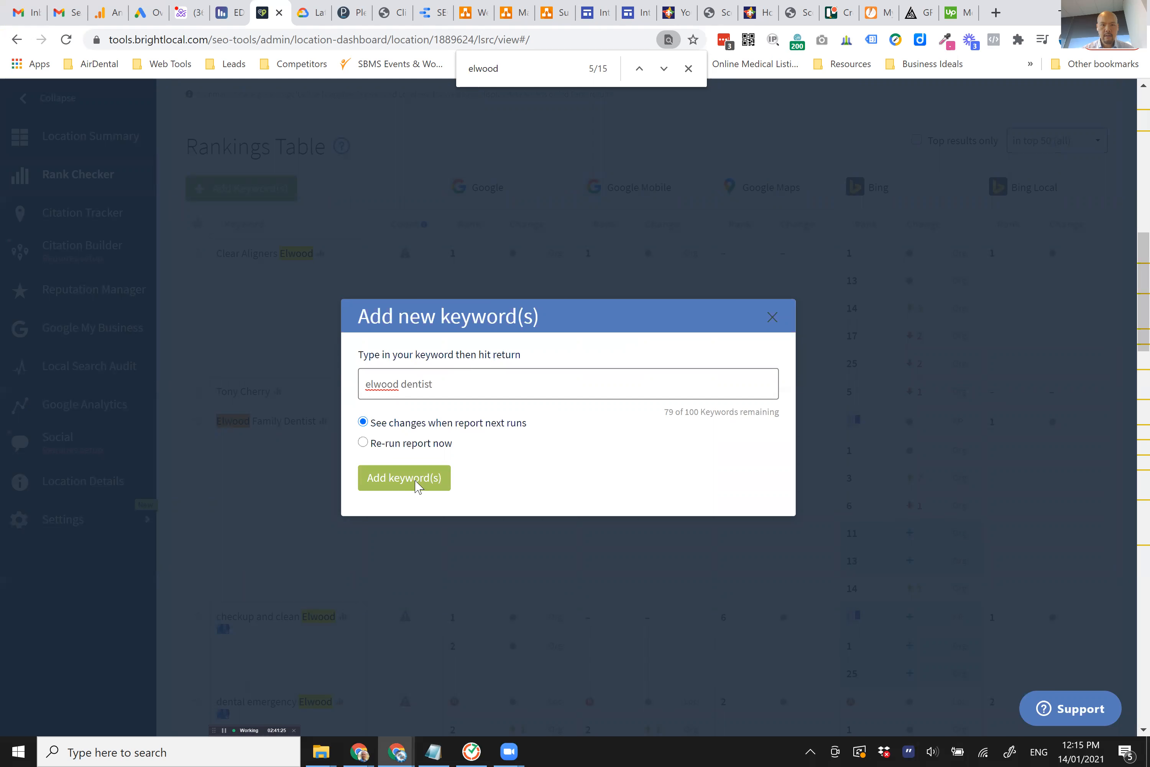
pyautogui.press('Return')
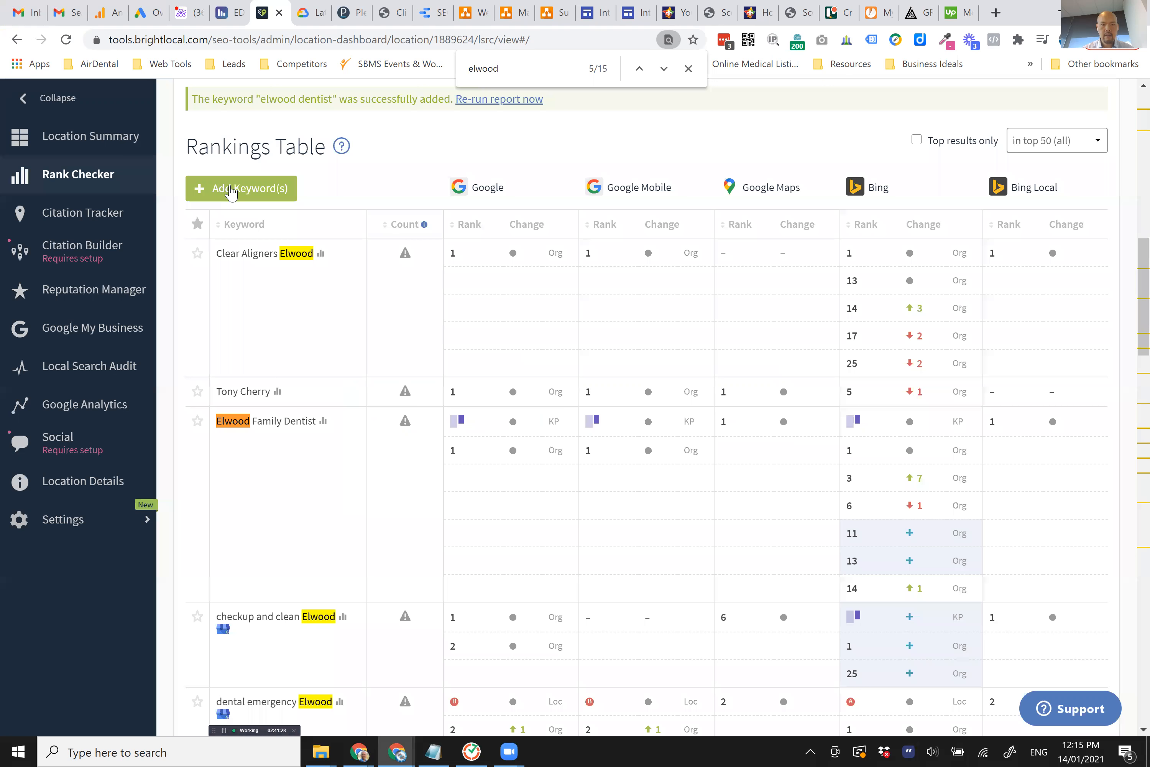
# - Try to add "dental clinic elwood" as another tracked keyword
pyautogui.write('ental clinic elwod')
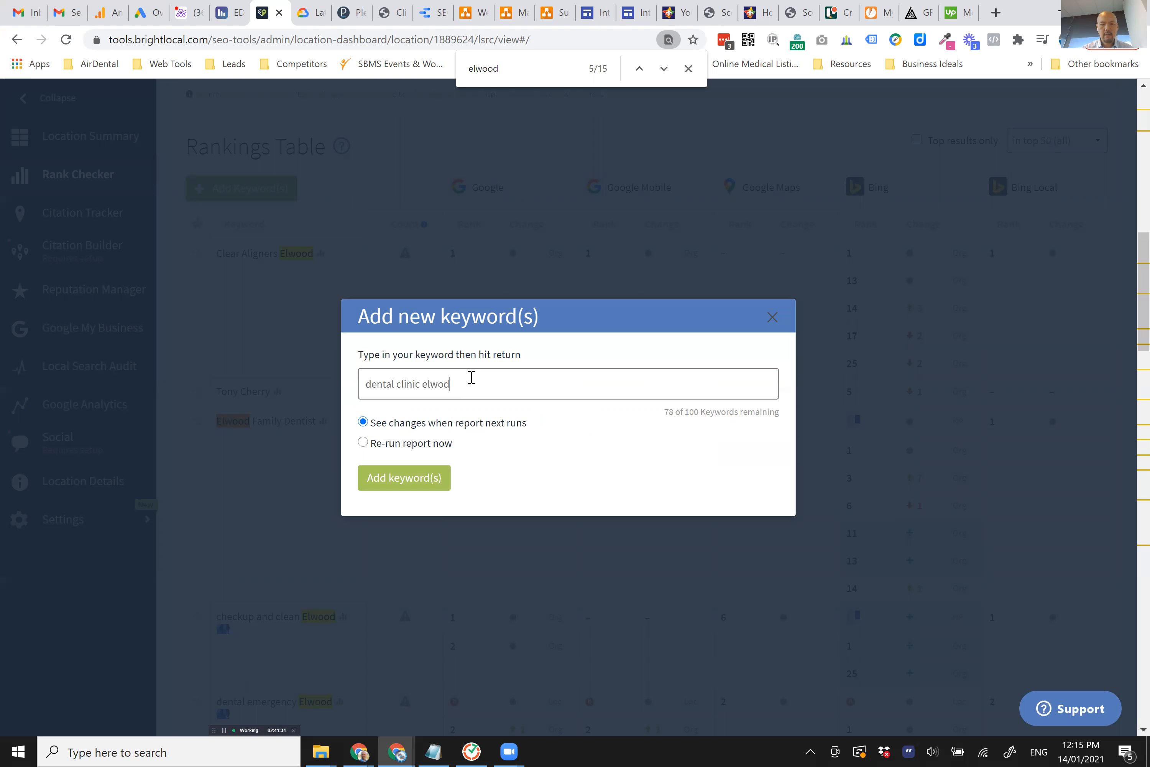
pyautogui.press('BackSpace')
pyautogui.press('BackSpace')
pyautogui.press('BackSpace')
pyautogui.click(416, 477)
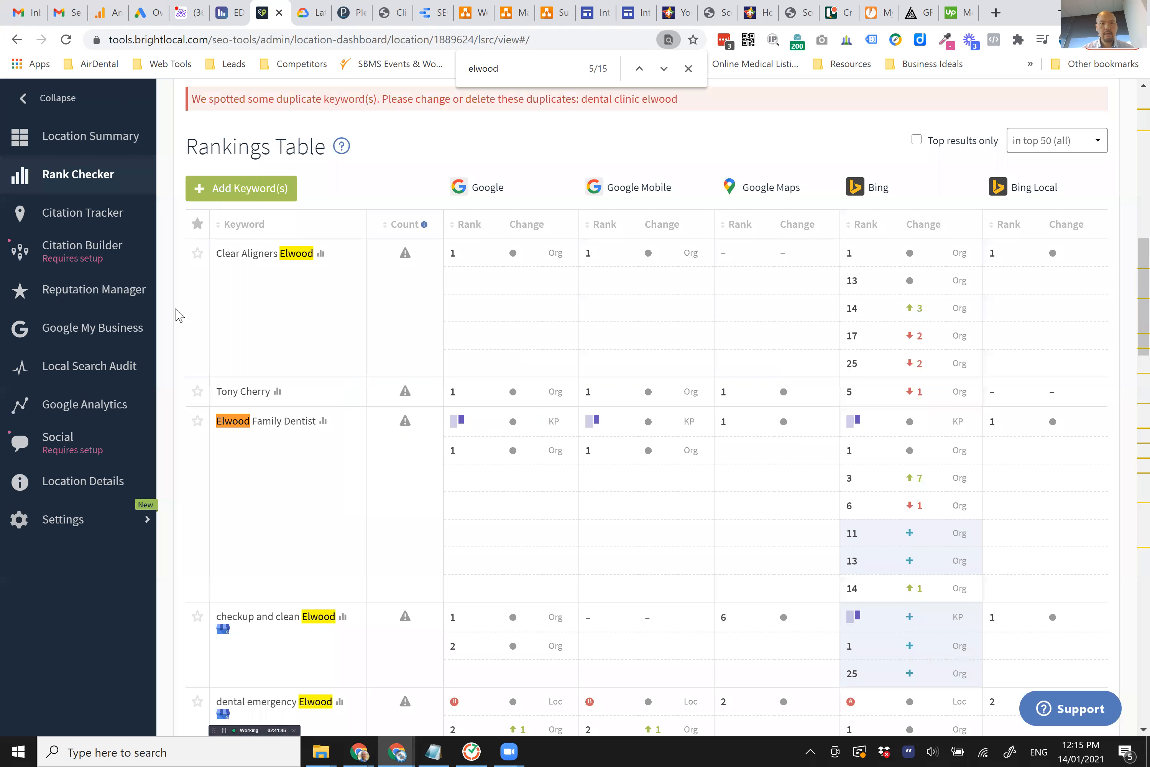
# - Find "dentist" on the page and star the keyword "dentist Elwood" in the Rankings Table
pyautogui.hotkey('ctrl', 'f')
pyautogui.write('dentist')
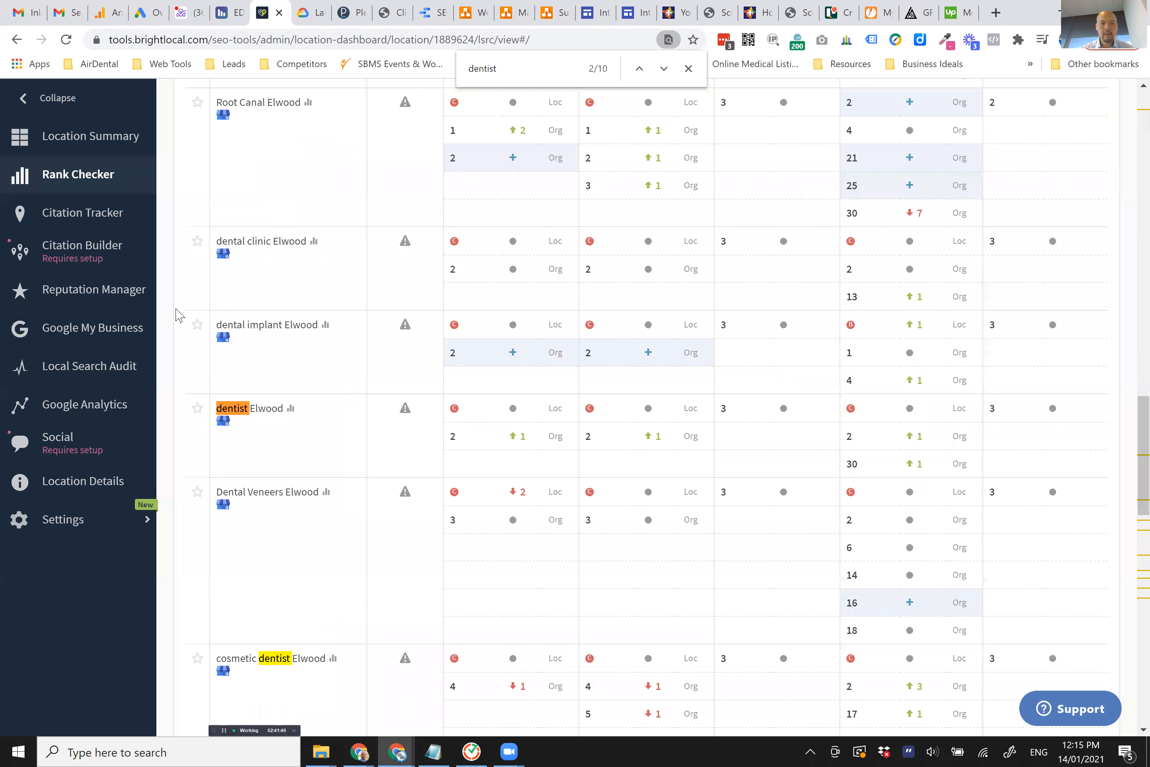
pyautogui.click(197, 407)
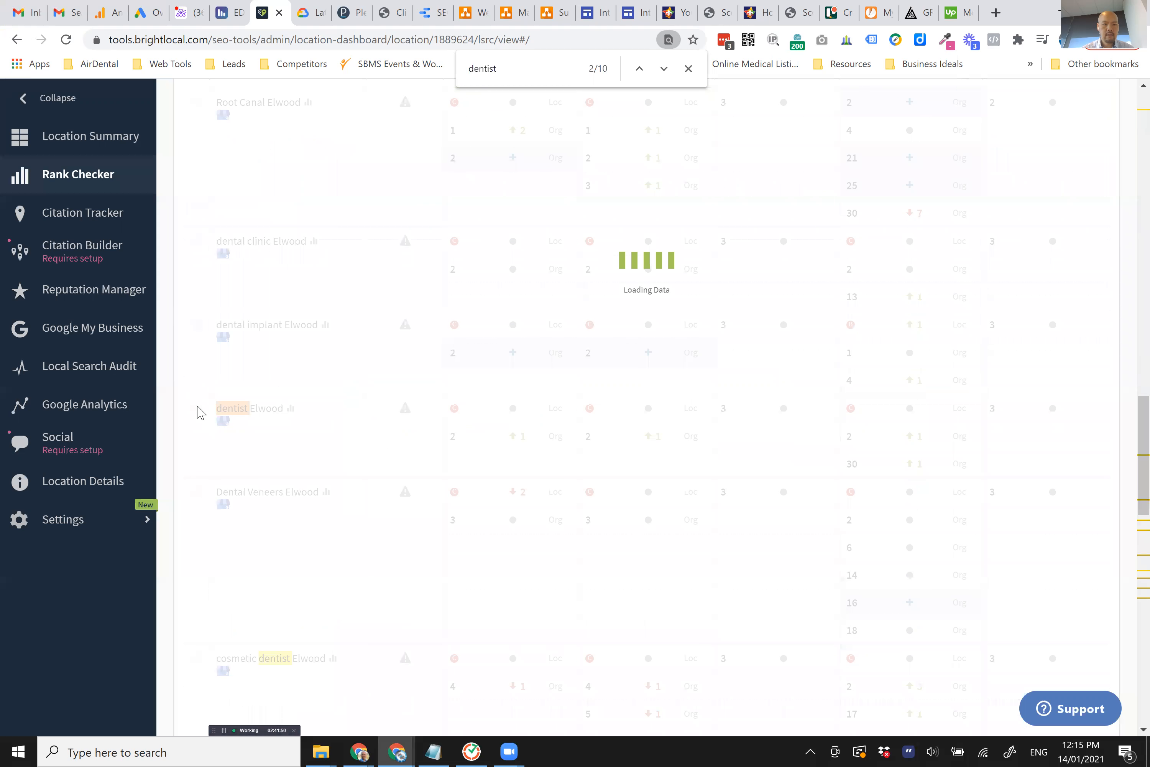
# - Find "dental cl" on the page and star the keyword "dental clinic Elwood" in the Rankings Table
pyautogui.hotkey('ctrl', 'f')
pyautogui.write('dental clni')
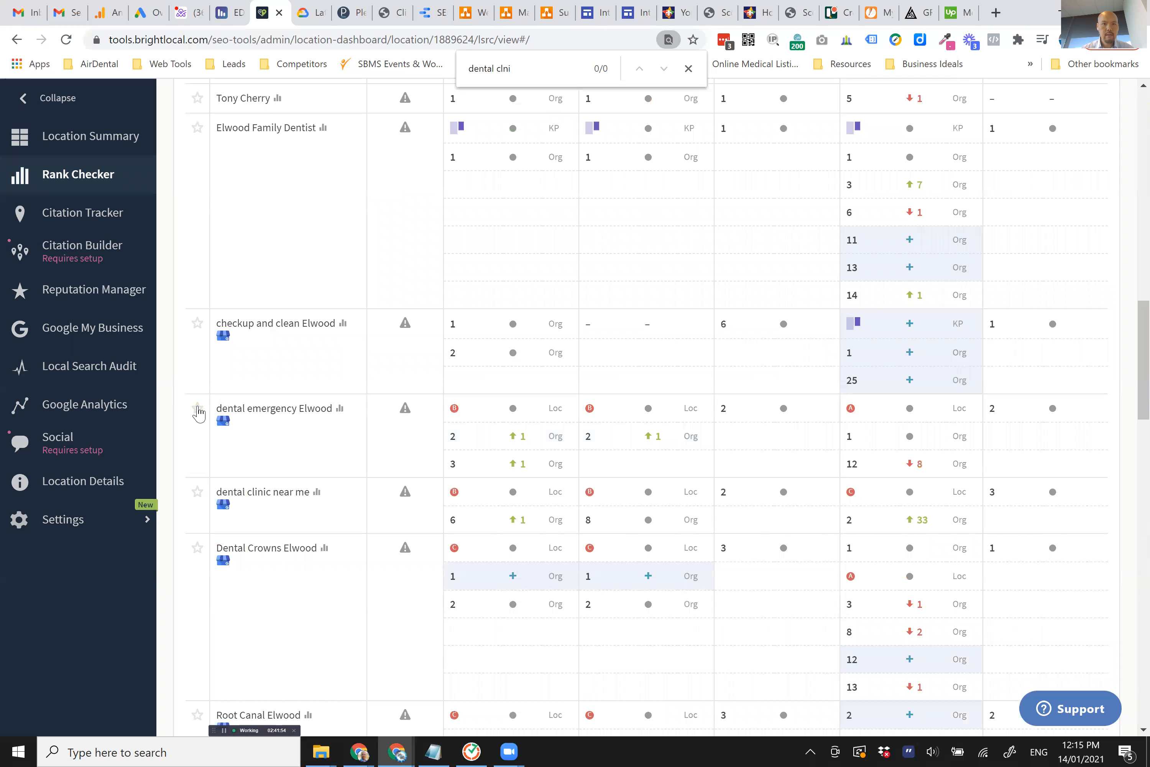
pyautogui.press('BackSpace')
pyautogui.press('BackSpace')
pyautogui.press('Return')
pyautogui.click(198, 409)
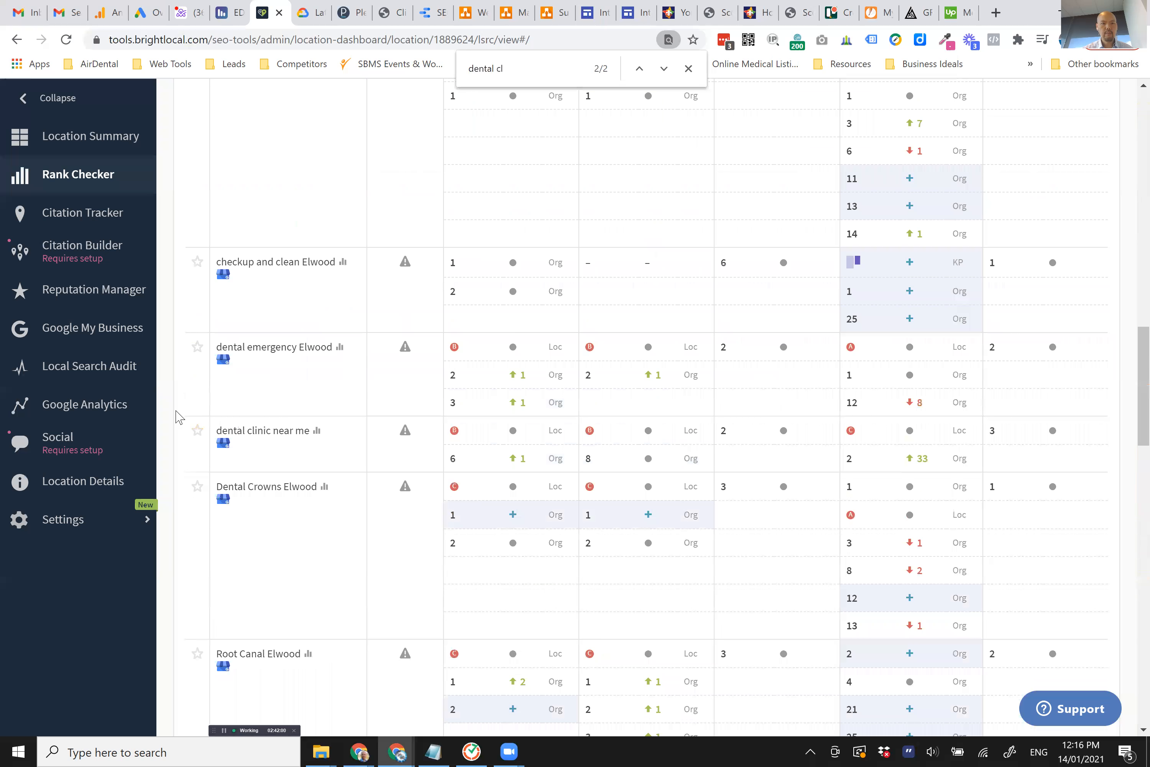
pyautogui.scroll(-7, 225, 536)
pyautogui.scroll(-3, 351, 634)
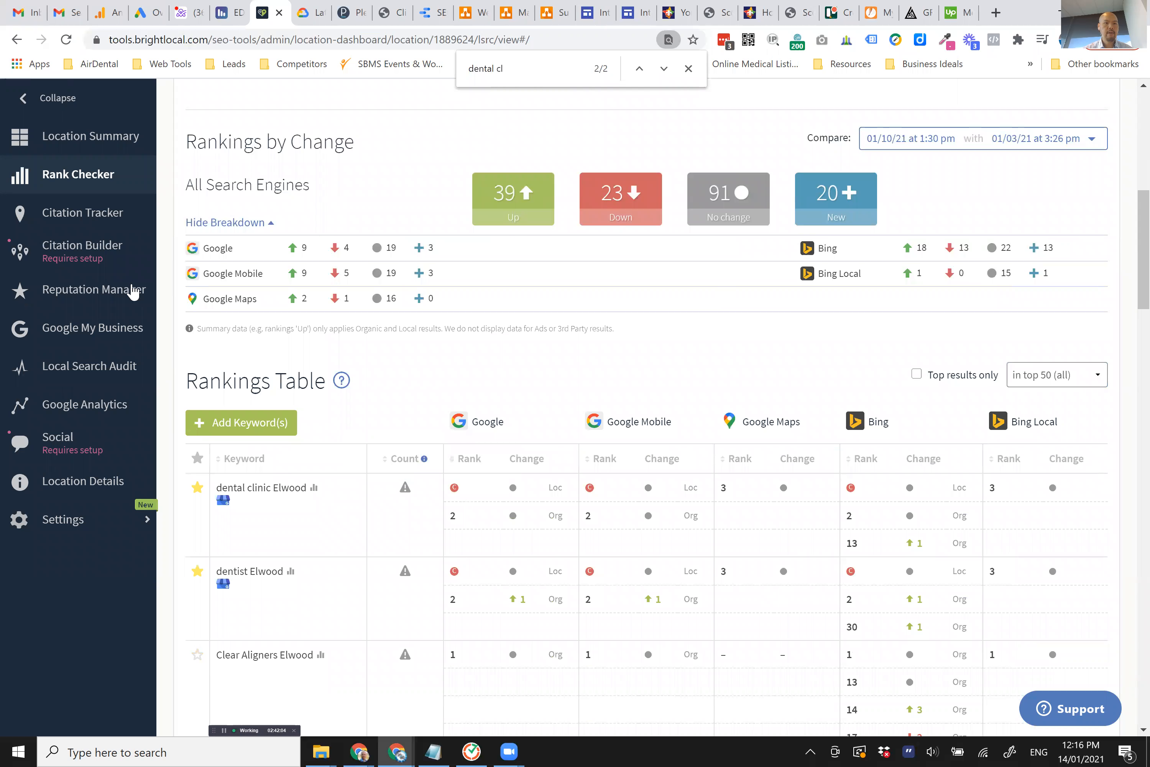
# - Open the location's Citation Builder campaign and add Data Aggregator Submissions with Foursquare to the campaign order
pyautogui.click(97, 259)
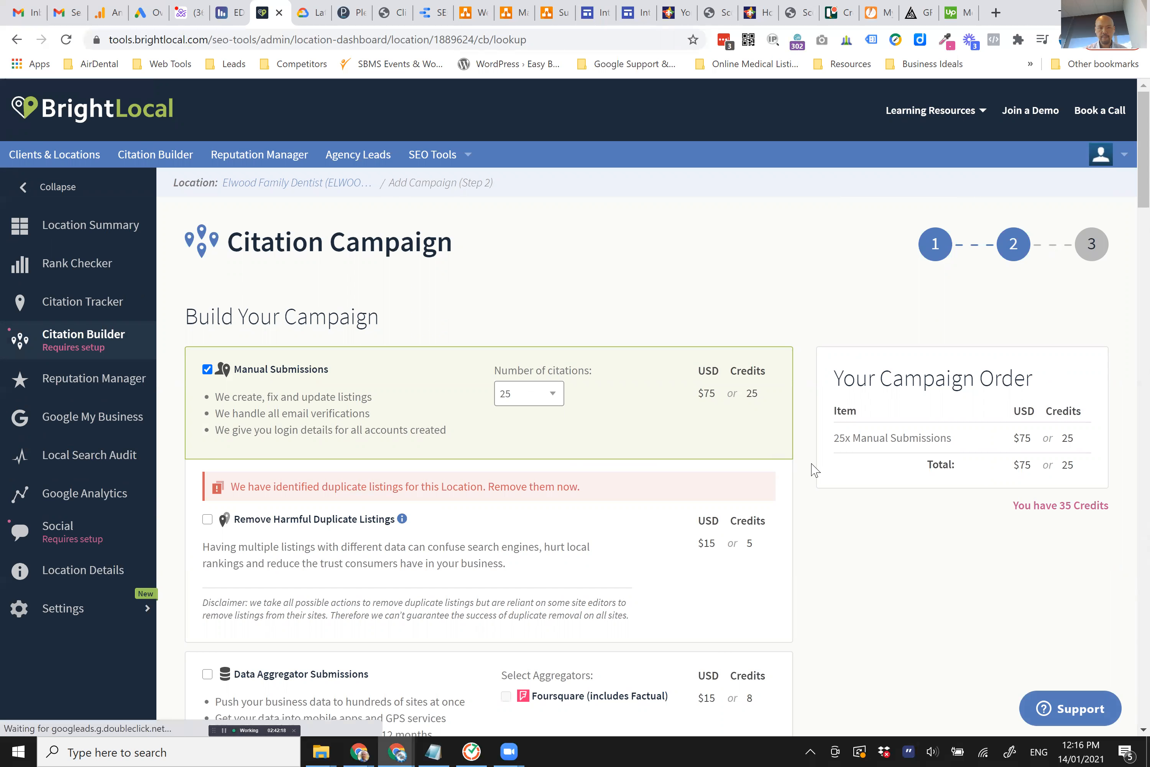
pyautogui.scroll(-5, 814, 470)
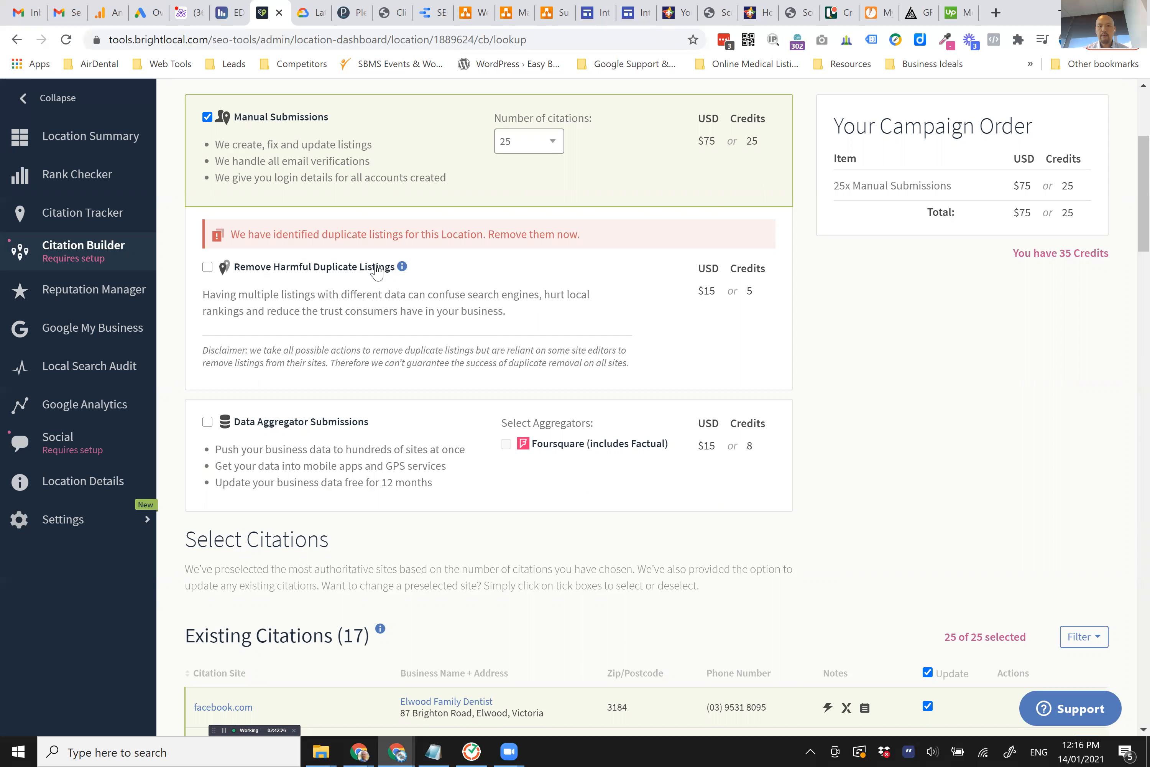
pyautogui.moveTo(403, 267)
pyautogui.scroll(-1, 493, 297)
pyautogui.click(208, 352)
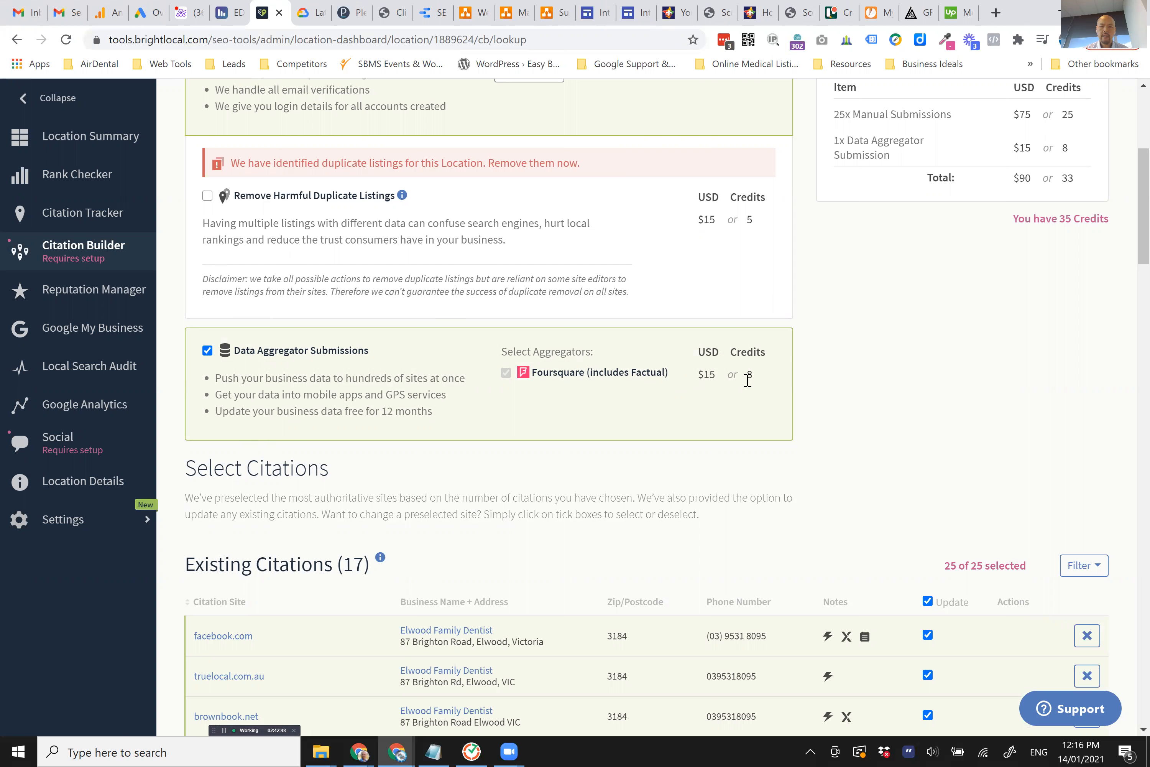
# - Deselect all the existing citations for updating in the citation campaign
pyautogui.scroll(-3, 807, 374)
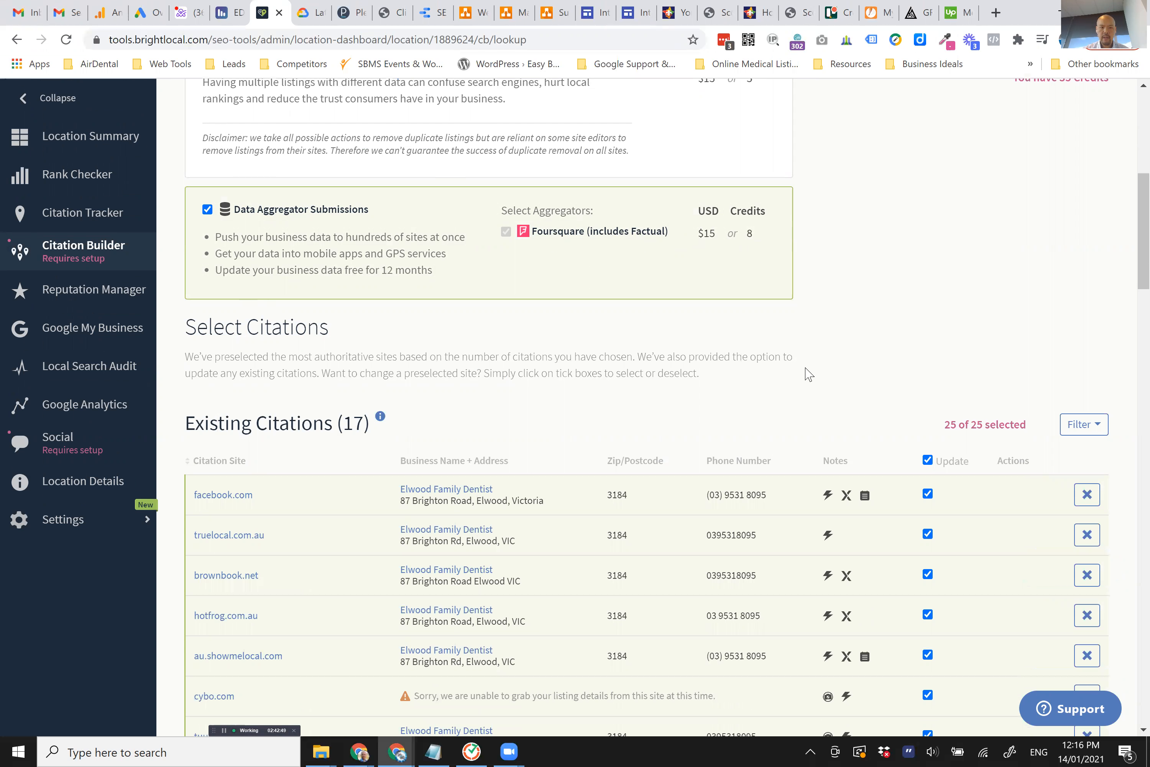
pyautogui.scroll(-3, 807, 375)
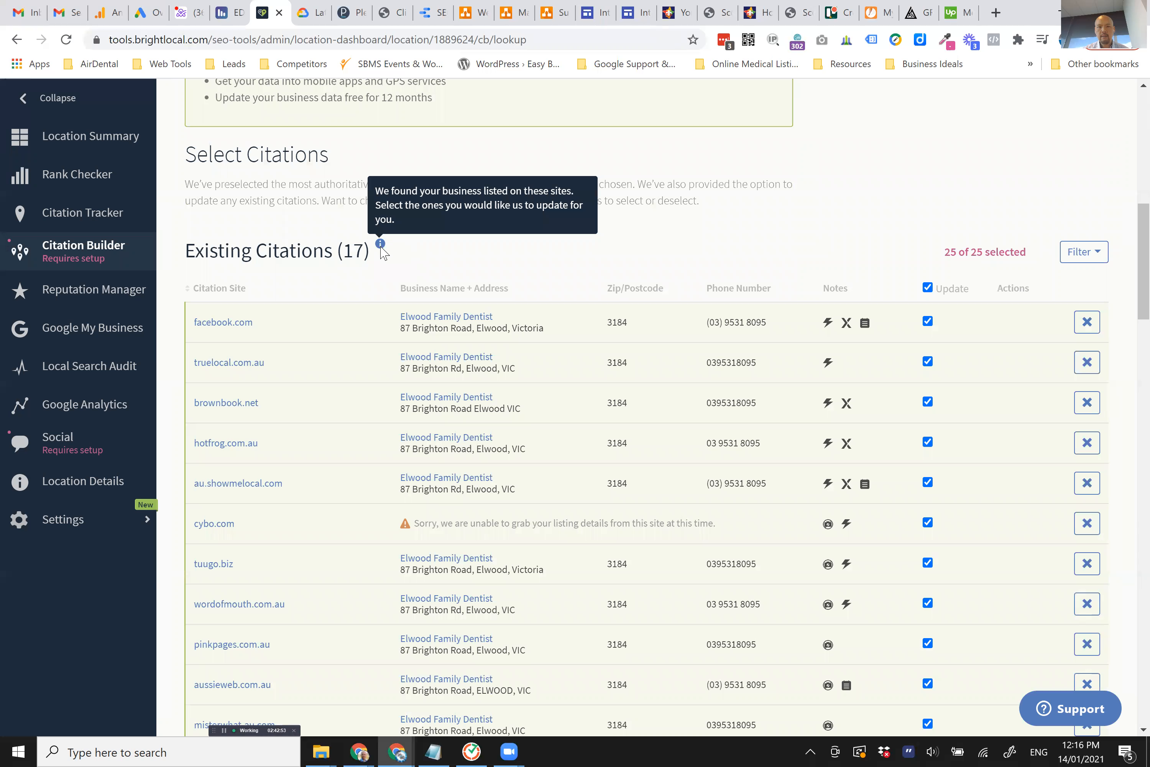
pyautogui.click(927, 288)
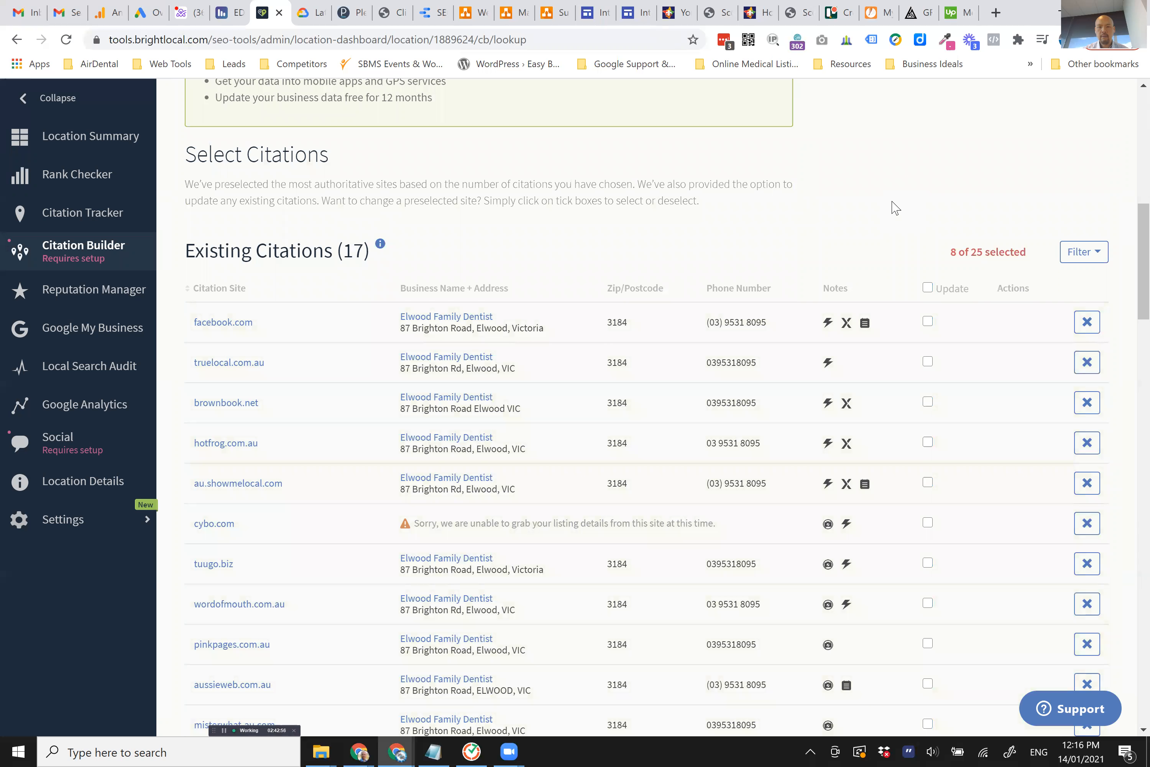
# - Exclude maps.apple.com and google.com.au from the available new citations selected for submission
pyautogui.scroll(-2, 896, 207)
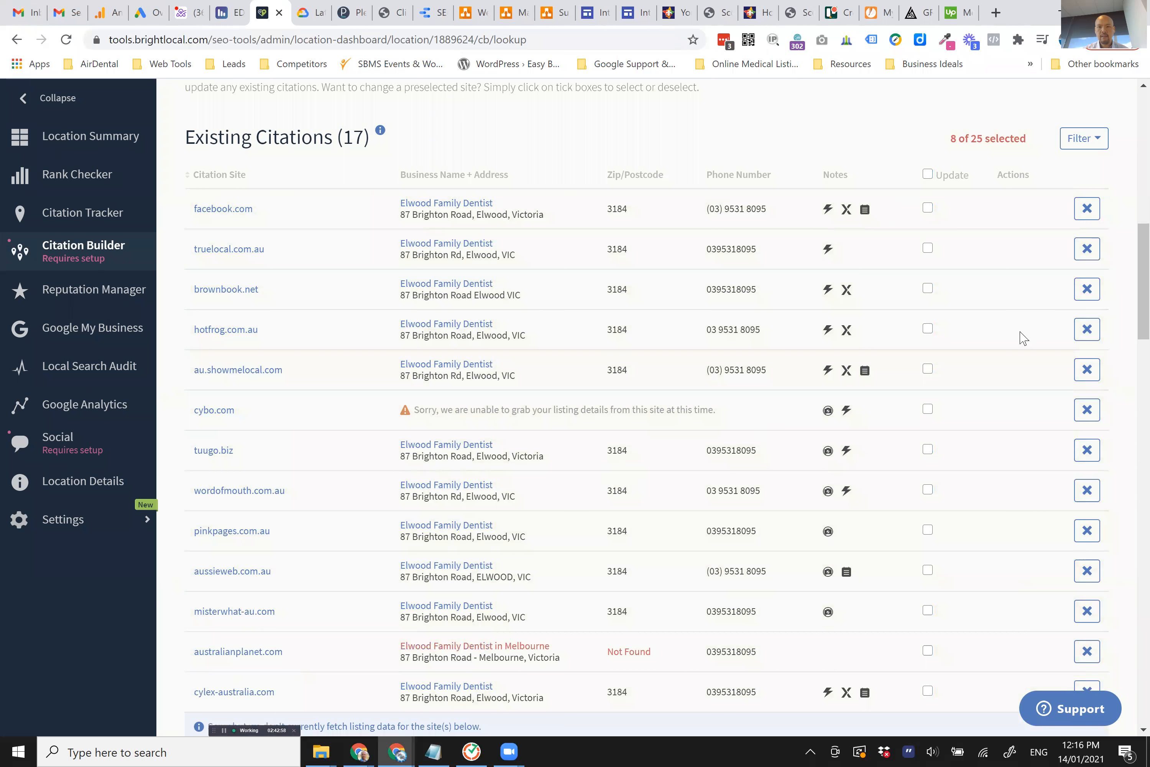
pyautogui.scroll(-3, 1121, 286)
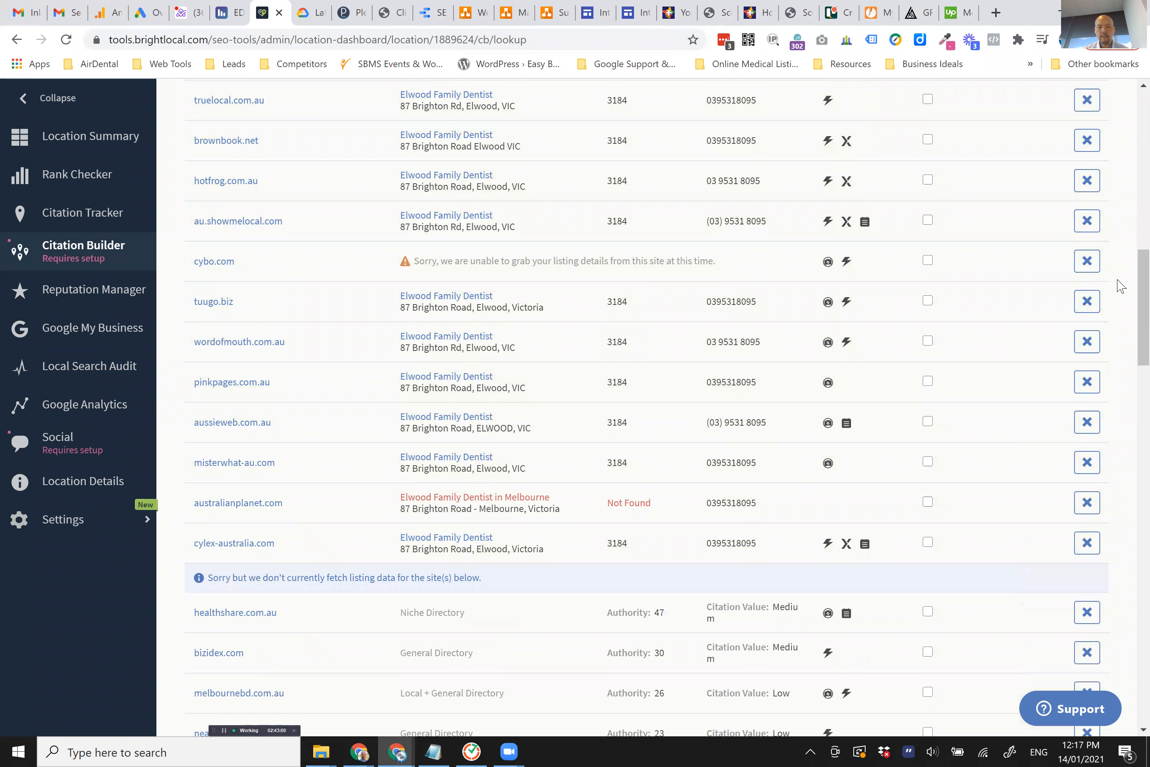
pyautogui.scroll(-13, 1119, 284)
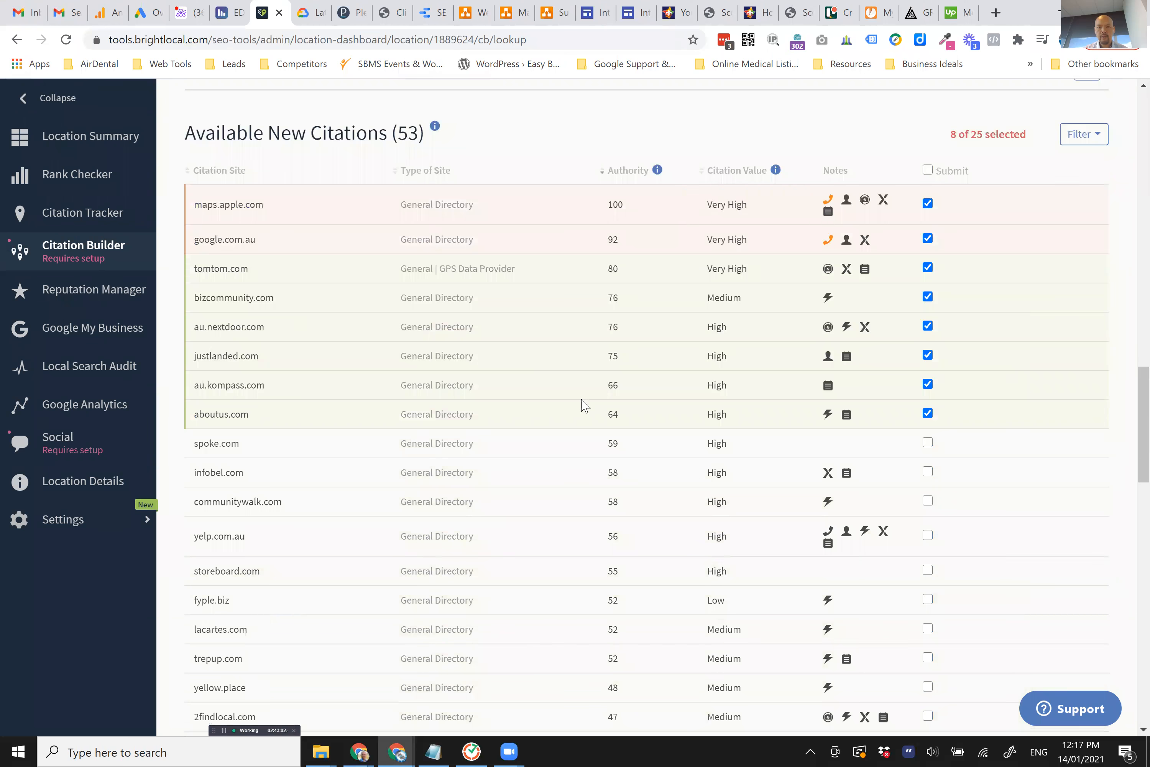
pyautogui.click(929, 205)
pyautogui.click(928, 239)
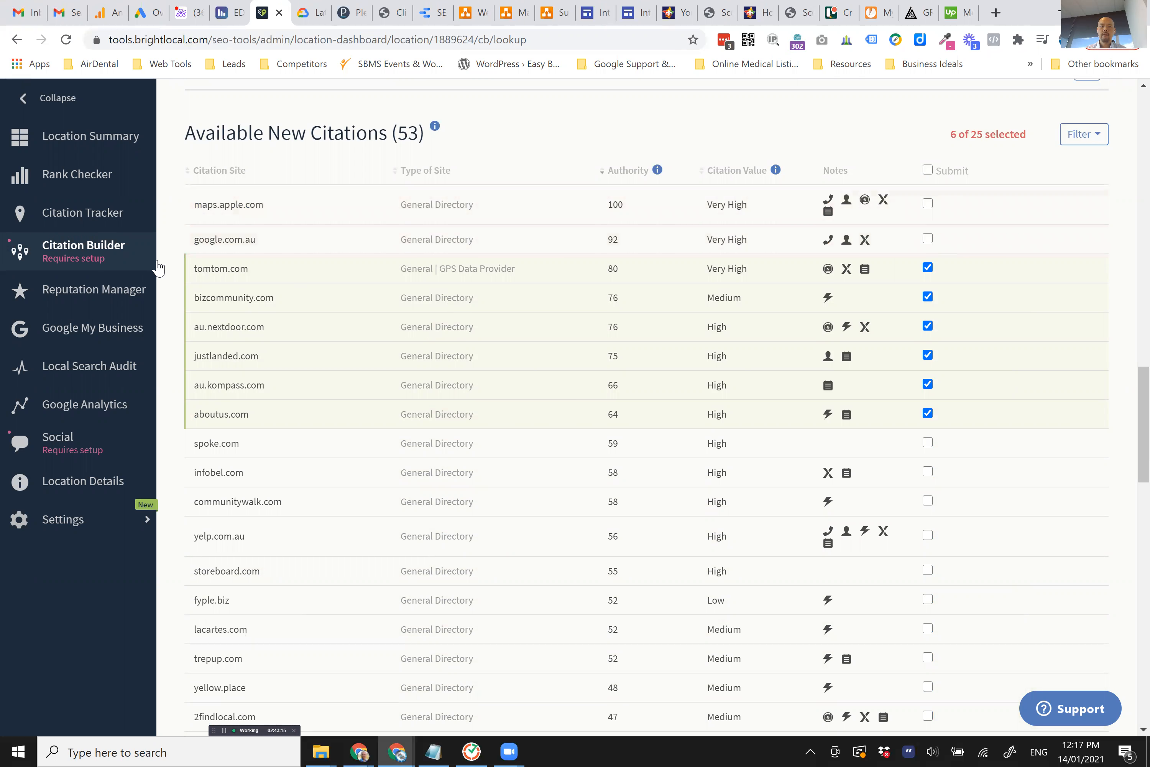
# - Examine the available new citation sites, their authority and citation value, and compare them with the campaign's submission options
pyautogui.moveTo(460, 243); pyautogui.dragTo(171, 245)
pyautogui.click(169, 243)
pyautogui.moveTo(209, 242); pyautogui.dragTo(255, 206)
pyautogui.click(173, 237)
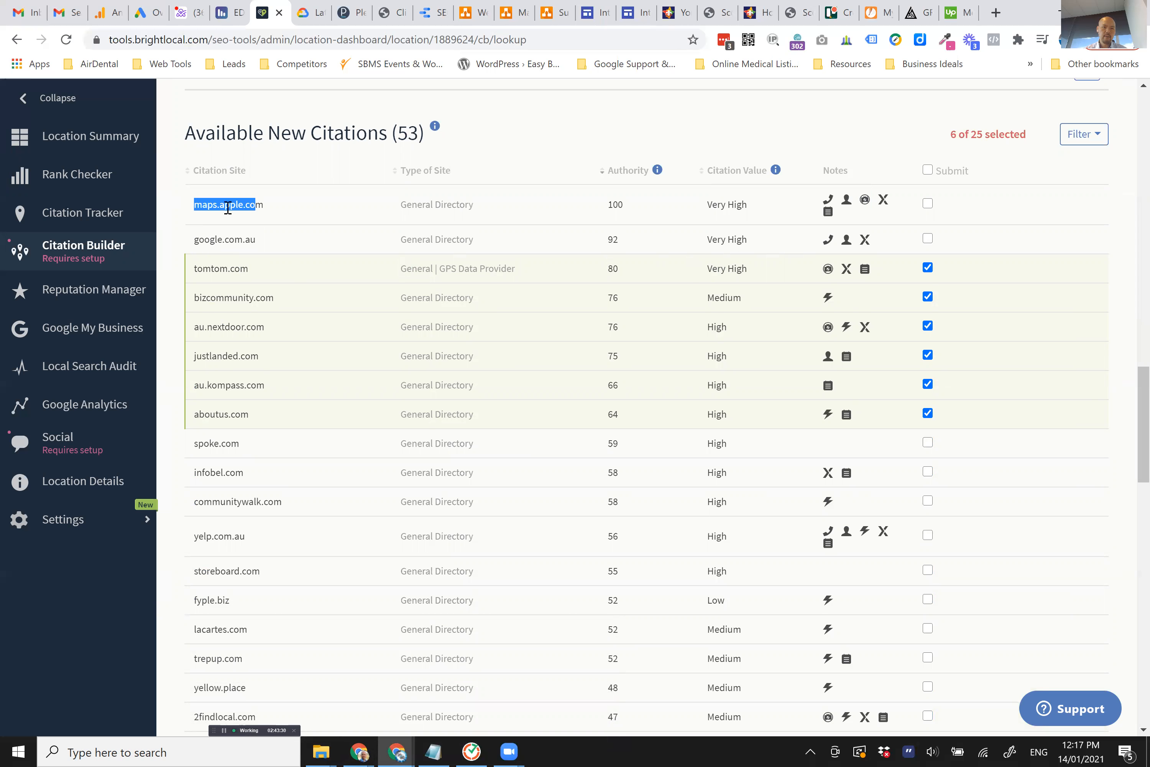
pyautogui.click(171, 214)
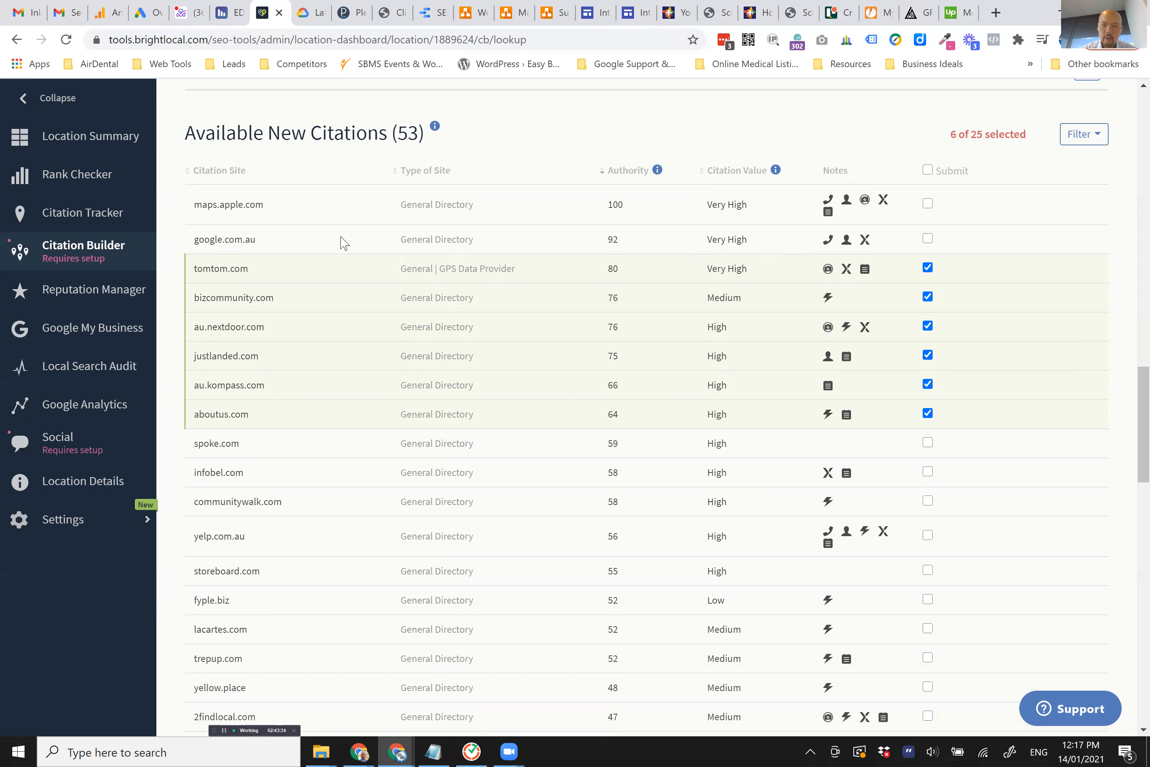
pyautogui.scroll(-1, 422, 256)
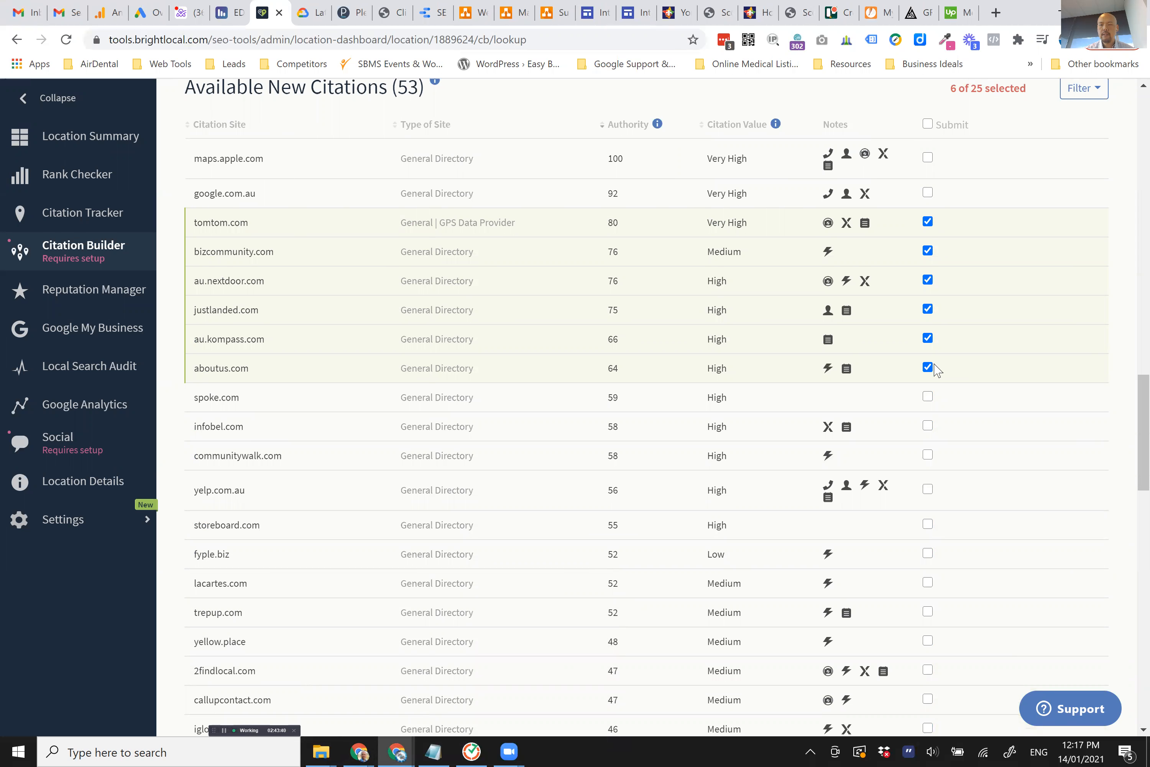
pyautogui.scroll(4, 936, 372)
pyautogui.scroll(20, 935, 372)
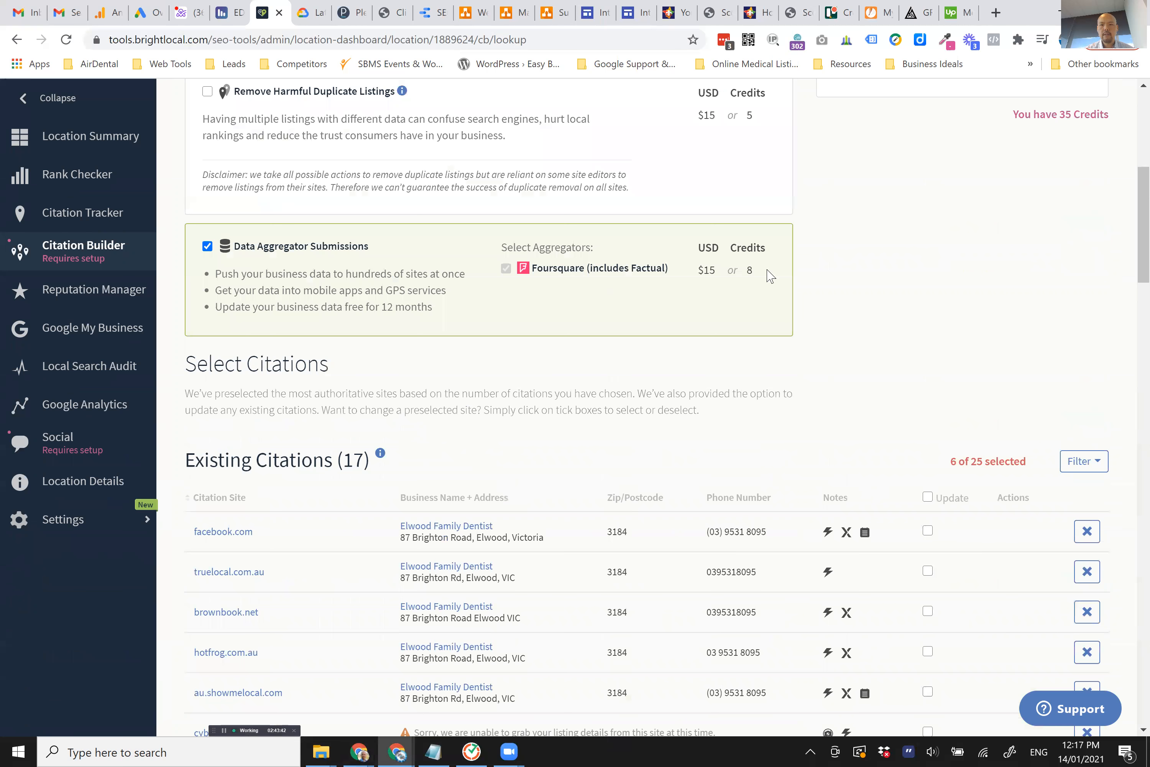
pyautogui.scroll(-20, 886, 291)
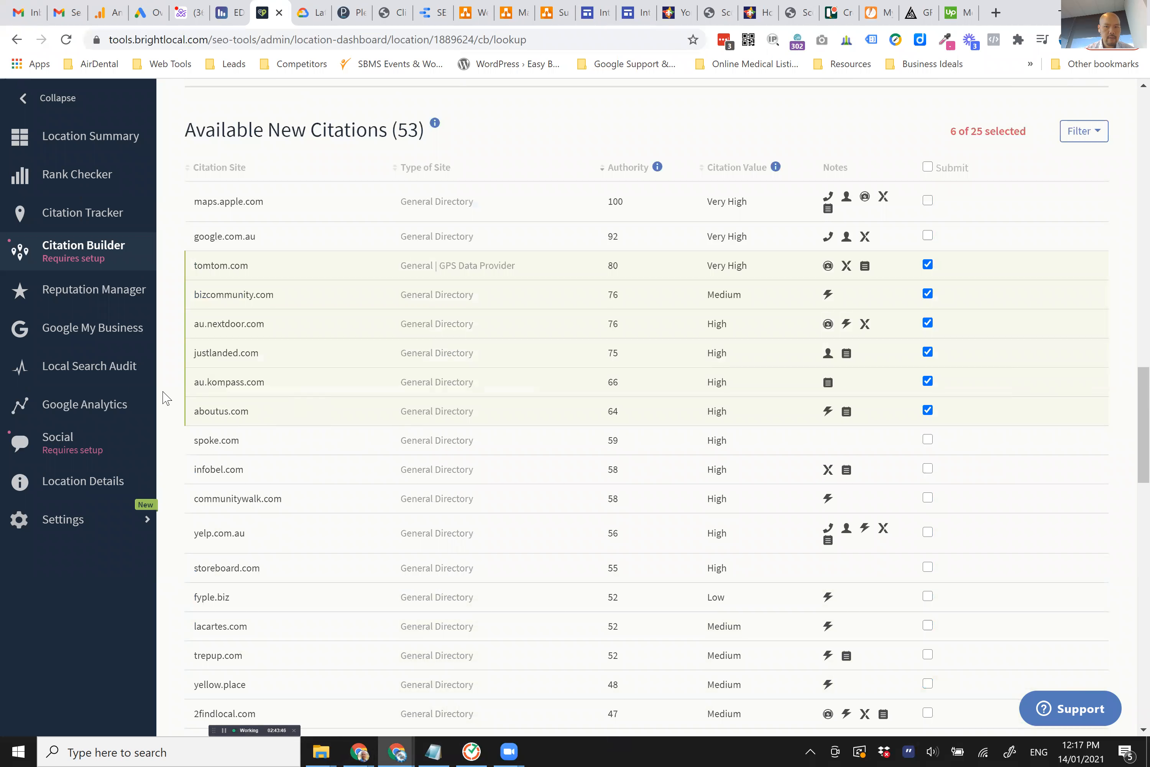
pyautogui.scroll(-2, 166, 398)
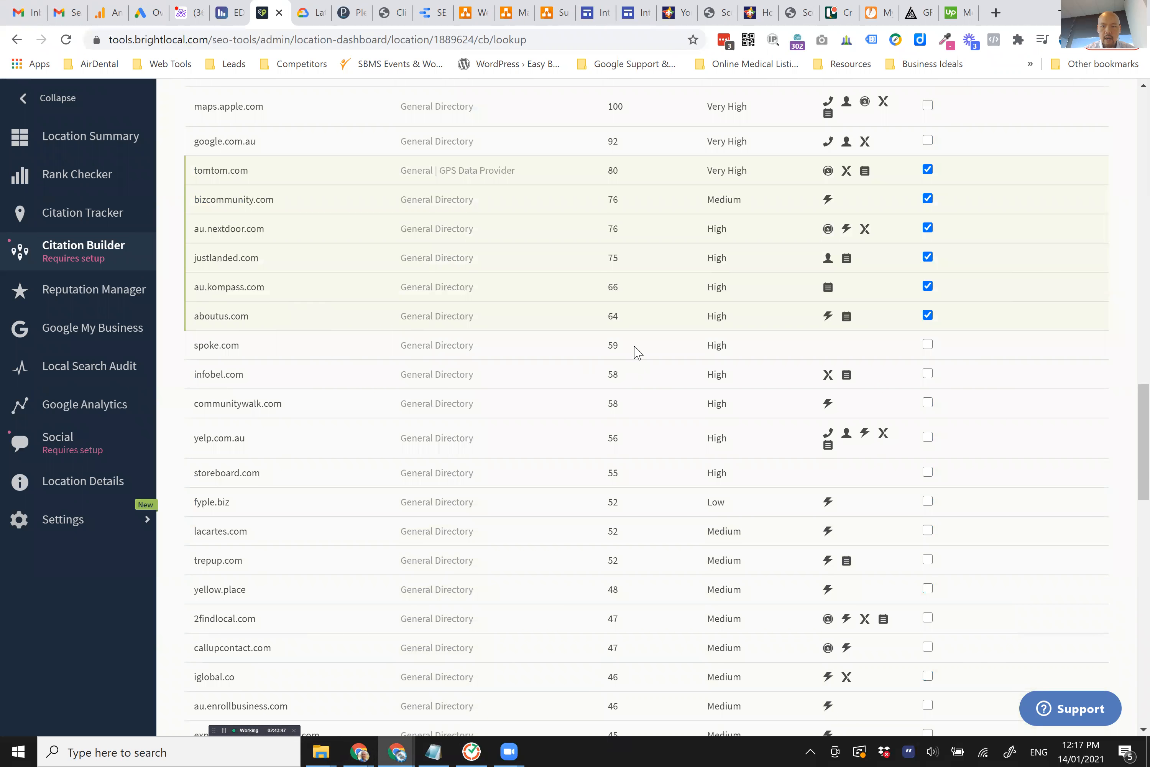
pyautogui.scroll(2, 638, 352)
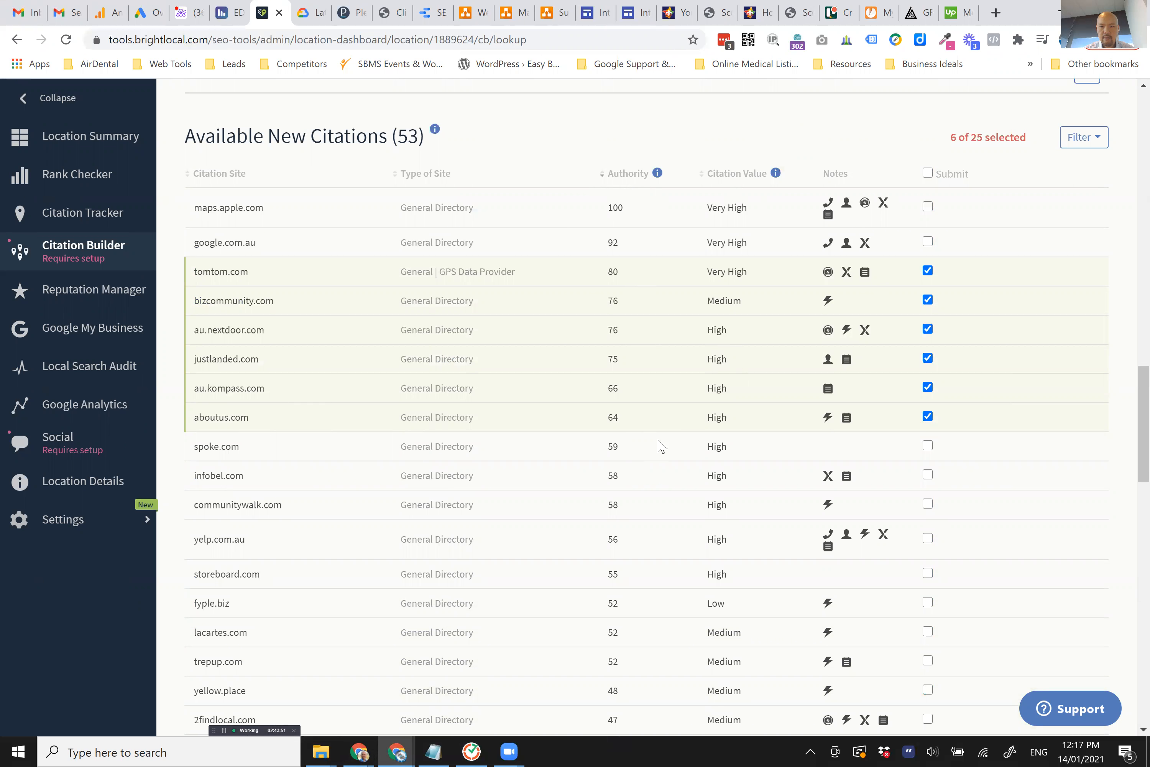
pyautogui.scroll(-2, 695, 447)
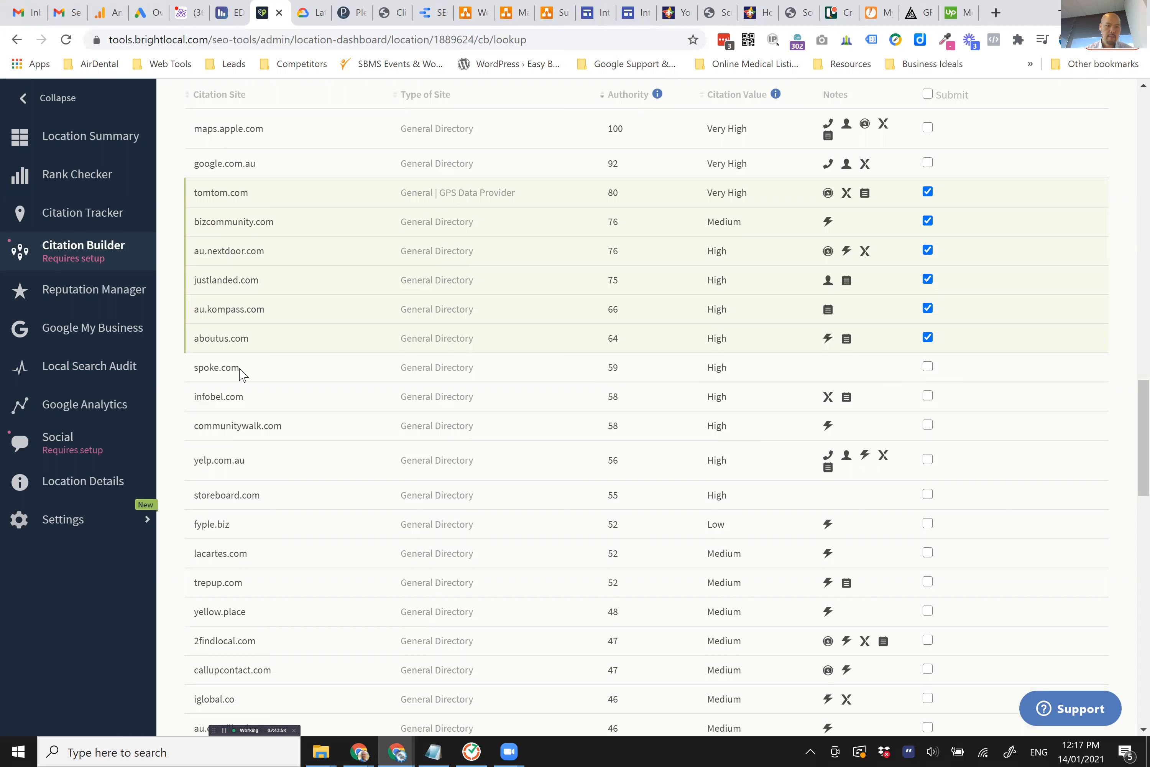
# - Copy the site name spoke.com from the available new citations and open that website in a new tab
pyautogui.moveTo(240, 368); pyautogui.dragTo(196, 368)
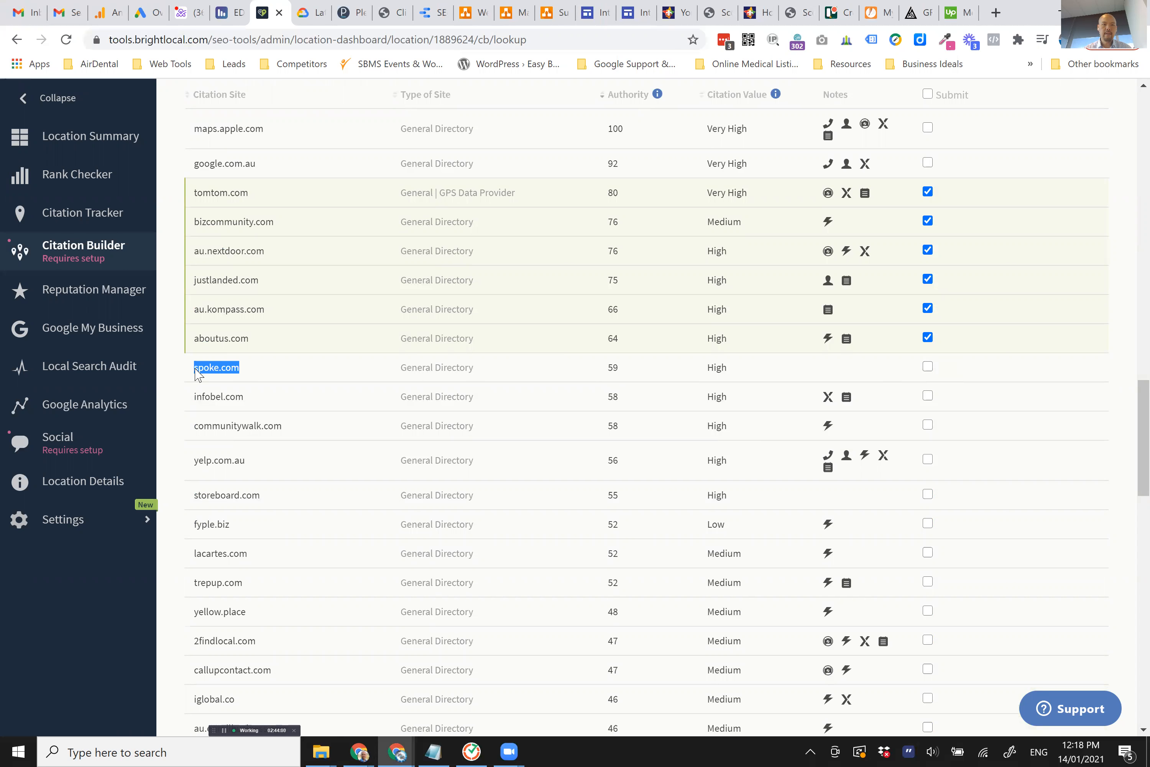
pyautogui.hotkey('ctrl', 'c')
pyautogui.hotkey('ctrl', 't')
pyautogui.hotkey('ctrl', 'v')
pyautogui.press('Return')
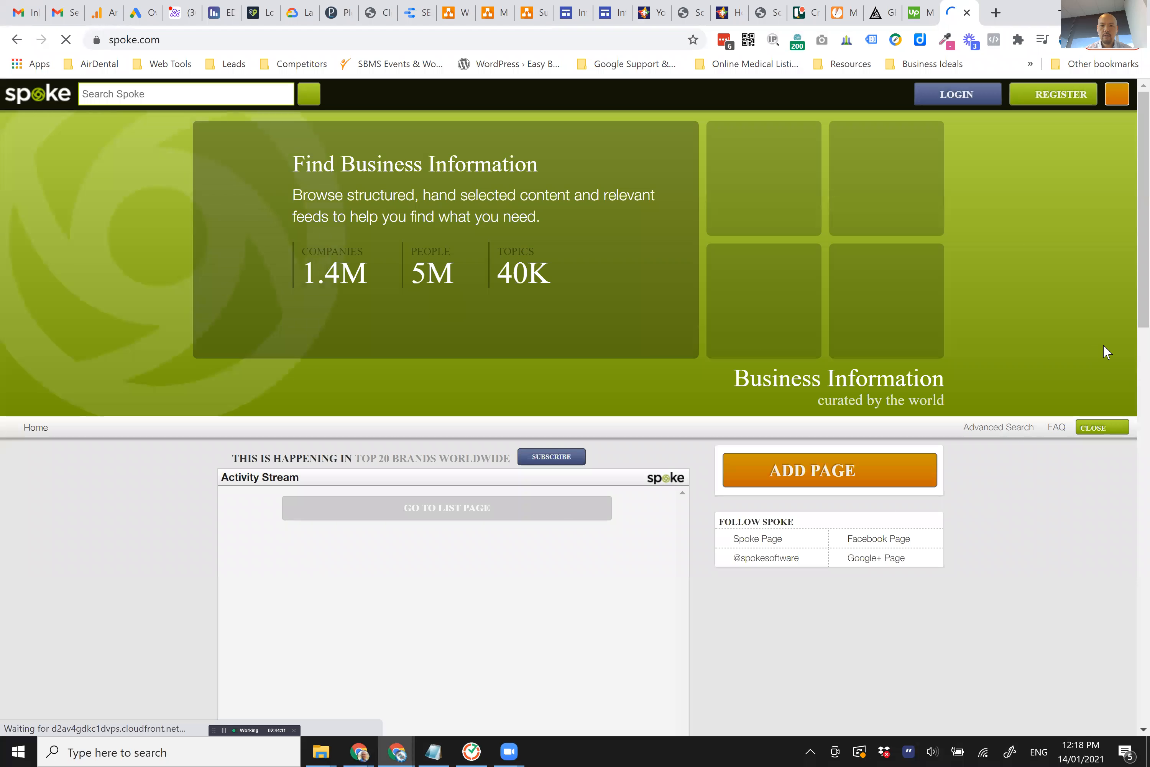
# - Look through the spoke.com homepage from its listings to its footer, and close the site
pyautogui.scroll(-1, 1104, 351)
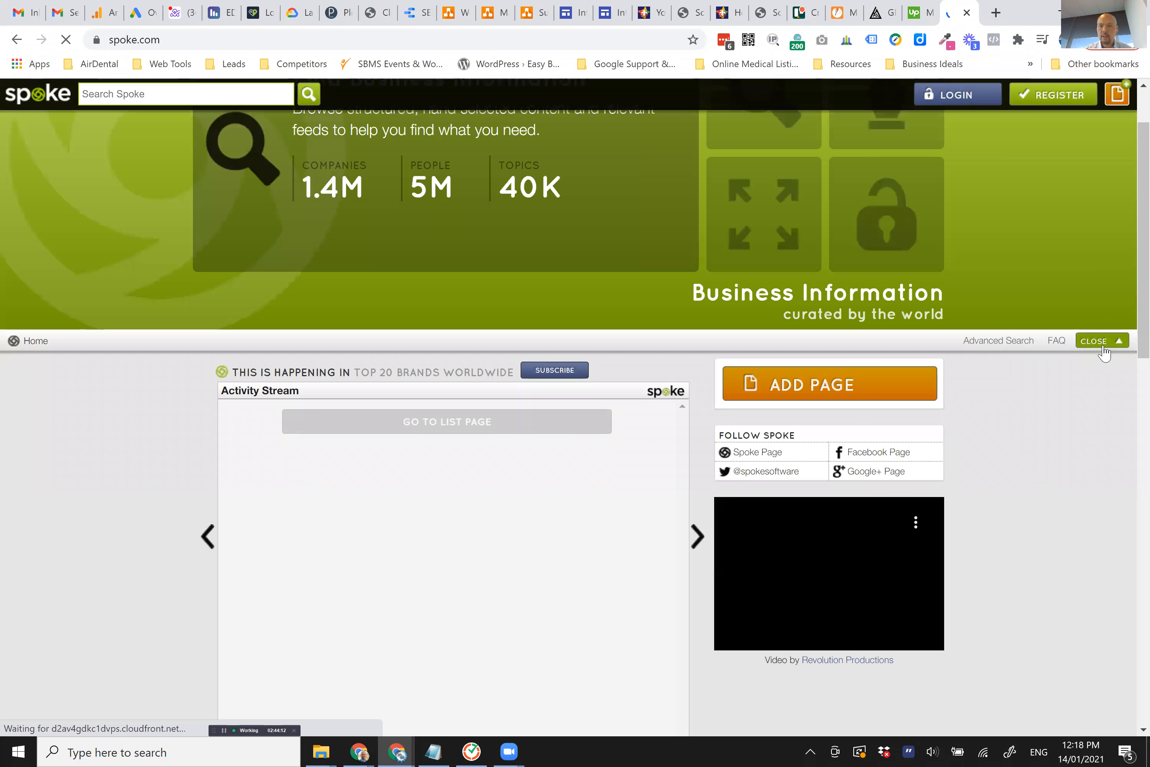
pyautogui.scroll(-15, 1103, 352)
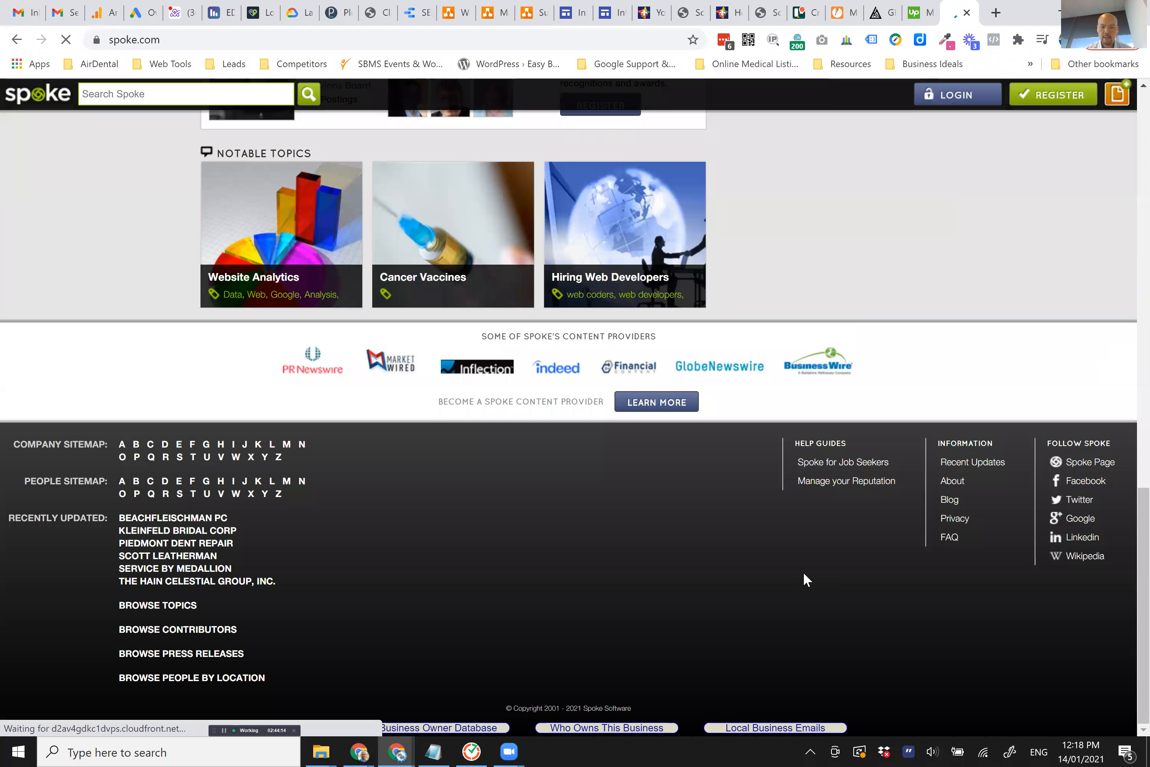
pyautogui.scroll(15, 955, 273)
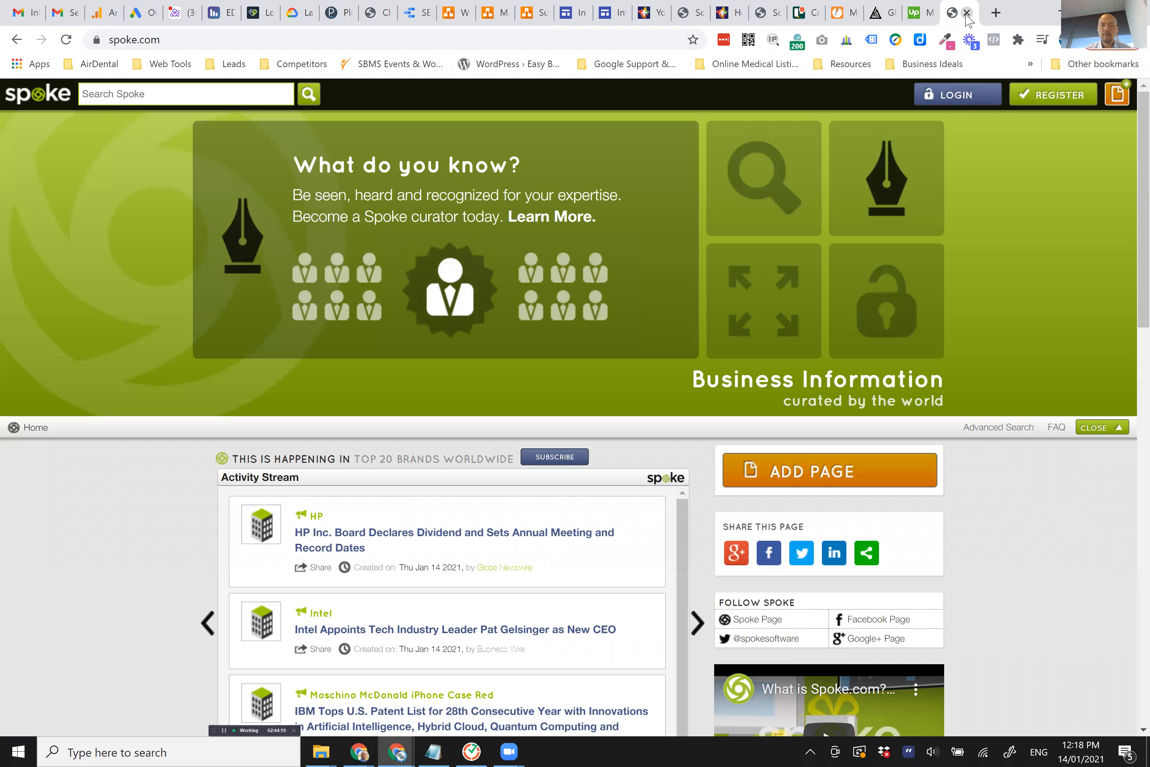
pyautogui.hotkey('ctrl', 'w')
pyautogui.click(173, 385)
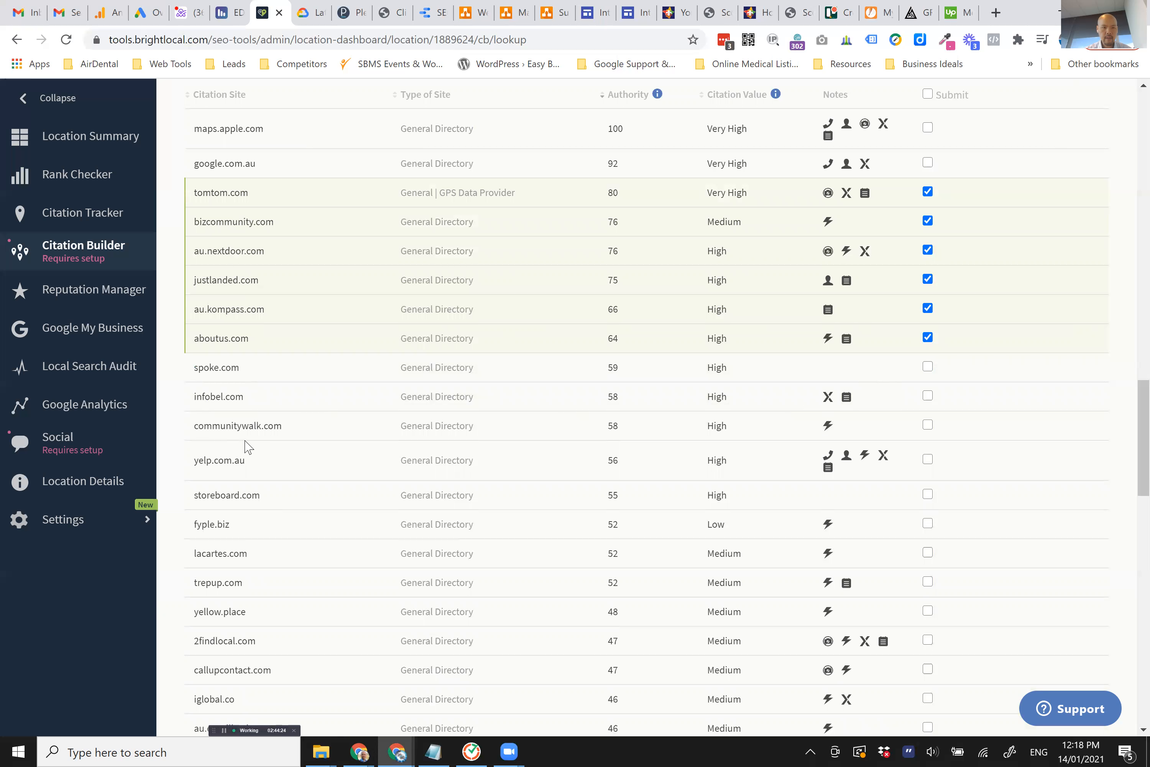
pyautogui.click(928, 460)
pyautogui.scroll(-2, 927, 463)
pyautogui.click(927, 344)
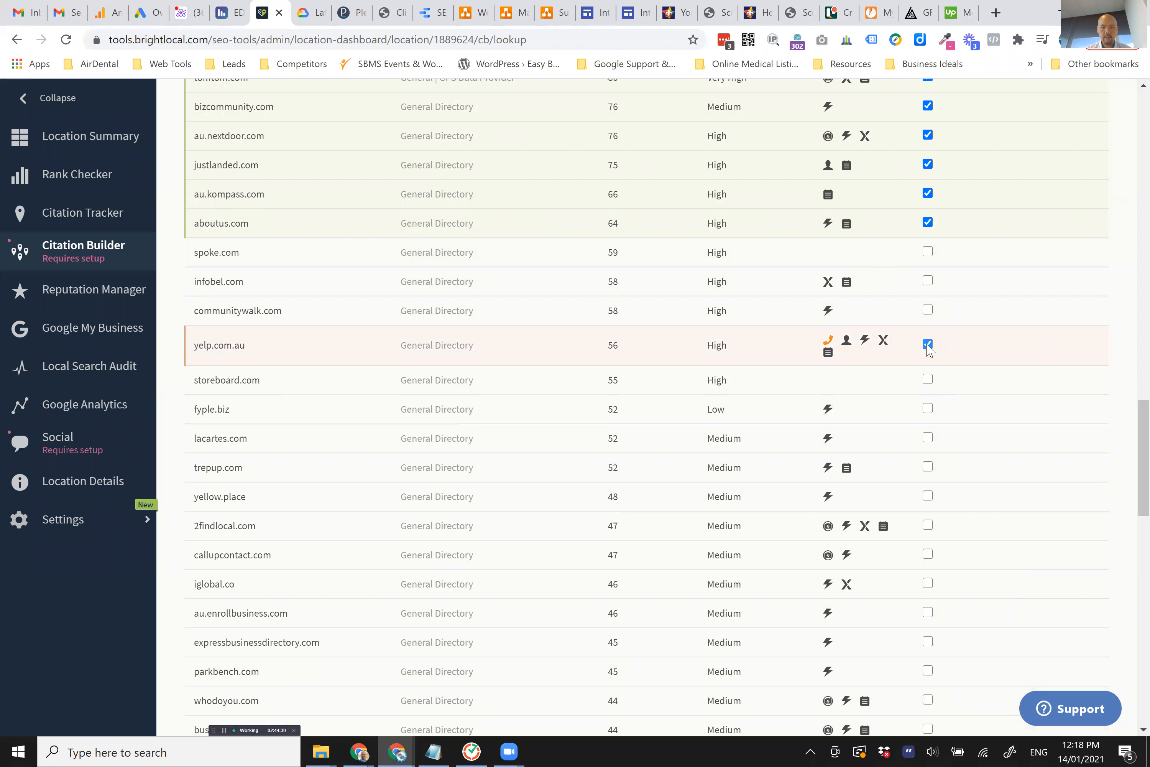
# - Search Google in a new tab for "elwood family dentist yelp" and open the practice's Yelp listing
pyautogui.click(996, 13)
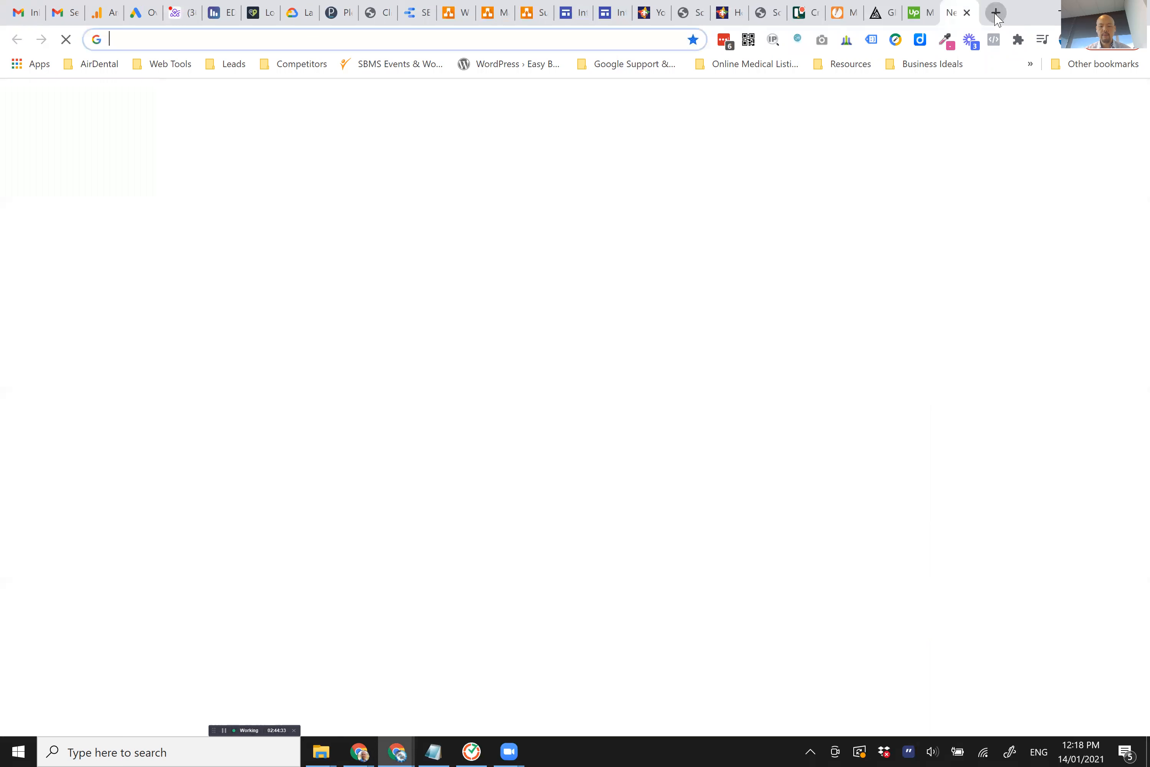
pyautogui.write('elwood famil')
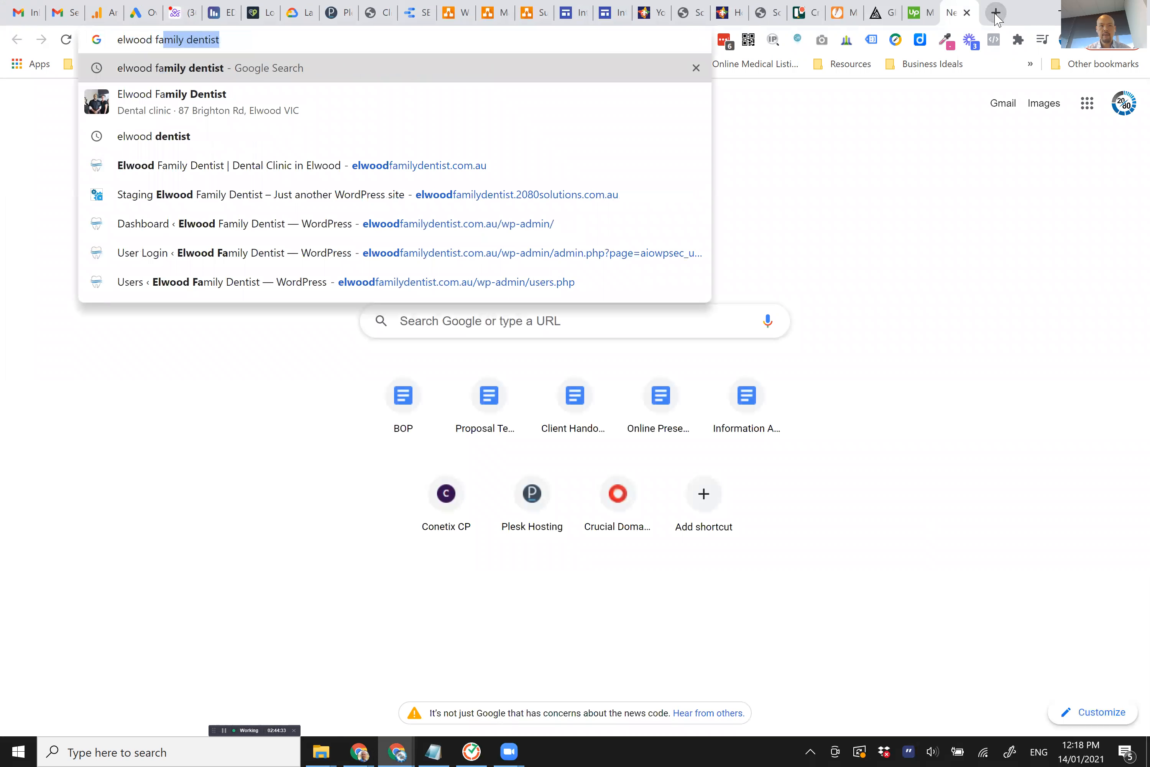
pyautogui.write('y dentist yelp')
pyautogui.press('Return')
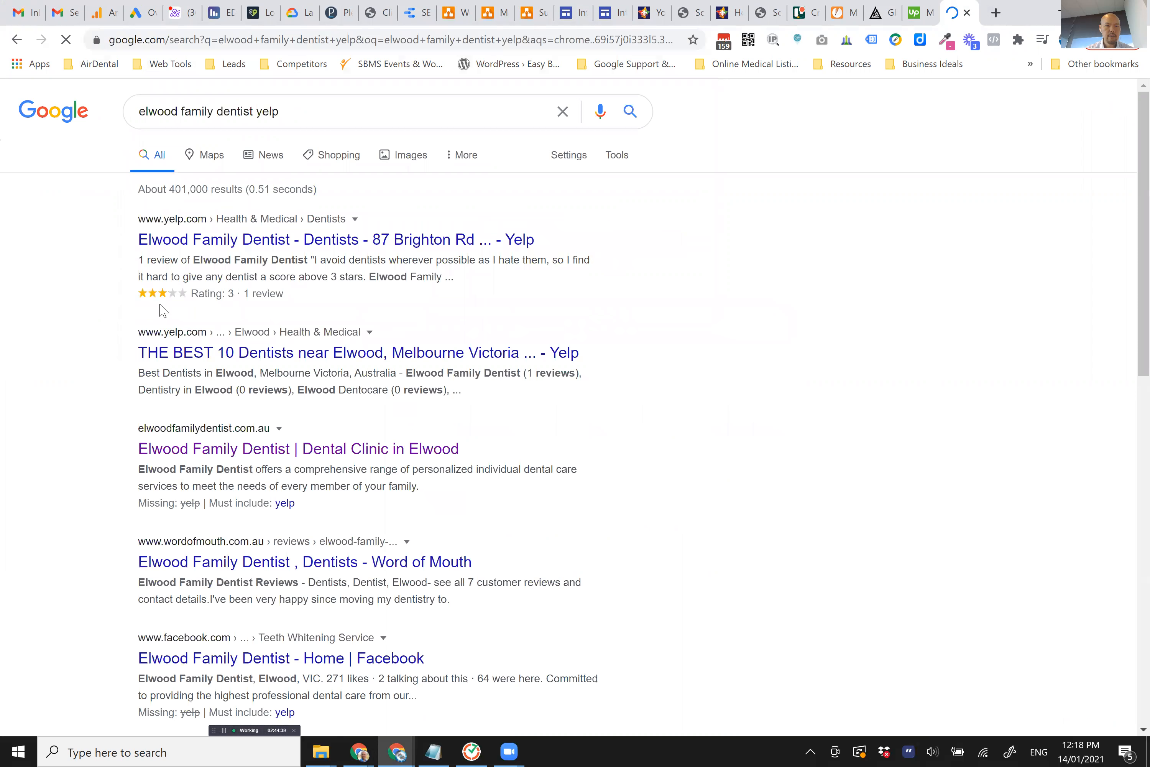
pyautogui.click(241, 246)
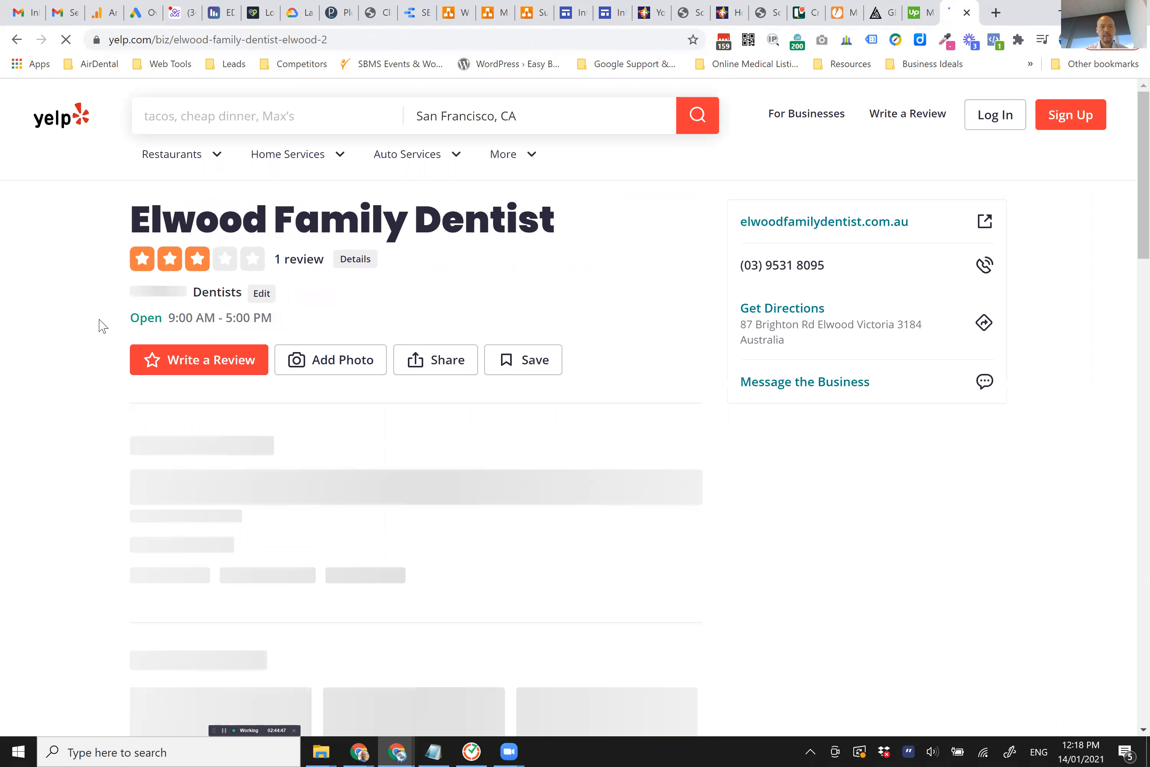
# - Examine the practice's Yelp listing, including its photos, business description, opening hours and reviews, and close it
pyautogui.scroll(-3, 106, 324)
pyautogui.scroll(-3, 98, 331)
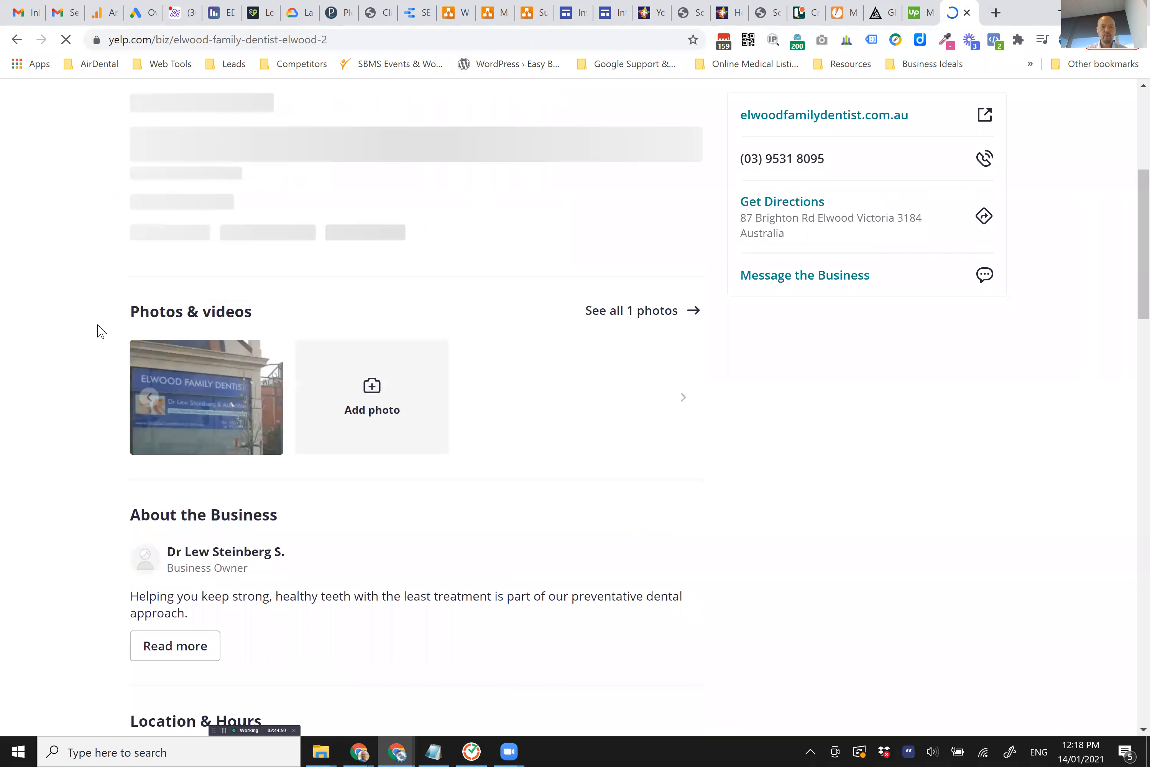
pyautogui.scroll(-3, 97, 331)
pyautogui.scroll(-5, 97, 330)
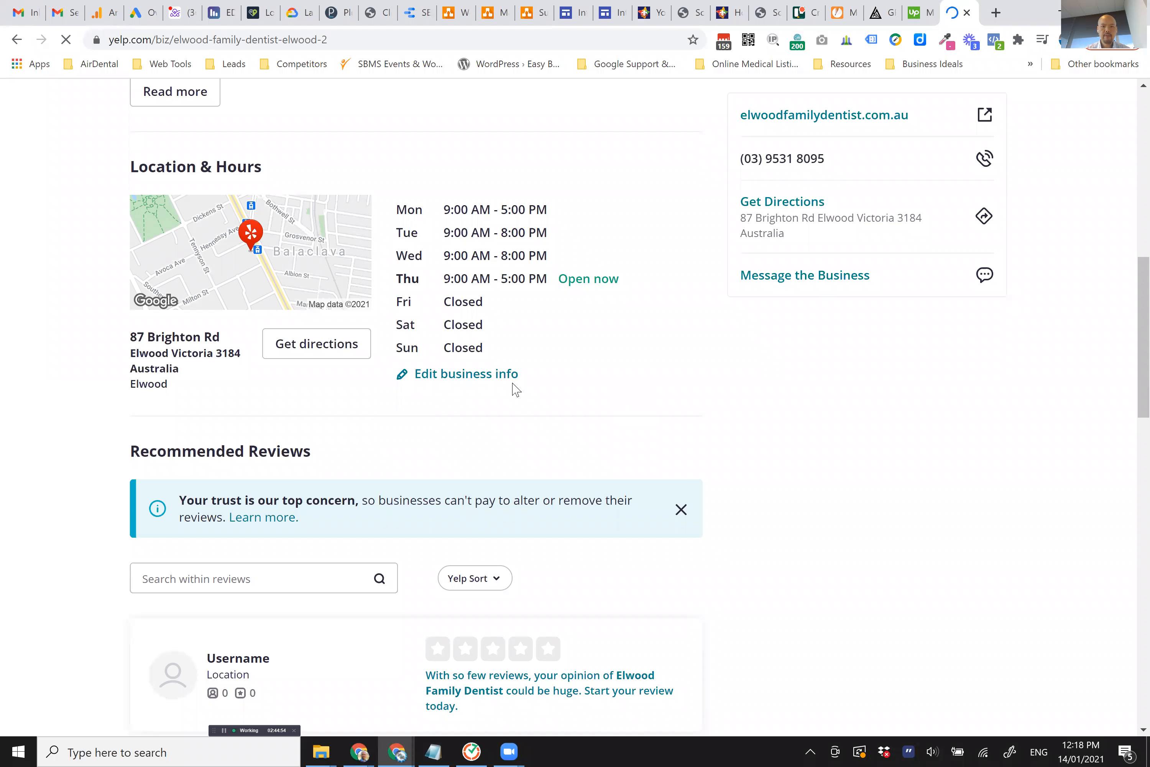
pyautogui.scroll(-9, 973, 428)
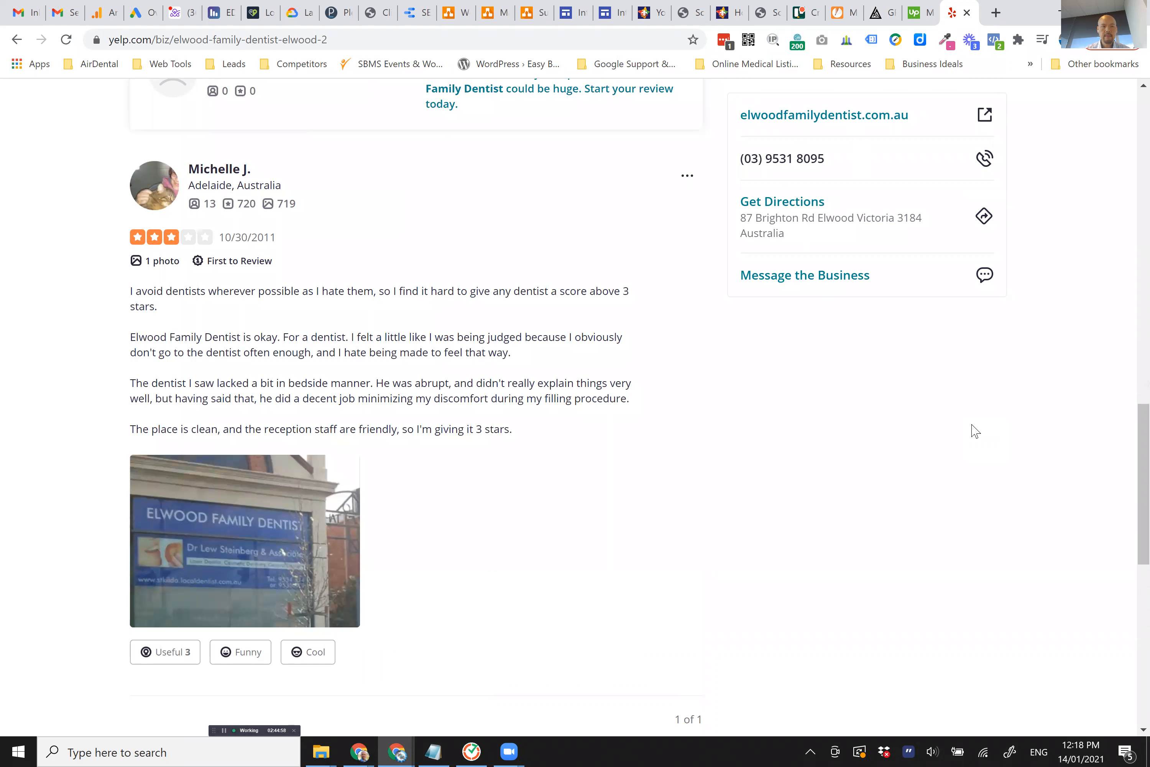
pyautogui.hotkey('ctrl', 'w')
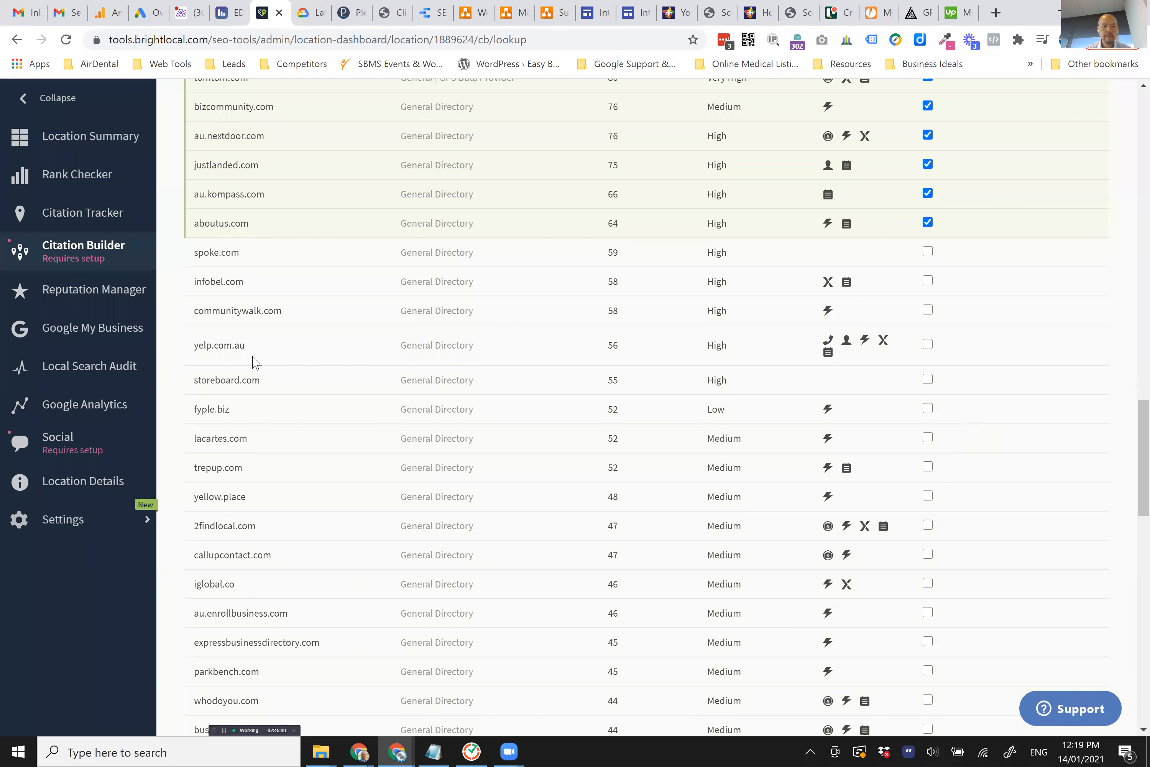
# - Select yelp.com.au, au.enrollbusiness.com and localsearch.com.au for submission in the available new citations
pyautogui.click(928, 344)
pyautogui.scroll(-2, 262, 458)
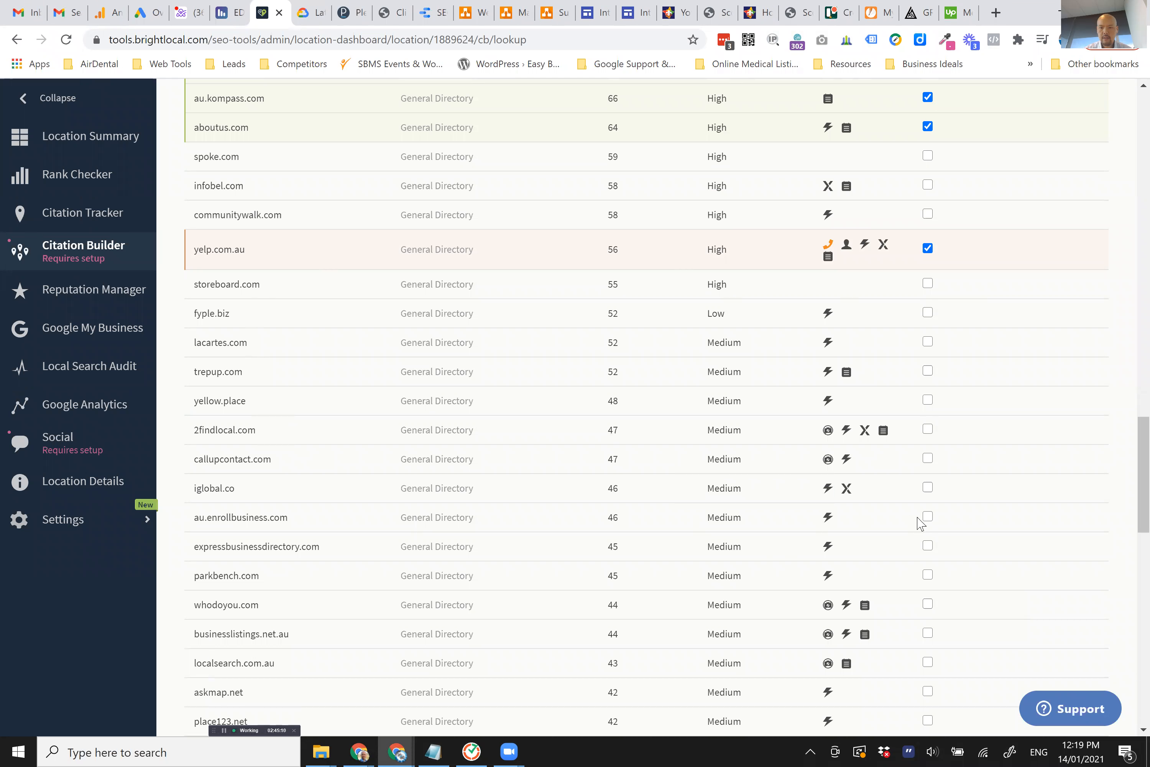
pyautogui.click(929, 519)
pyautogui.scroll(-3, 929, 523)
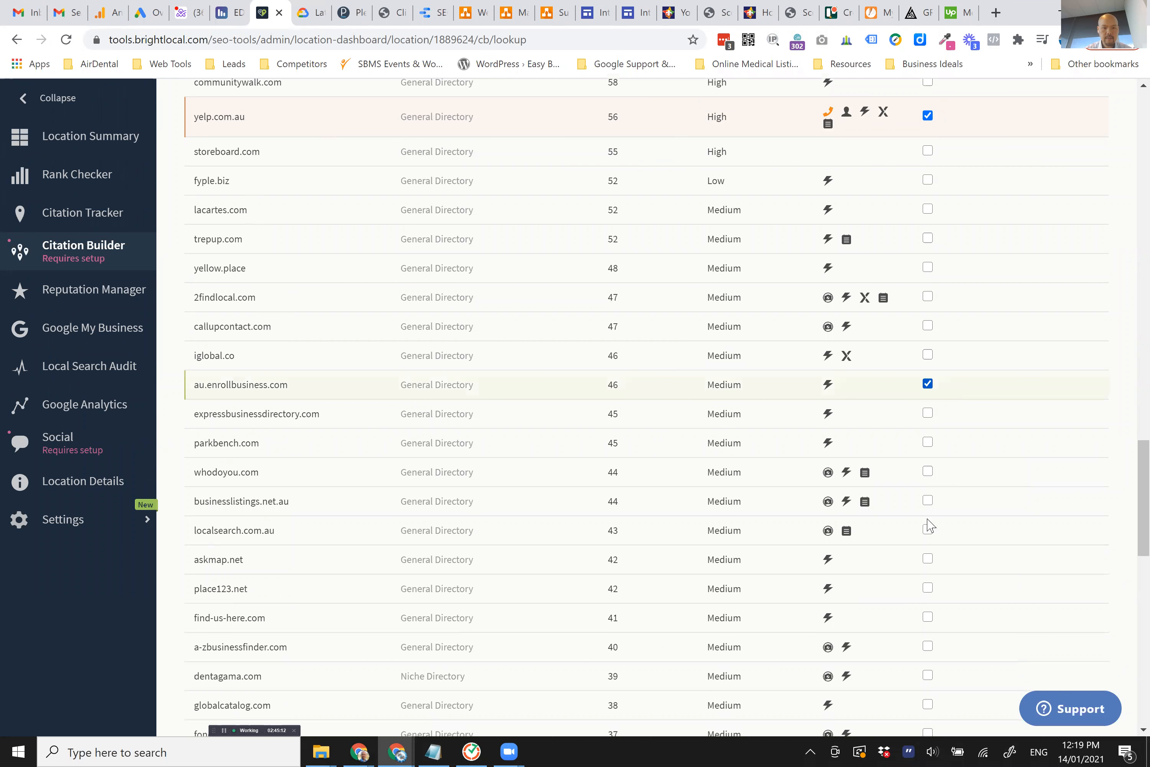
pyautogui.click(927, 531)
pyautogui.scroll(-3, 928, 531)
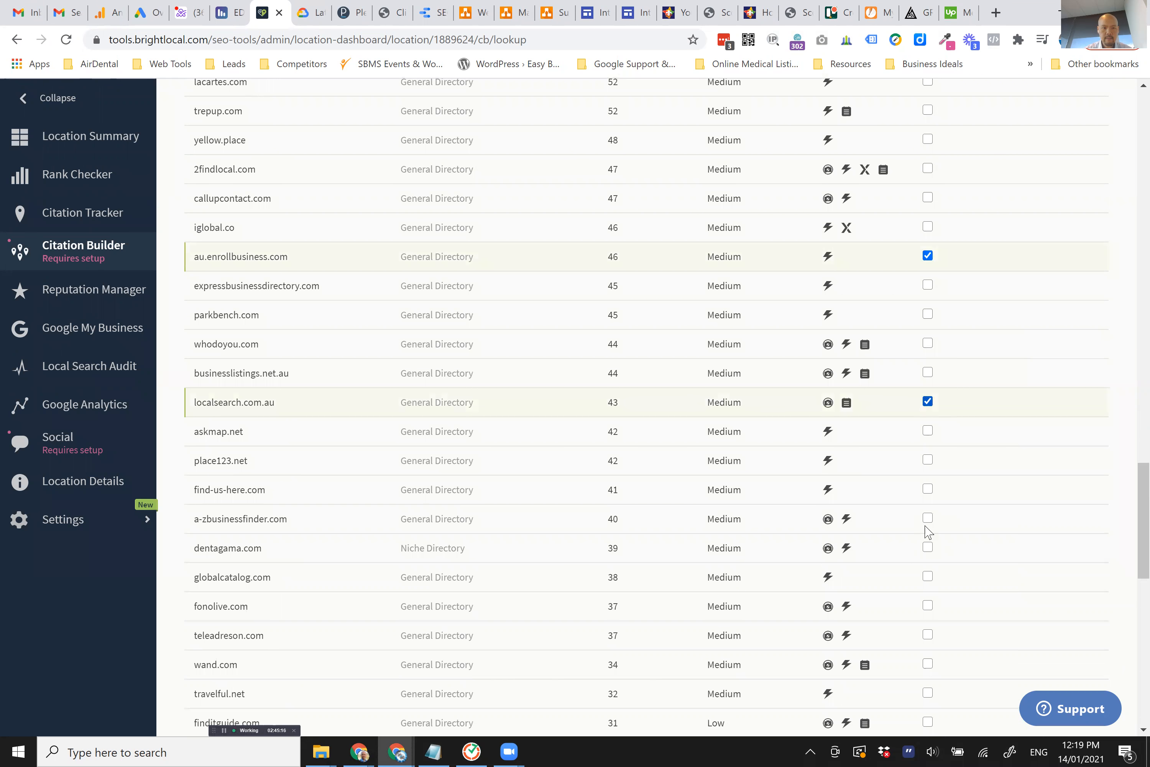
# - Add spoke.com, infobel.com and communitywalk.com to the new citations selected for submission
pyautogui.scroll(14, 928, 531)
pyautogui.click(928, 504)
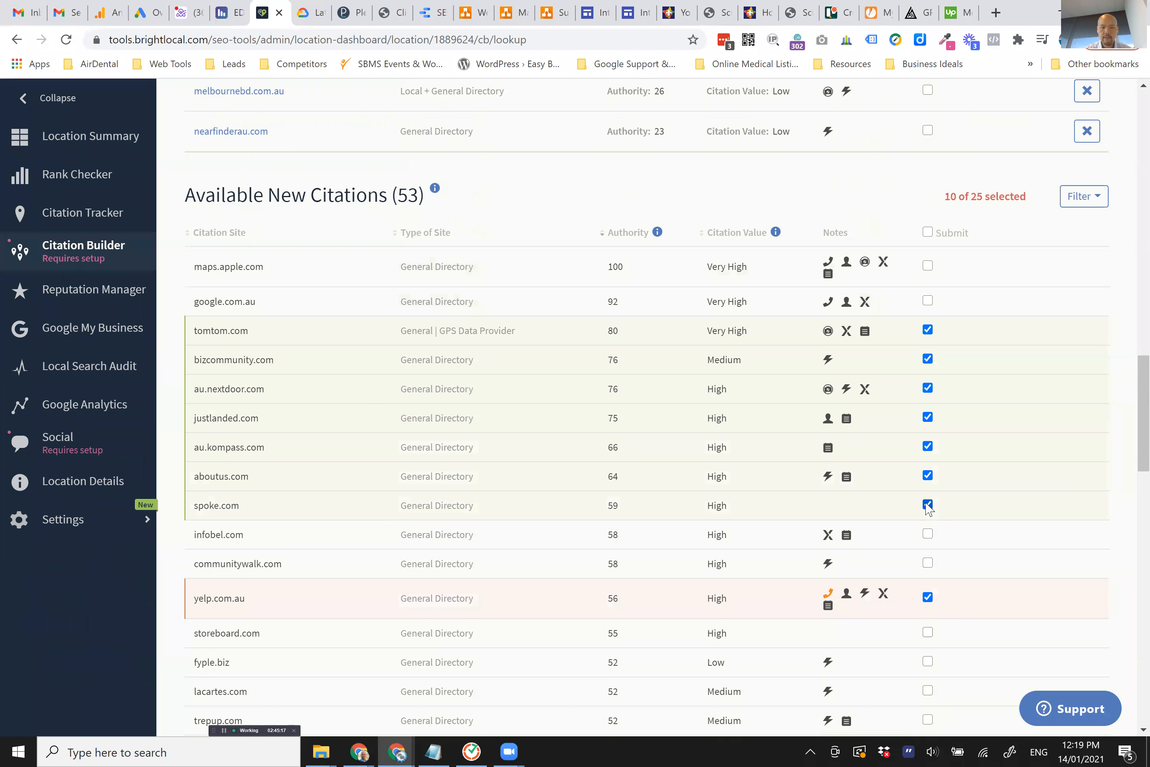
pyautogui.click(927, 534)
pyautogui.click(928, 563)
pyautogui.scroll(-2, 1044, 517)
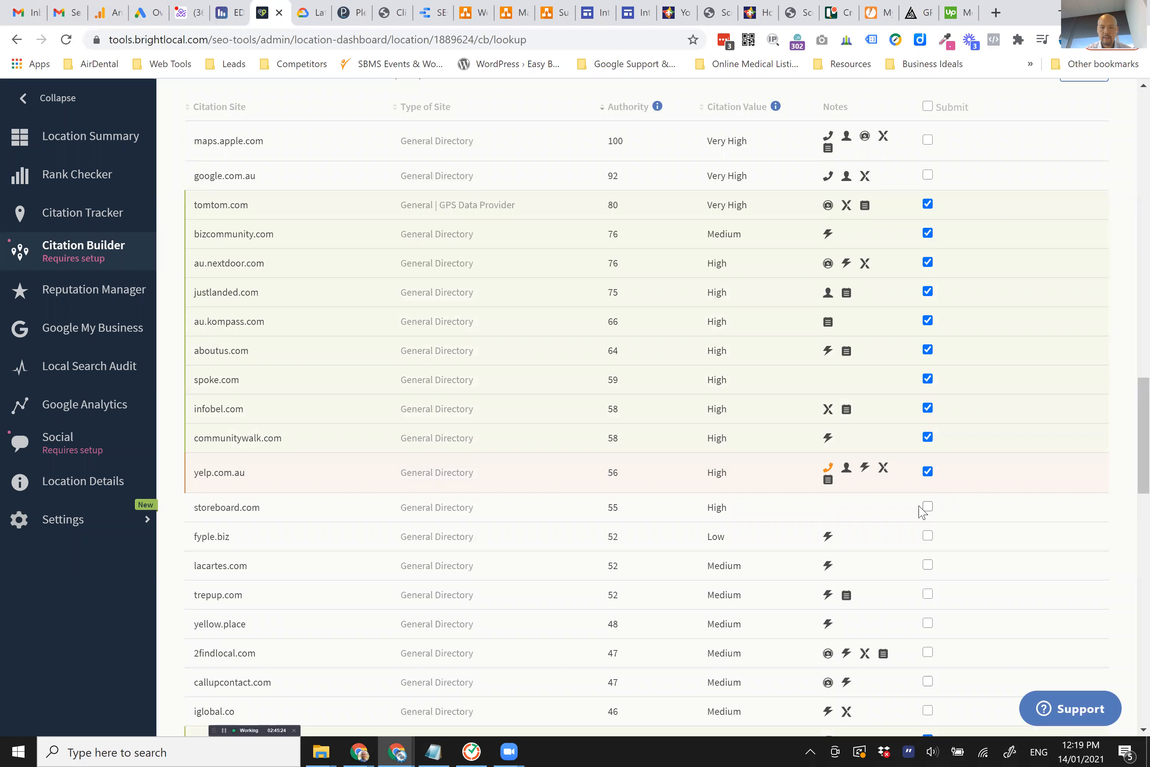
# - Copy the site name storeboard.com from the available new citations, look over that website in a new tab and close it
pyautogui.moveTo(267, 511); pyautogui.dragTo(195, 512)
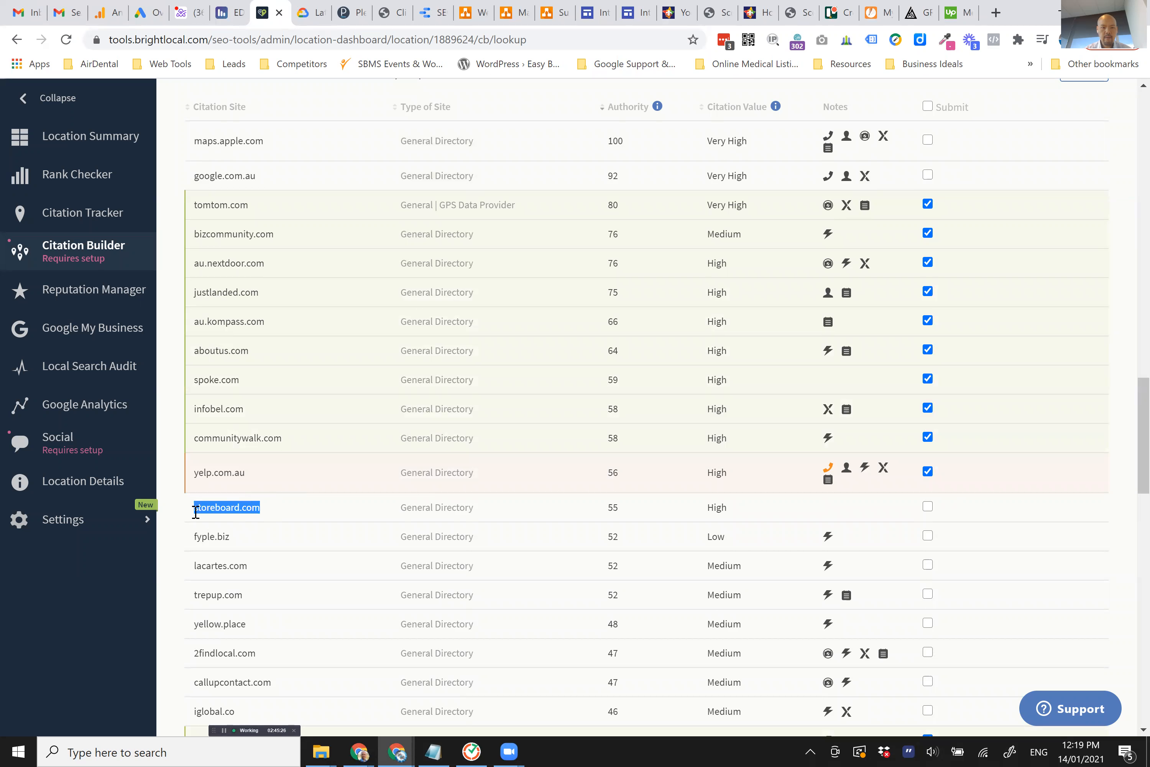
pyautogui.hotkey('ctrl', 'c')
pyautogui.hotkey('ctrl', 't')
pyautogui.hotkey('ctrl', 'v')
pyautogui.press('Return')
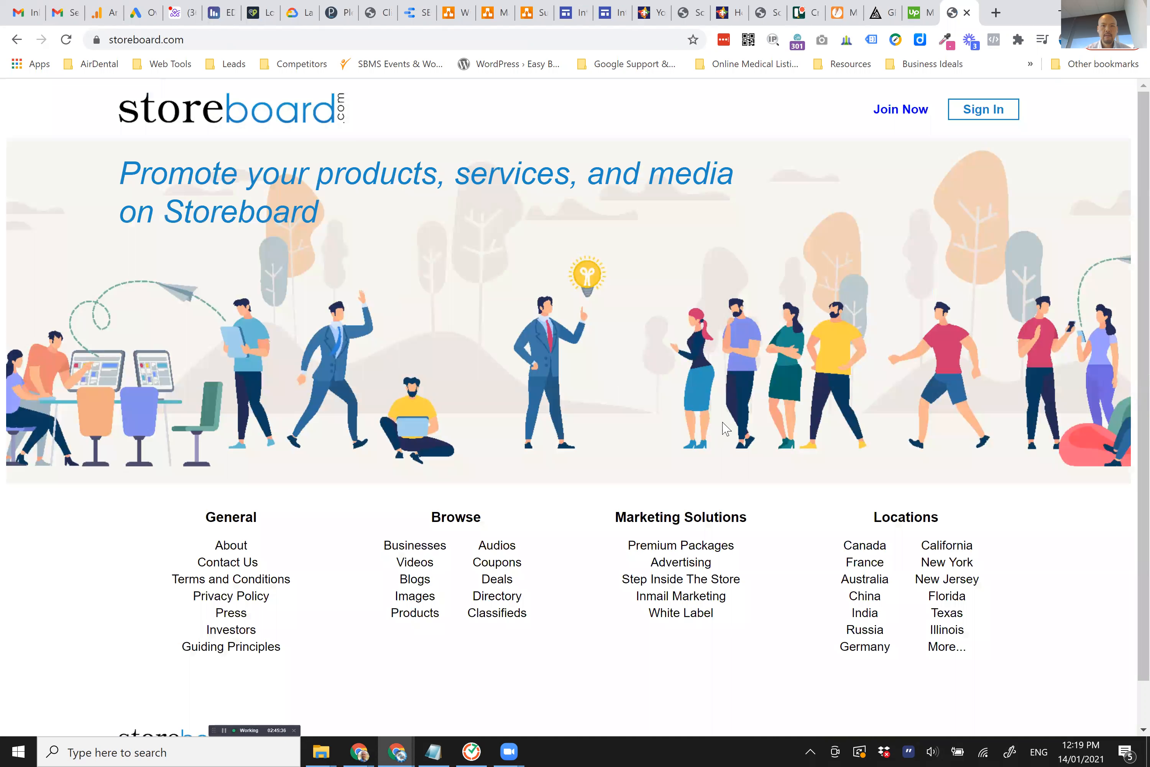
pyautogui.scroll(-2, 890, 367)
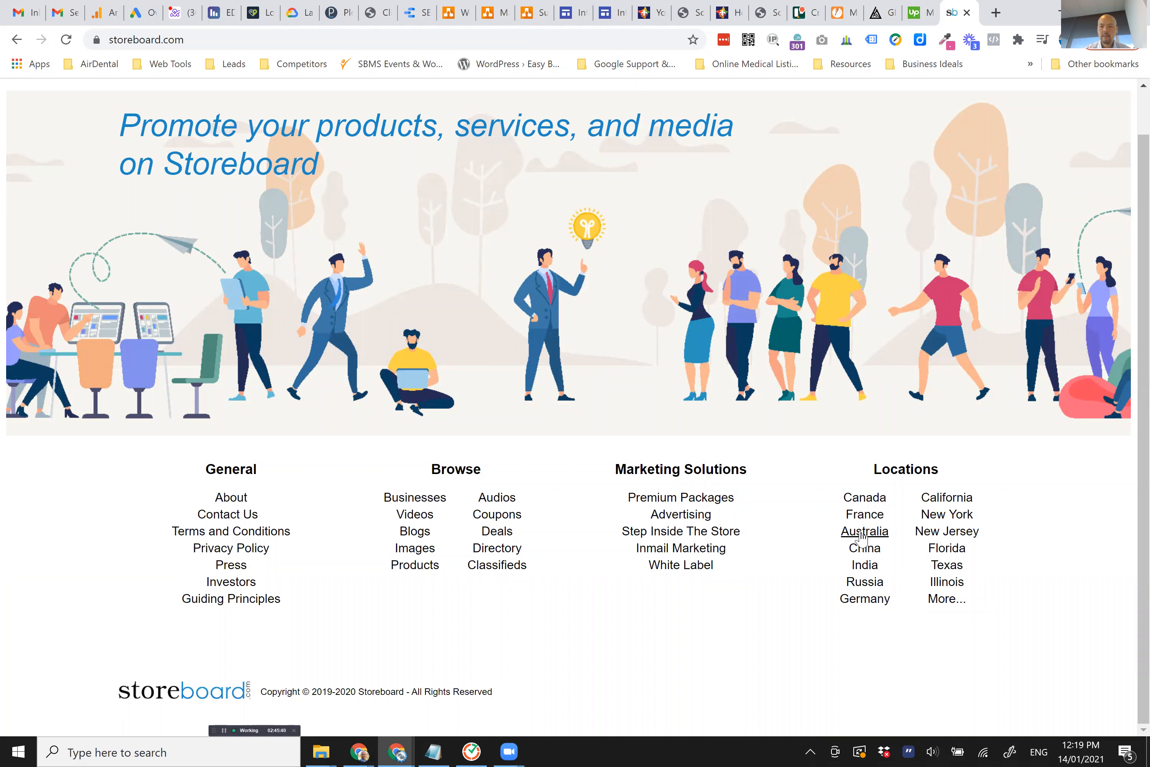
pyautogui.click(967, 13)
# - Select storeboard.com, fyple.biz, lacartes.com, trepup.com, yellow.place and 2findlocal.com for submission in the available new citations
pyautogui.click(928, 506)
pyautogui.scroll(-20, 929, 510)
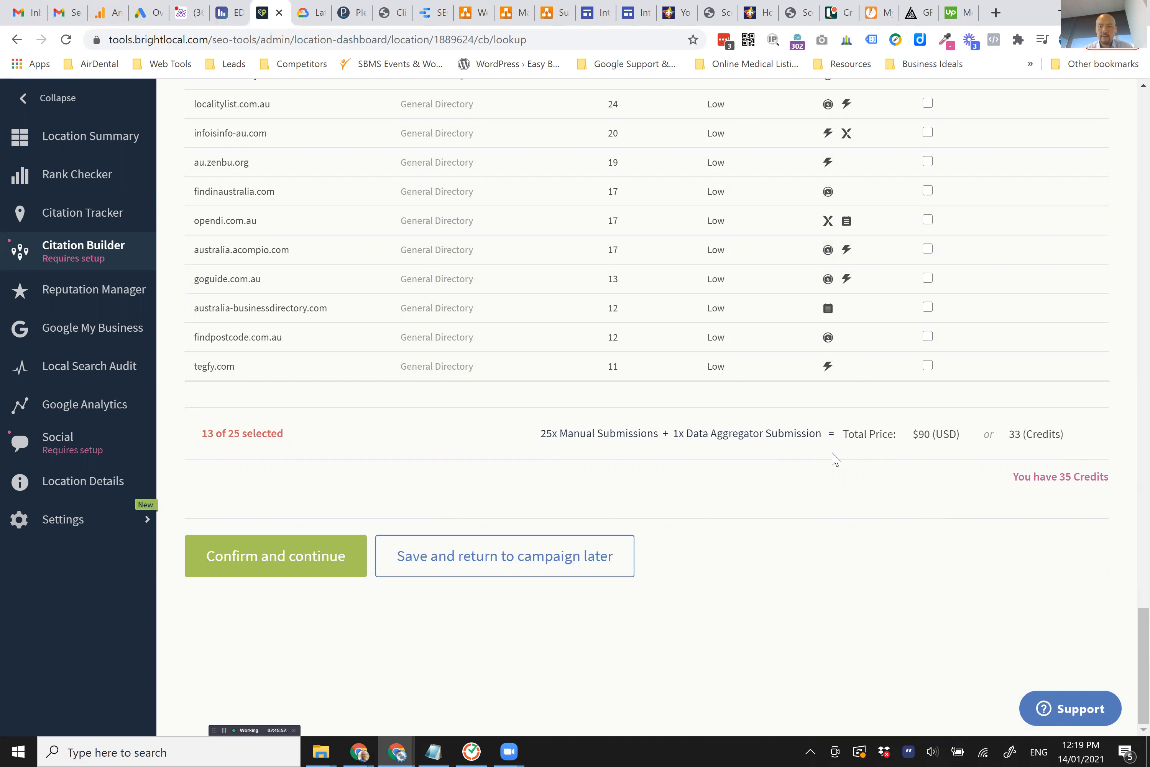
pyautogui.scroll(10, 960, 388)
pyautogui.scroll(3, 959, 388)
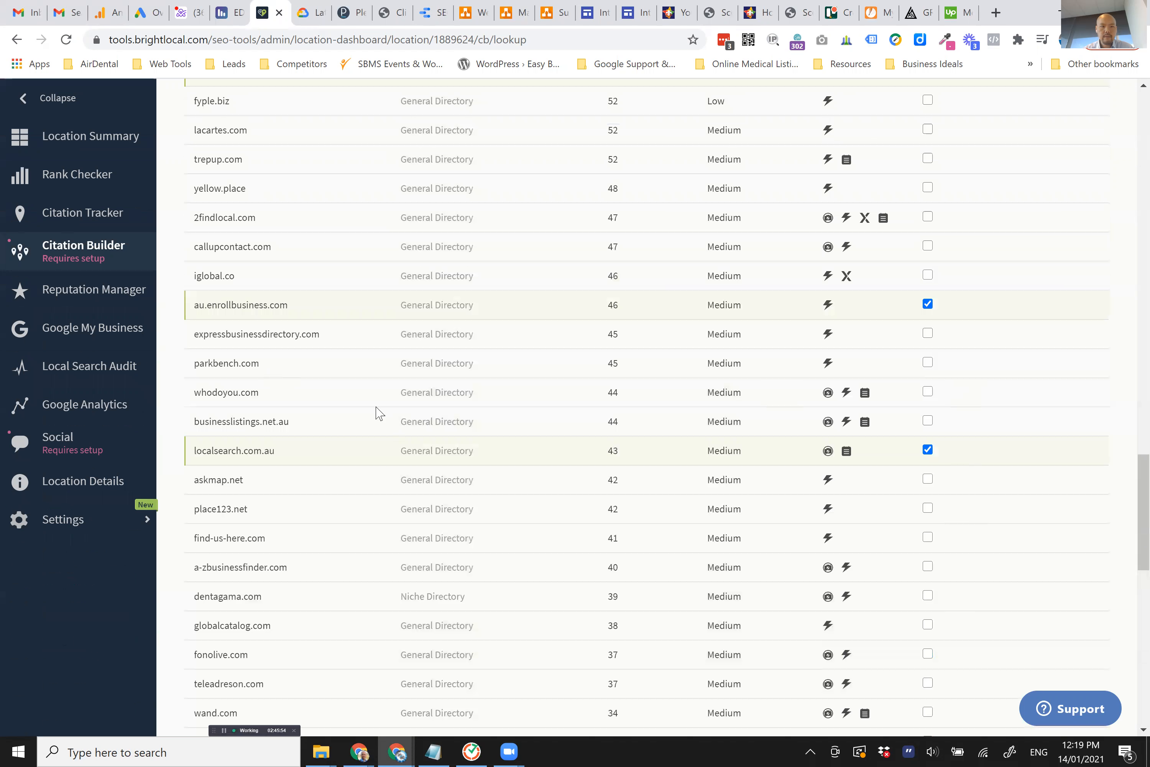
pyautogui.scroll(2, 939, 138)
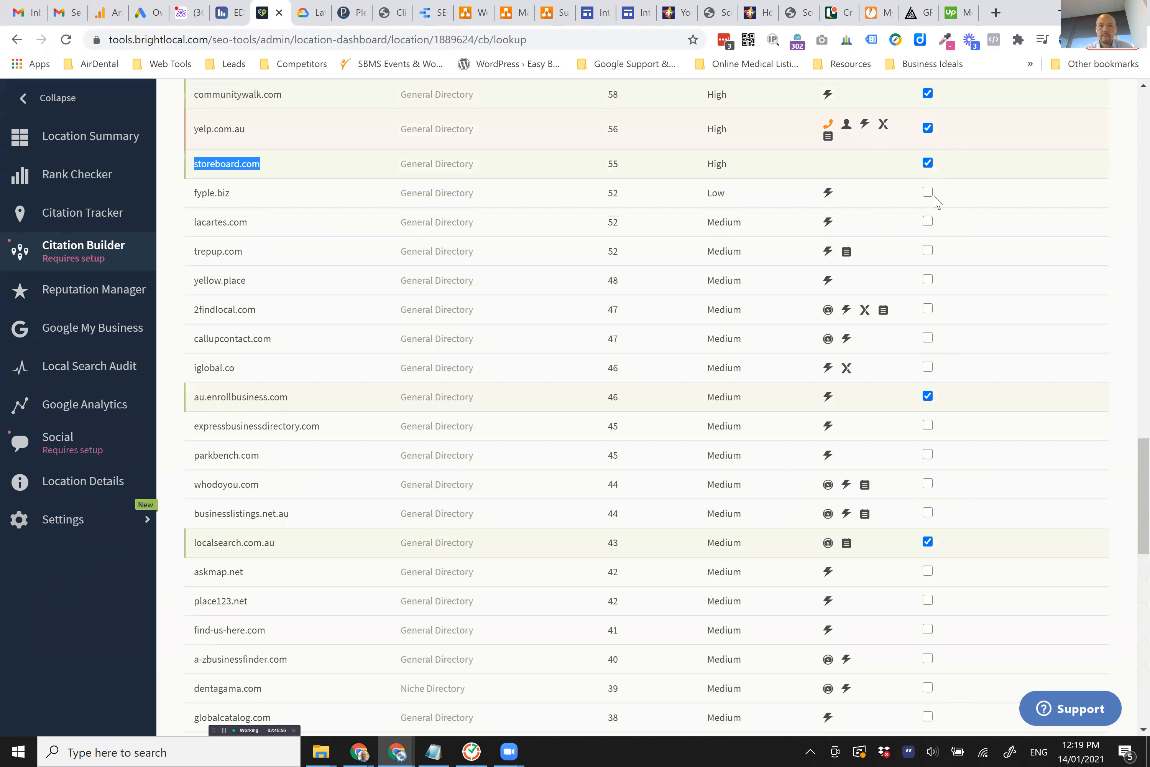
pyautogui.click(929, 192)
pyautogui.click(927, 221)
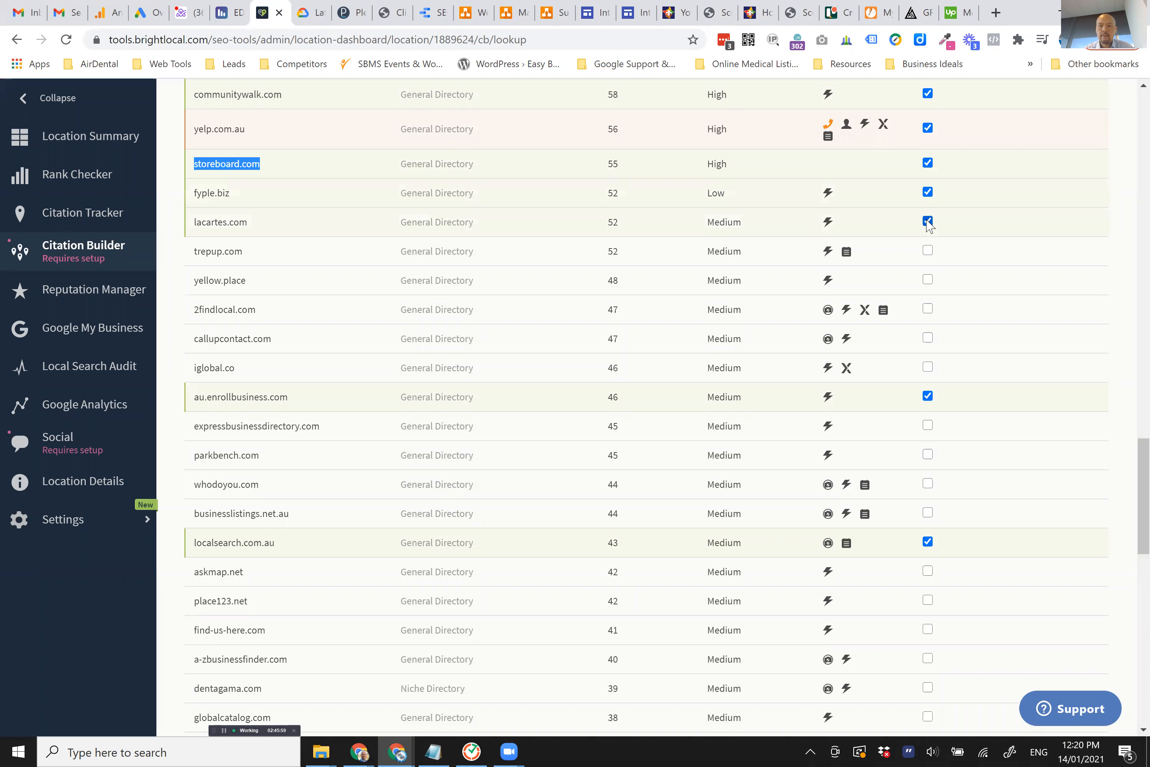
pyautogui.click(928, 251)
pyautogui.scroll(-1, 927, 255)
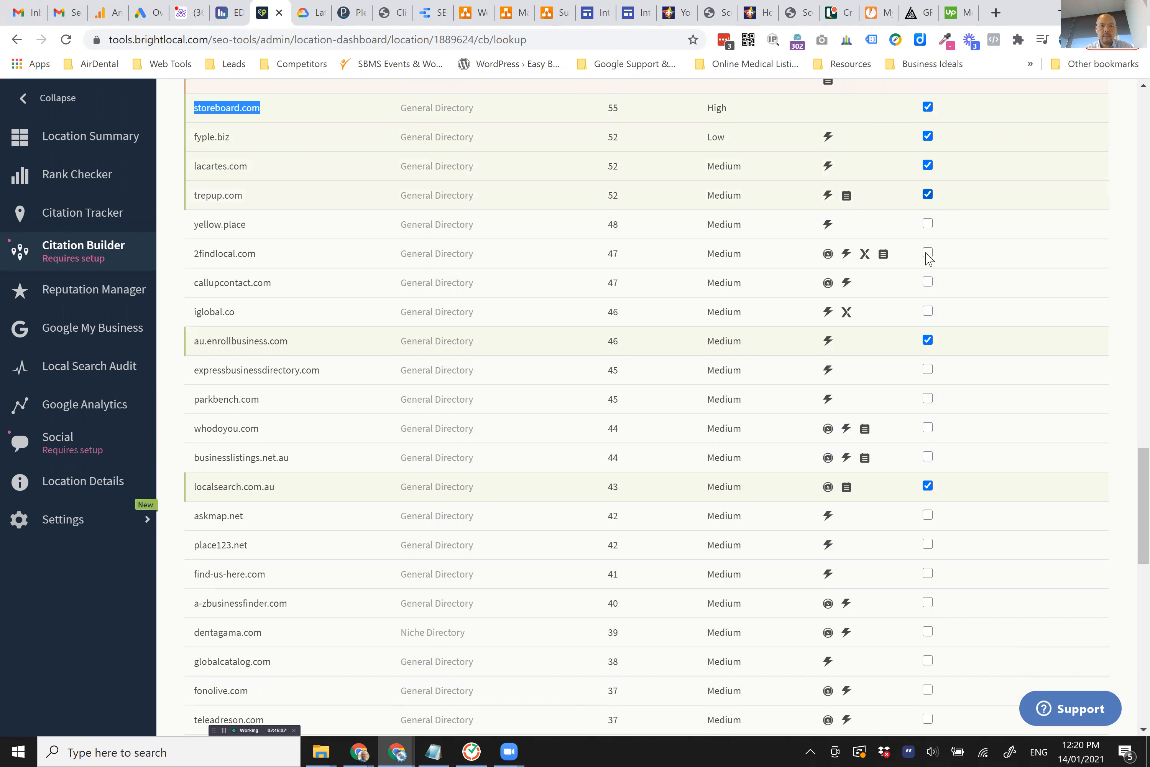
pyautogui.click(928, 224)
pyautogui.click(929, 254)
# - Copy the site name opendi.com.au from the available new citations, look through that website in a new tab and close it
pyautogui.scroll(-12, 929, 255)
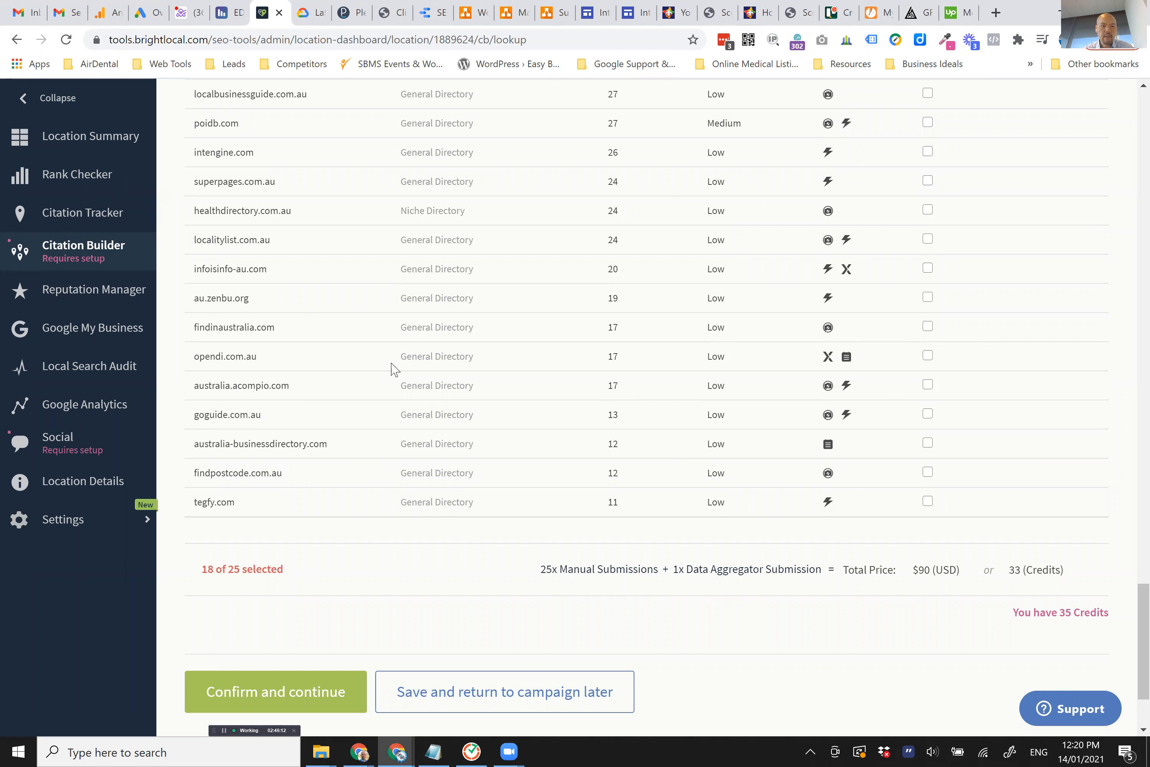
pyautogui.moveTo(193, 352); pyautogui.dragTo(277, 365)
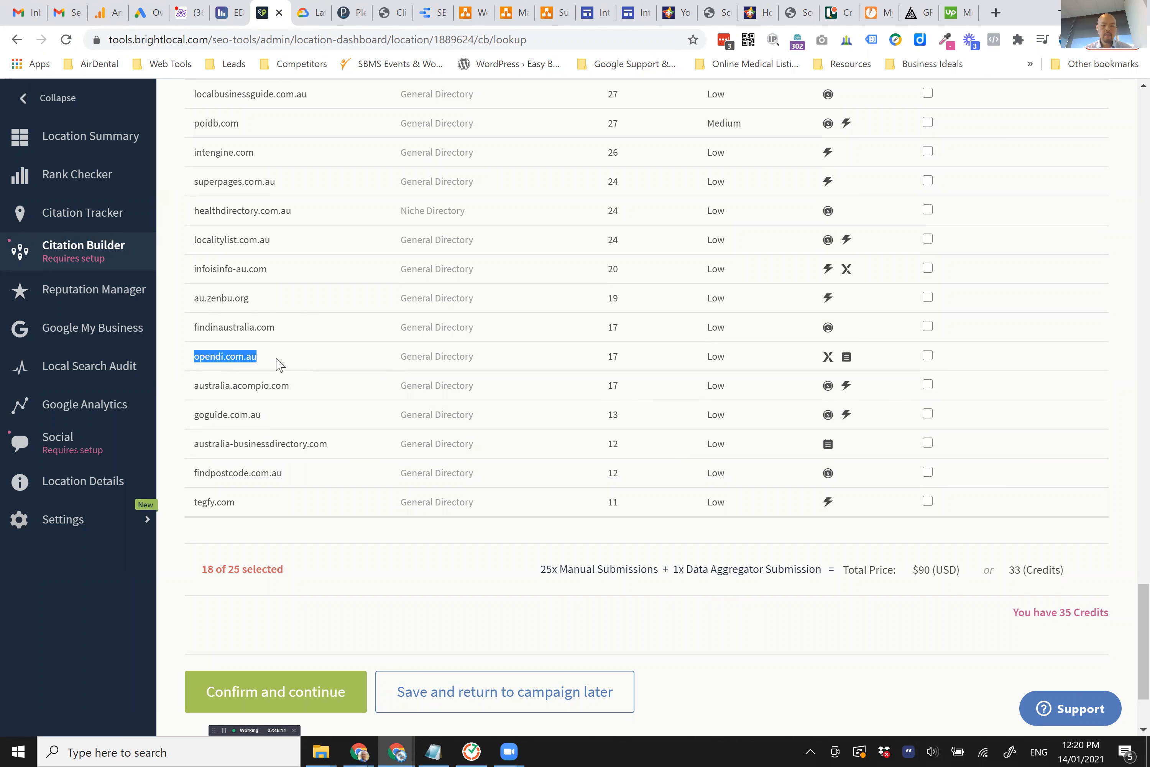
pyautogui.hotkey('ctrl', 'c')
pyautogui.hotkey('ctrl', 't')
pyautogui.hotkey('ctrl', 'v')
pyautogui.press('Return')
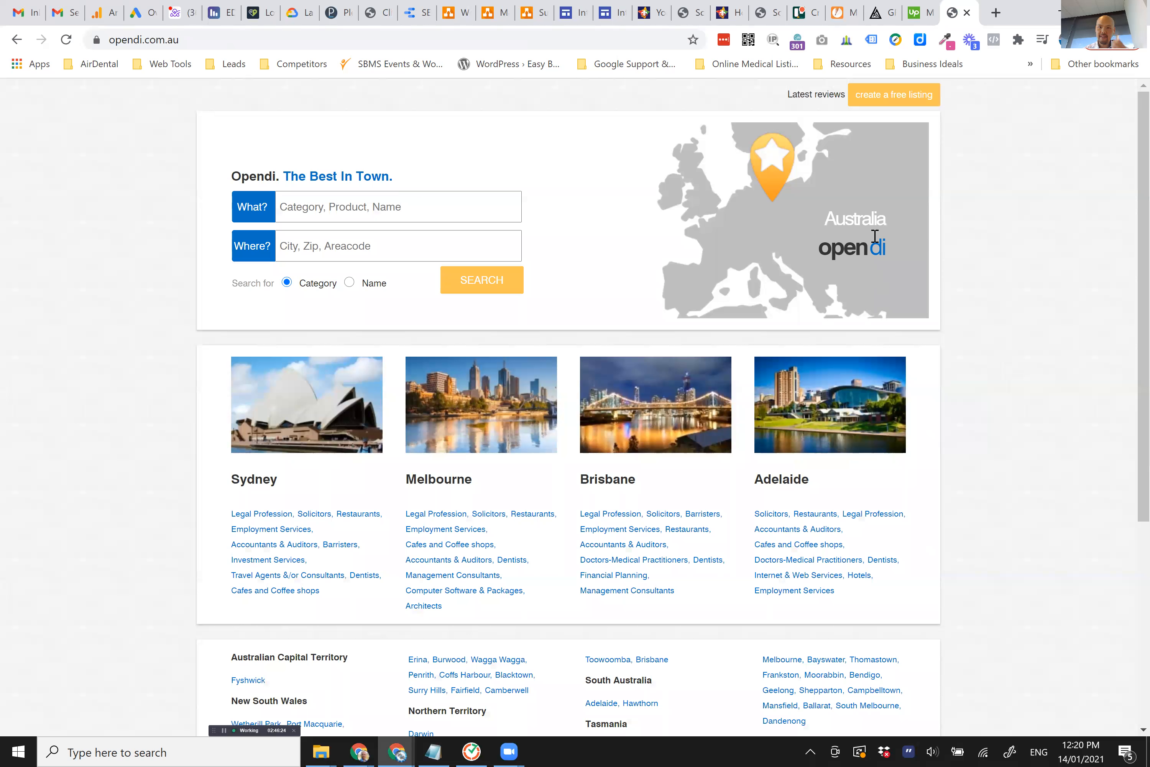
pyautogui.scroll(-5, 987, 249)
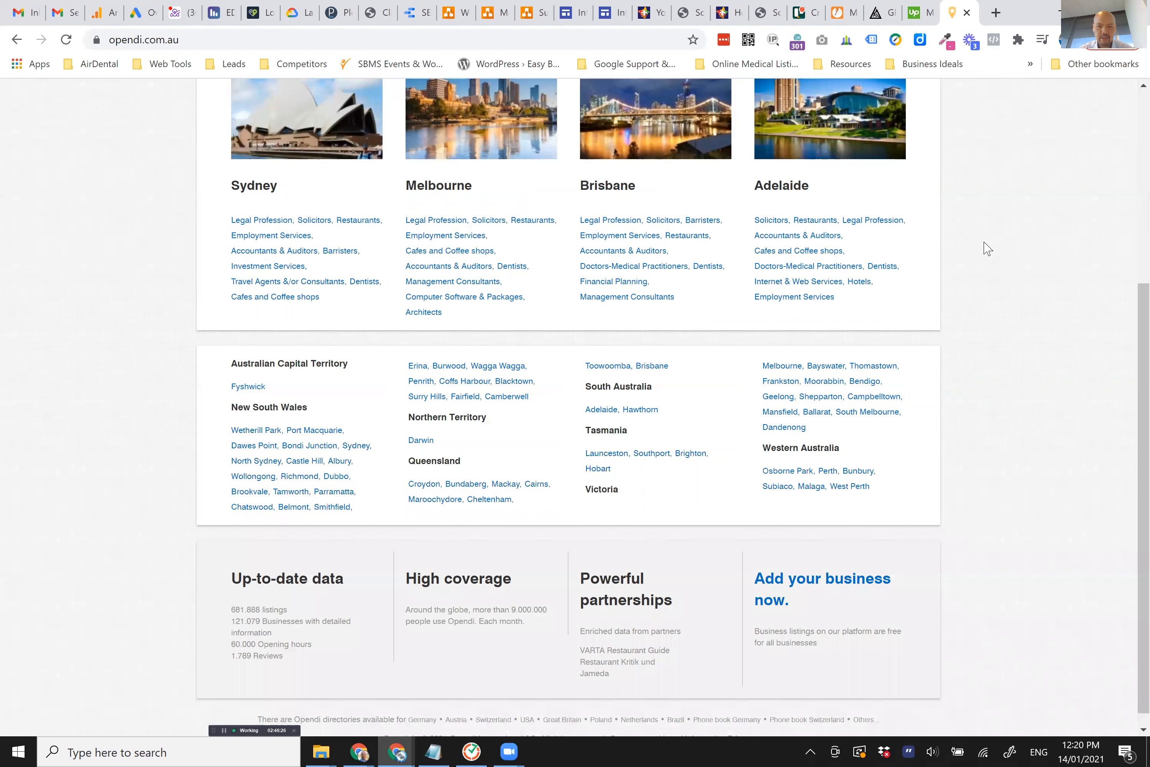
pyautogui.scroll(6, 987, 248)
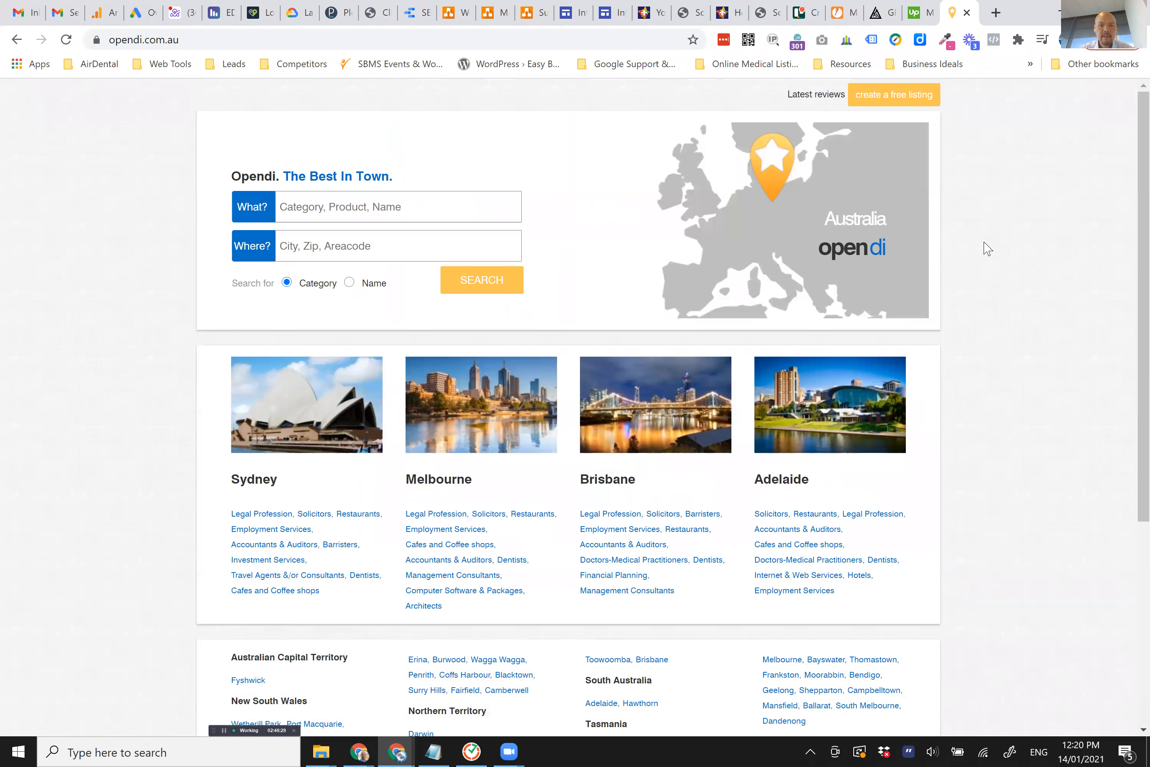
pyautogui.hotkey('ctrl', 'w')
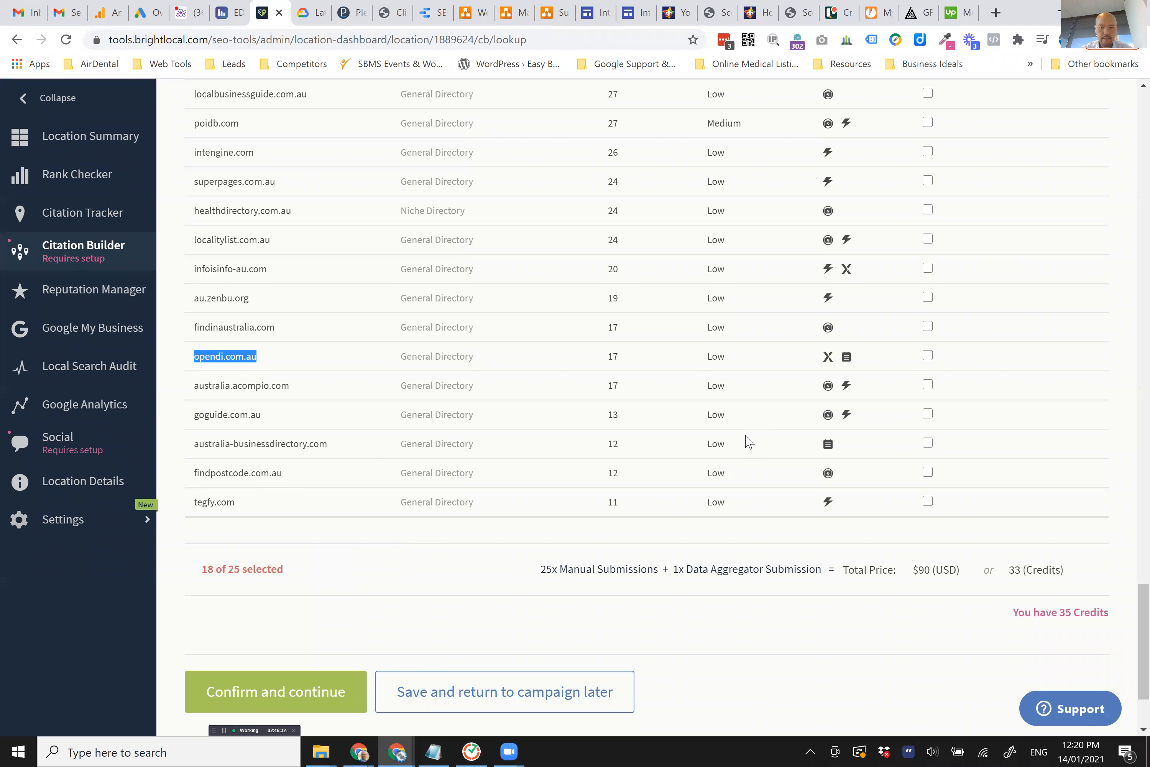
pyautogui.click(929, 445)
pyautogui.scroll(2, 930, 452)
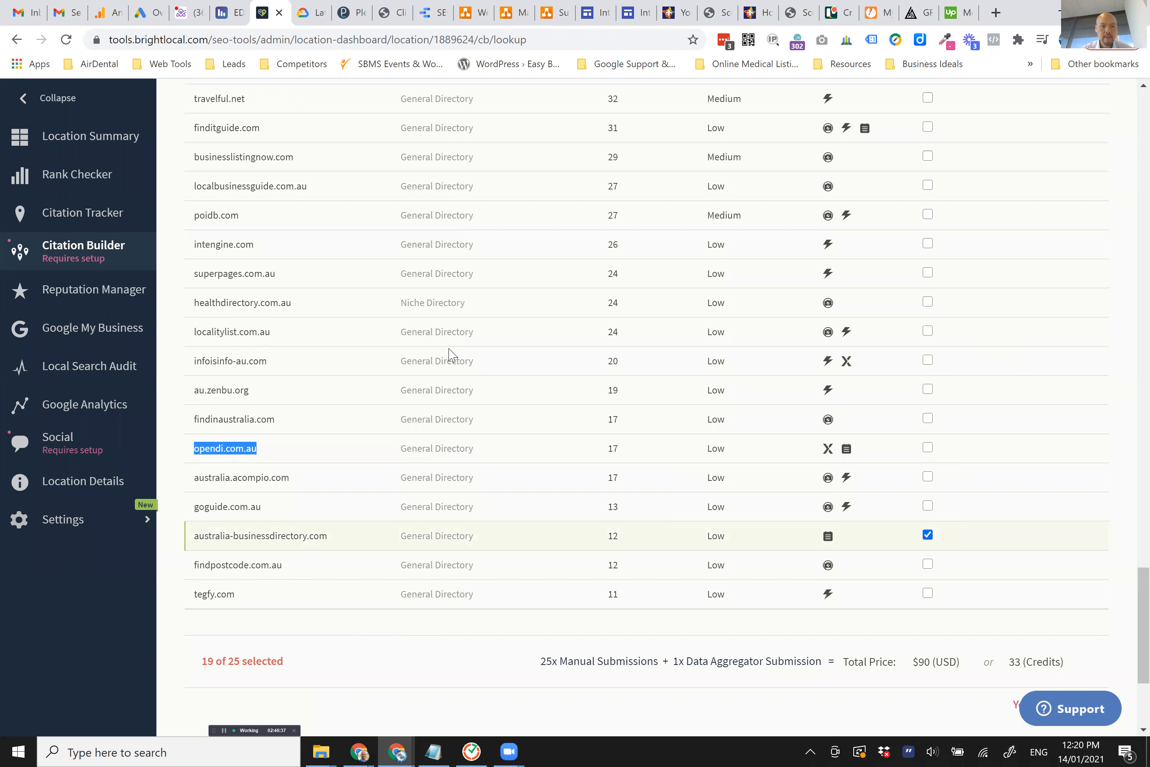
pyautogui.scroll(-5, 806, 425)
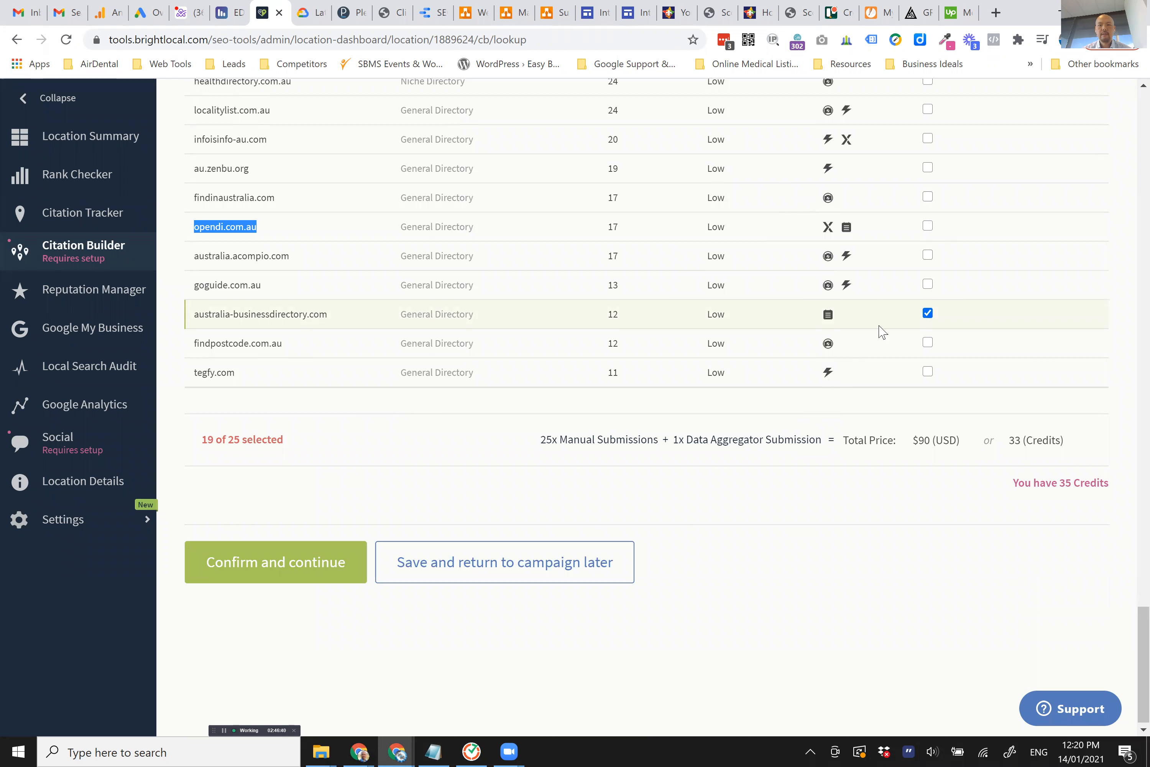
pyautogui.click(928, 315)
pyautogui.scroll(15, 929, 318)
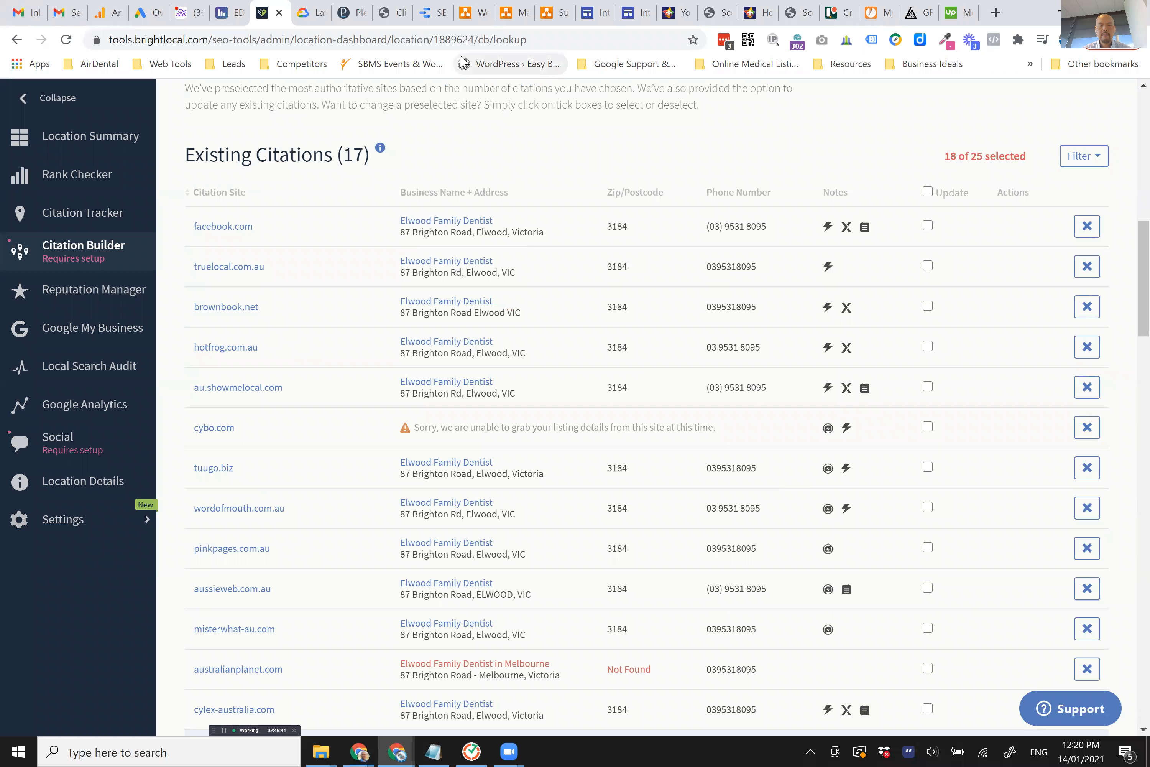
# - Deselect yellow.place in the available new citations
pyautogui.scroll(-15, 633, 205)
pyautogui.scroll(-20, 633, 205)
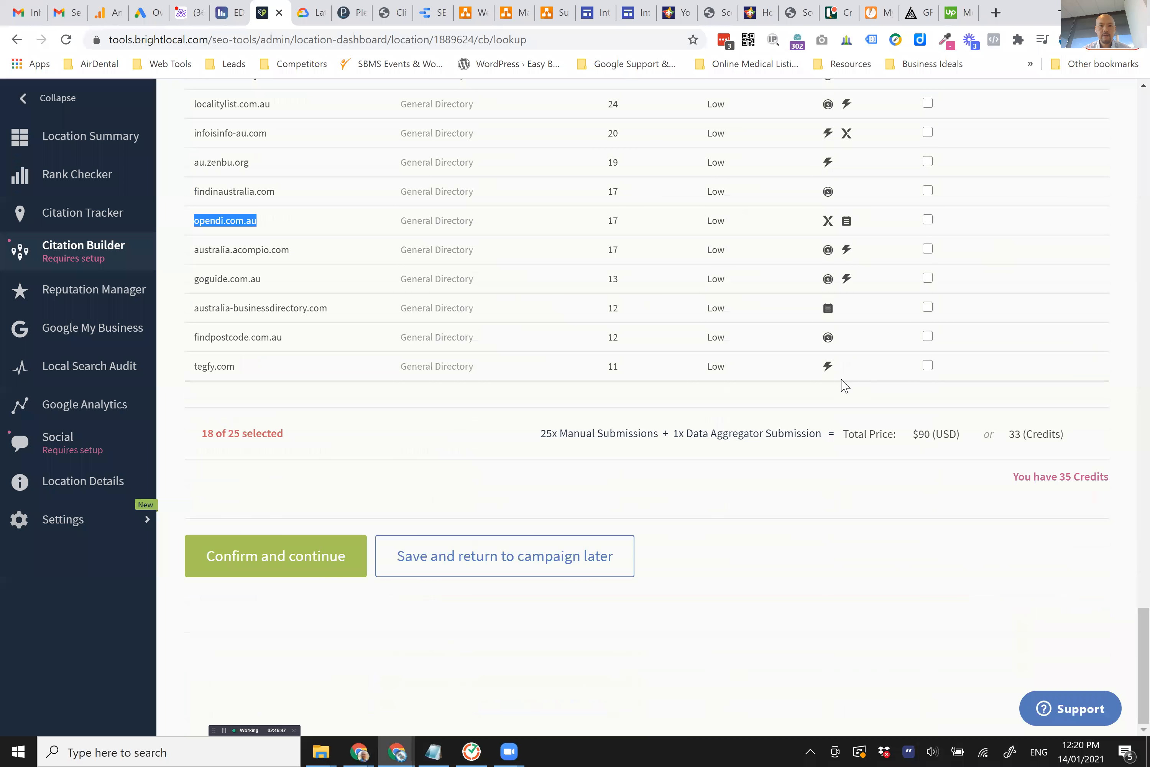
pyautogui.scroll(4, 931, 355)
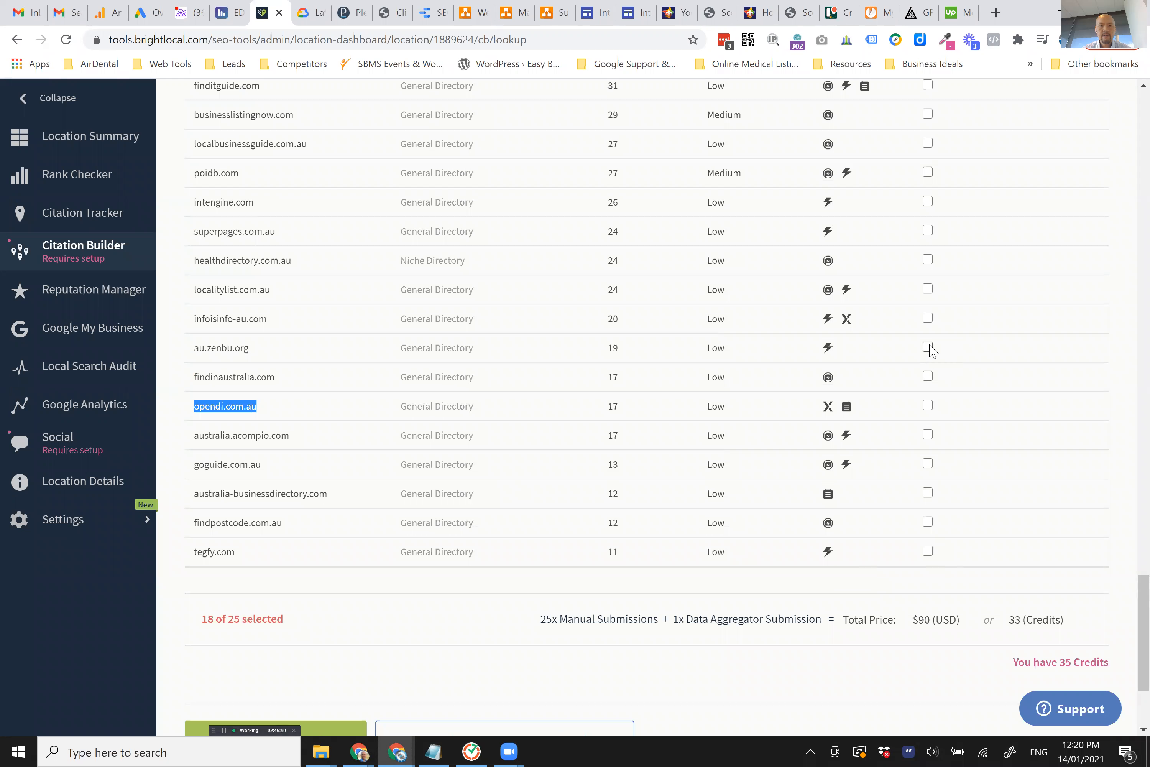
pyautogui.scroll(8, 929, 351)
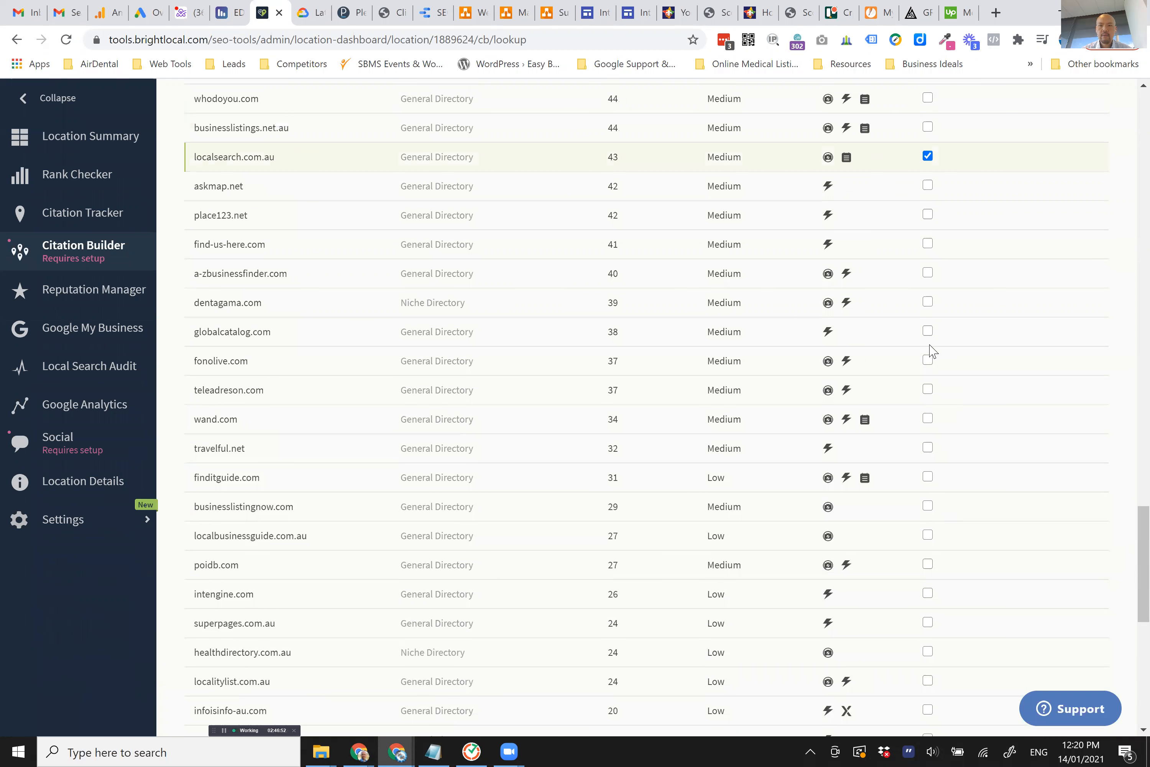
pyautogui.scroll(5, 929, 165)
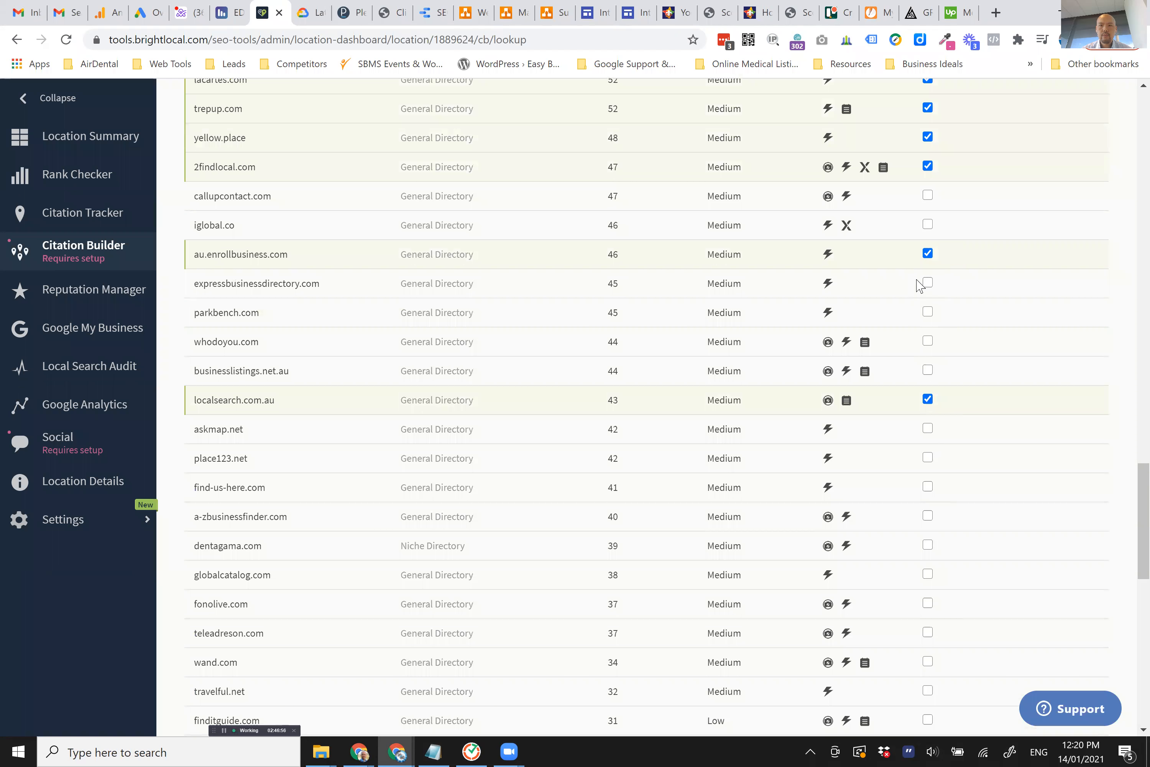
pyautogui.click(927, 138)
pyautogui.scroll(-10, 1016, 343)
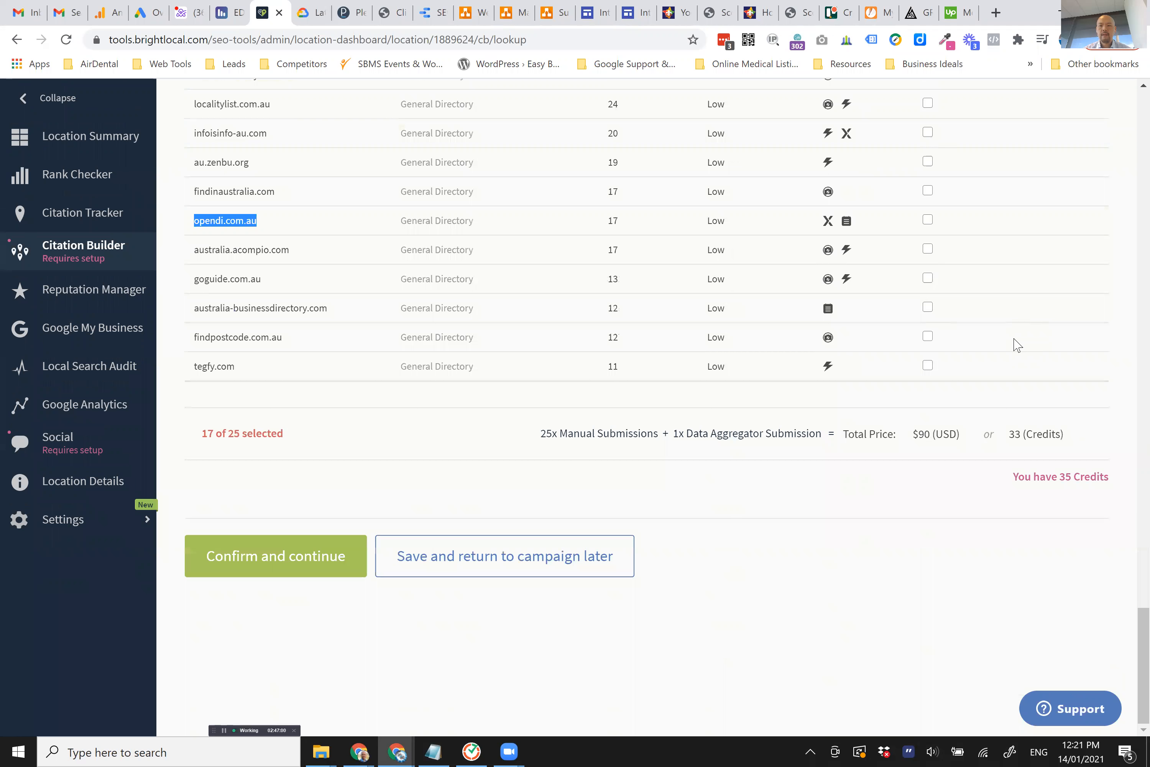
# - Review the campaign order and try to confirm the citation selection to continue to the next campaign stage
pyautogui.scroll(20, 1059, 506)
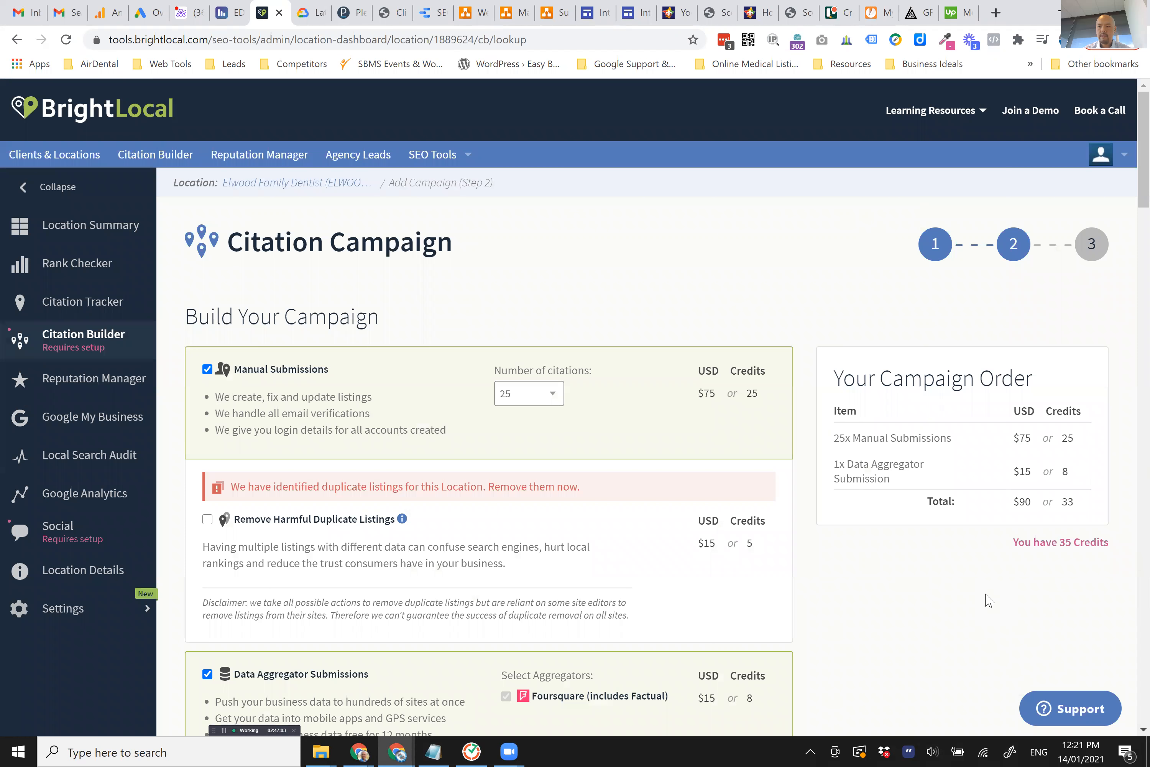
pyautogui.scroll(-7, 1062, 441)
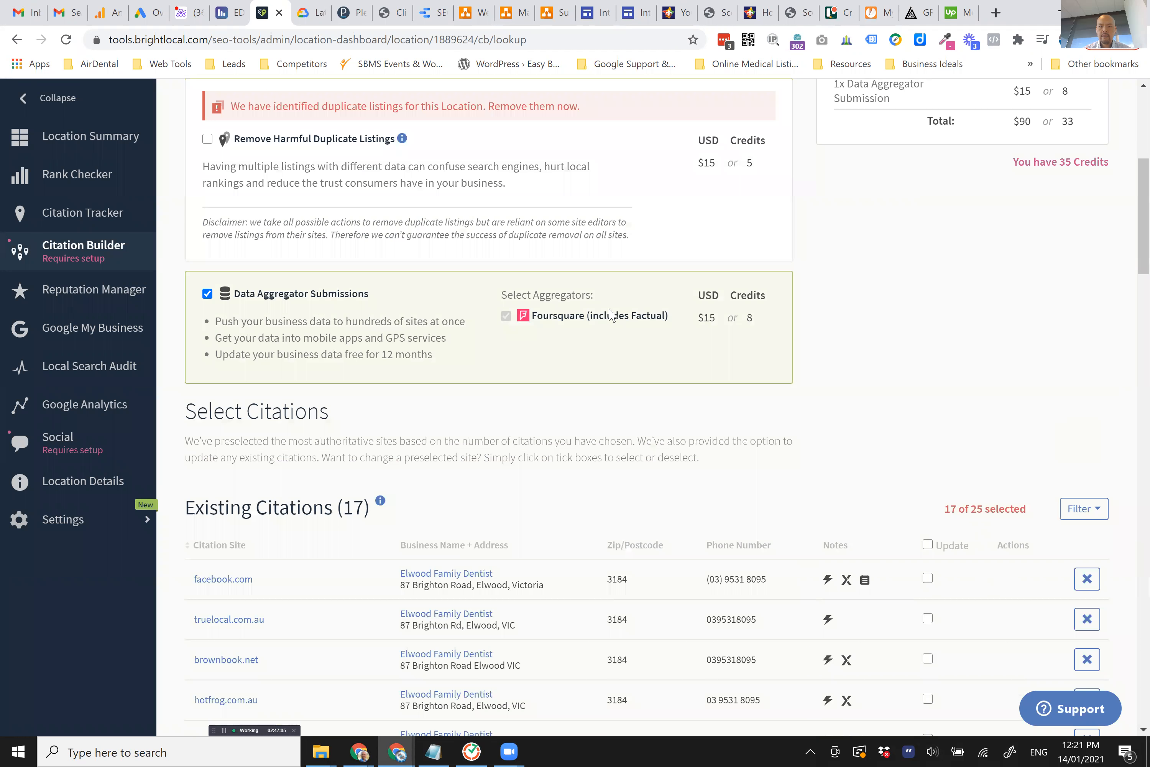
pyautogui.scroll(-20, 886, 271)
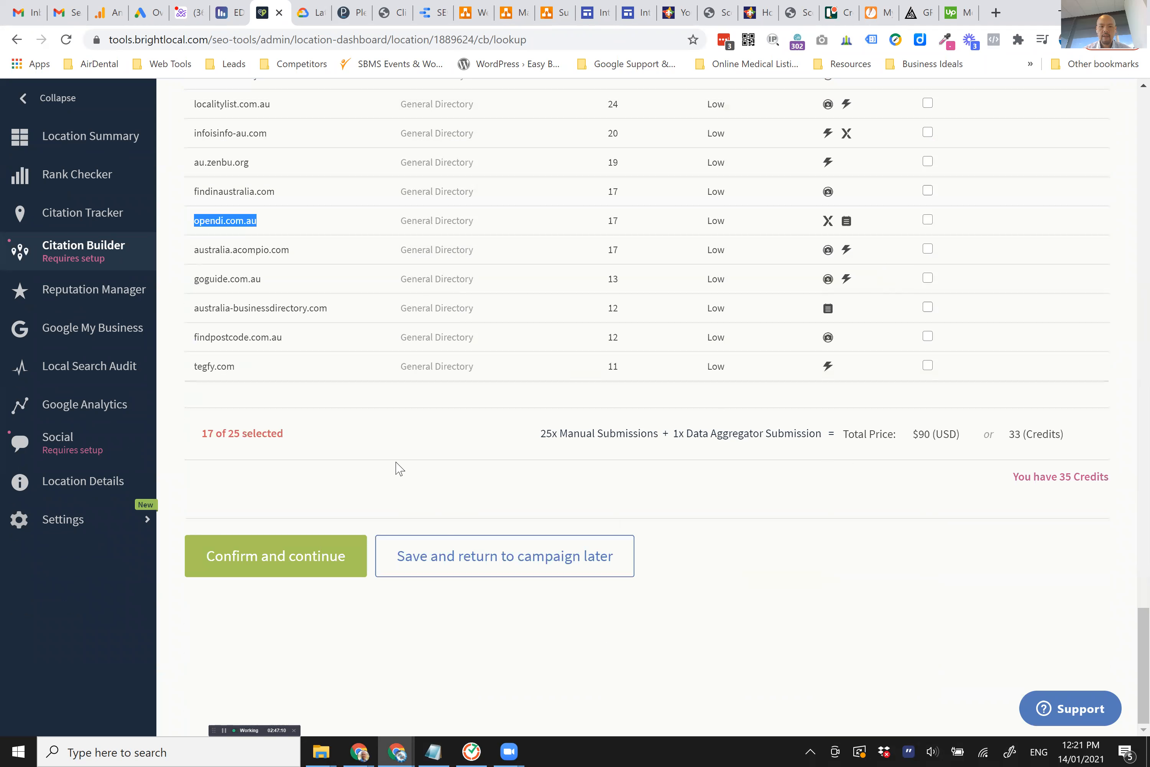
pyautogui.click(297, 558)
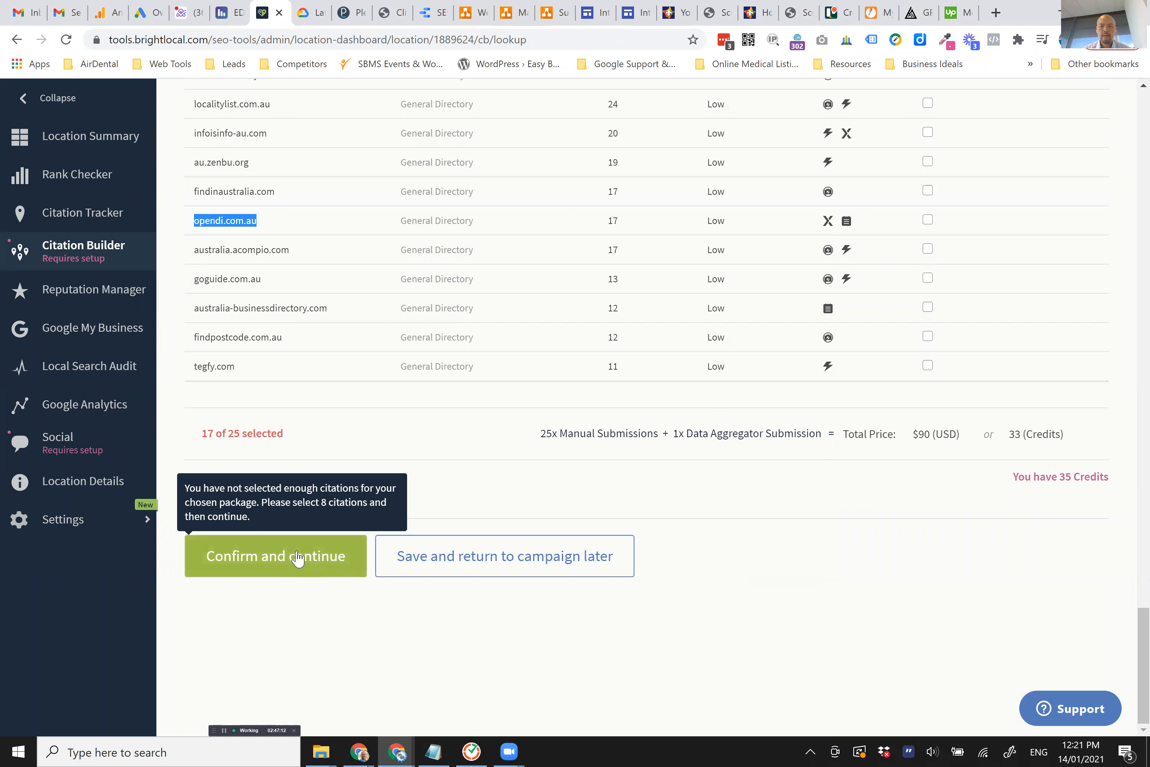
pyautogui.scroll(20, 297, 559)
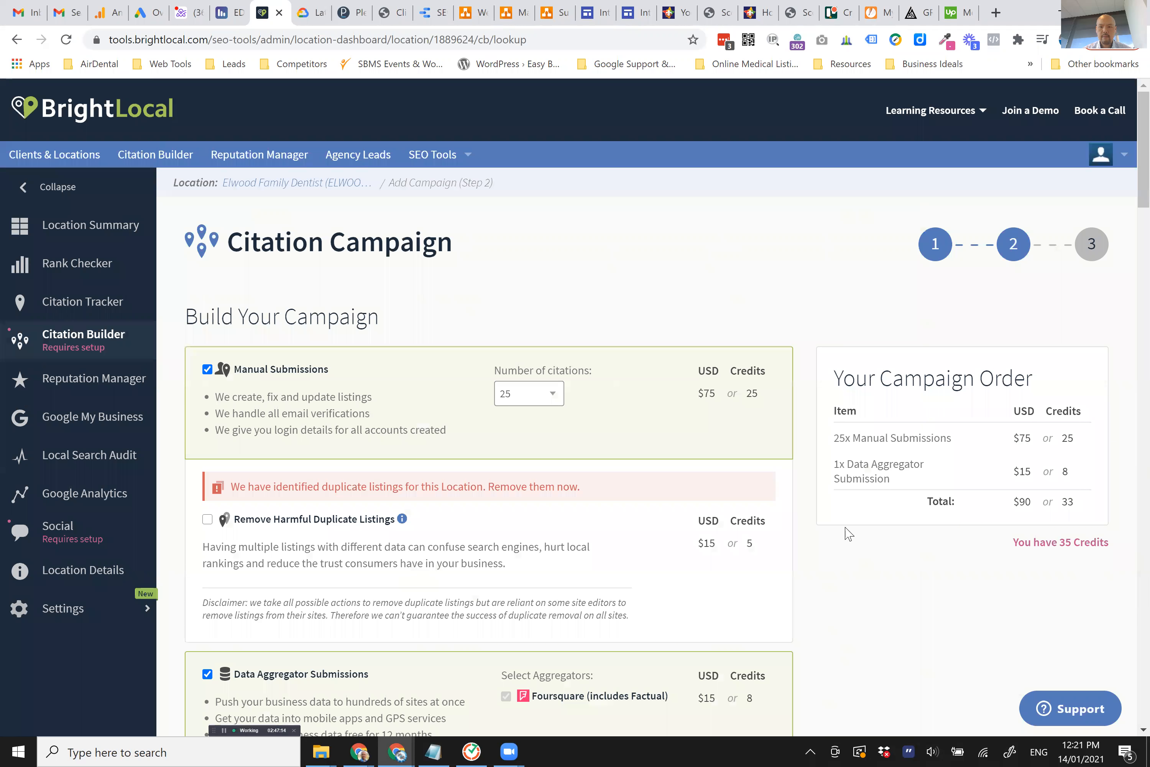
pyautogui.scroll(-5, 795, 530)
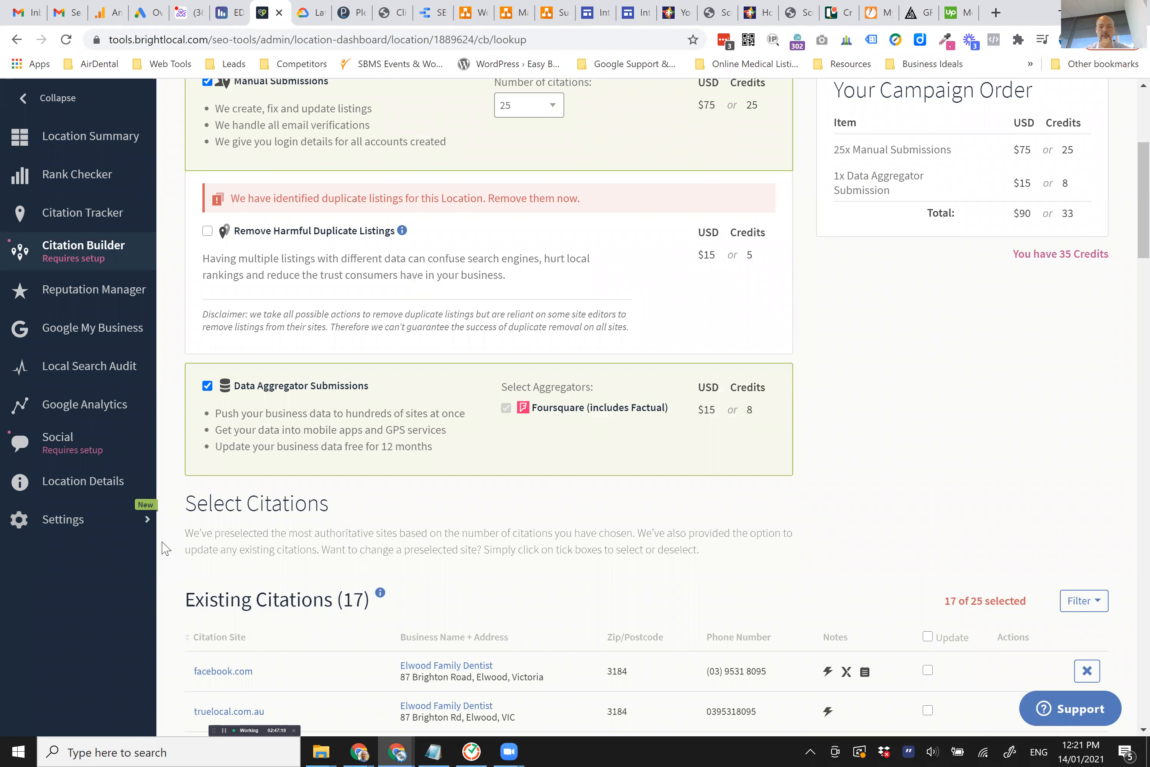
pyautogui.scroll(-15, 165, 548)
pyautogui.scroll(-20, 165, 547)
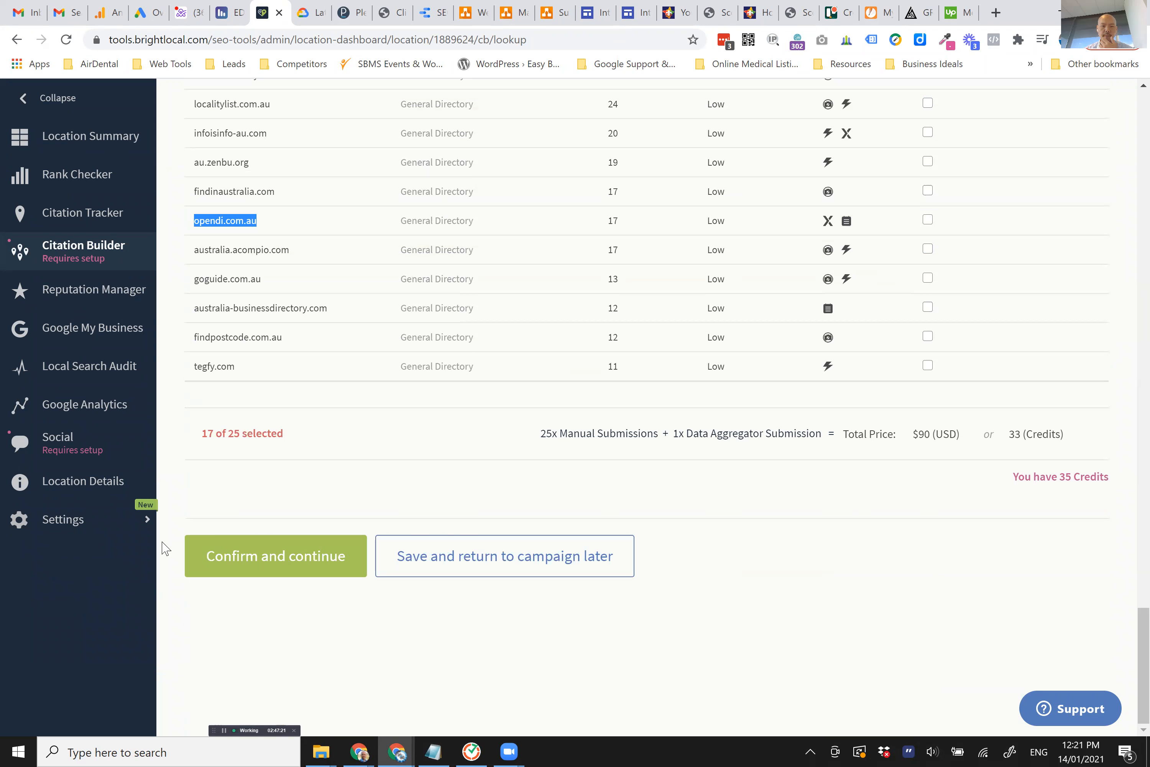
pyautogui.click(277, 556)
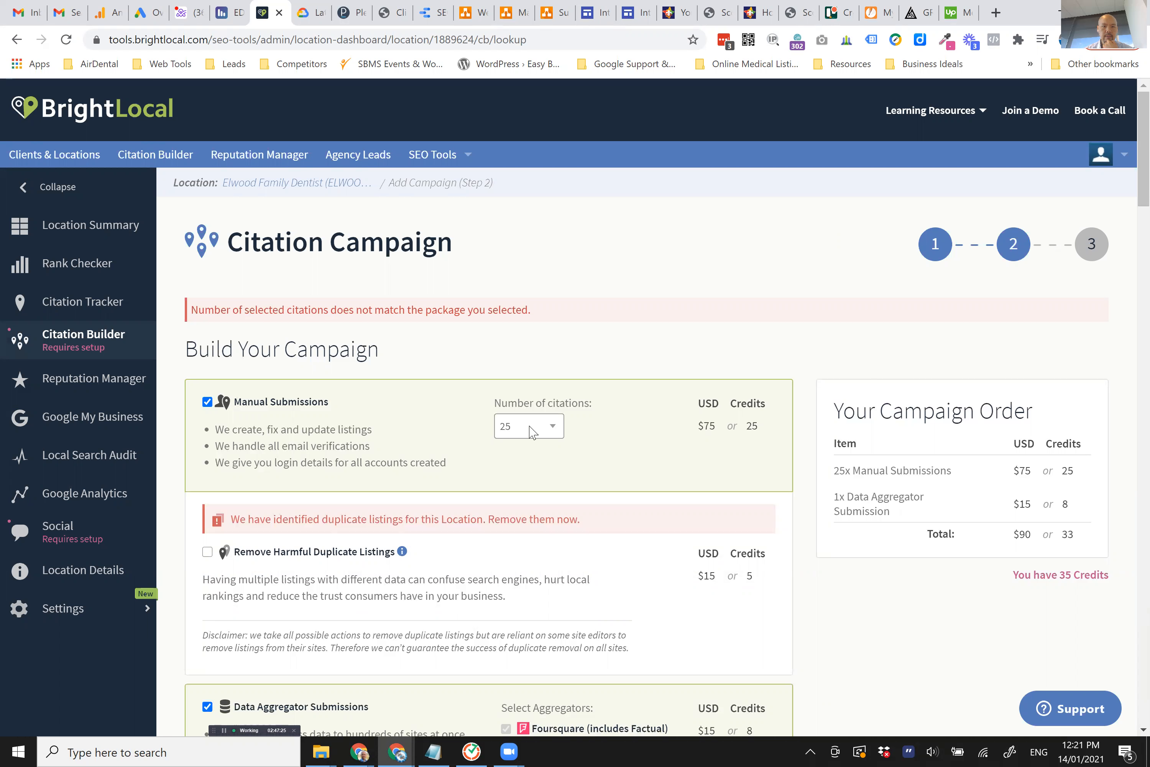
# - Look at the package sizes offered for the number of manual submission citations and close the list
pyautogui.scroll(-5, 820, 602)
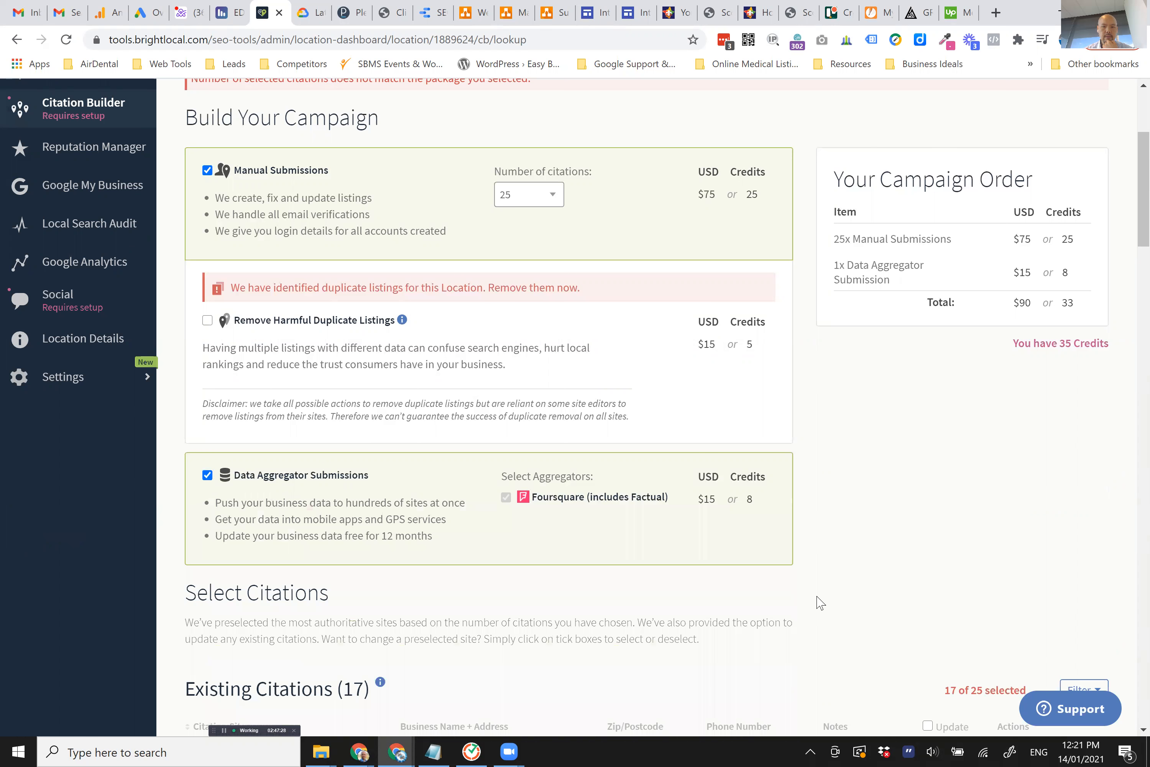
pyautogui.scroll(-3, 794, 485)
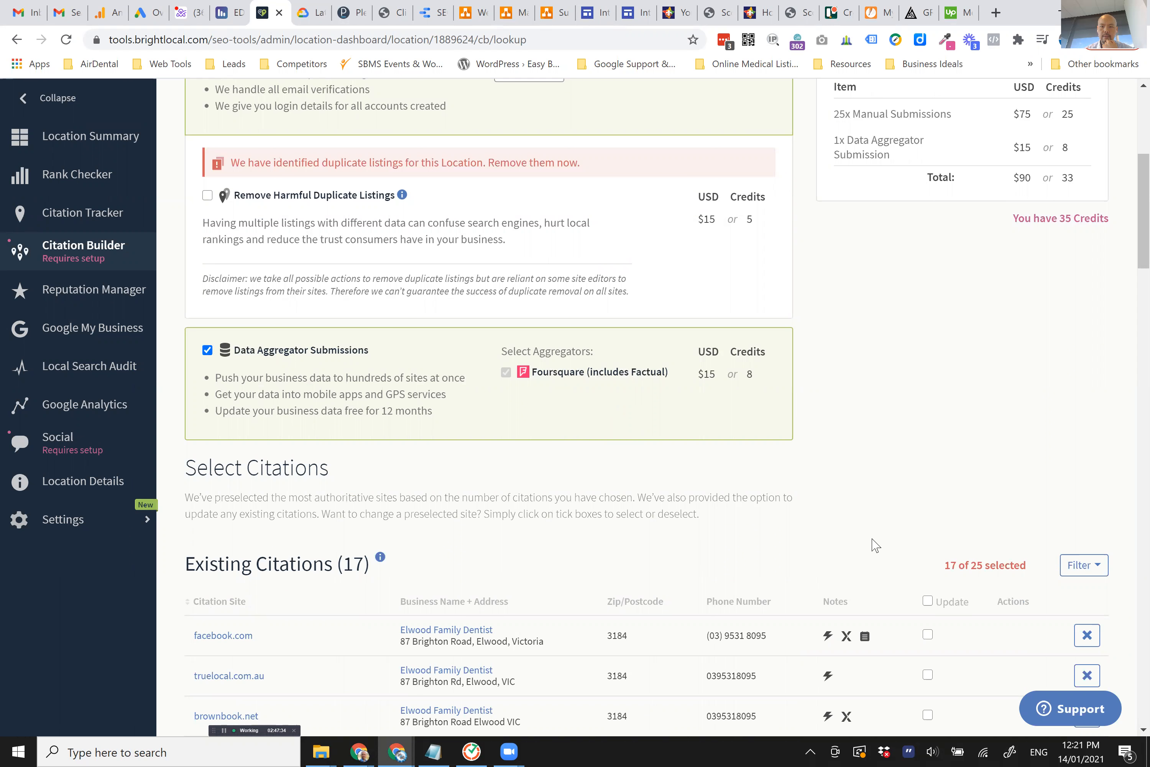
pyautogui.scroll(5, 874, 544)
pyautogui.click(517, 310)
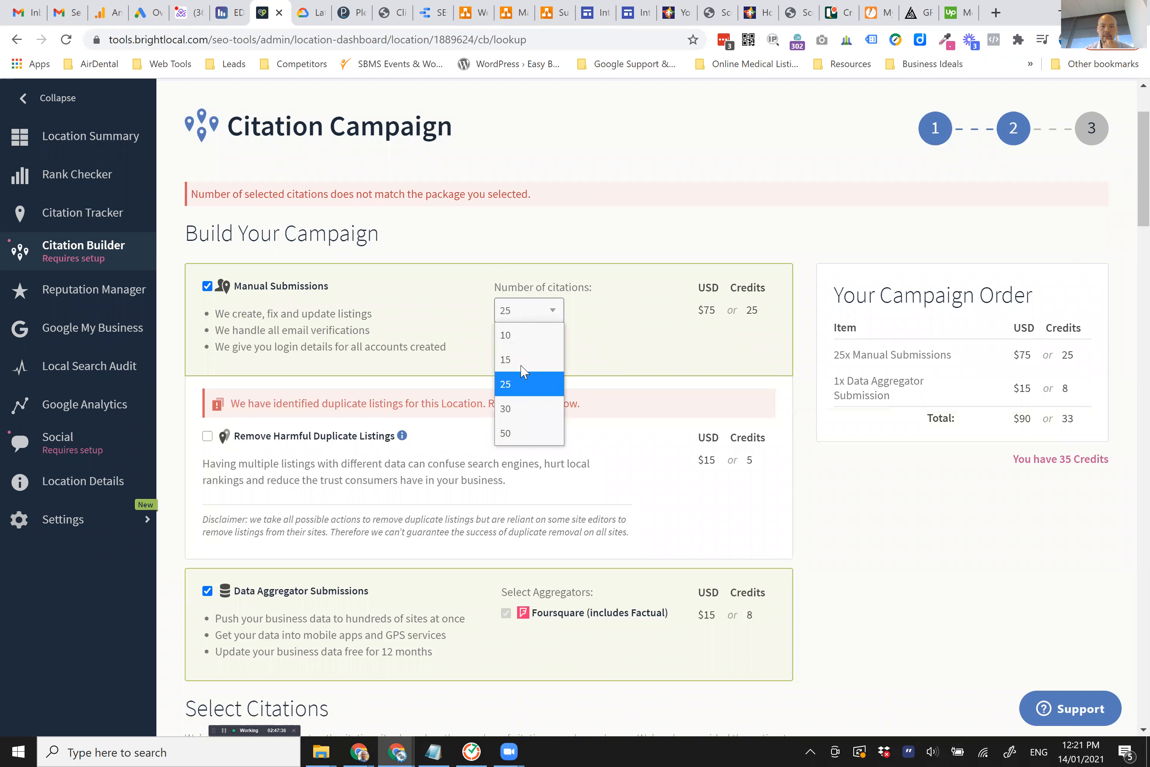
pyautogui.click(822, 526)
# - Select yellow.place, callupcontact.com, iglobal.co and businesslistings.net.au for submission in the available new citations
pyautogui.scroll(-2, 819, 528)
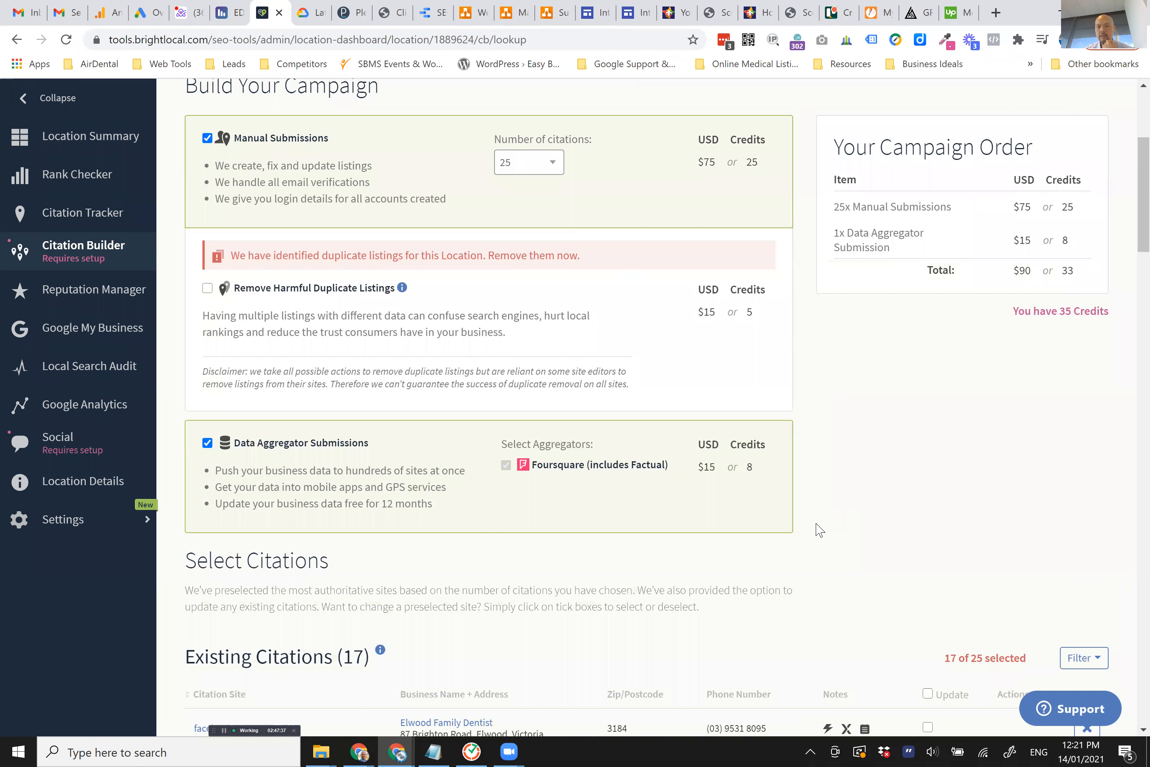
pyautogui.scroll(-2, 819, 529)
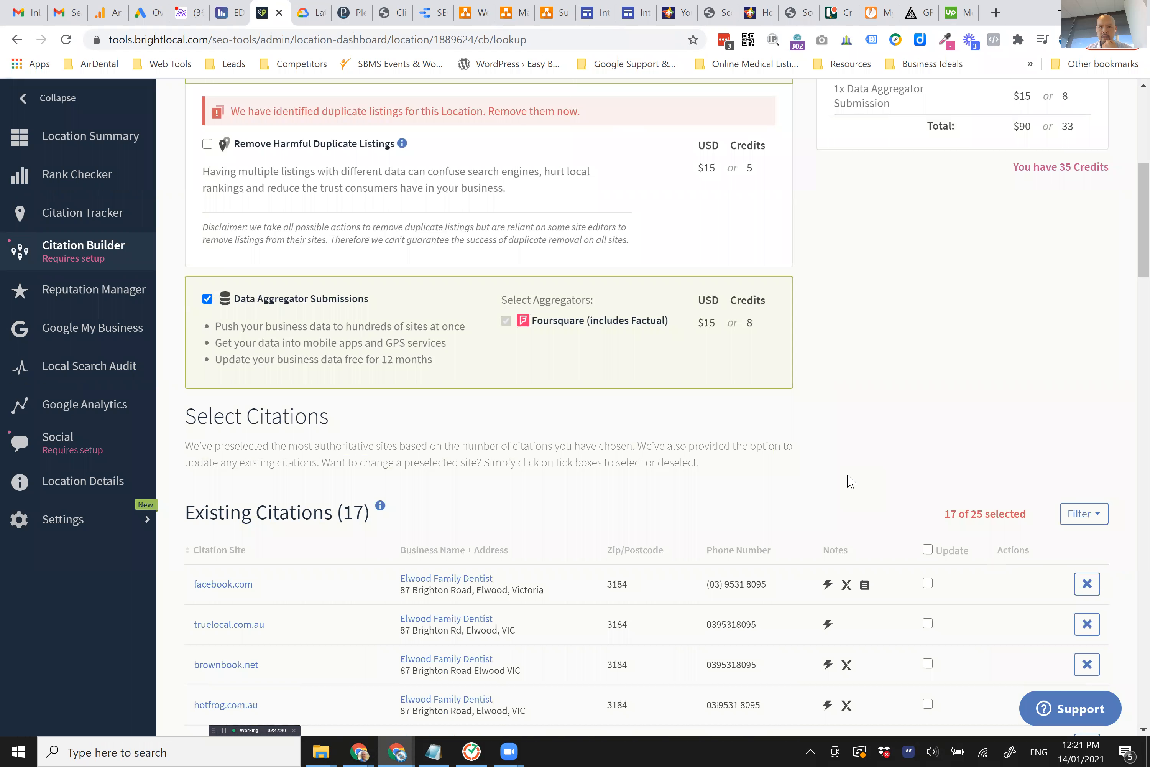
pyautogui.scroll(-6, 986, 402)
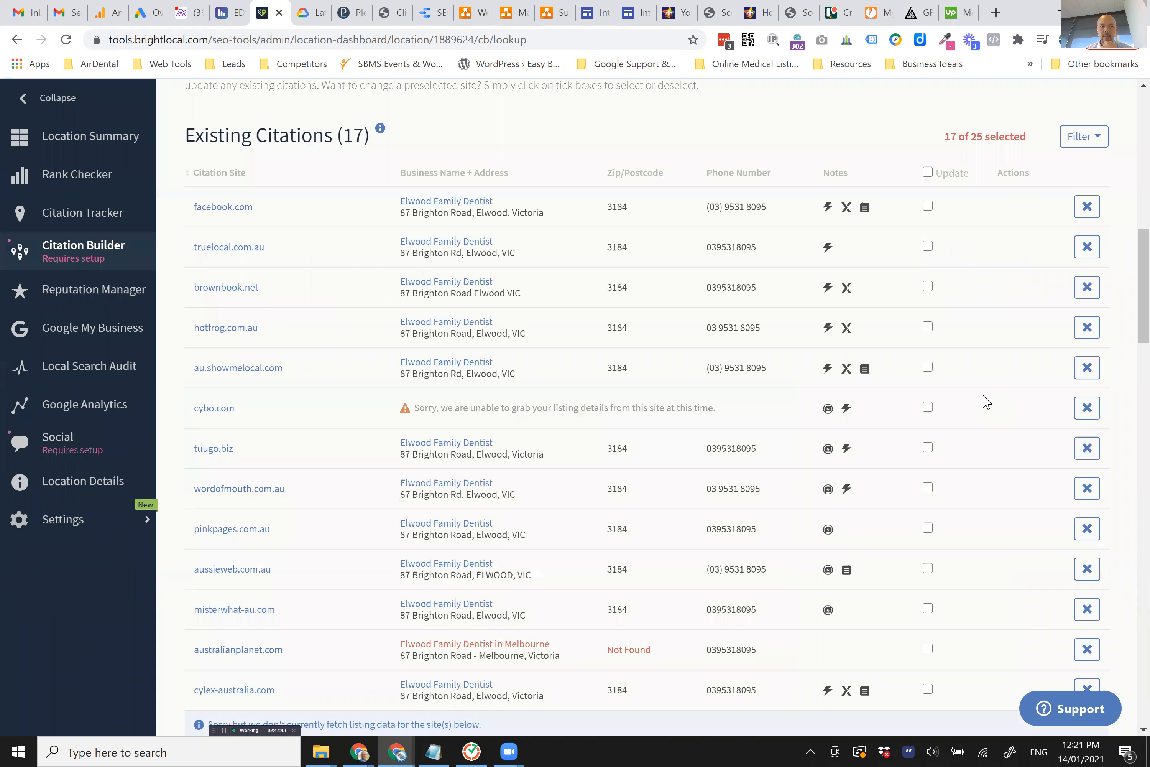
pyautogui.scroll(-10, 987, 402)
pyautogui.scroll(-7, 964, 391)
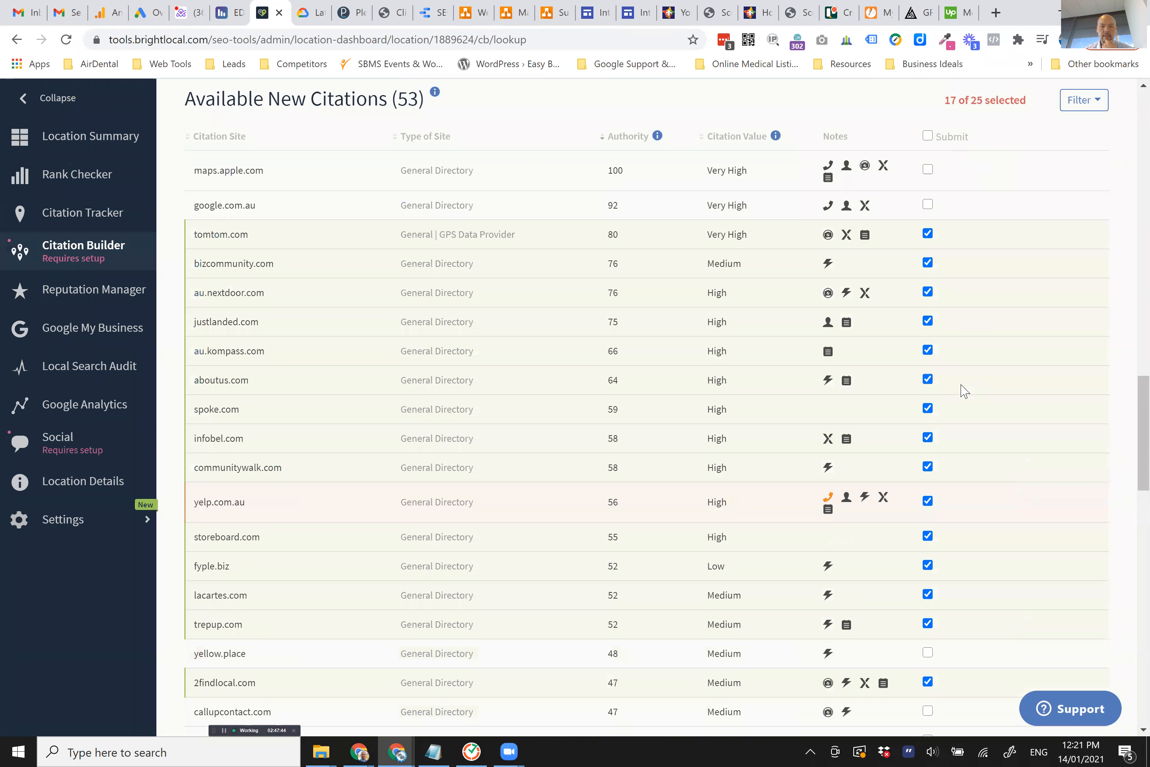
pyautogui.scroll(-2, 963, 391)
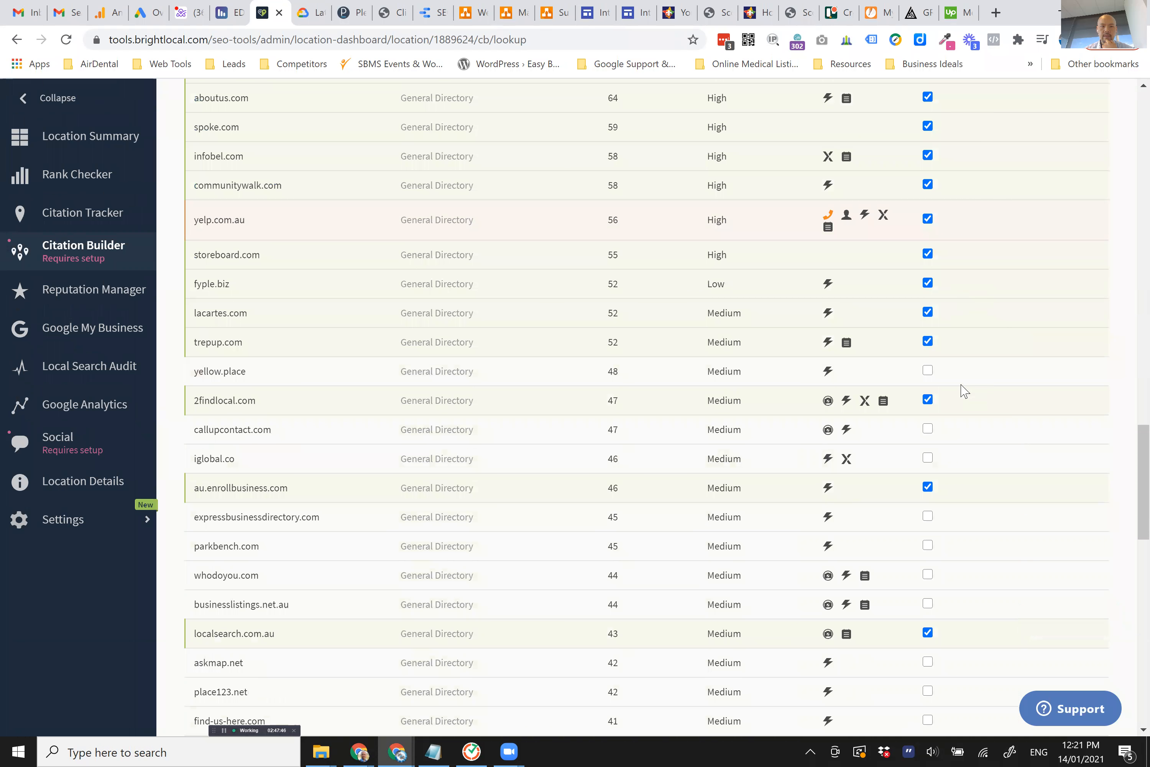
pyautogui.click(927, 371)
pyautogui.click(928, 429)
pyautogui.click(928, 459)
pyautogui.scroll(-4, 929, 461)
pyautogui.scroll(-2, 929, 460)
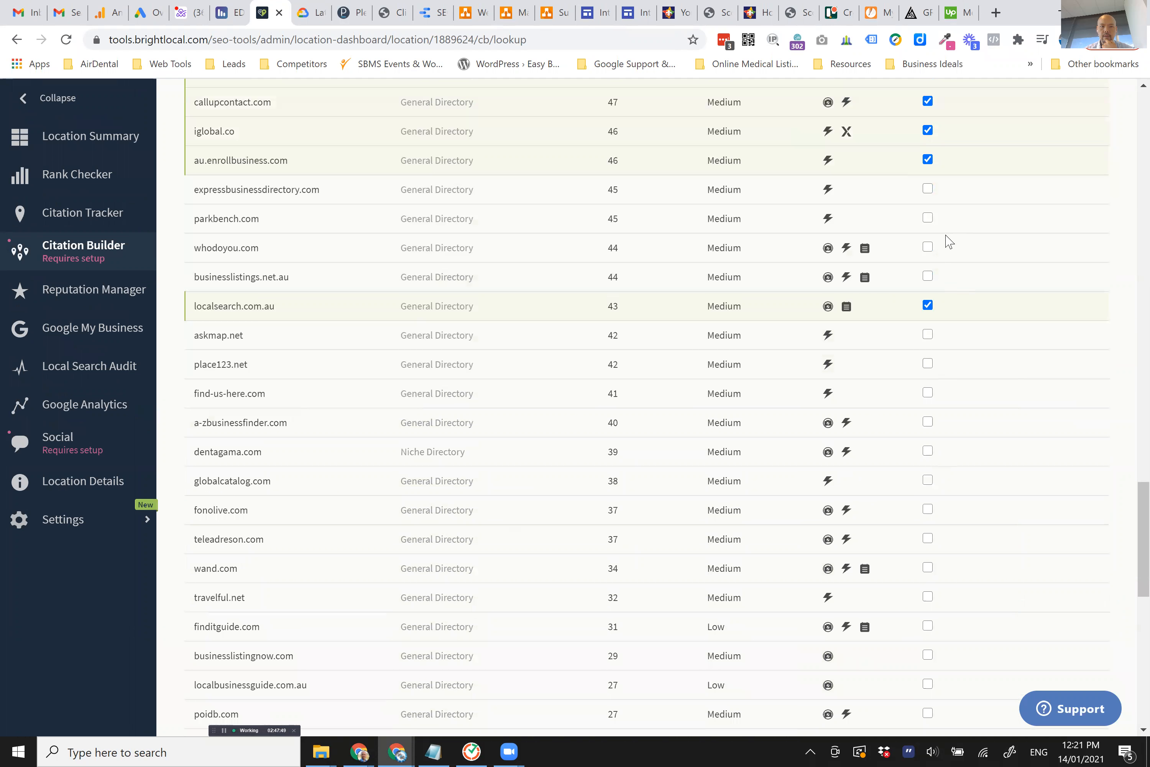
pyautogui.click(927, 276)
# - Search the page for ".au" and "au" to find Australian directories among the unselected new citations
pyautogui.scroll(-12, 928, 281)
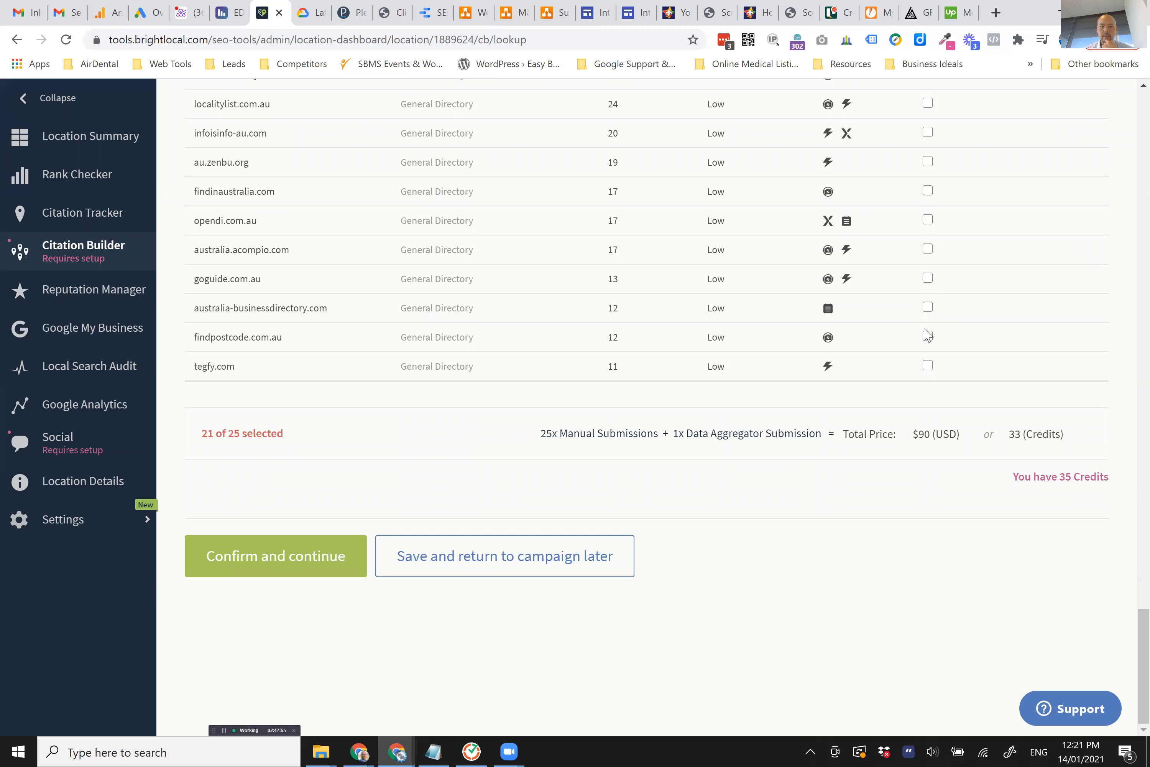
pyautogui.scroll(1, 909, 281)
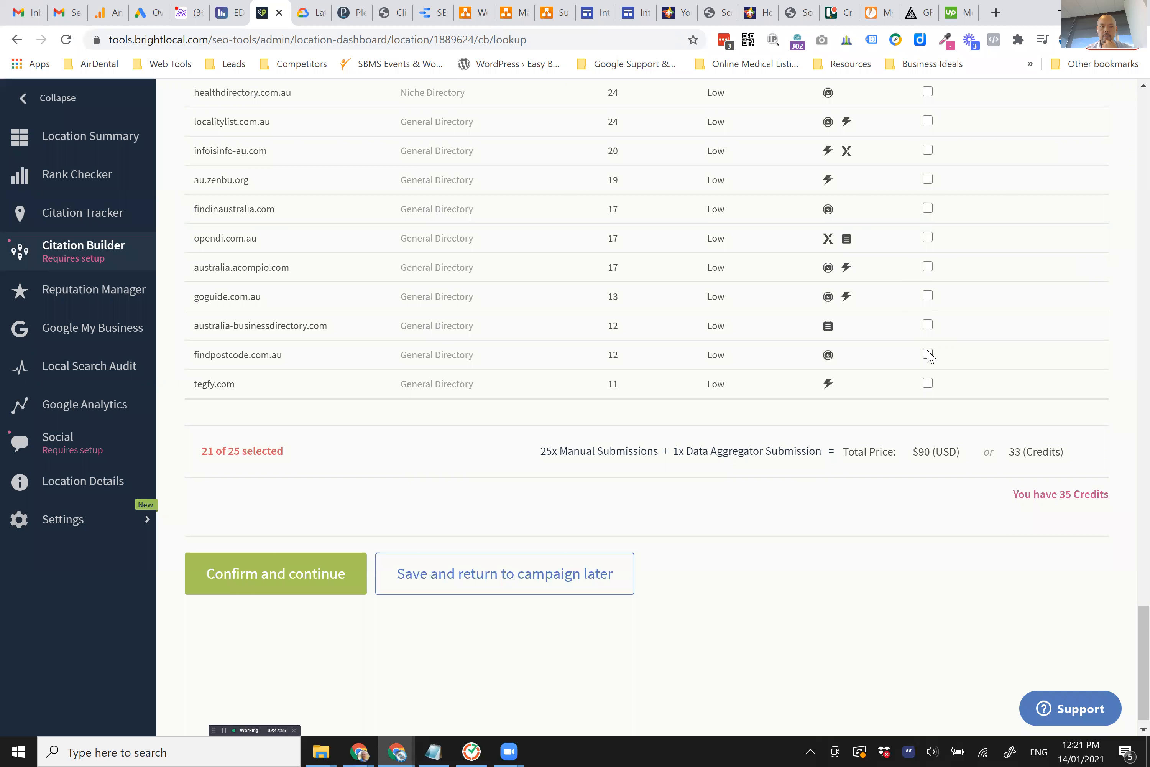
pyautogui.scroll(10, 928, 355)
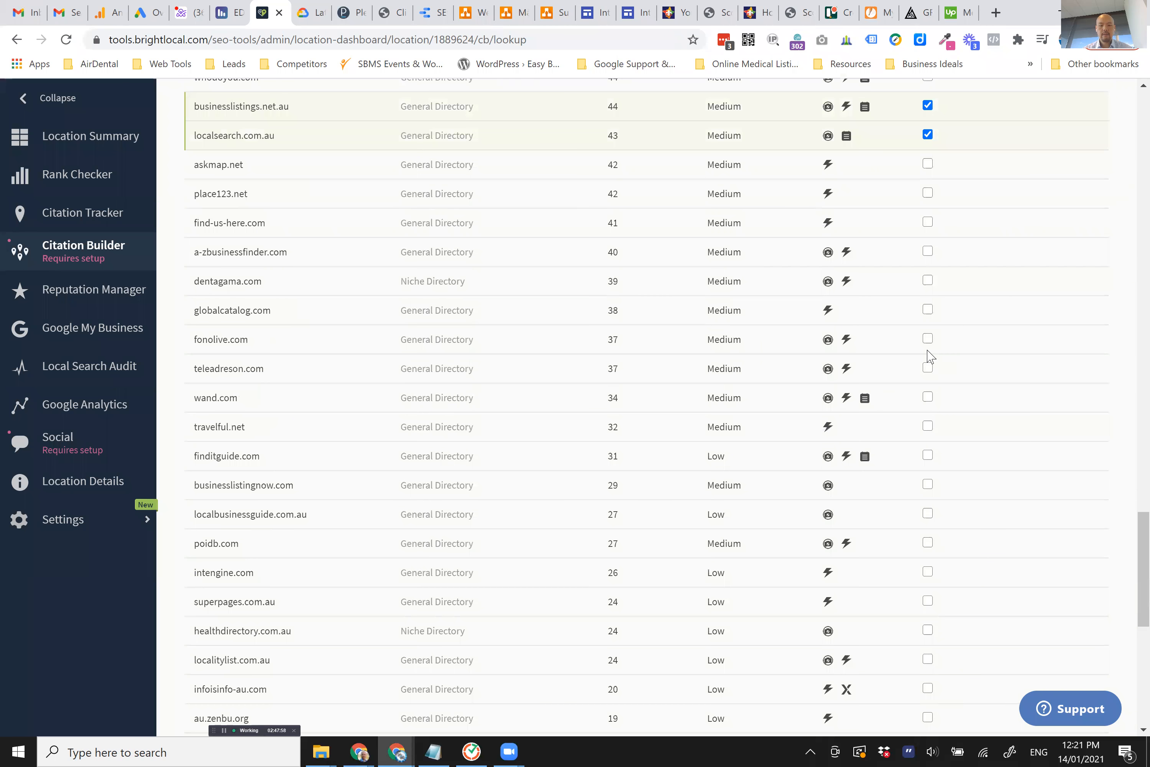
pyautogui.hotkey('ctrl', 'f')
pyautogui.write('.au')
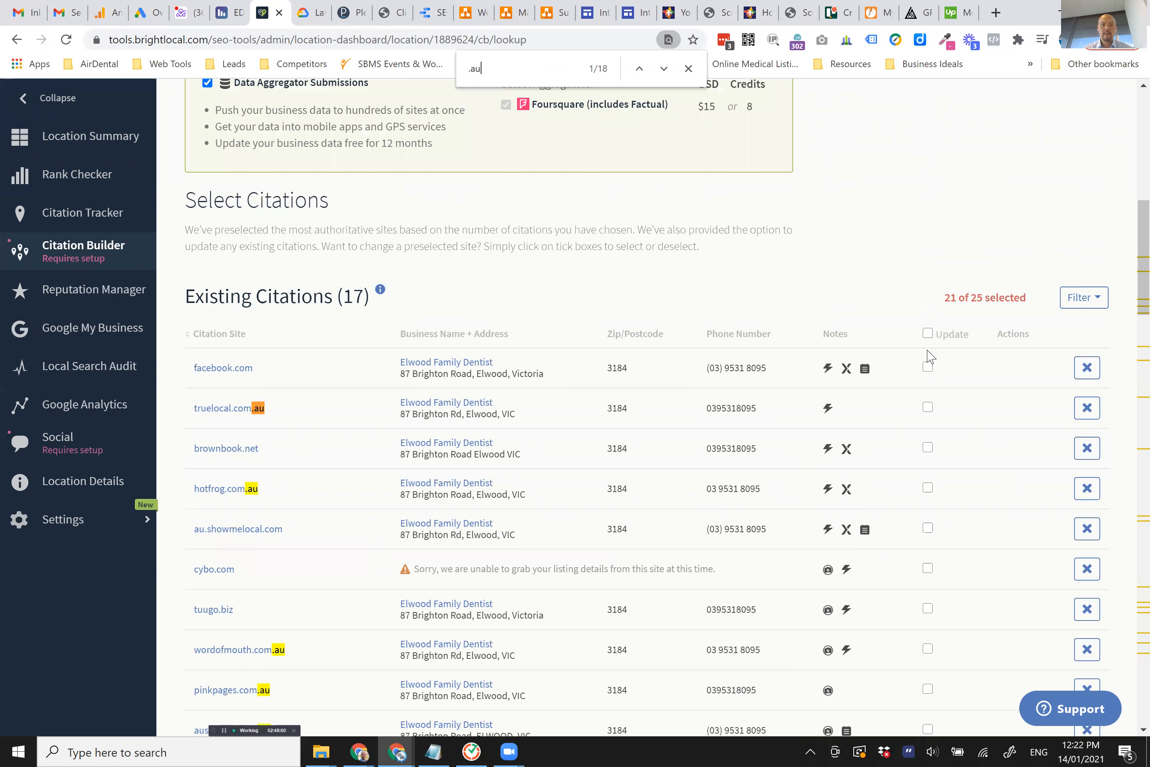
pyautogui.hotkey('ctrl', 'a')
pyautogui.write('au')
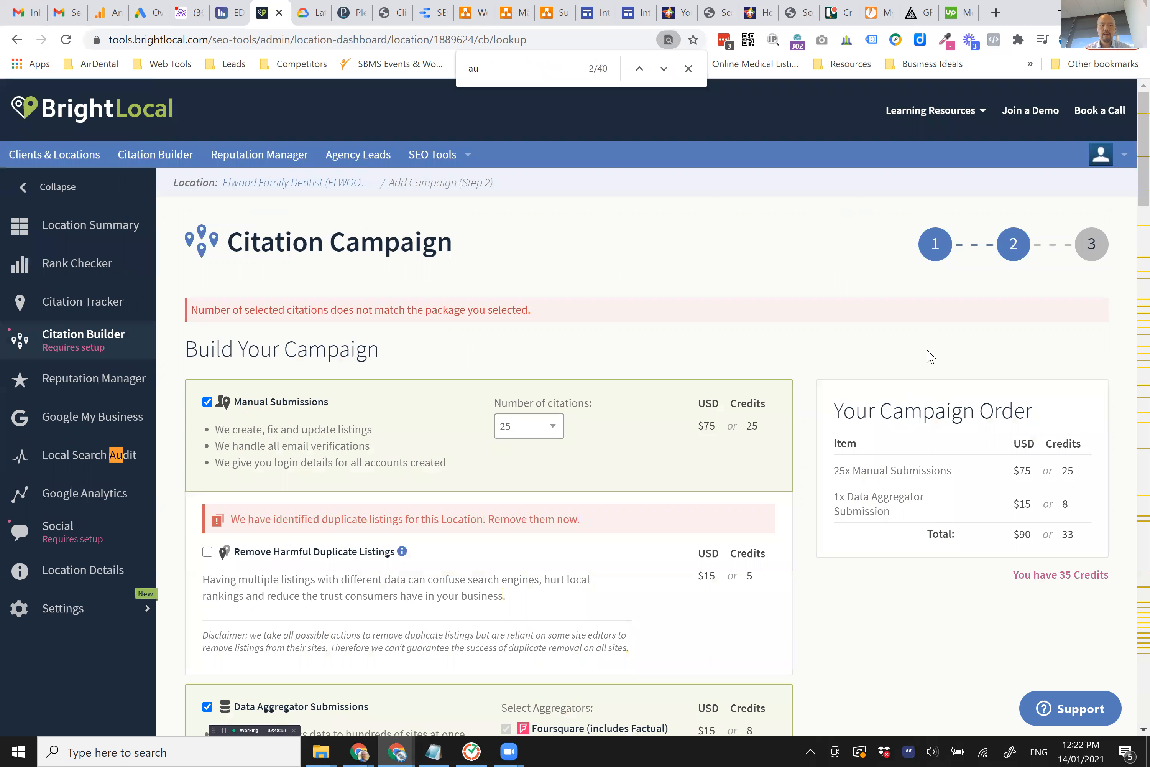
pyautogui.scroll(-20, 931, 355)
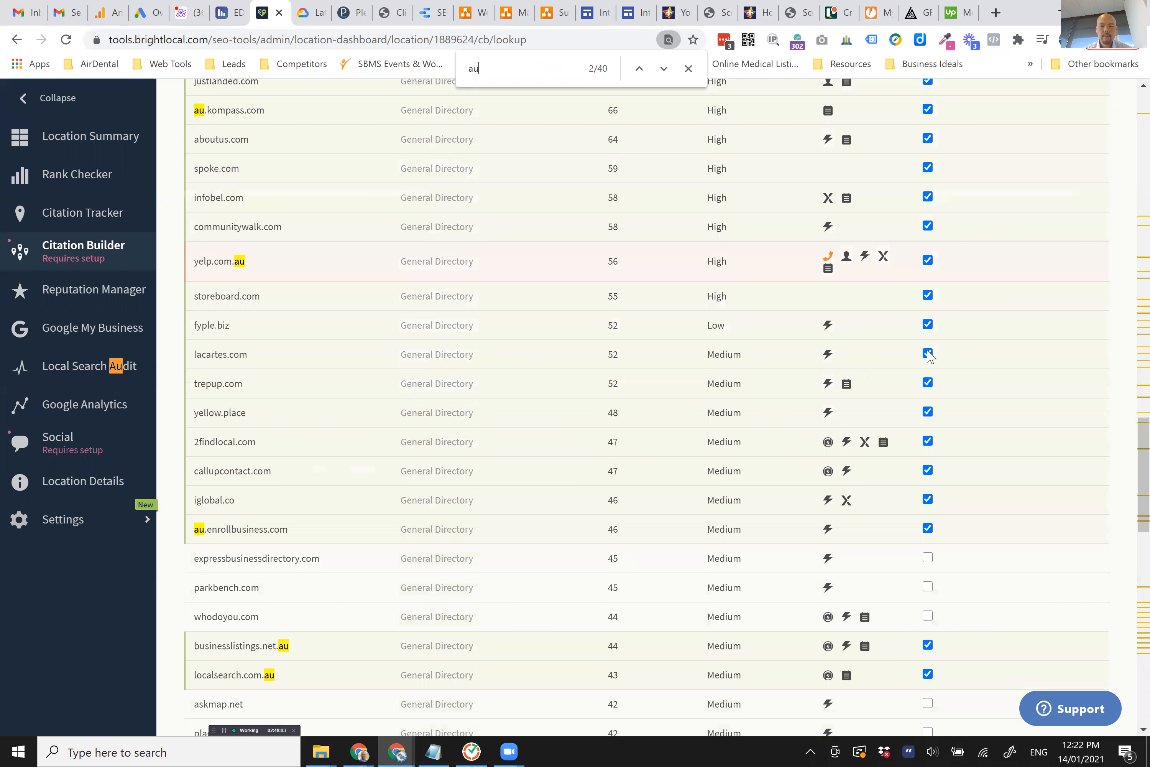
pyautogui.scroll(-10, 929, 357)
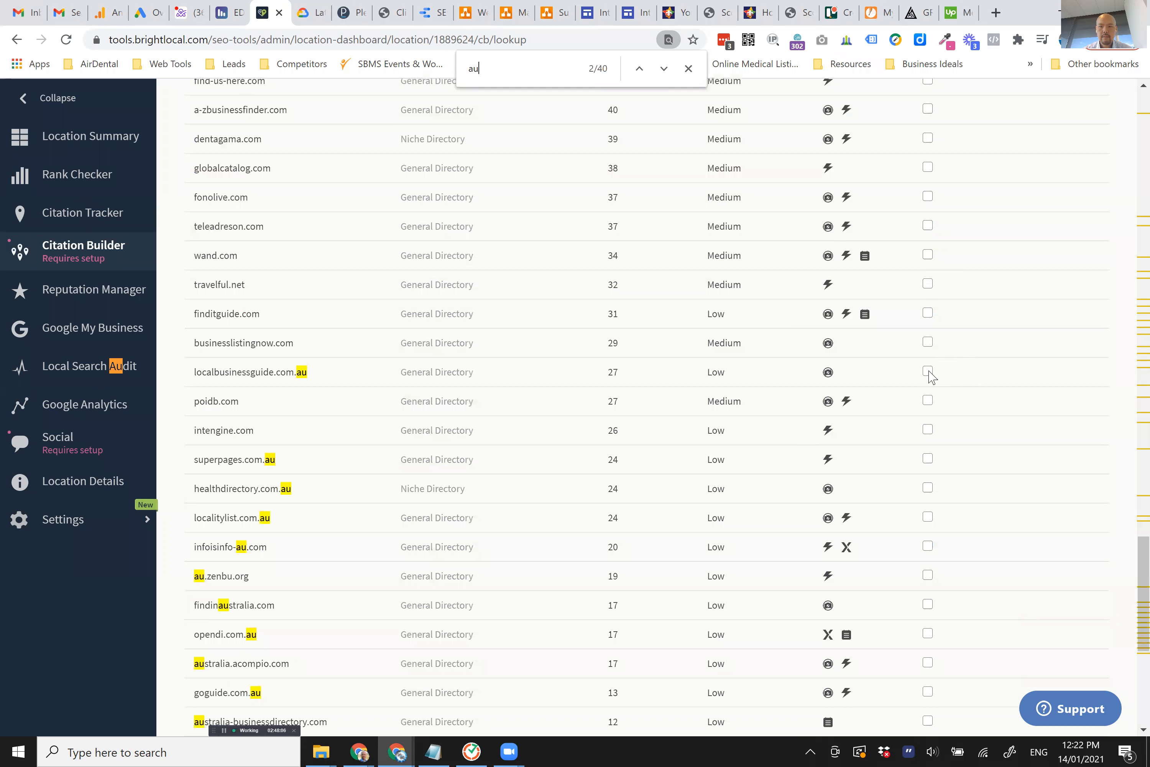
# - Select localbusinessguide.com.au, superpages.com.au, healthdirectory.com.au and localitylist.com.au for submission in the available new citations
pyautogui.click(927, 372)
pyautogui.click(927, 460)
pyautogui.scroll(-6, 928, 464)
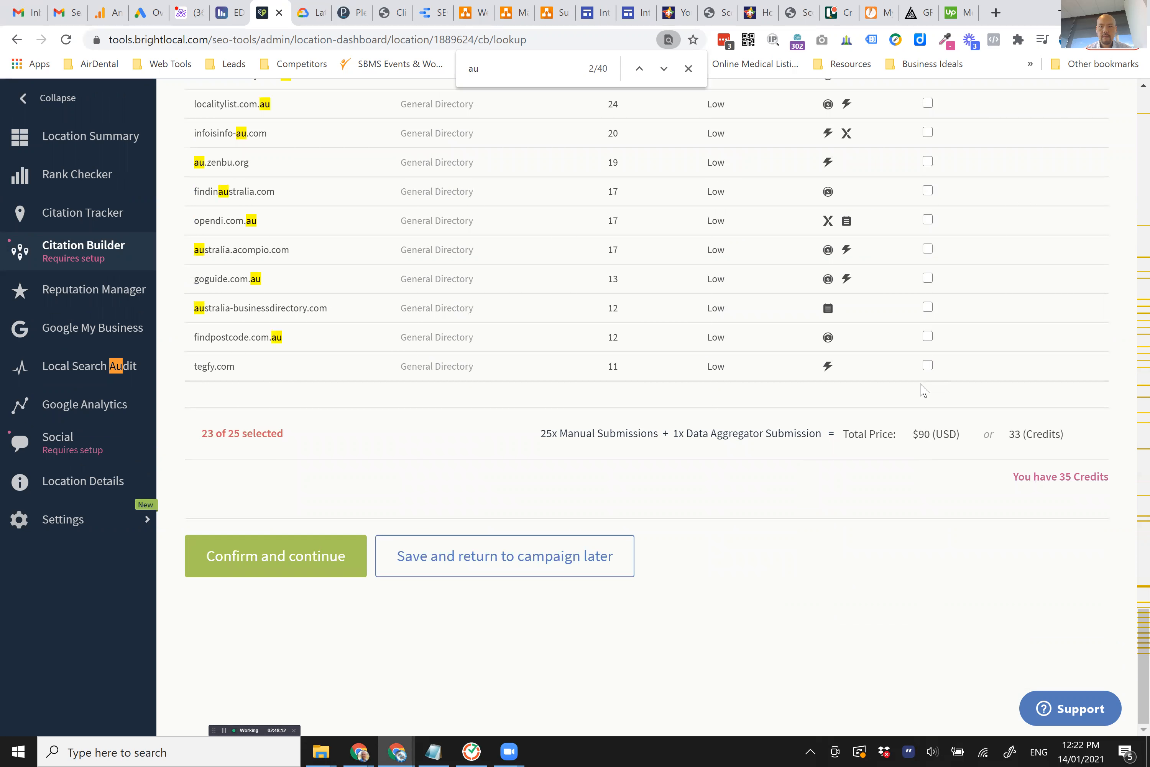
pyautogui.scroll(3, 920, 391)
pyautogui.click(929, 298)
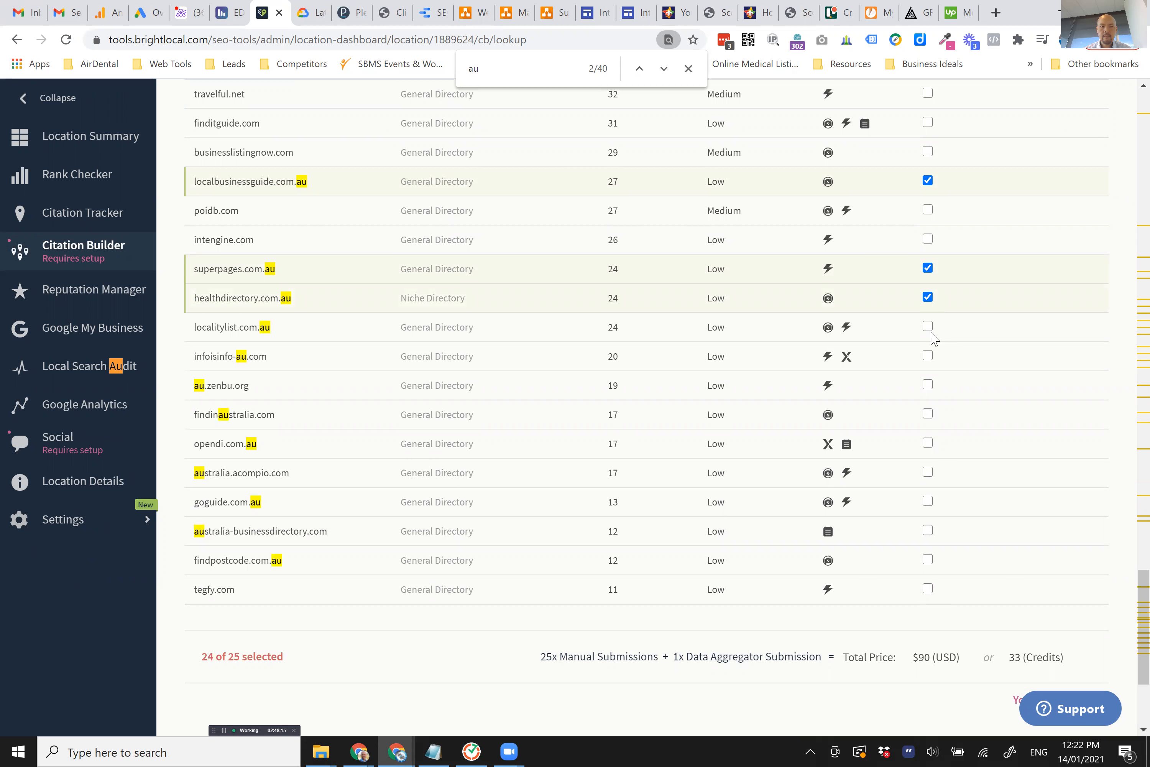
pyautogui.click(929, 328)
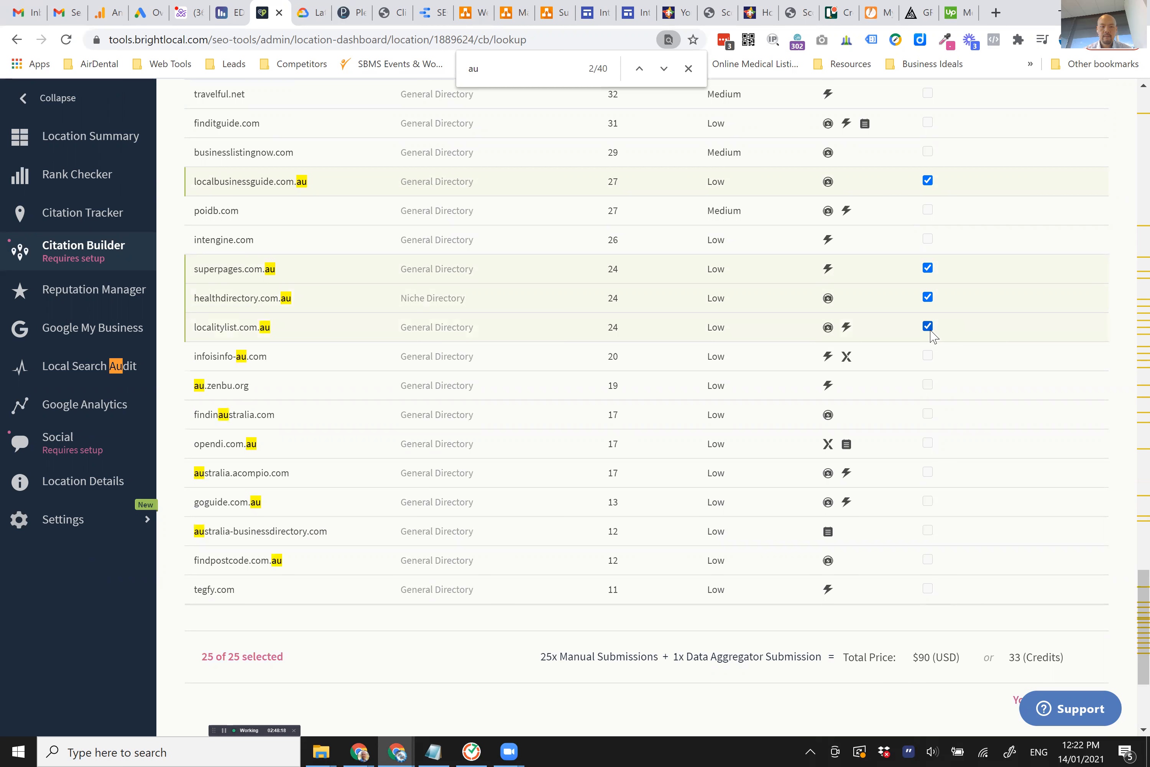
# - Confirm the citation selection and look over the campaign details and business location info of the following stage
pyautogui.scroll(-3, 931, 336)
pyautogui.click(266, 631)
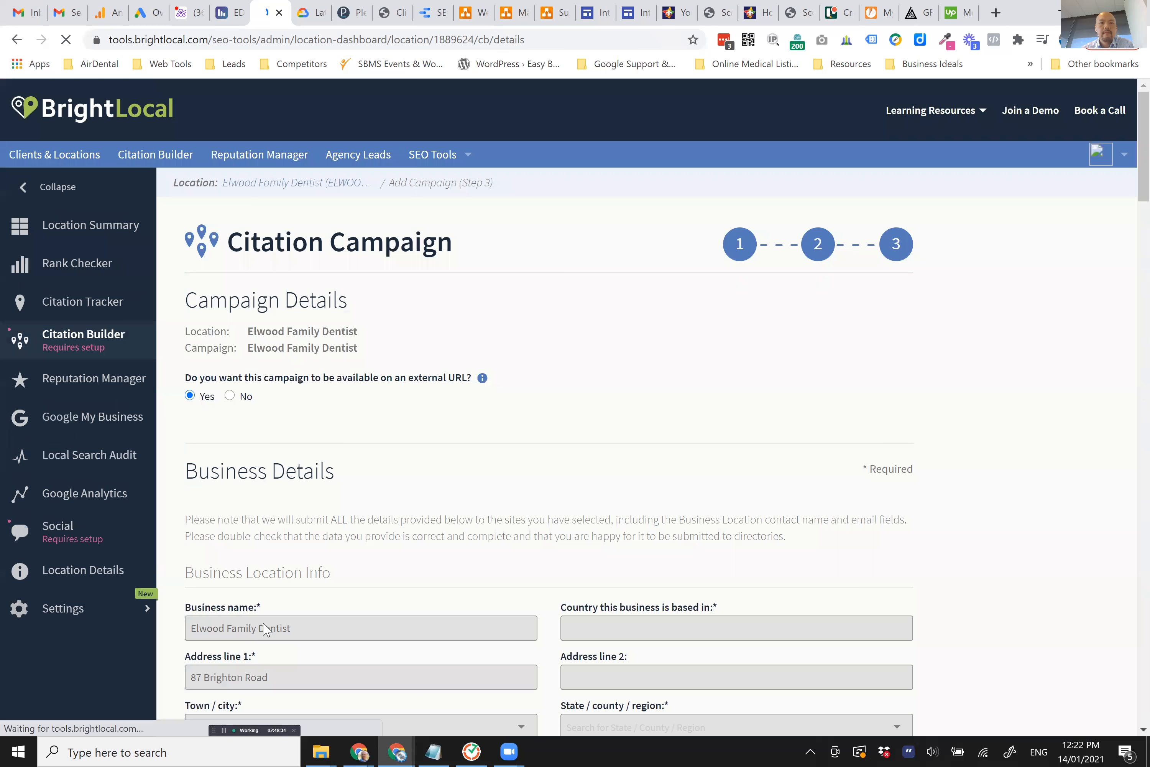
pyautogui.scroll(-1, 693, 322)
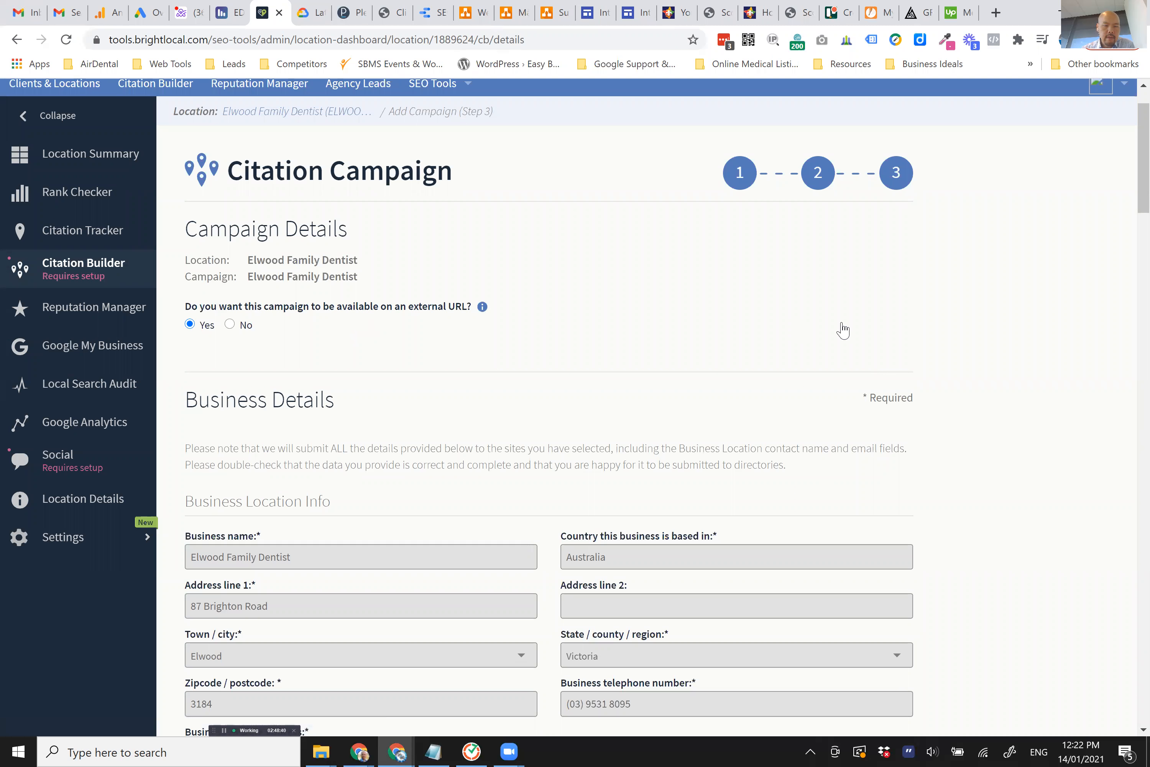
pyautogui.scroll(-2, 845, 329)
pyautogui.scroll(-1, 916, 297)
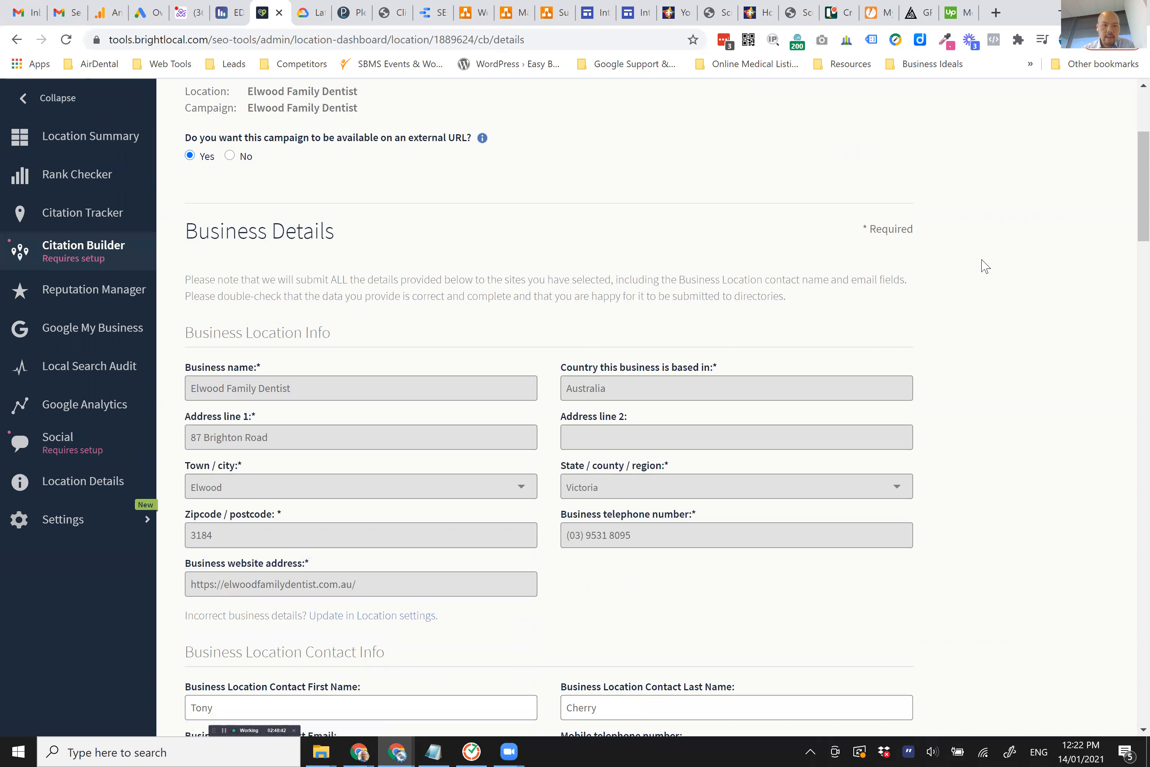
# - Review the practice's location and contact info, description, extra categories, services, working hours and accepted payment methods
pyautogui.scroll(-1, 444, 177)
pyautogui.scroll(1, 236, 147)
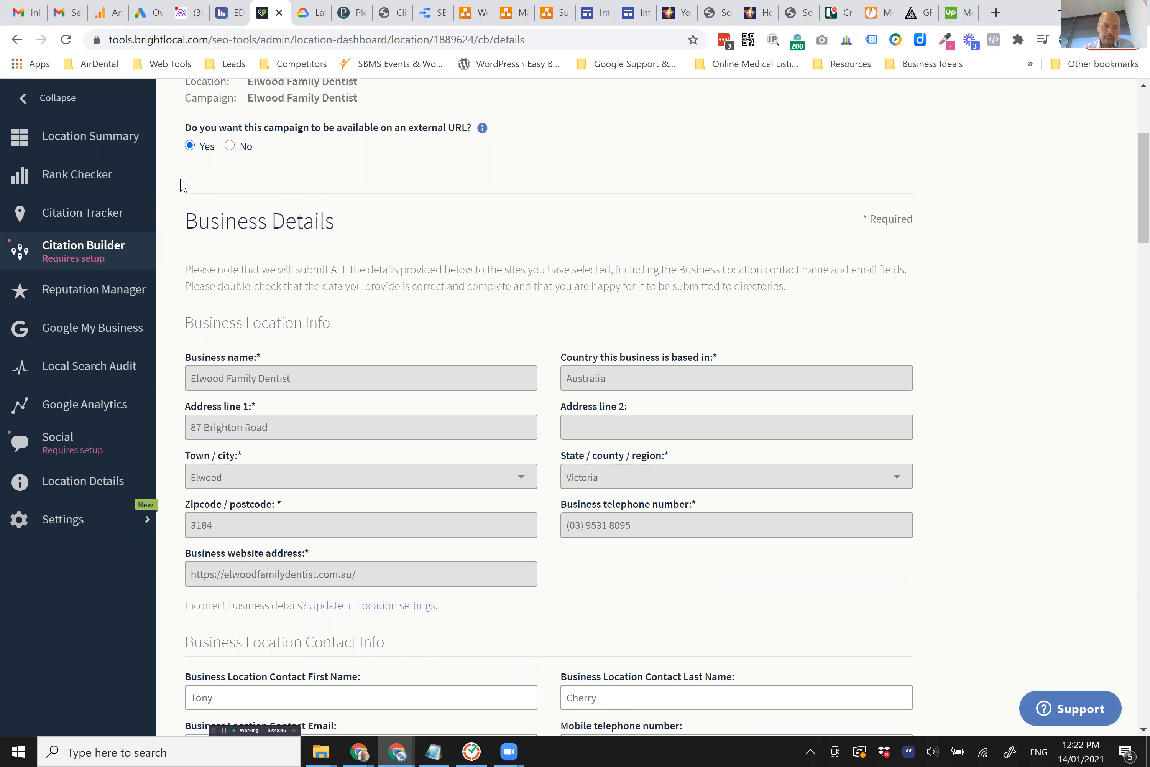
pyautogui.scroll(-2, 180, 183)
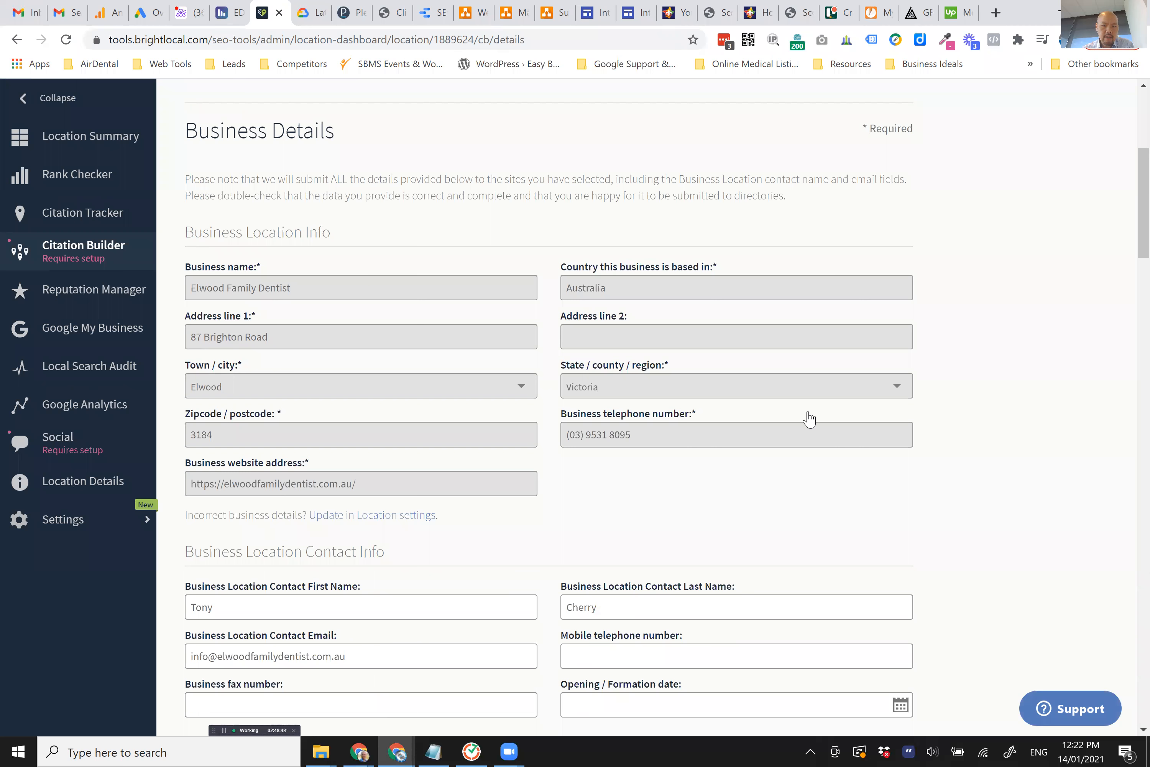
pyautogui.scroll(-5, 470, 403)
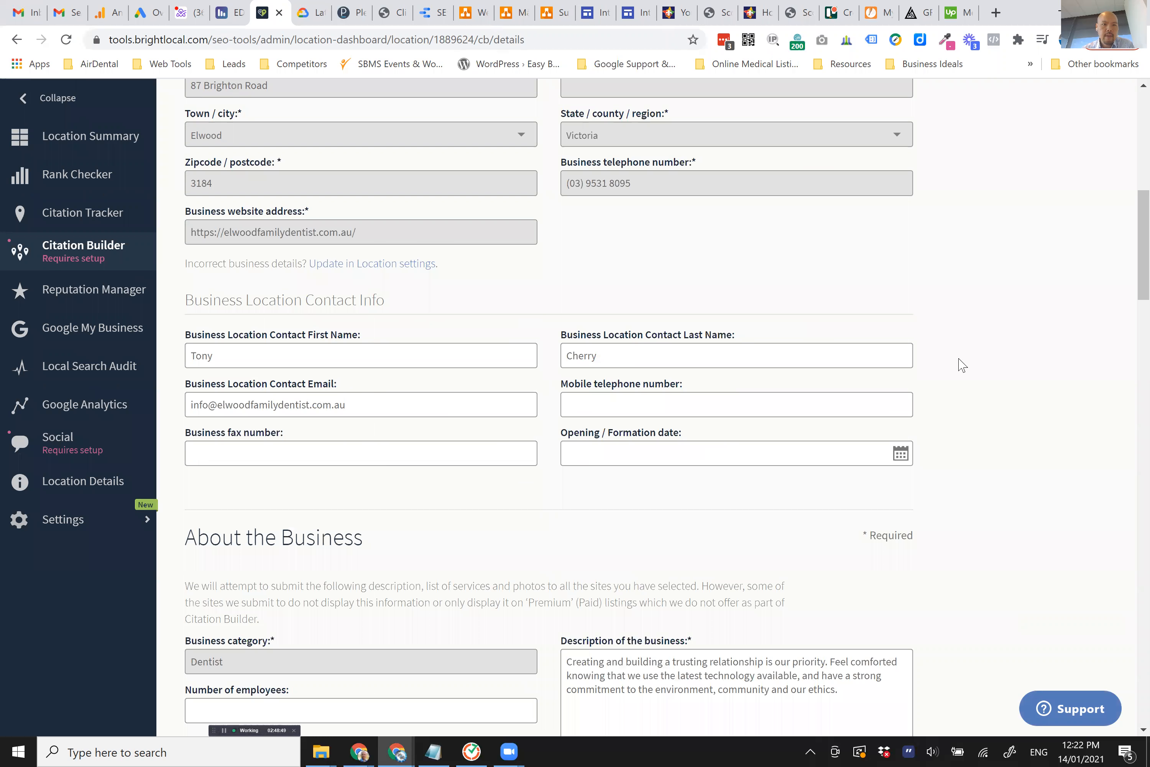
pyautogui.scroll(-2, 990, 353)
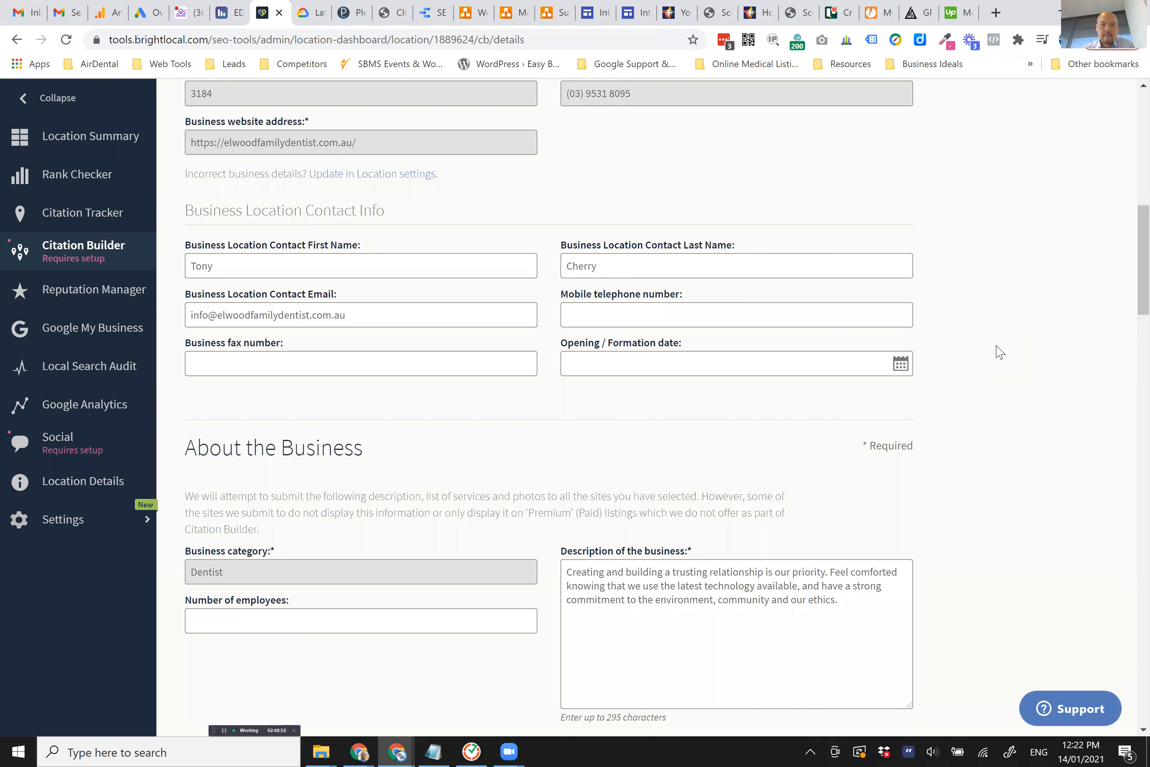
pyautogui.scroll(-3, 349, 366)
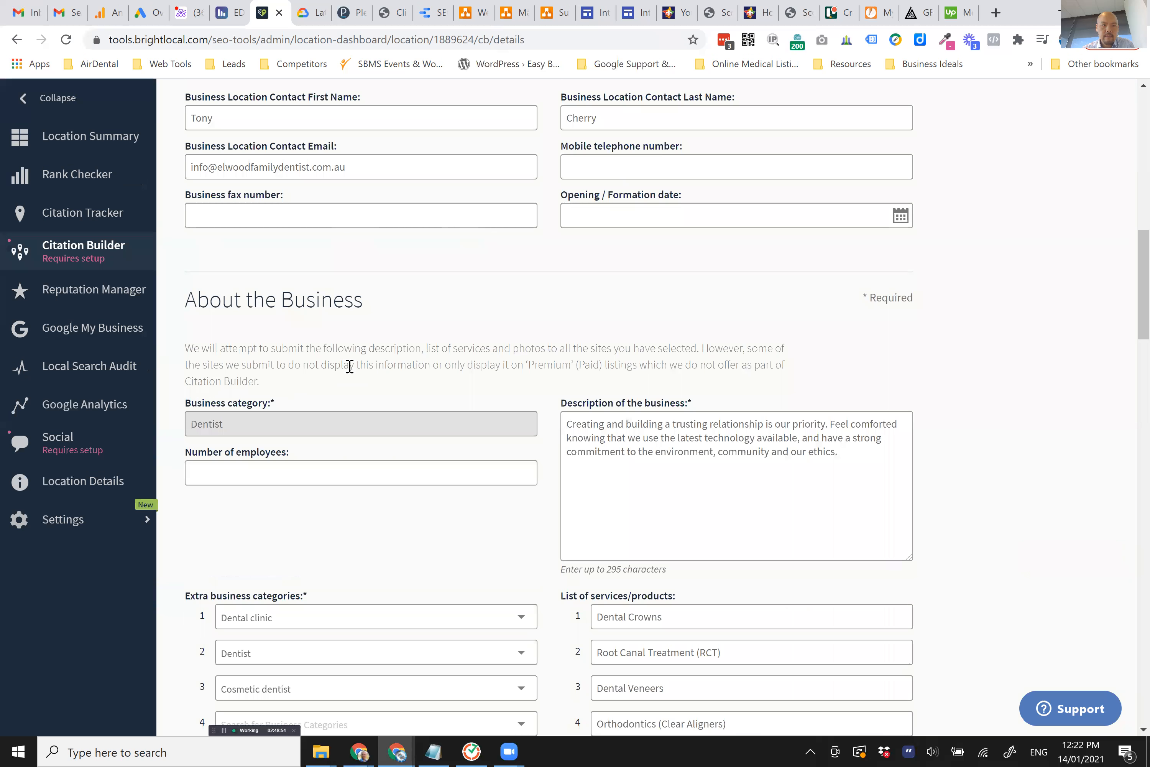
pyautogui.scroll(-3, 178, 400)
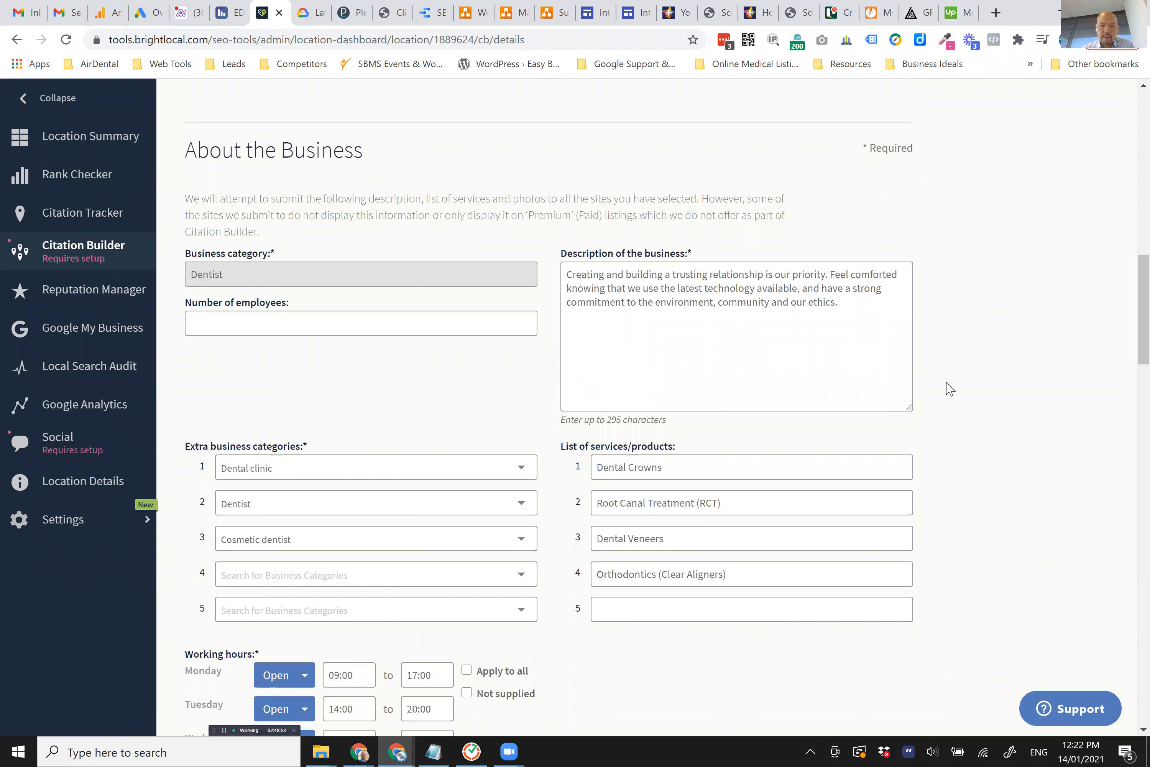
pyautogui.scroll(-4, 489, 357)
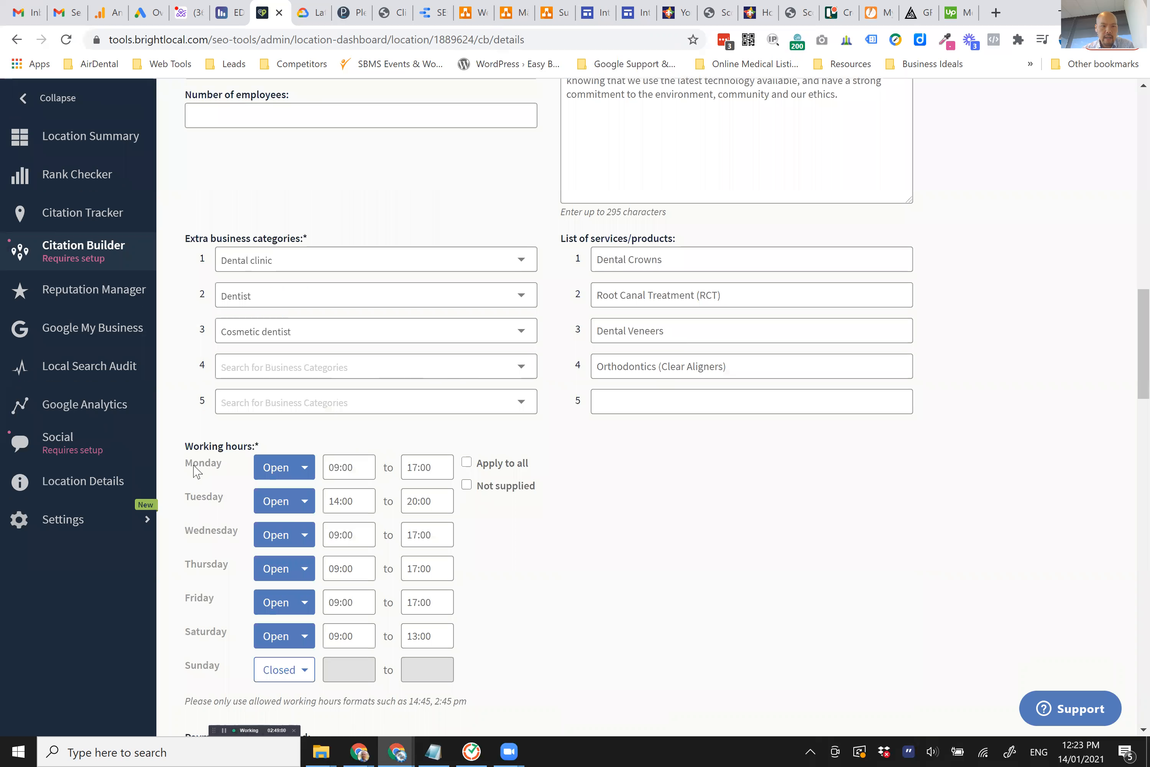
pyautogui.scroll(-3, 386, 305)
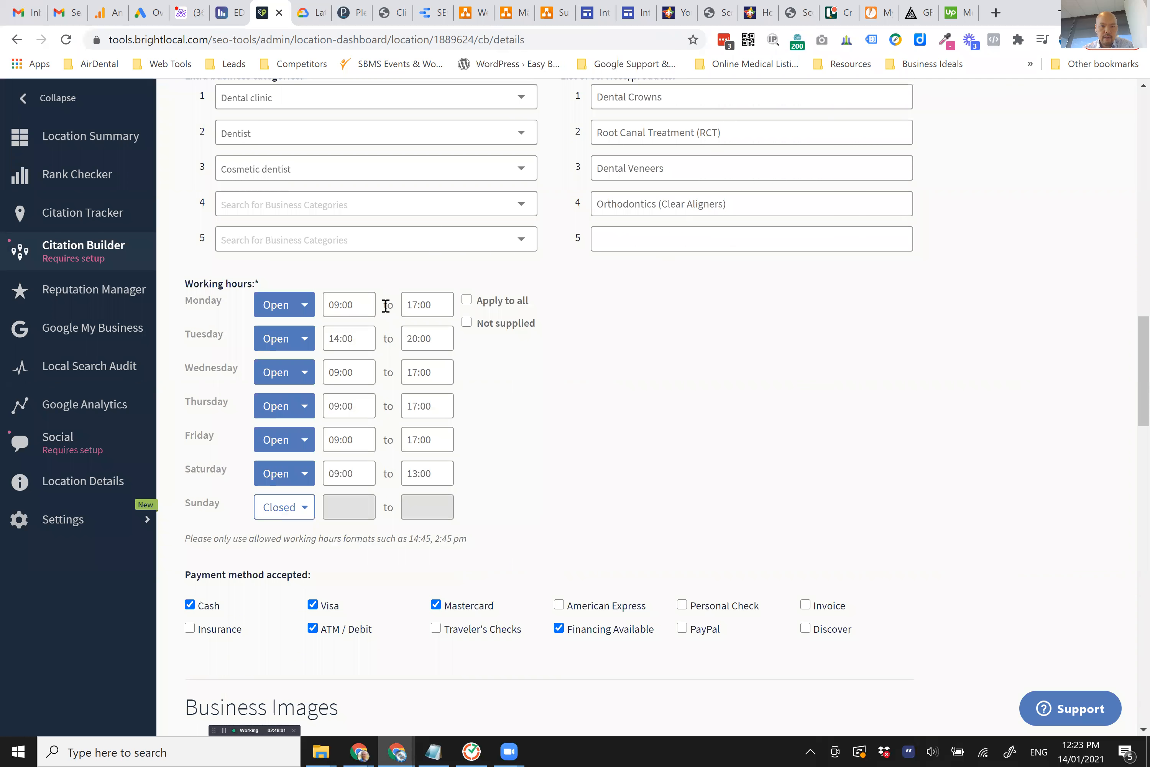
# - Check the business images, social profile links and campaign notes sections, then recheck the details from working hours back to the campaign details
pyautogui.scroll(-8, 1059, 458)
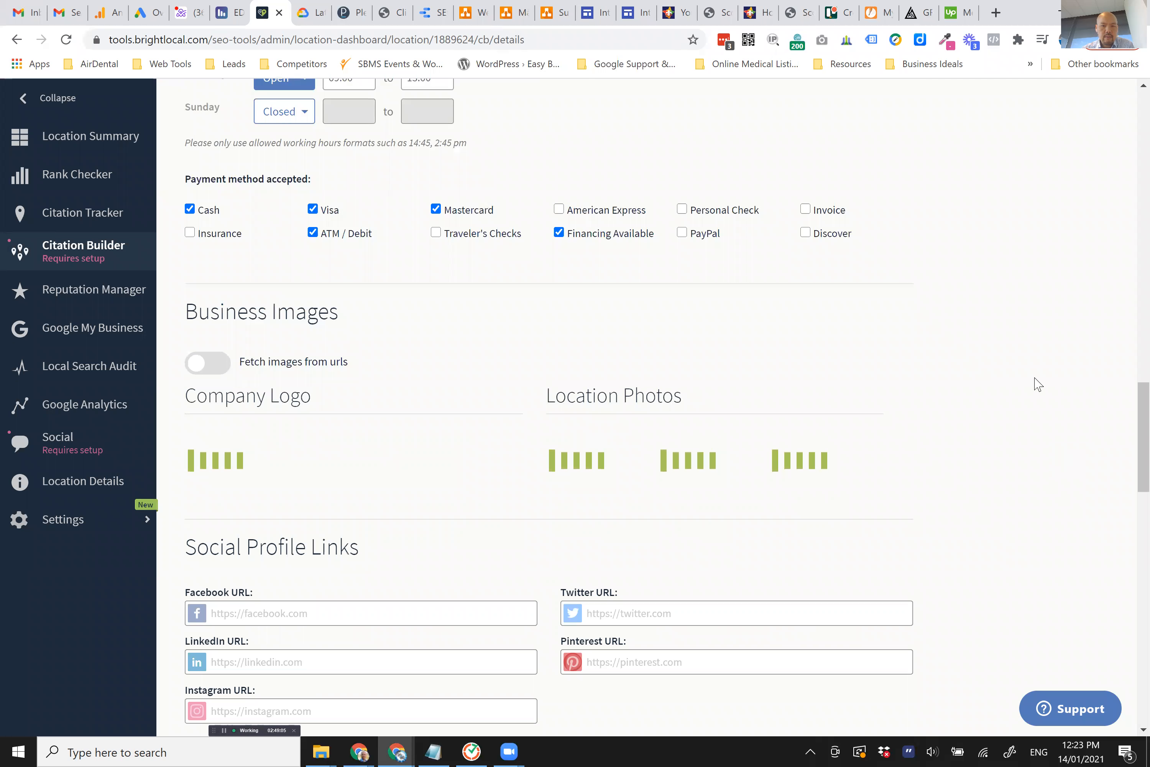
pyautogui.scroll(-2, 1035, 383)
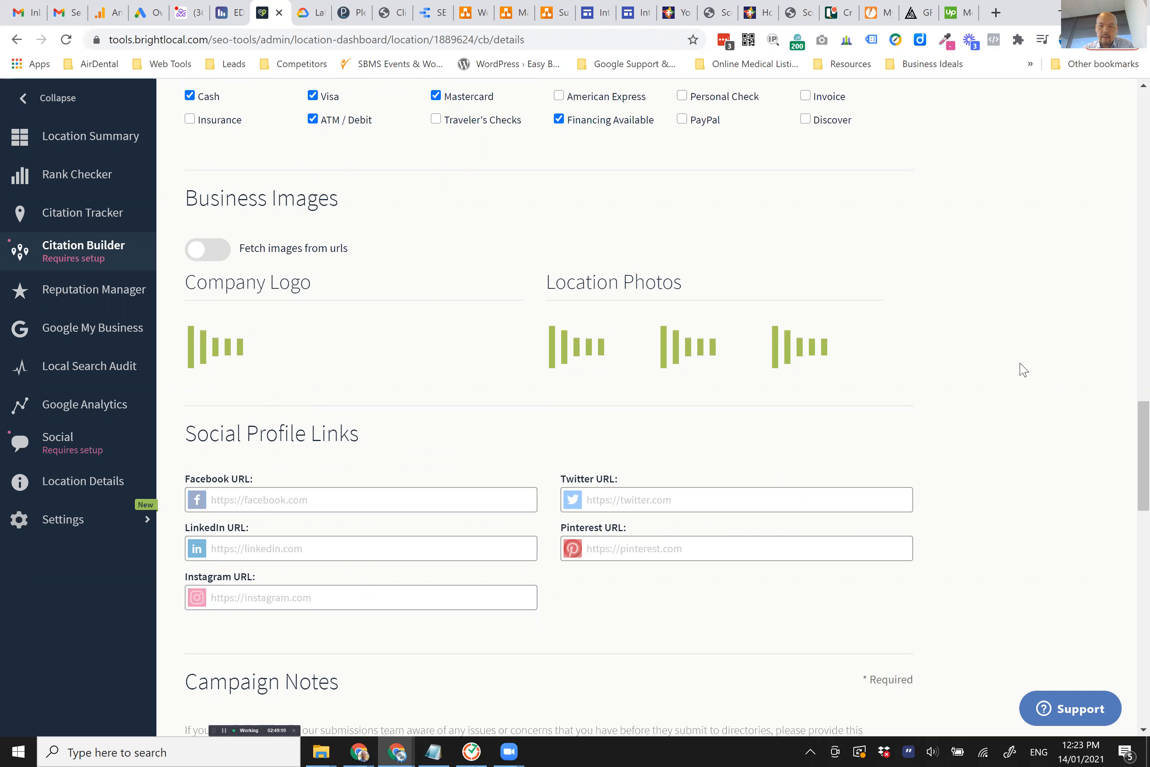
pyautogui.scroll(-5, 1023, 367)
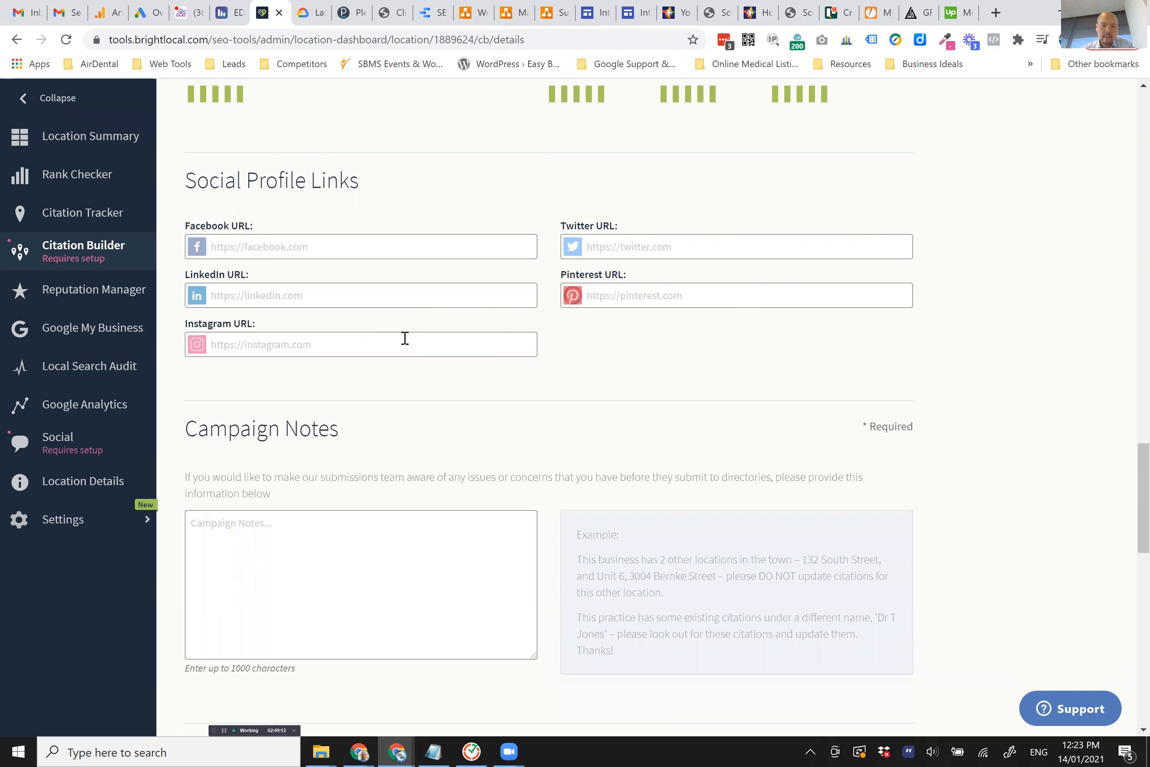
pyautogui.scroll(4, 994, 380)
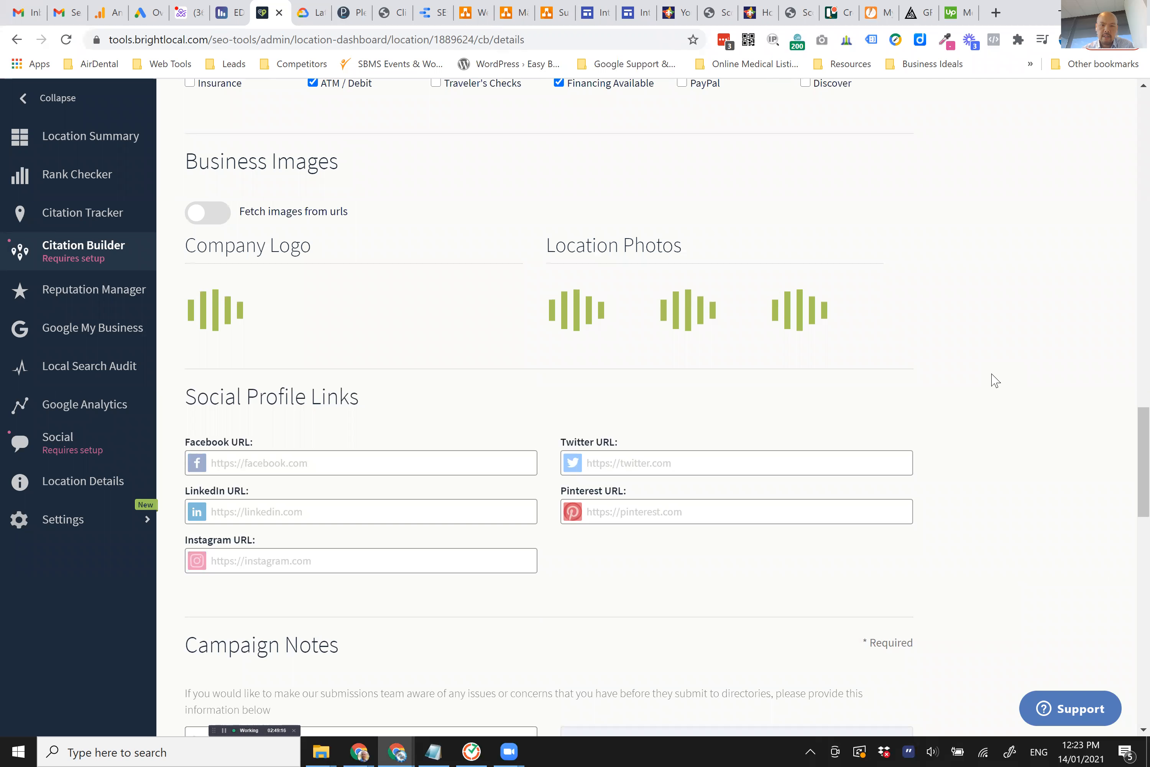
pyautogui.scroll(-4, 995, 382)
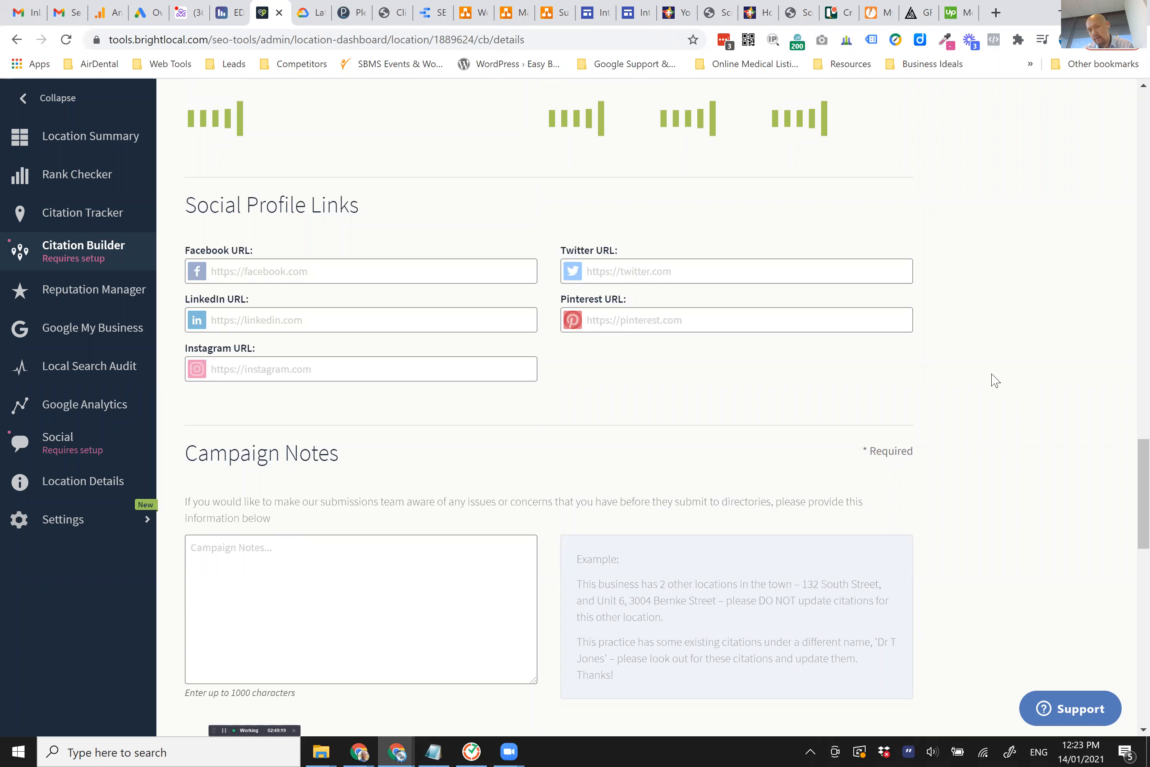
pyautogui.scroll(2, 995, 381)
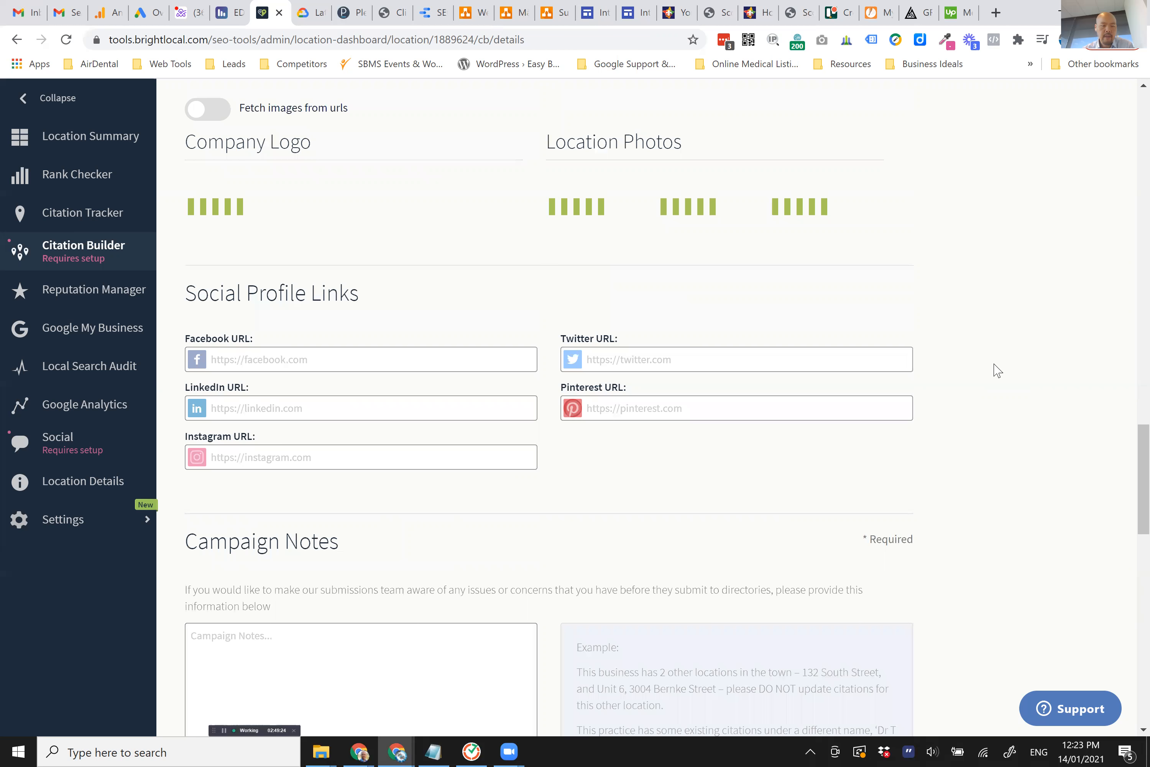
pyautogui.scroll(9, 998, 370)
pyautogui.scroll(7, 997, 370)
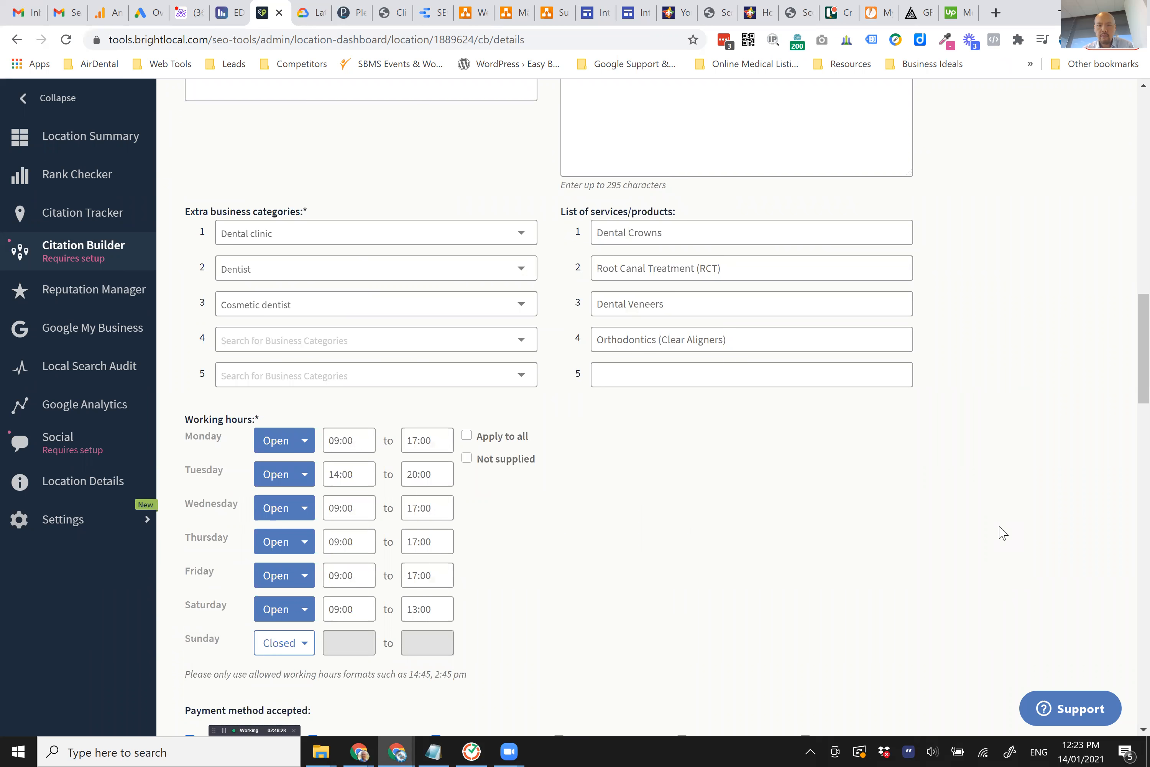
pyautogui.scroll(2, 1002, 533)
pyautogui.scroll(11, 1002, 533)
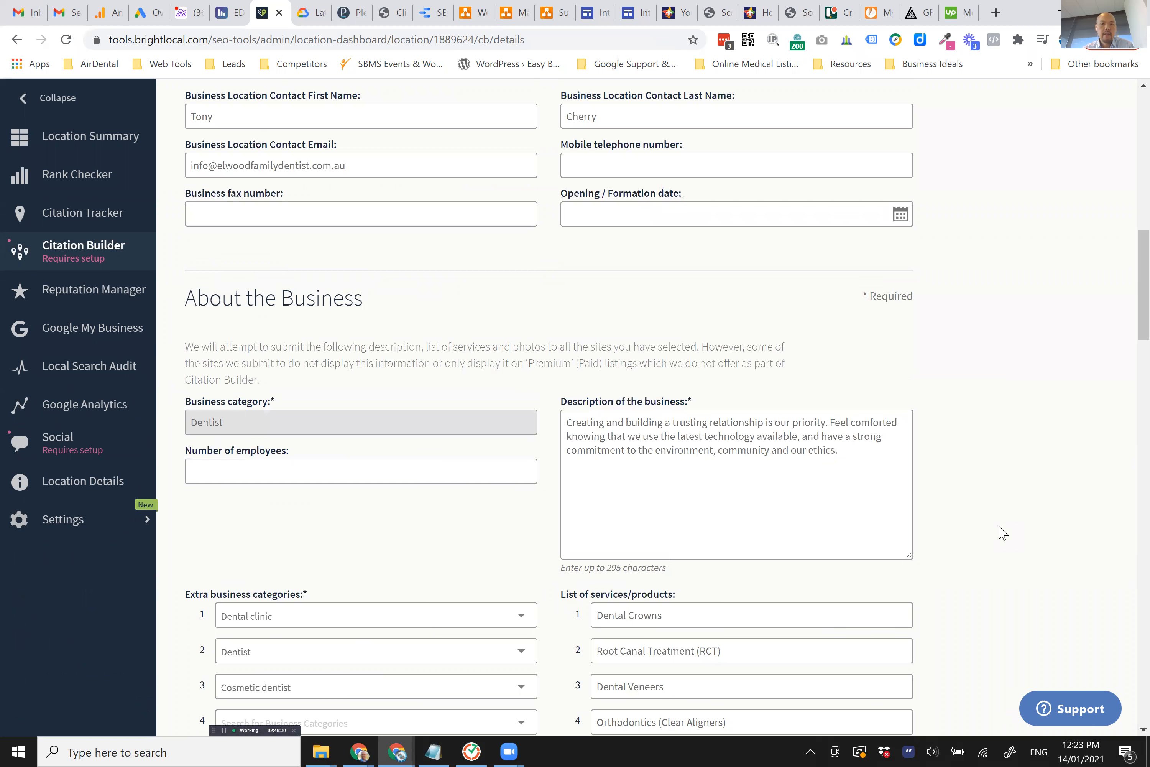
pyautogui.scroll(8, 1003, 533)
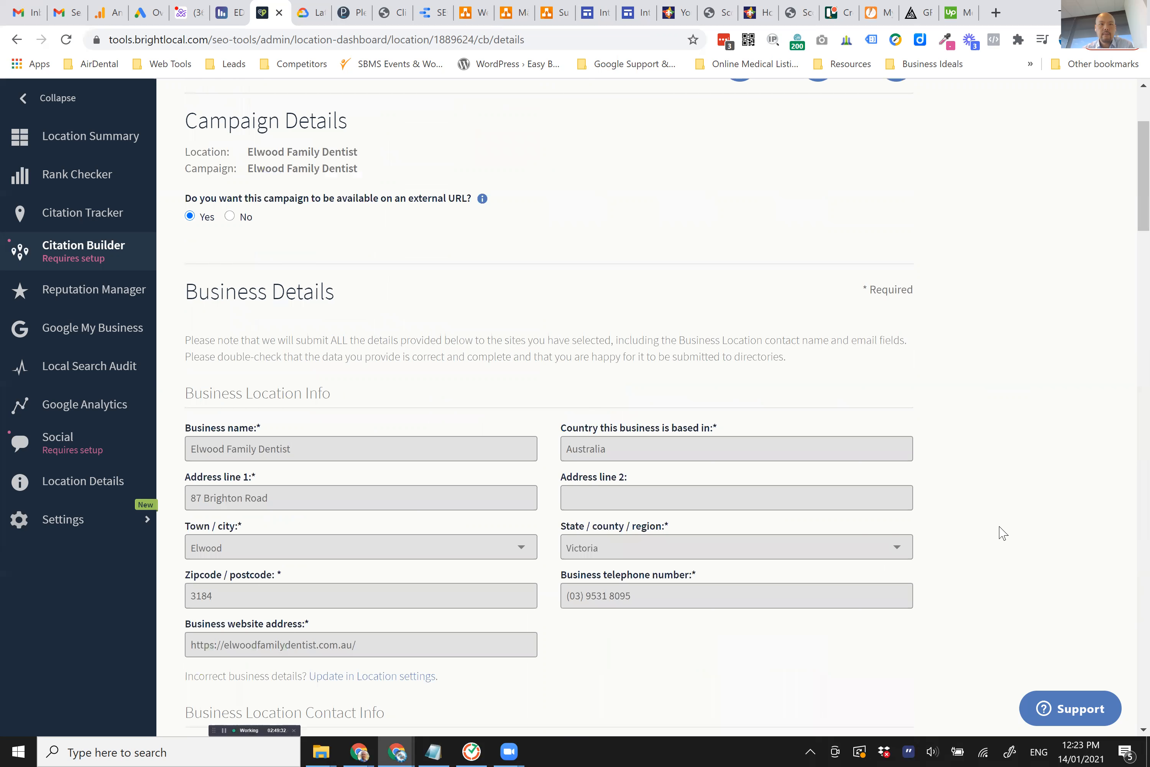
# - Enter the campaign note "Please make sure there are no duplicates (check first)" for the submissions team
pyautogui.scroll(-20, 1050, 472)
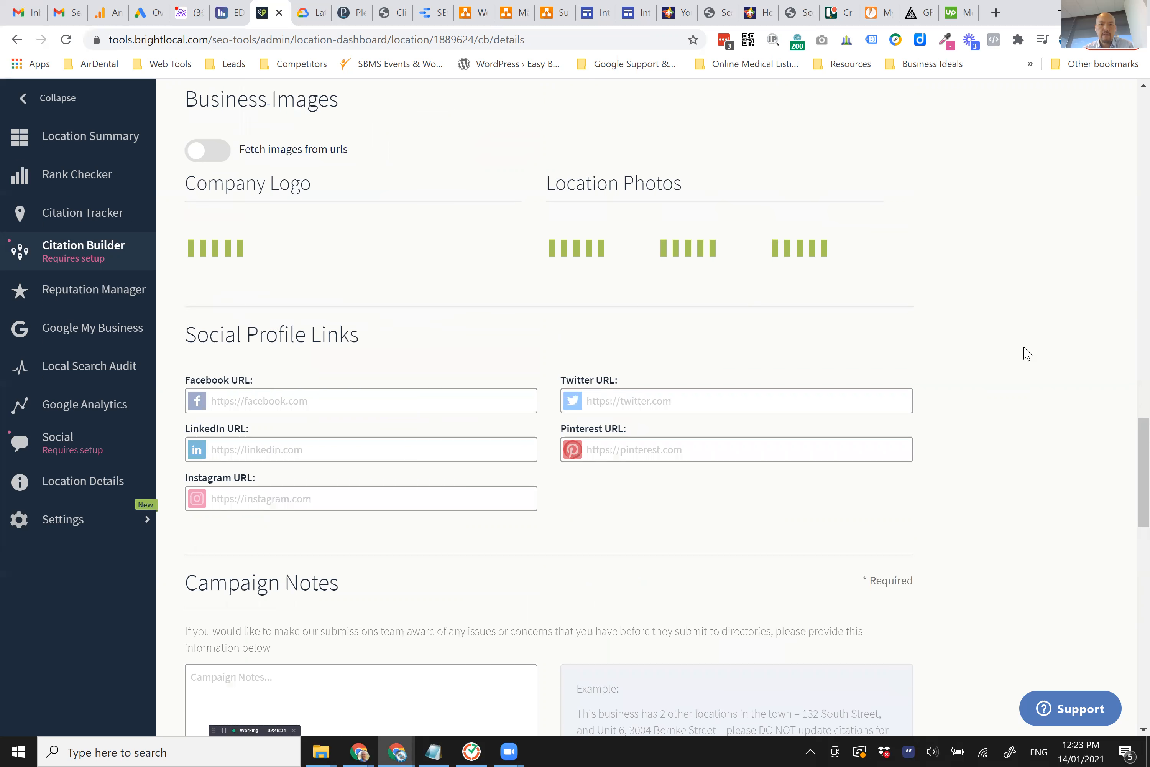
pyautogui.scroll(-3, 1025, 353)
pyautogui.scroll(-2, 1025, 352)
pyautogui.click(395, 472)
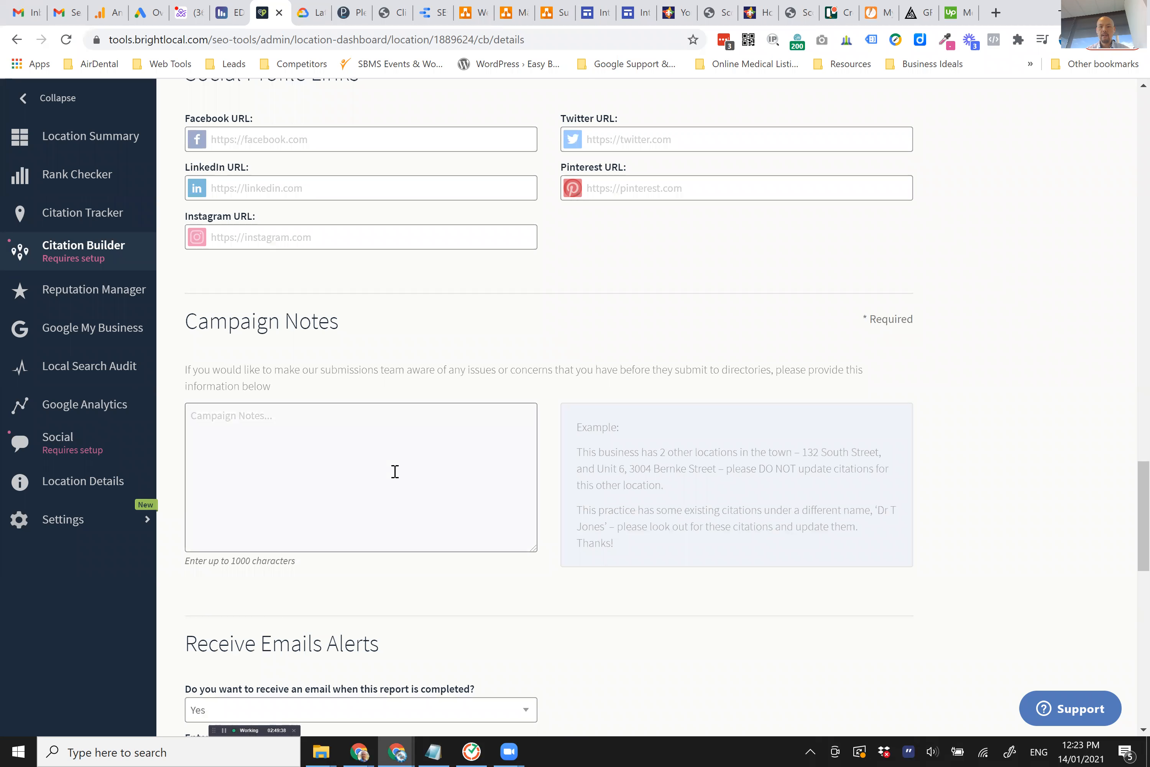
pyautogui.write('Please make sure ')
pyautogui.write('there i')
pyautogui.write('r n')
pyautogui.press('BackSpace')
pyautogui.press('BackSpace')
pyautogui.write('e no duplicat')
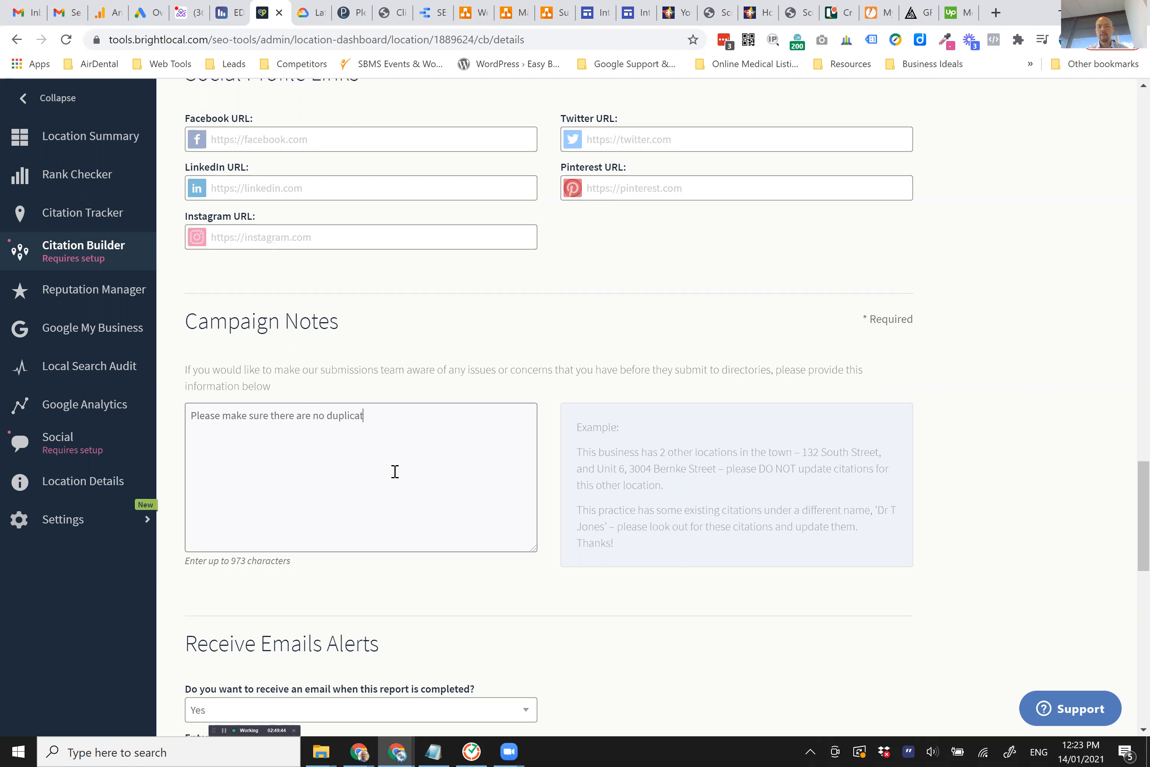
pyautogui.write('es (check first)')
pyautogui.scroll(-1, 395, 471)
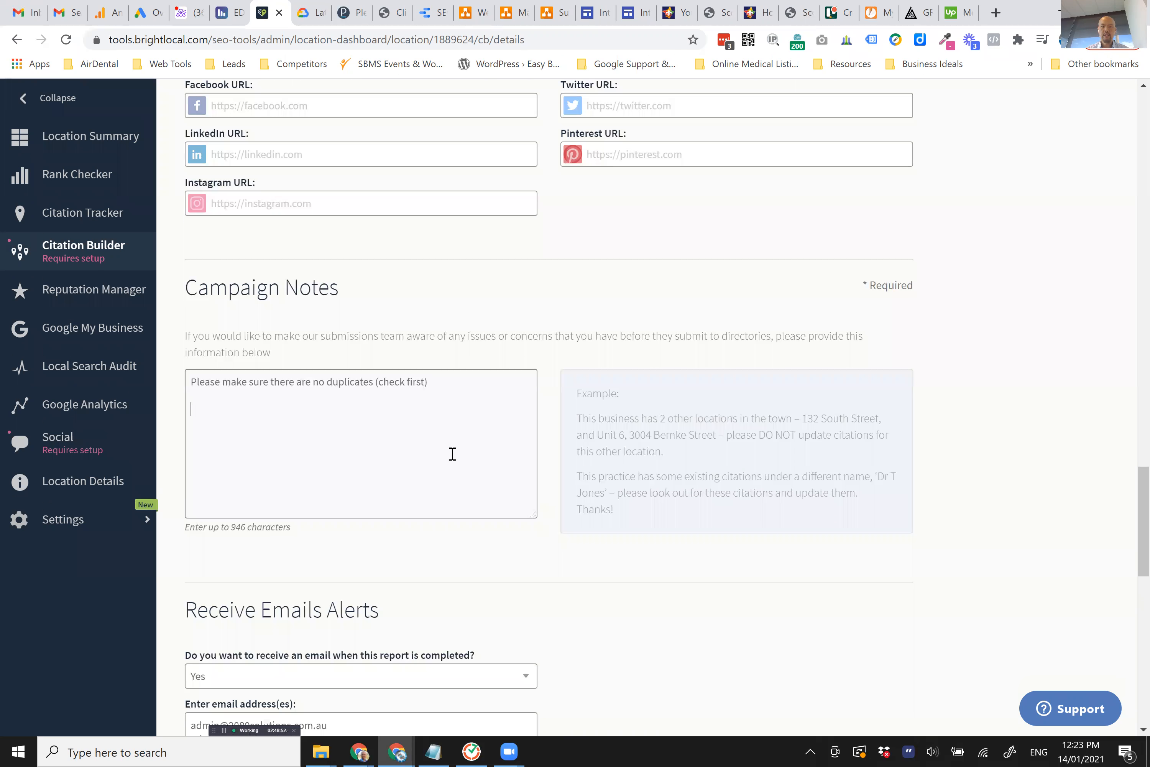
pyautogui.press('Return')
# - Remove the duplicate second address from the email alert recipients
pyautogui.scroll(-5, 989, 429)
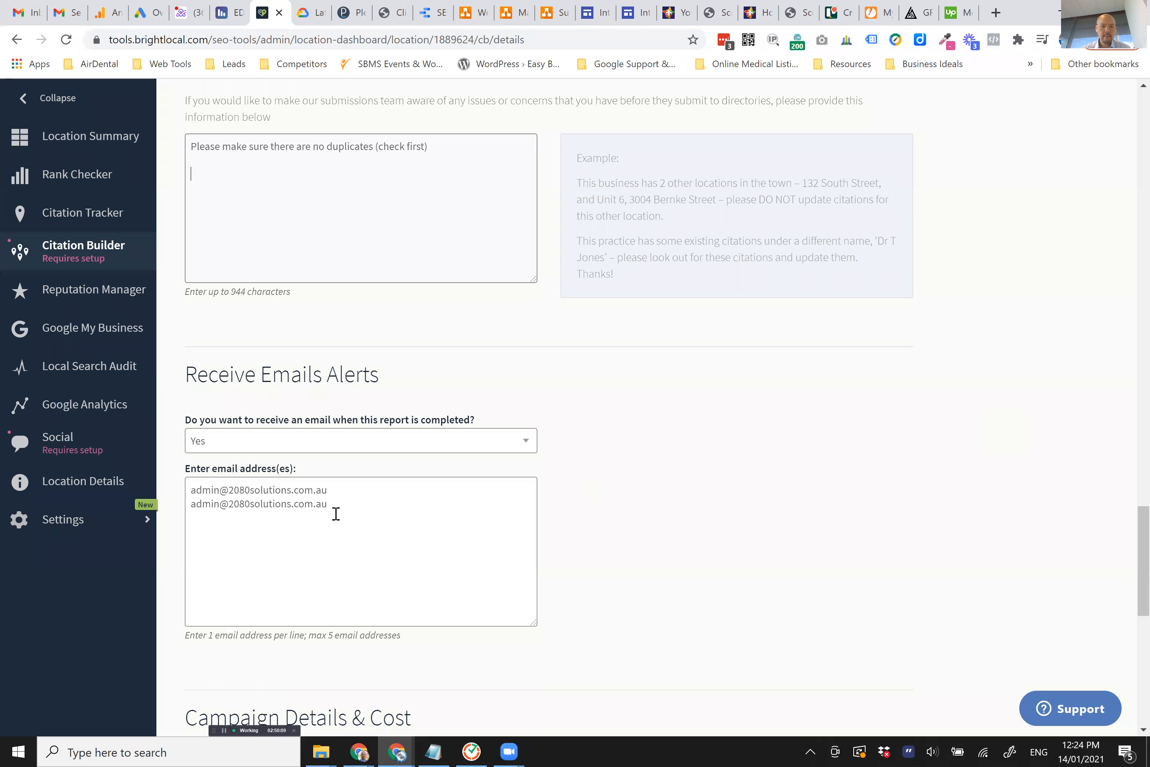
pyautogui.moveTo(331, 507); pyautogui.dragTo(186, 508)
pyautogui.press('BackSpace')
pyautogui.click(382, 195)
pyautogui.scroll(2, 1023, 308)
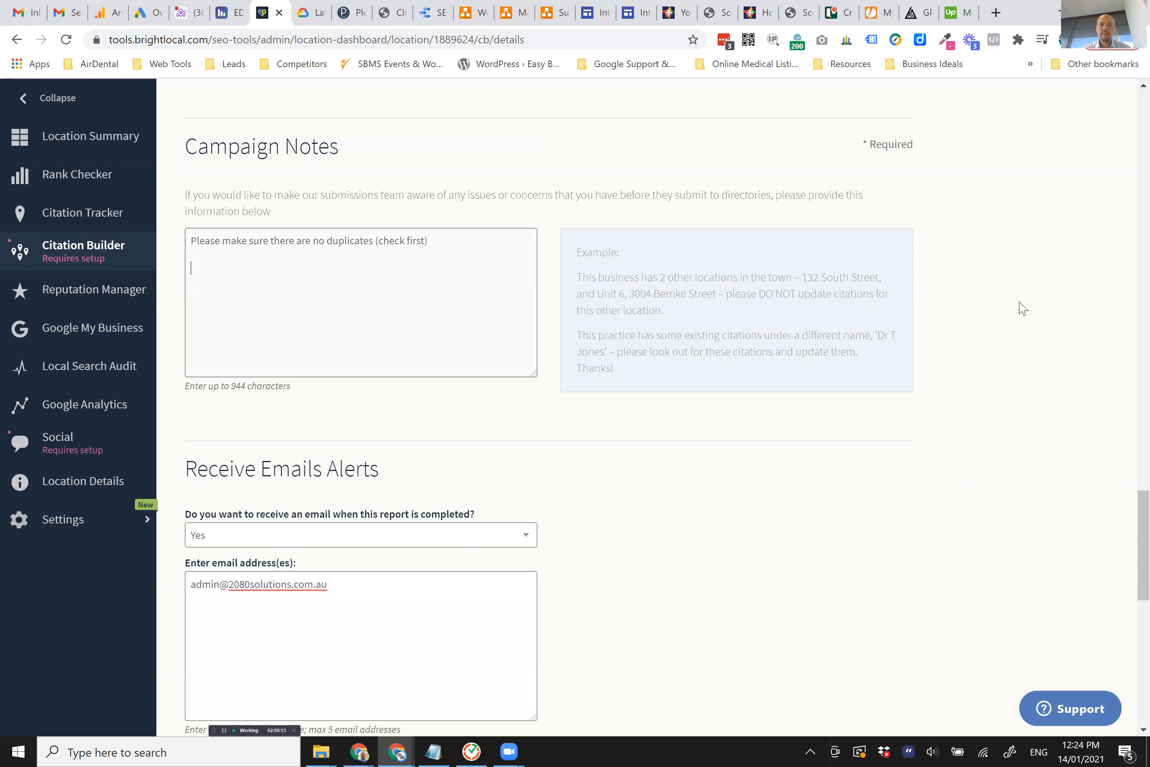
pyautogui.write('Username')
pyautogui.hotkey('shift', 'Home')
pyautogui.write('Email to use:')
pyautogui.press('Return')
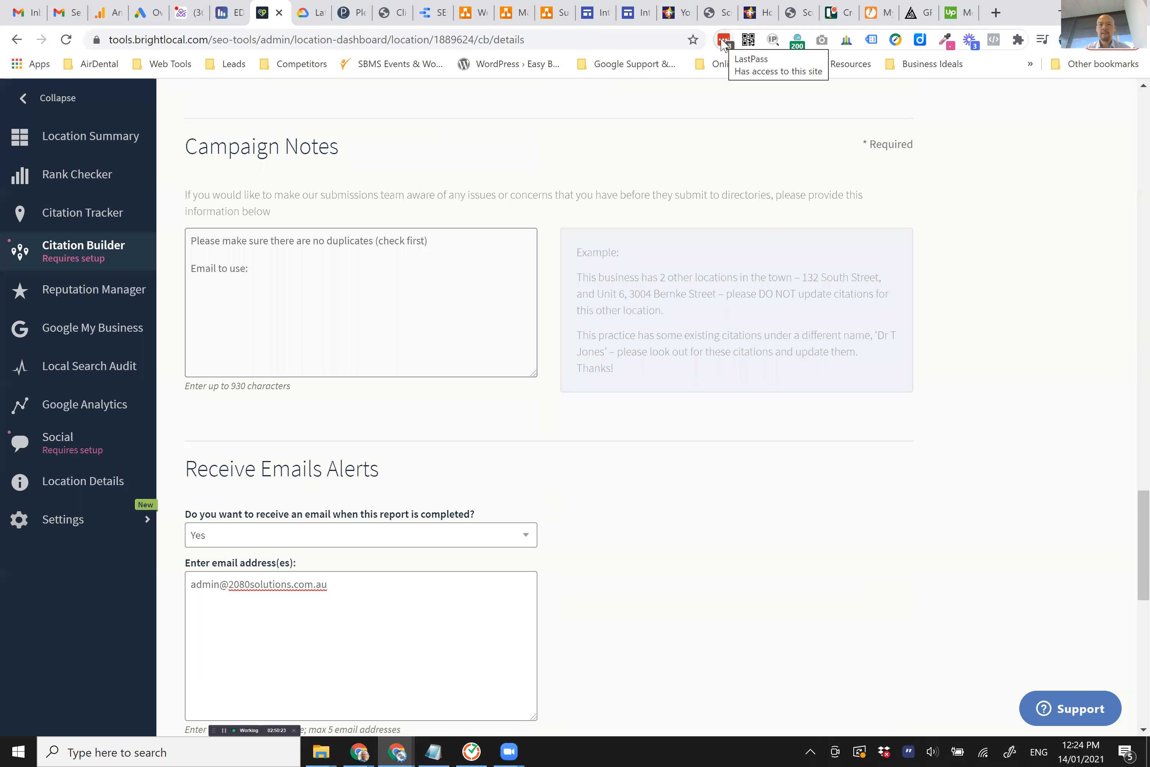
pyautogui.hotkey('alt', 'Tab')
pyautogui.press('Escape')
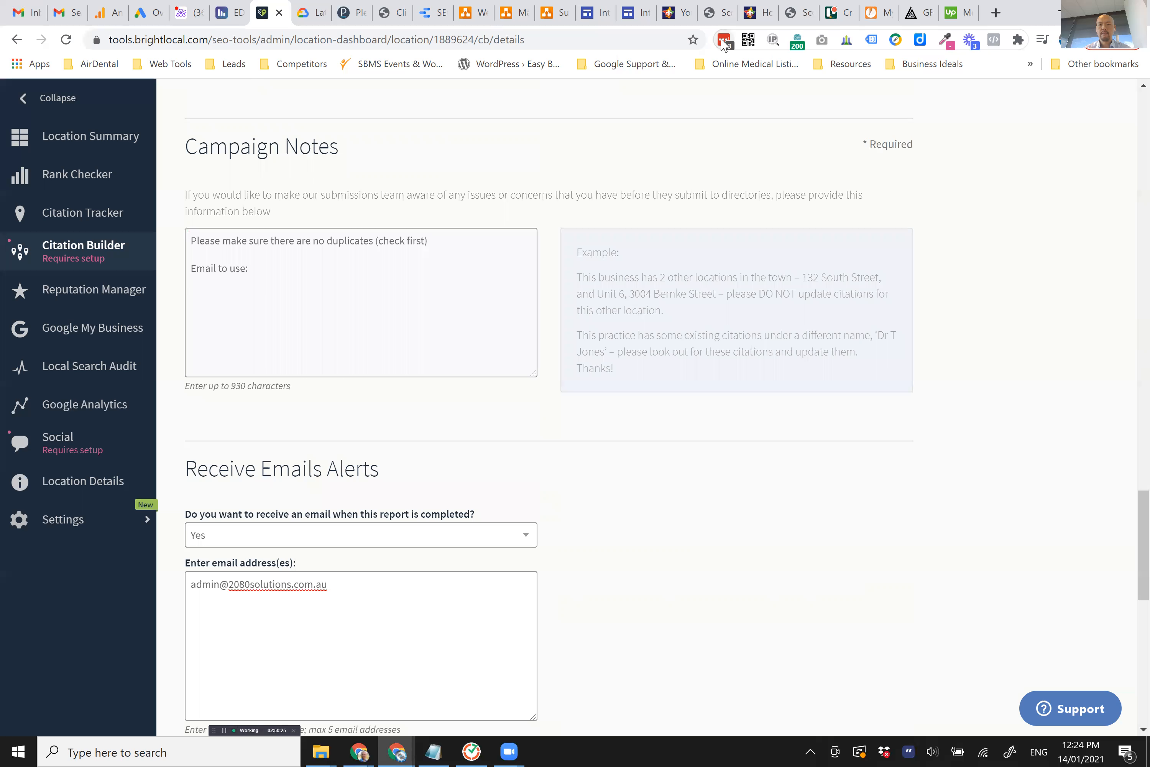
pyautogui.click(722, 42)
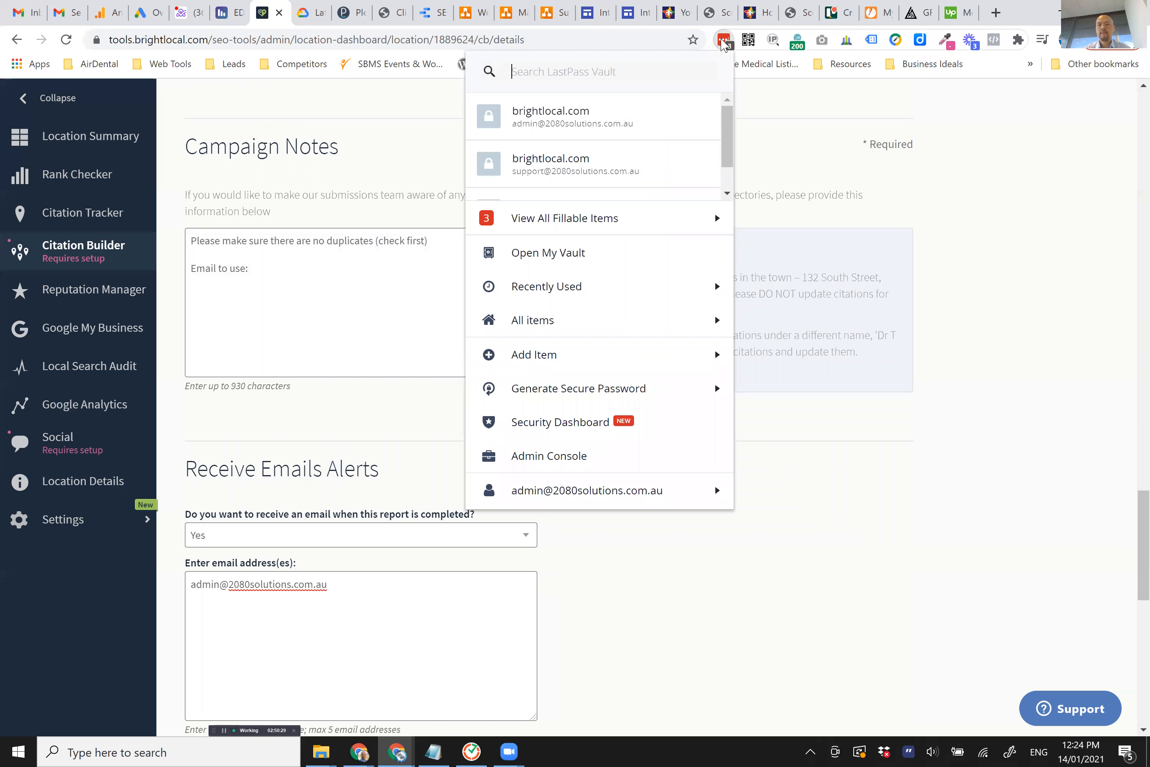
pyautogui.click(365, 289)
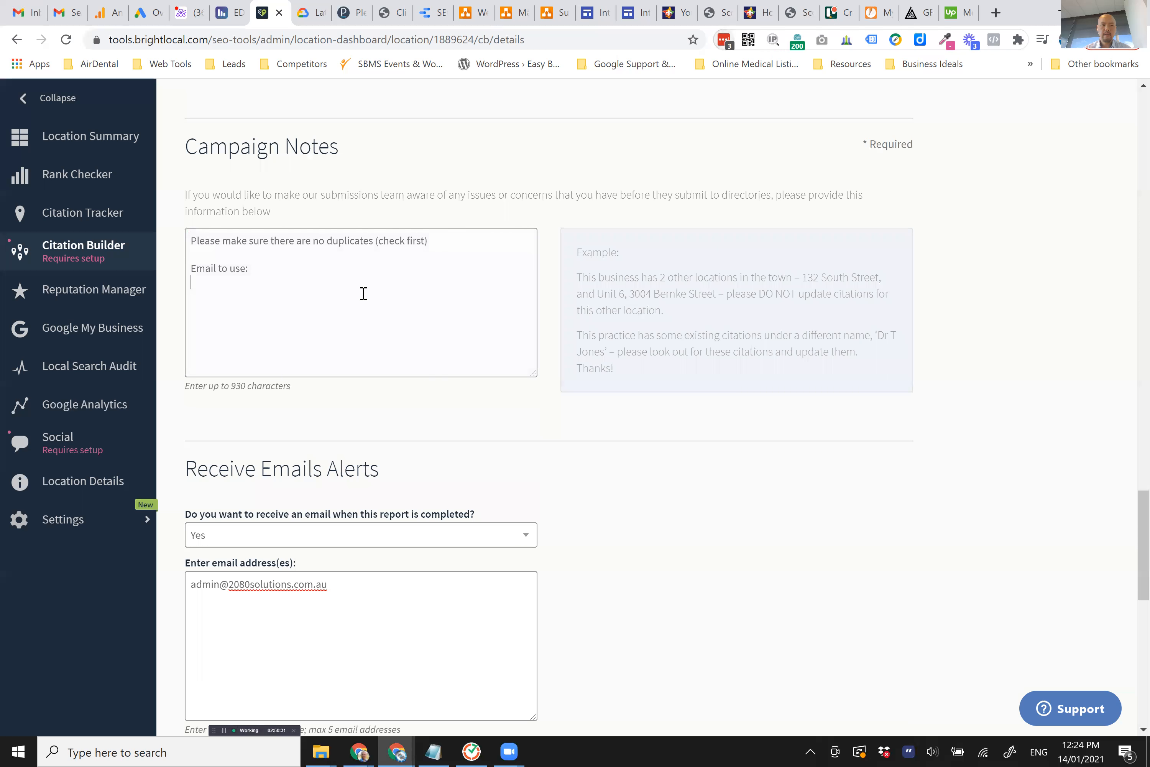
pyautogui.keyDown('shift'); pyautogui.click(188, 269); pyautogui.keyUp('shift')
pyautogui.press('BackSpace')
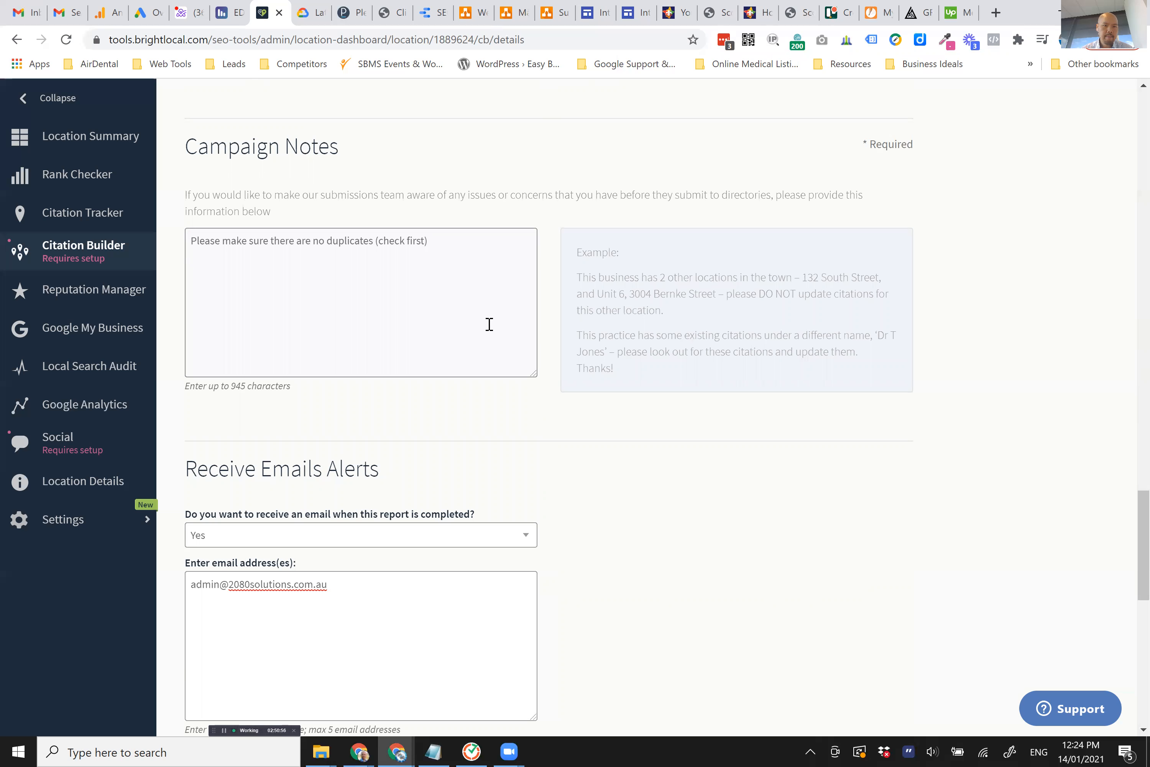
# - Extend the campaign note about duplicates with "such as Yelp"
pyautogui.scroll(-3, 576, 370)
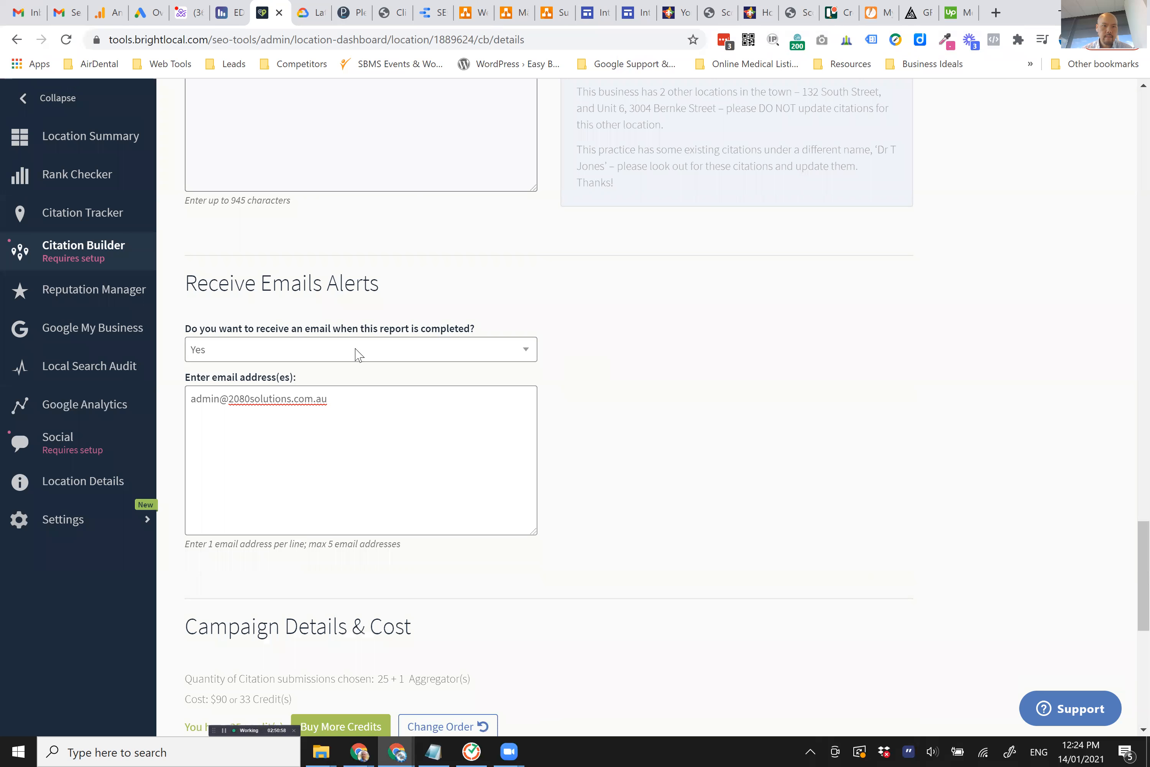
pyautogui.scroll(3, 531, 206)
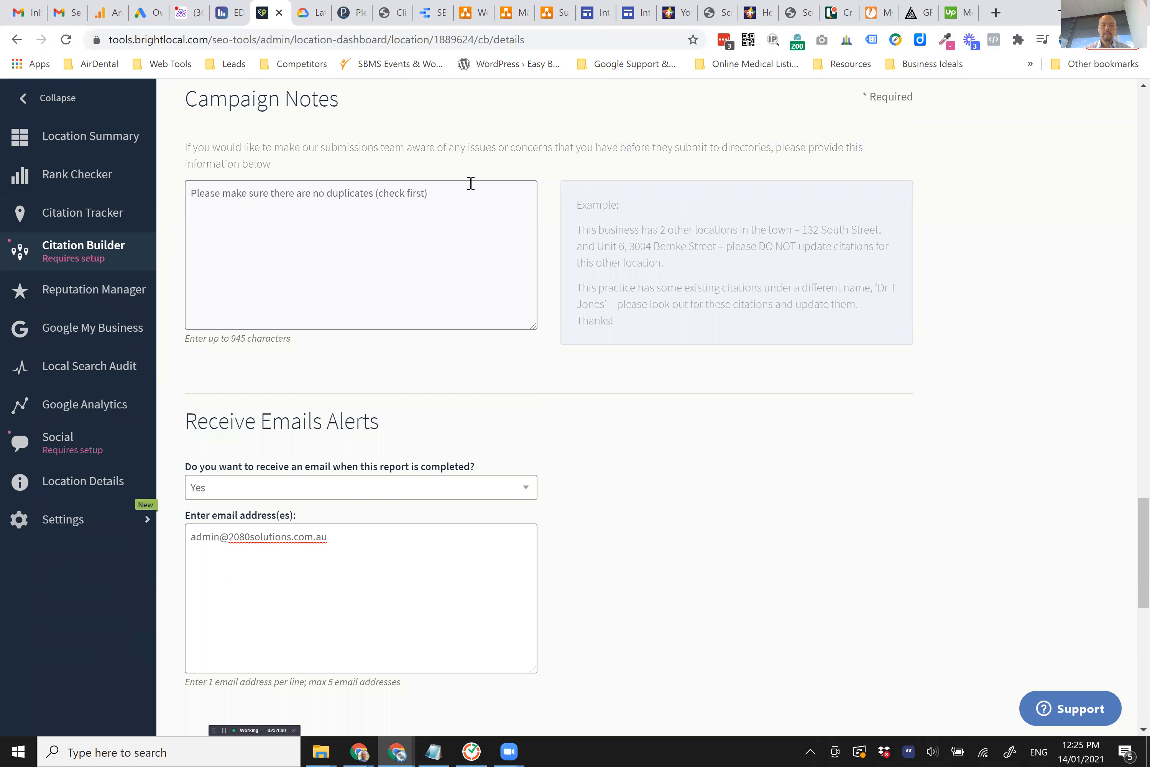
pyautogui.write('such as Yelp')
# - Look over the completed notes, images and alert sections, and read the campaign cost and the terms and conditions
pyautogui.scroll(-4, 470, 197)
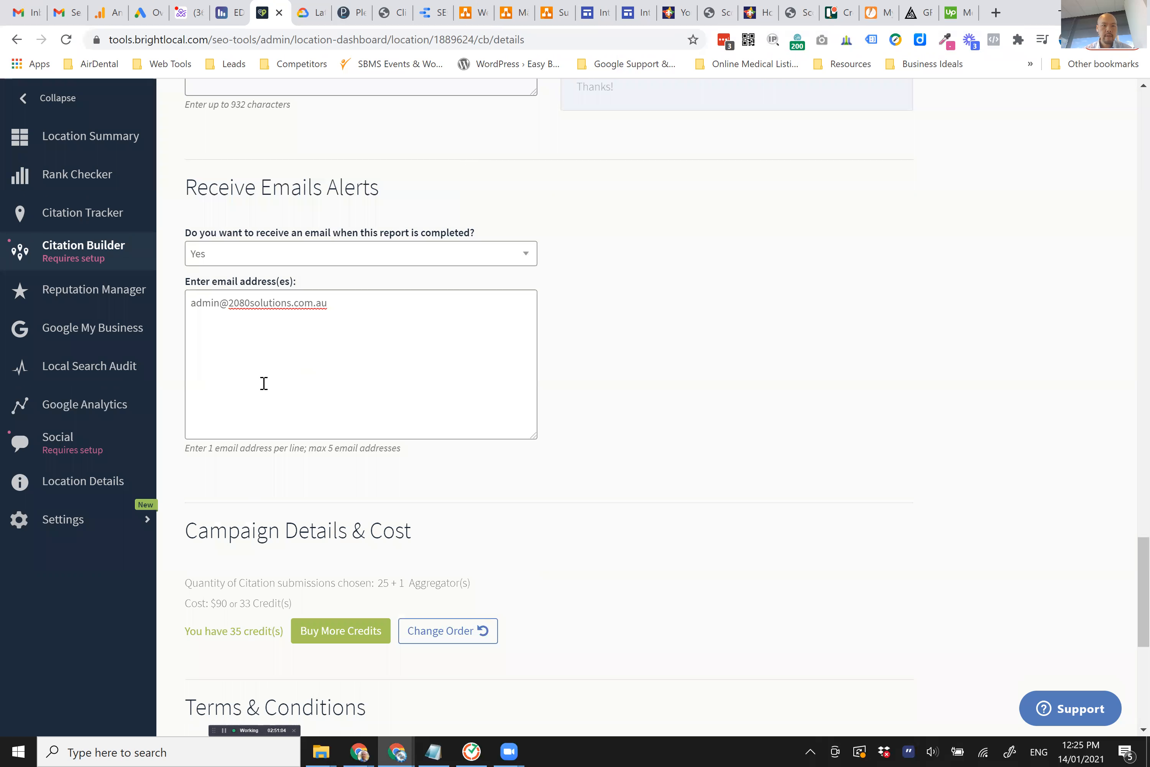
pyautogui.scroll(7, 722, 436)
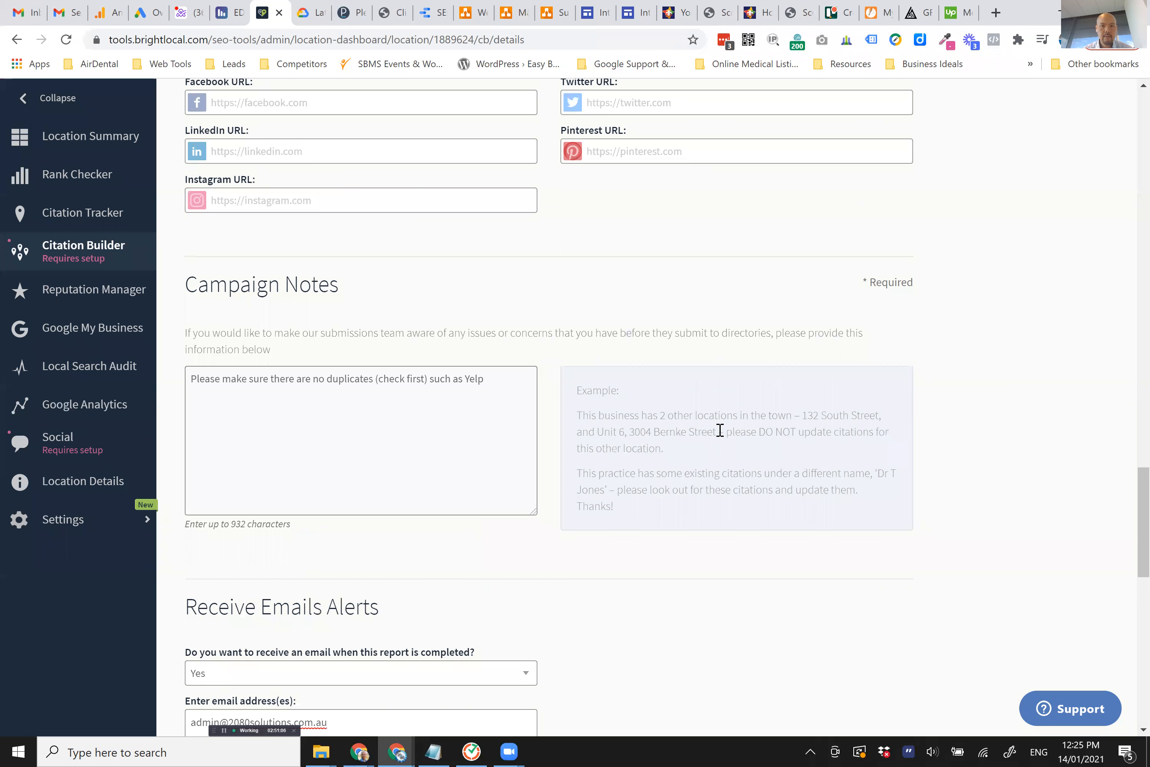
pyautogui.scroll(7, 722, 436)
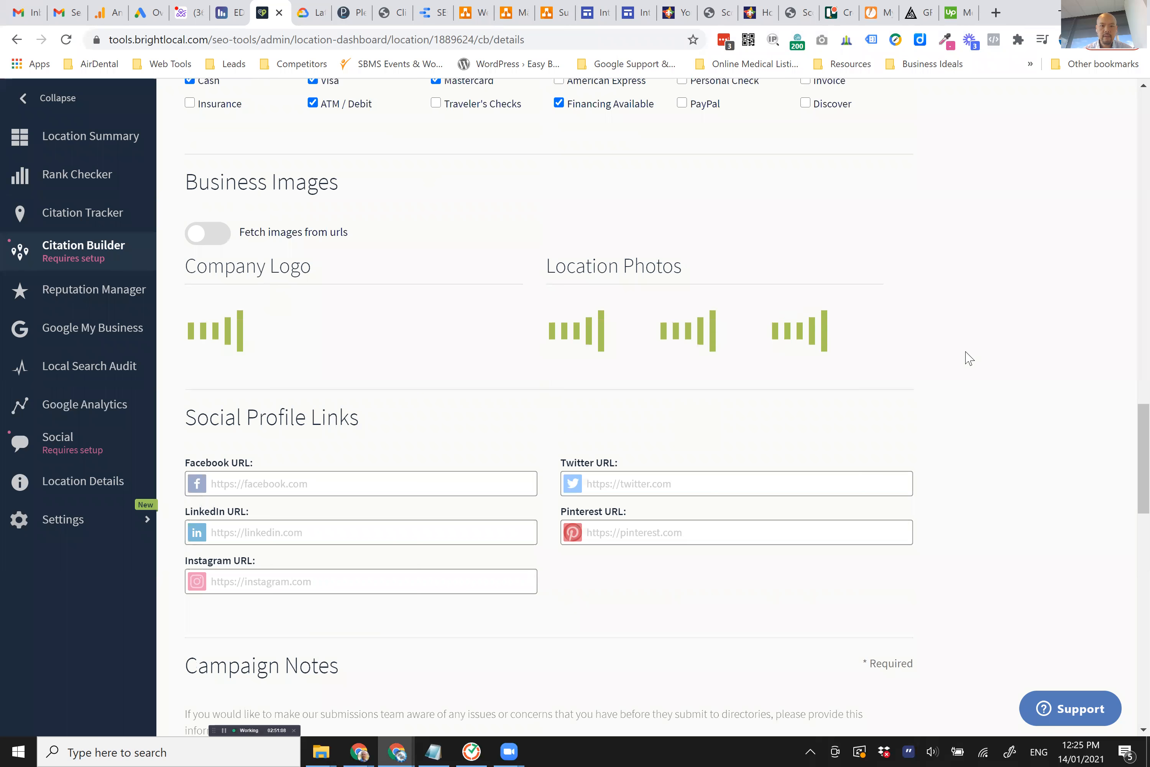
pyautogui.scroll(-10, 968, 356)
pyautogui.scroll(-5, 776, 397)
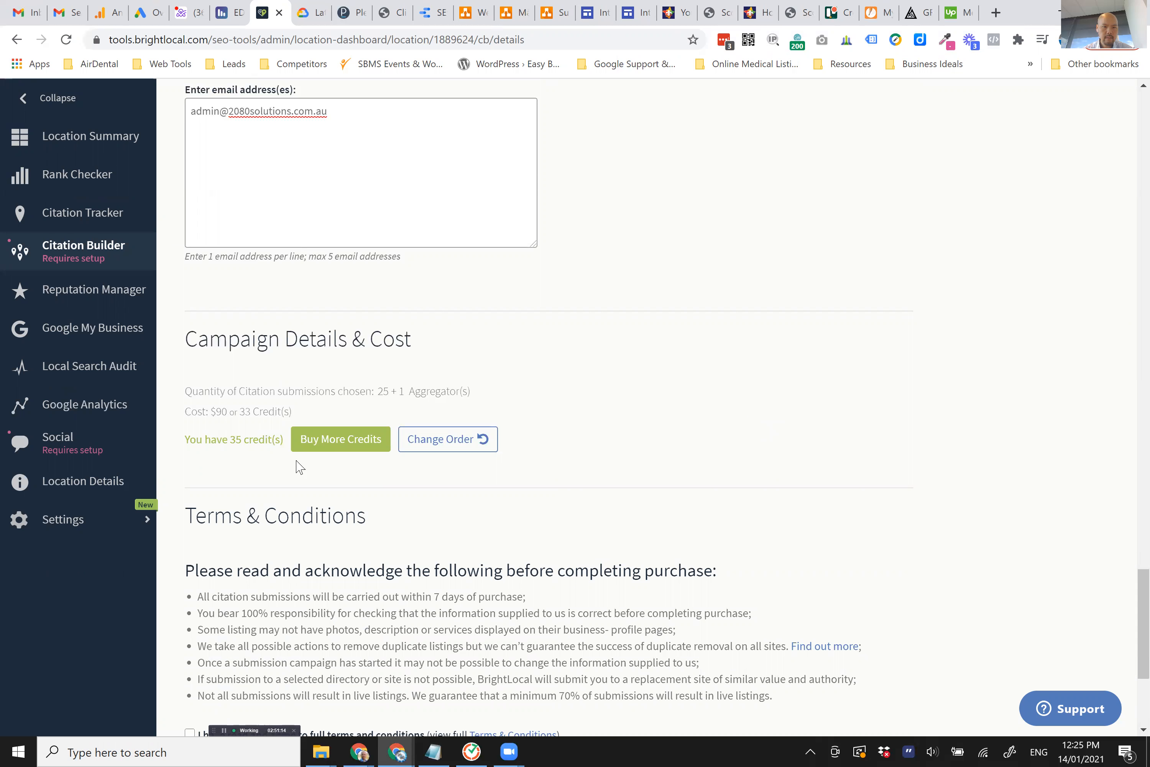
pyautogui.scroll(-4, 785, 403)
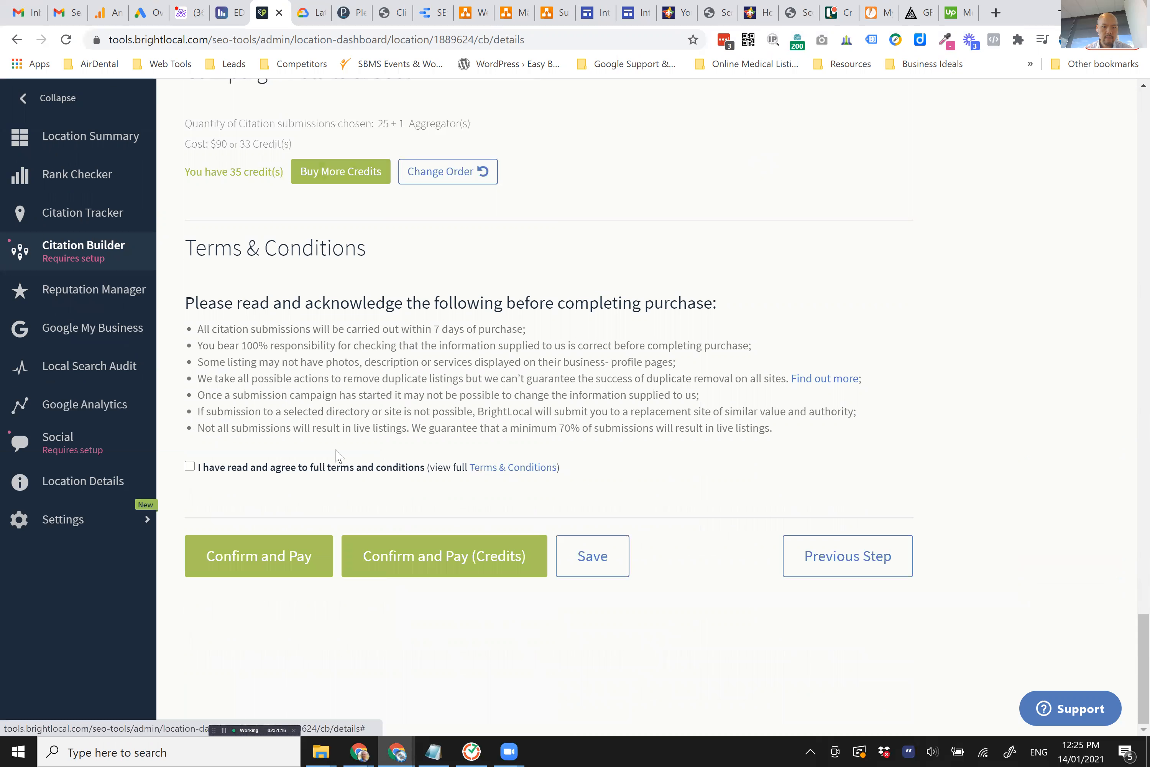
# - Agree to the full terms and conditions of the citation campaign
pyautogui.click(190, 467)
# - Try the option to fetch the business images from URLs and switch it off again
pyautogui.scroll(1, 918, 475)
pyautogui.scroll(12, 919, 475)
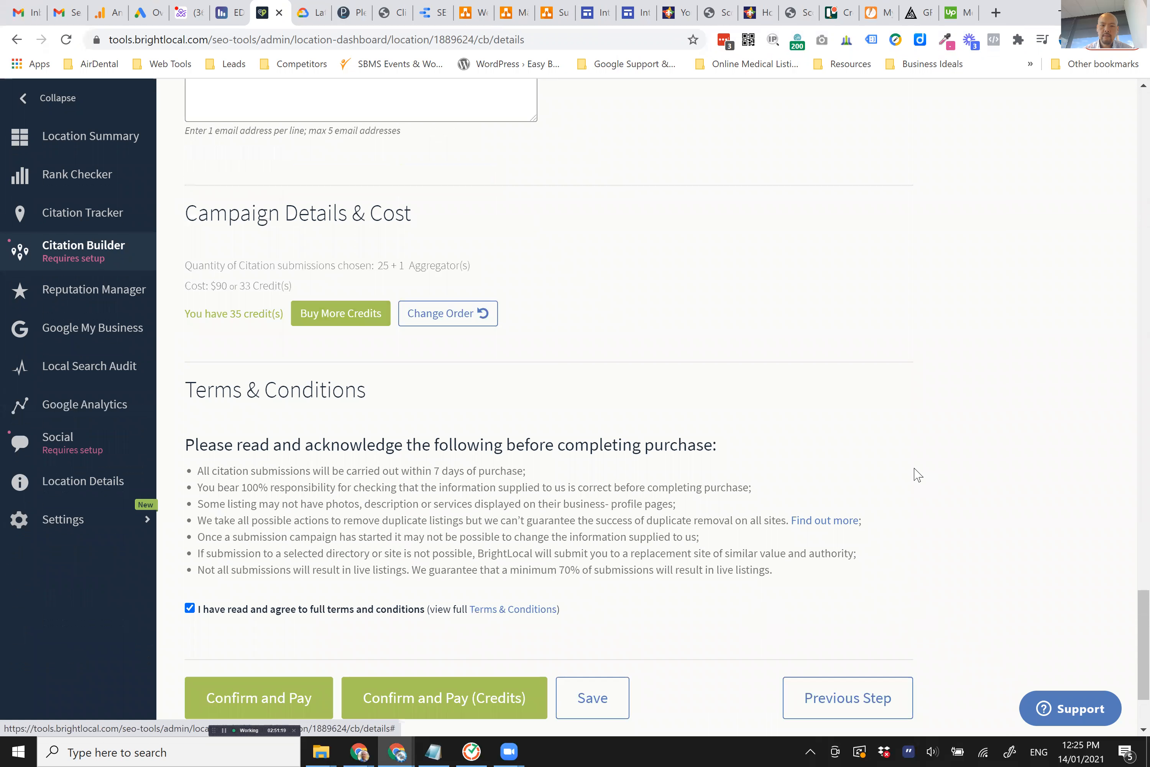
pyautogui.scroll(5, 916, 474)
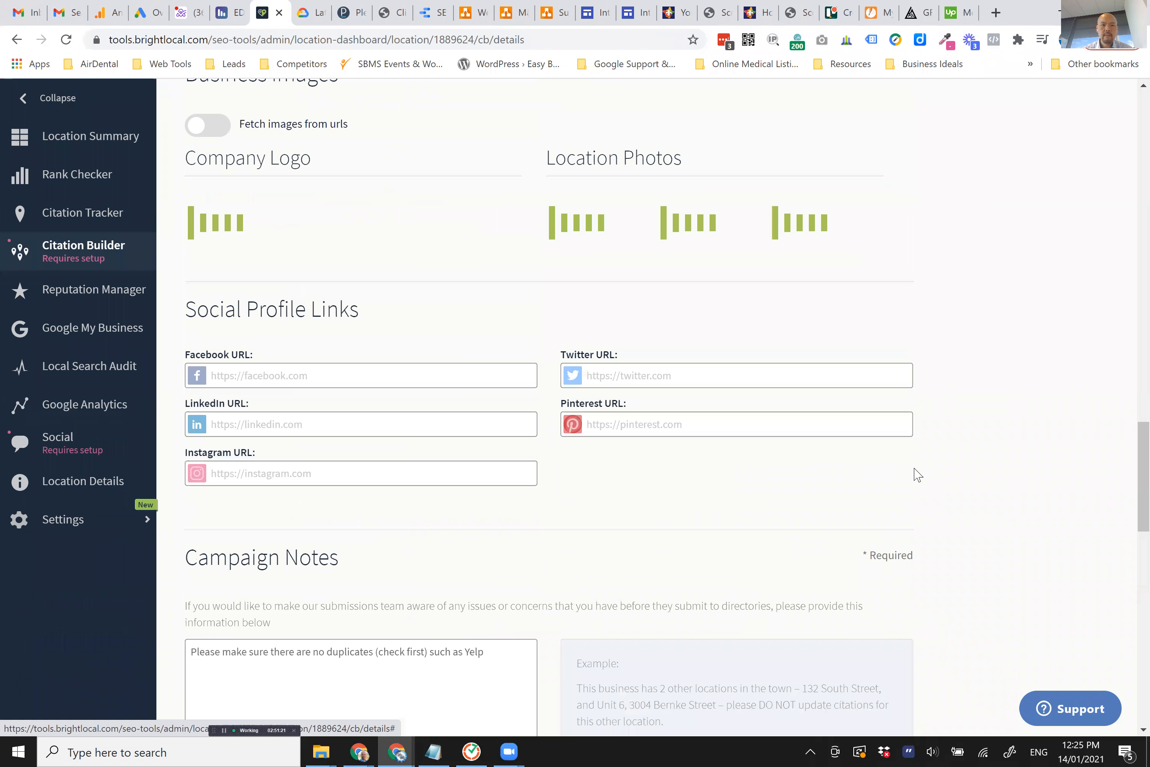
pyautogui.scroll(1, 376, 89)
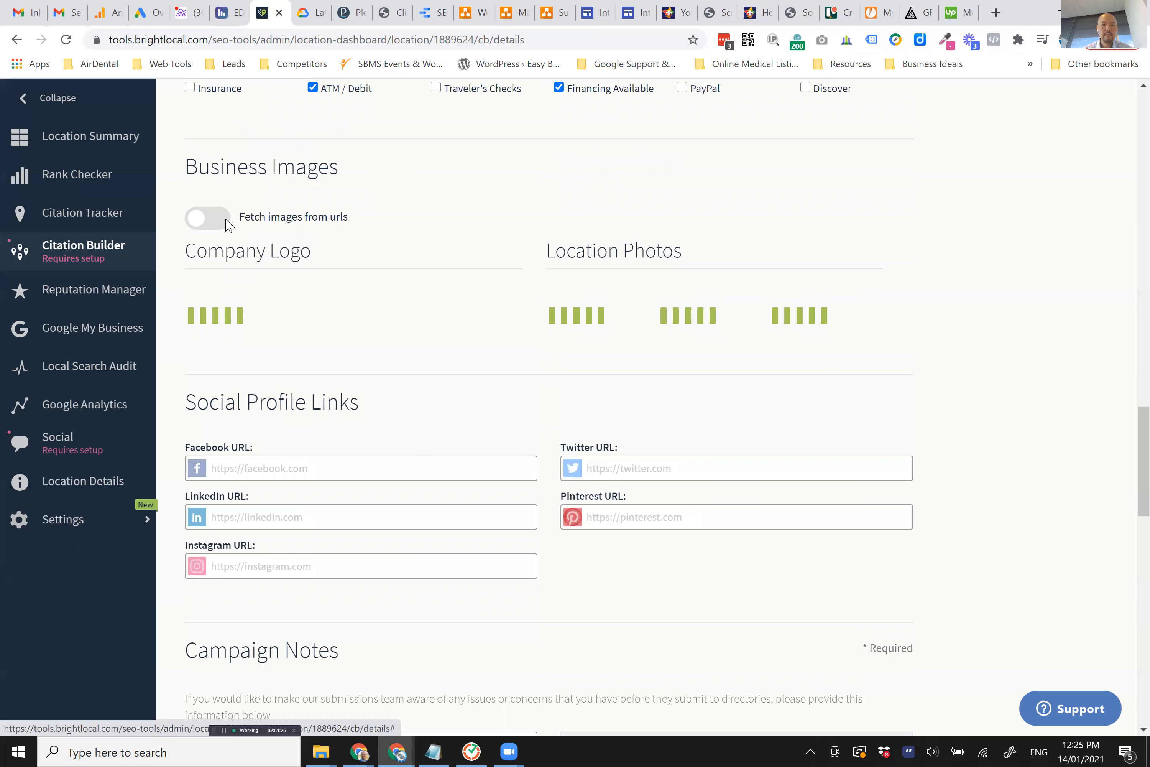
pyautogui.click(208, 221)
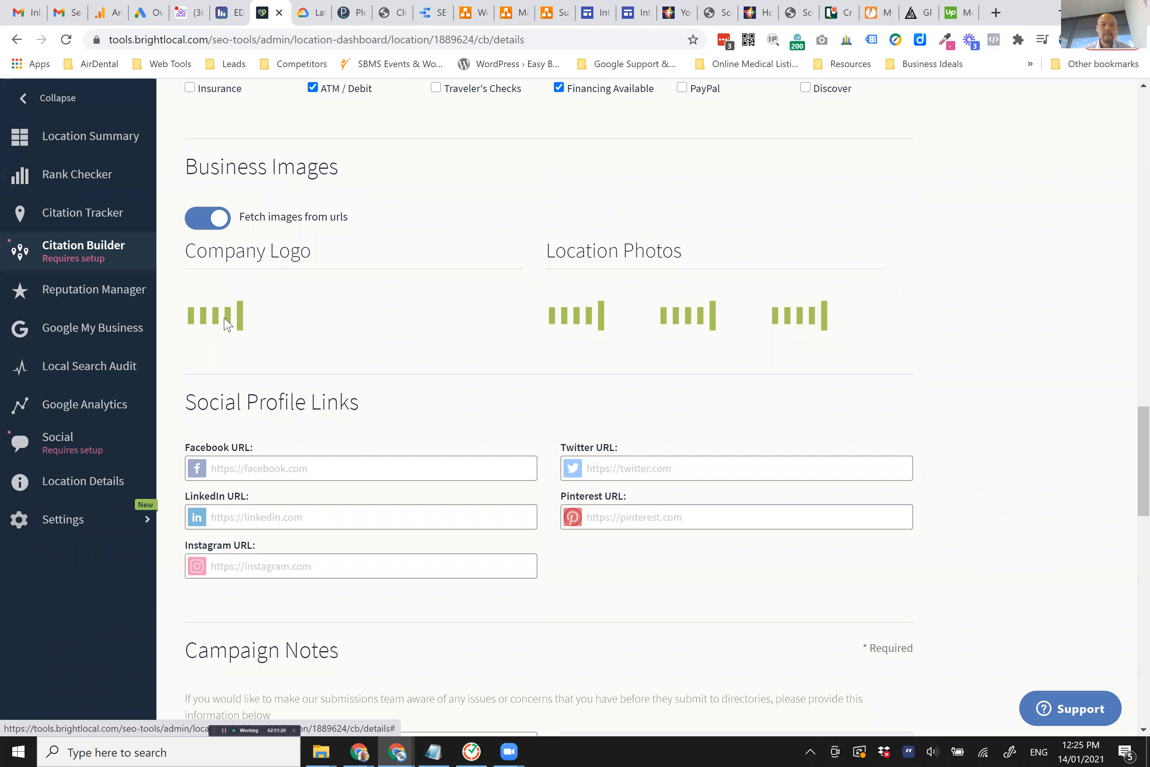
pyautogui.click(209, 222)
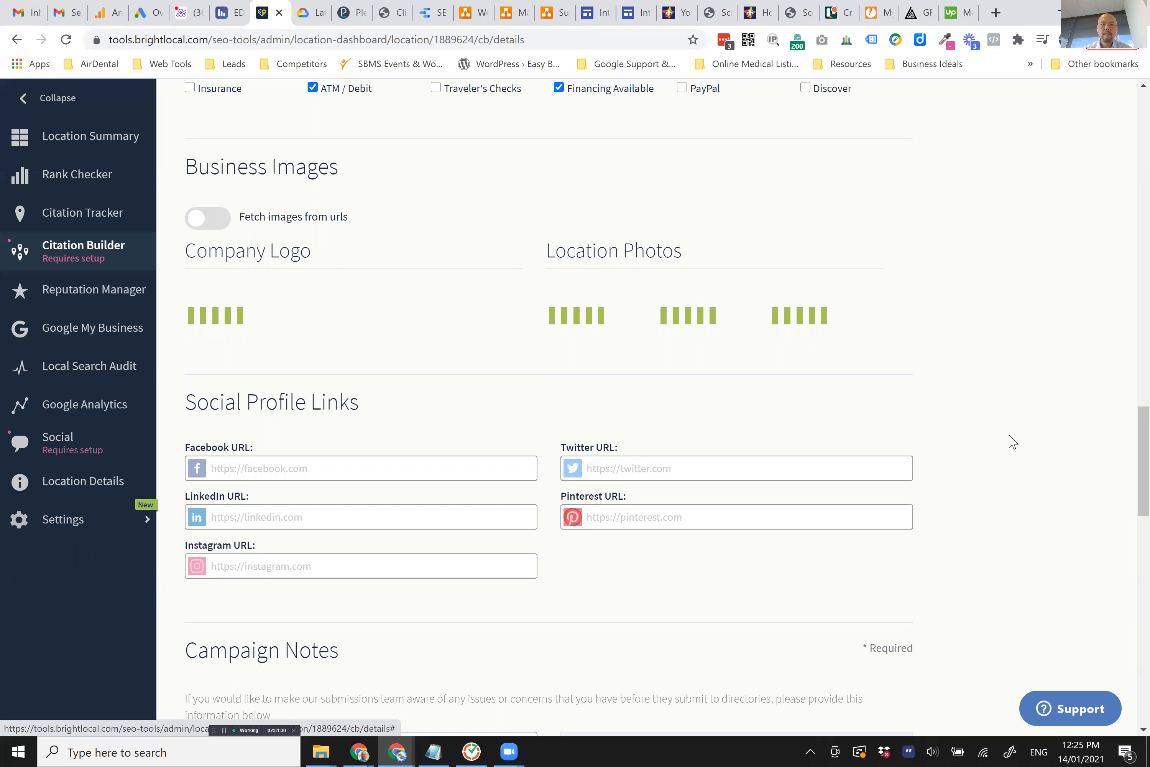
# - Add a second campaign note: "Photos not loading, but just get it from their Google My Business (& Website"
pyautogui.scroll(-5, 459, 444)
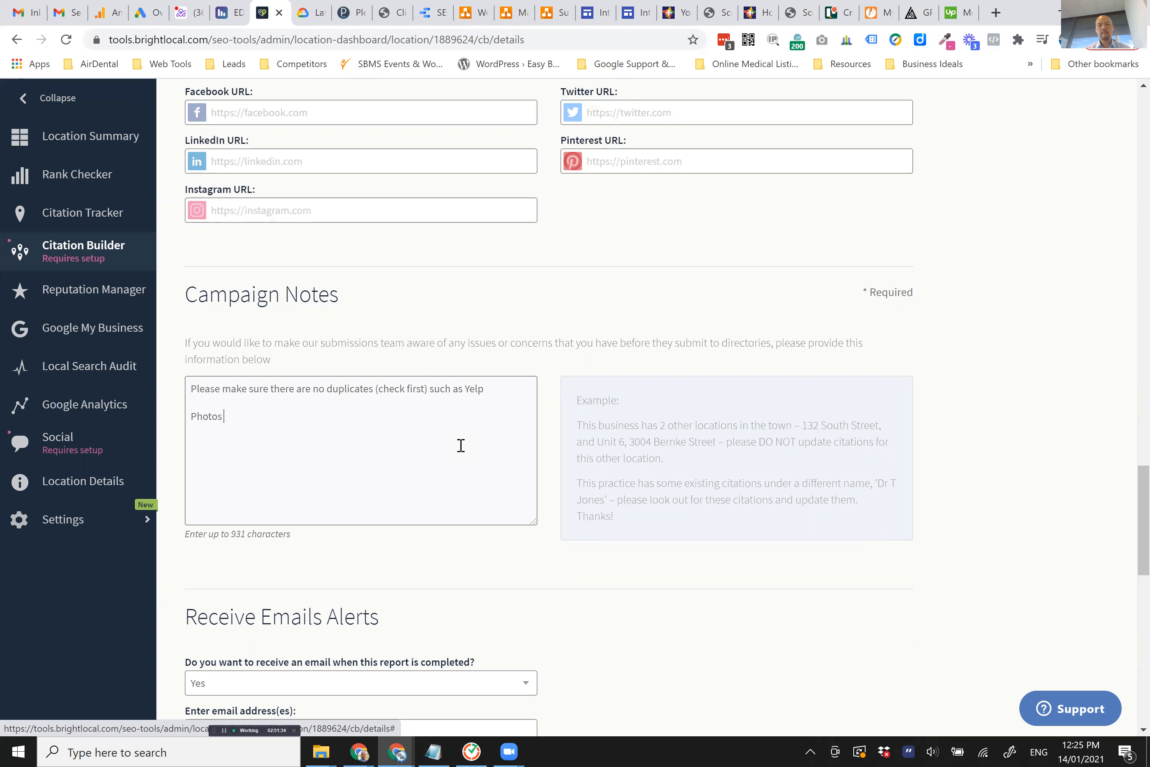
pyautogui.write('t just get it from their')
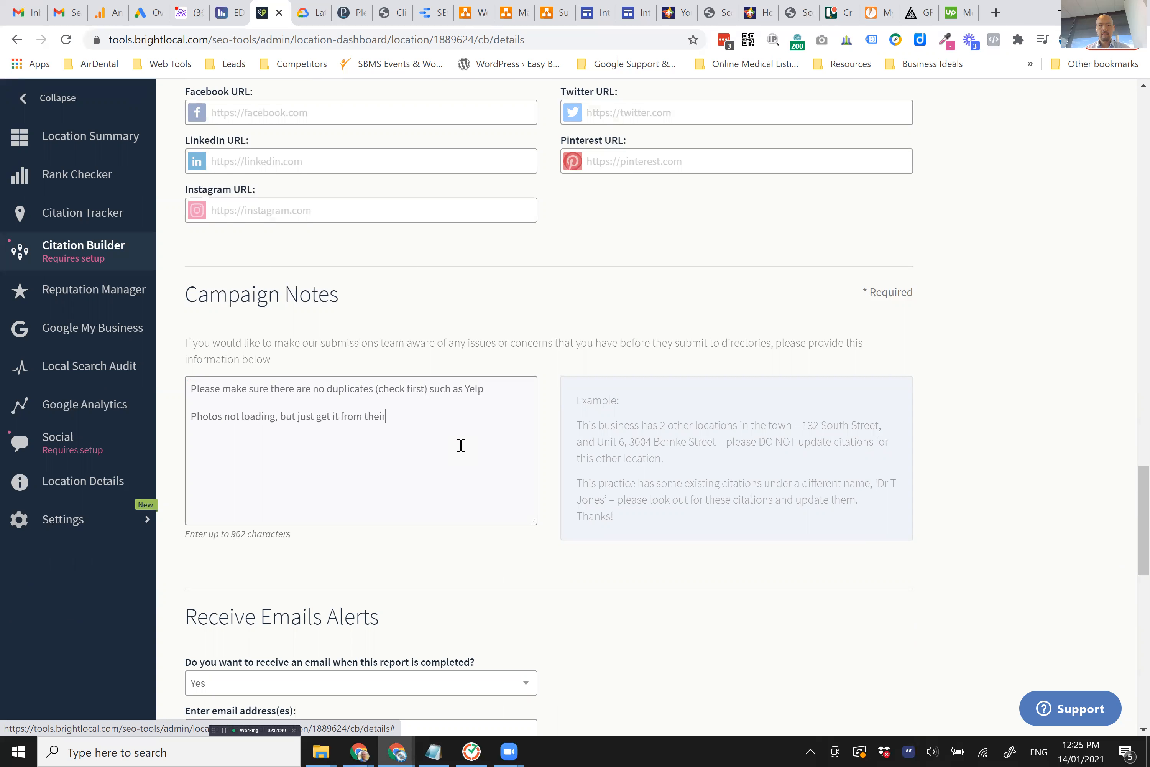
pyautogui.write(' Google My Business & Website')
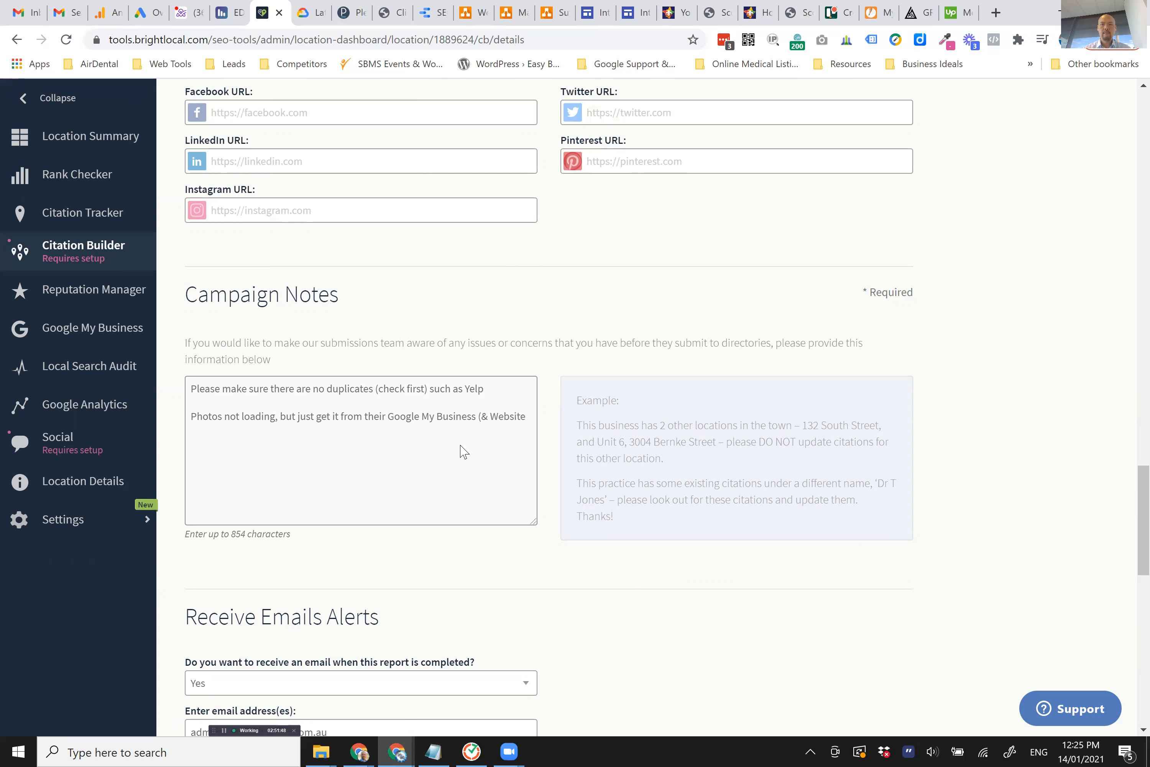
# - Copy the elwoodfamilydentist.com.au address from a new browser tab and add it in parentheses after "Website" in the campaign note
pyautogui.hotkey('ctrl', 't')
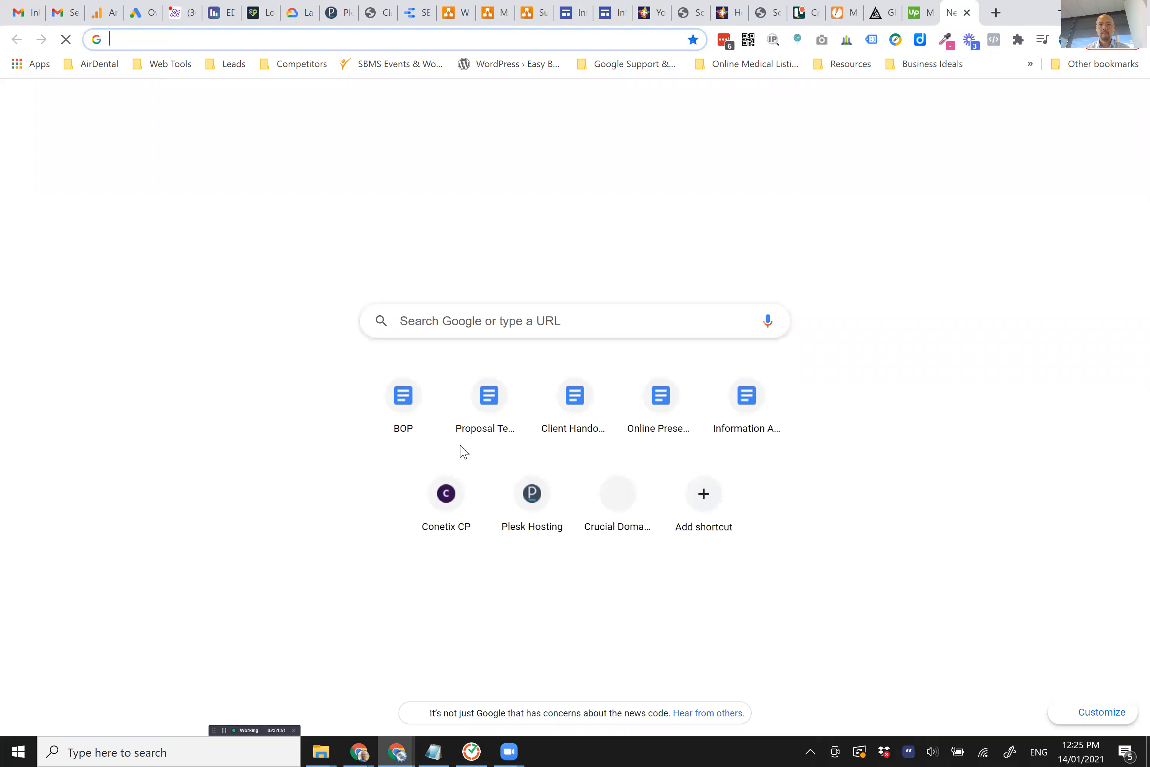
pyautogui.write('elwood')
pyautogui.press('BackSpace')
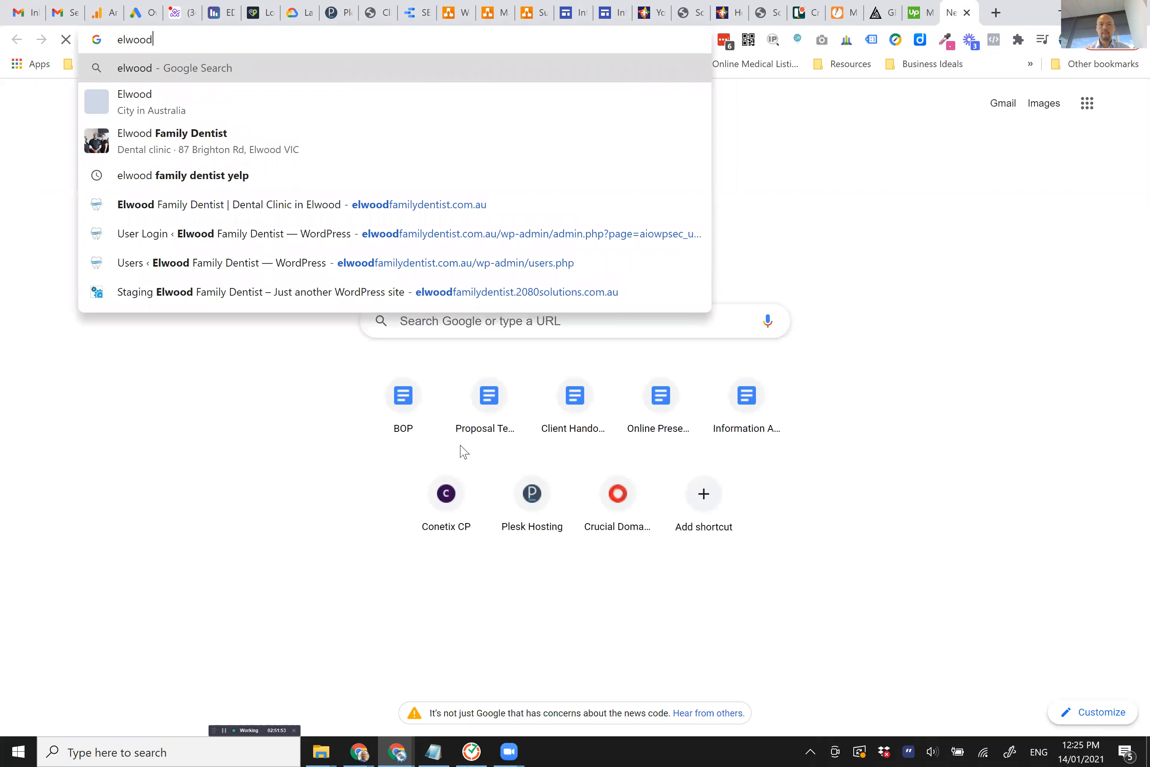
pyautogui.write('f')
pyautogui.hotkey('ctrl', 'a')
pyautogui.hotkey('ctrl', 'c')
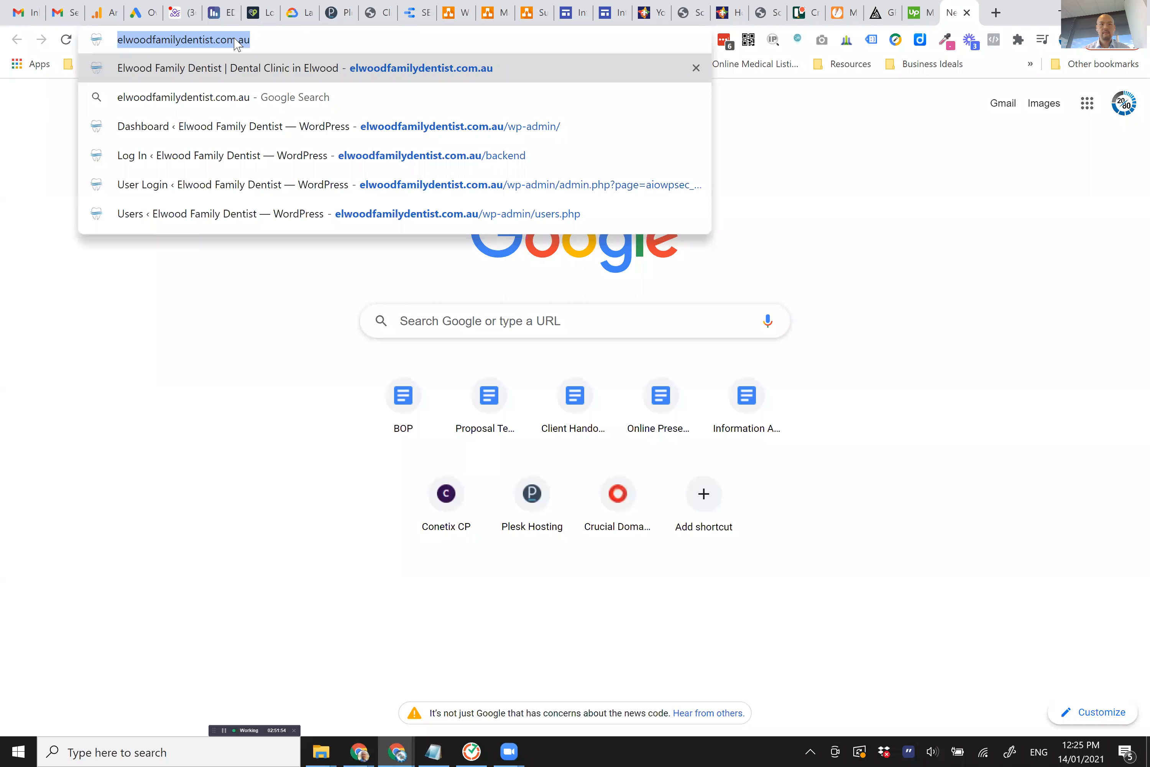
pyautogui.click(255, 12)
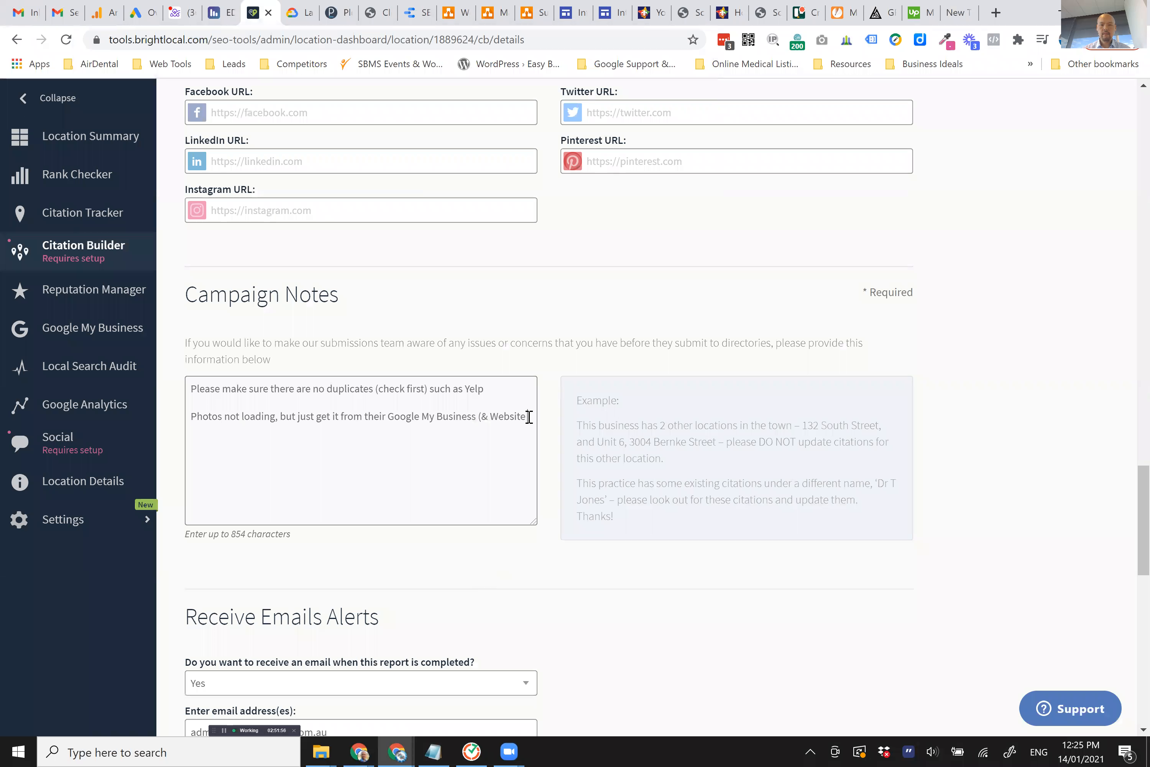
pyautogui.hotkey('ctrl', 'v')
pyautogui.write(')')
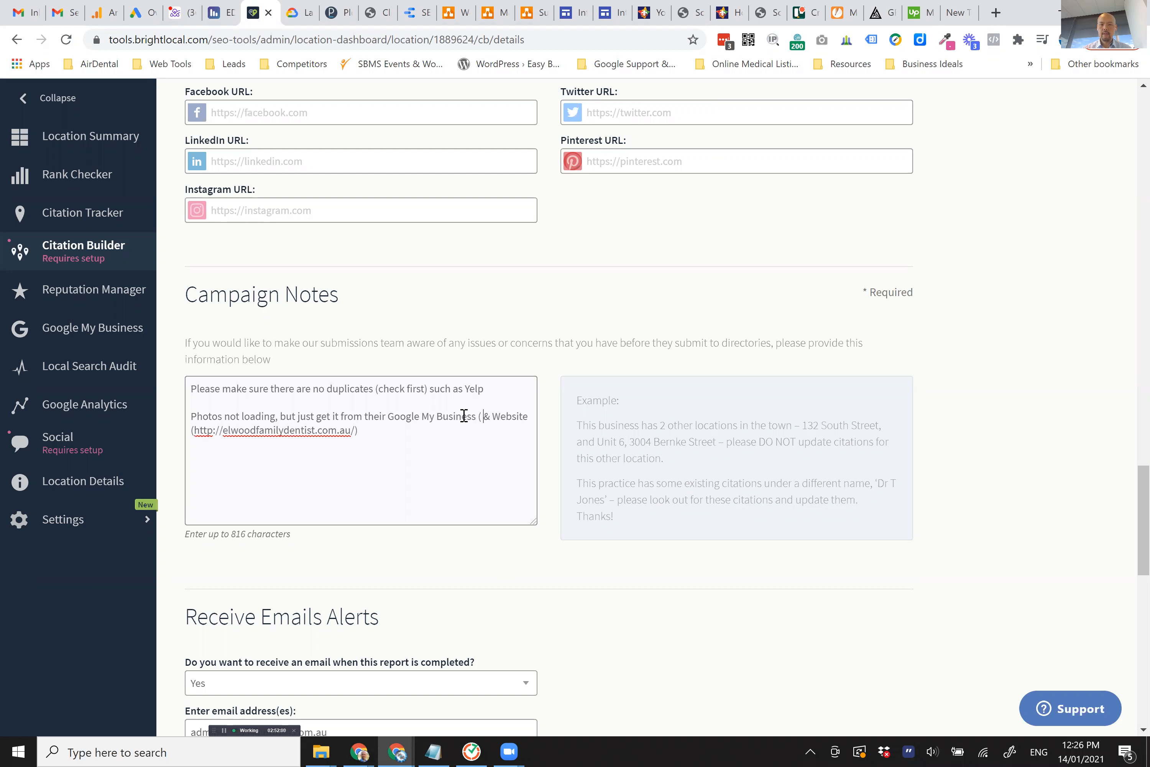
# - Close the empty parentheses after "Google My Business" in the note, and search Google for "elwood family dentist"
pyautogui.write(' )')
pyautogui.click(958, 12)
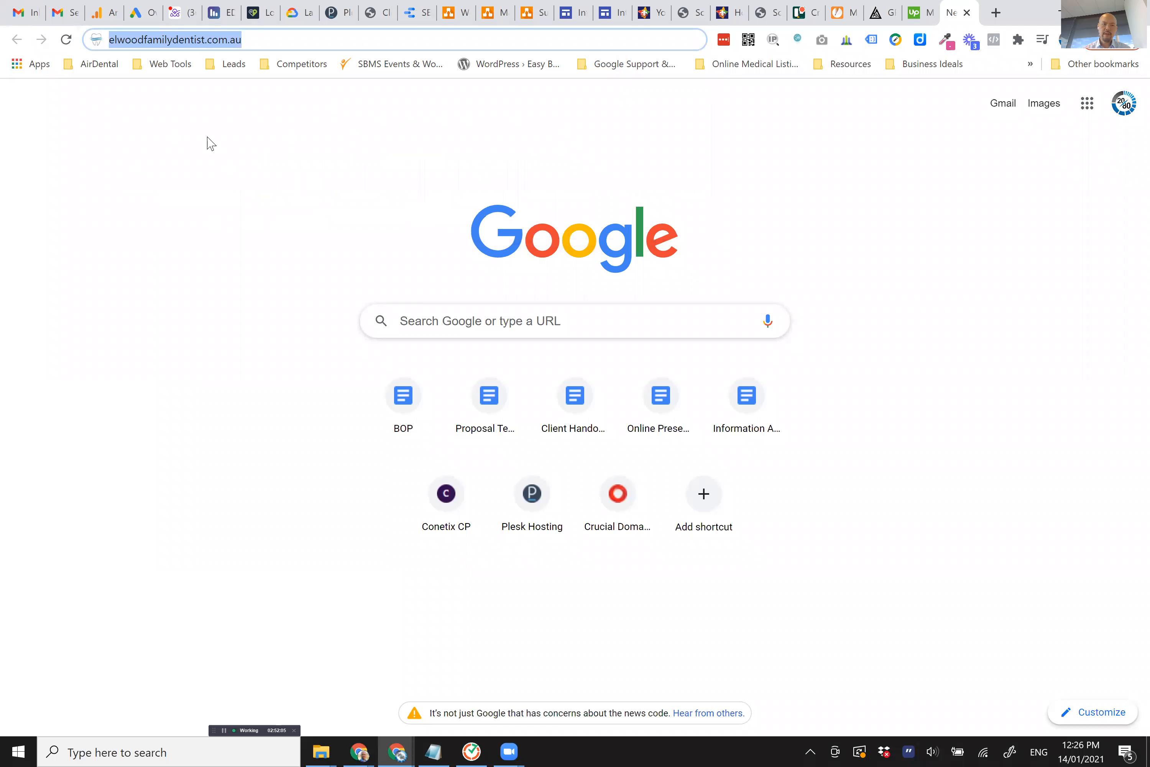
pyautogui.write('el')
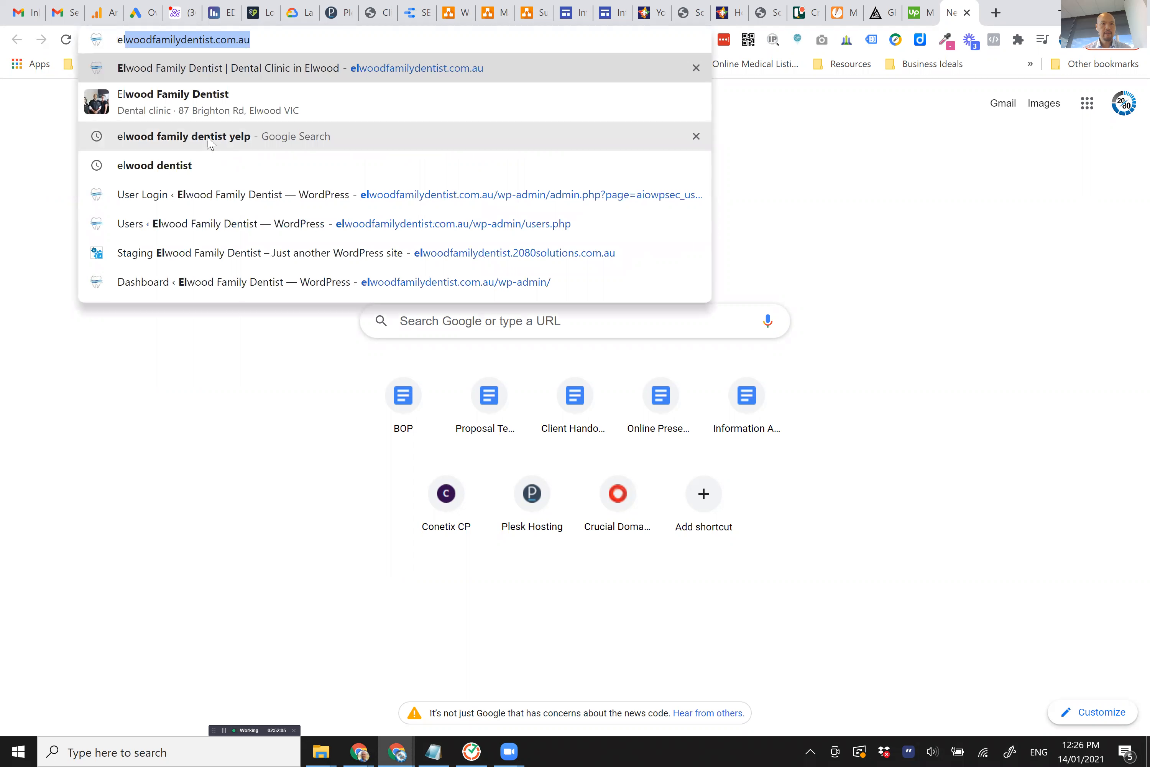
pyautogui.write('wood famil')
pyautogui.press('Return')
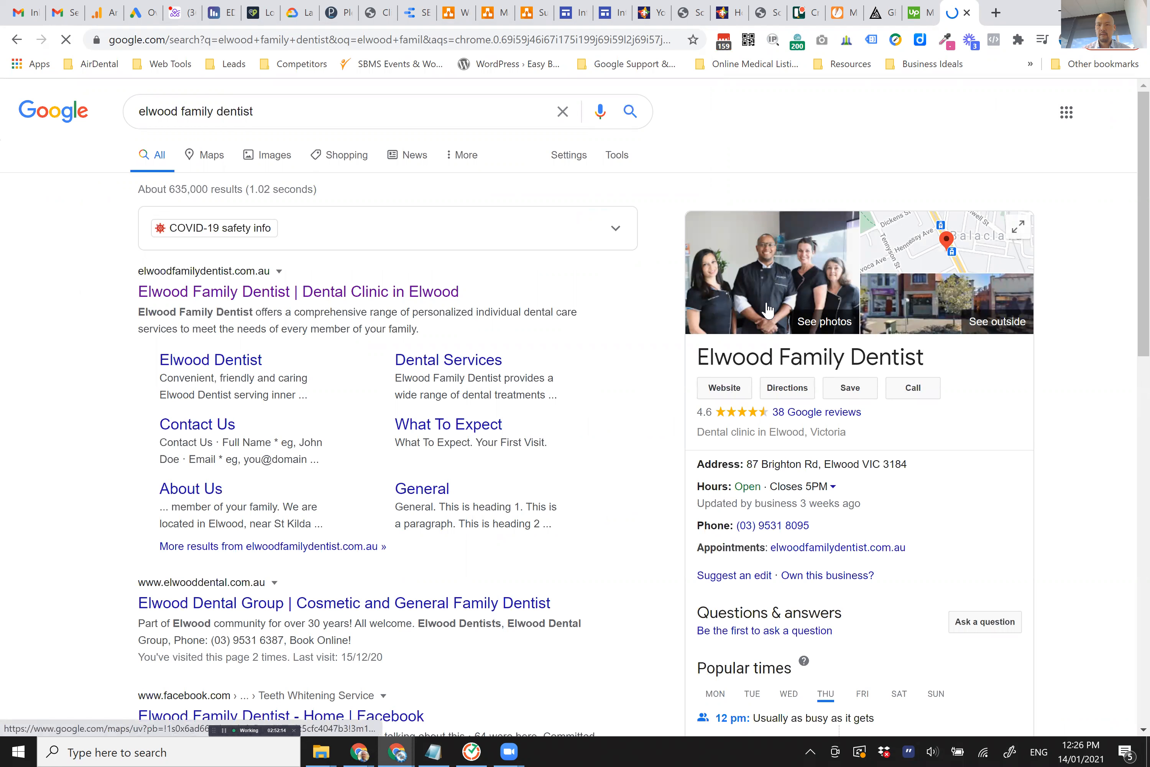
pyautogui.click(286, 45)
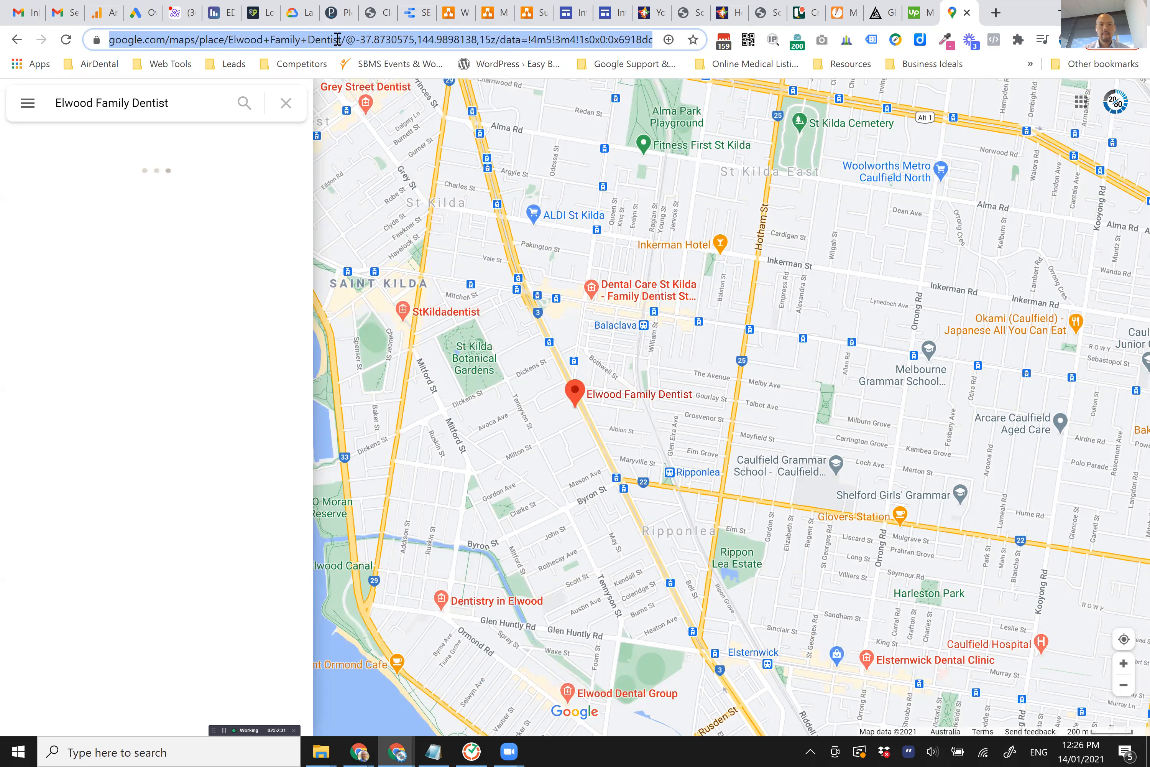
pyautogui.click(344, 39)
pyautogui.click(407, 40)
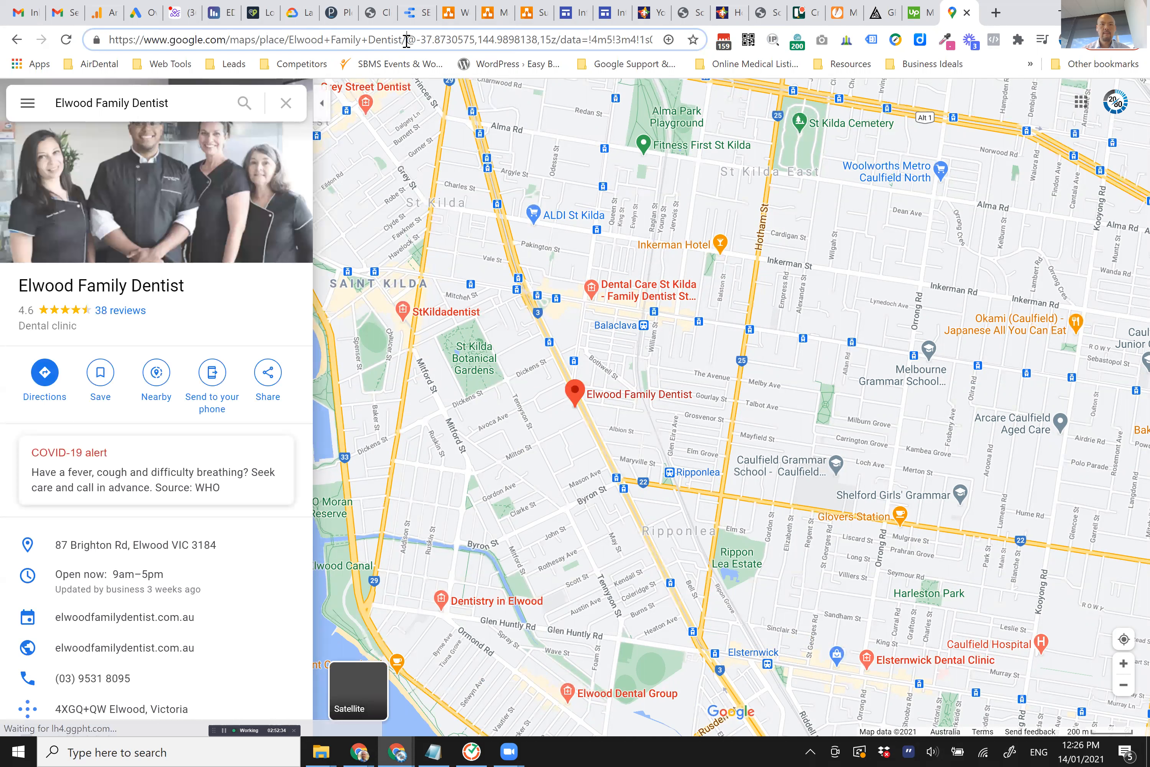
pyautogui.hotkey('shift', 'End')
pyautogui.press('Delete')
pyautogui.hotkey('ctrl', 'a')
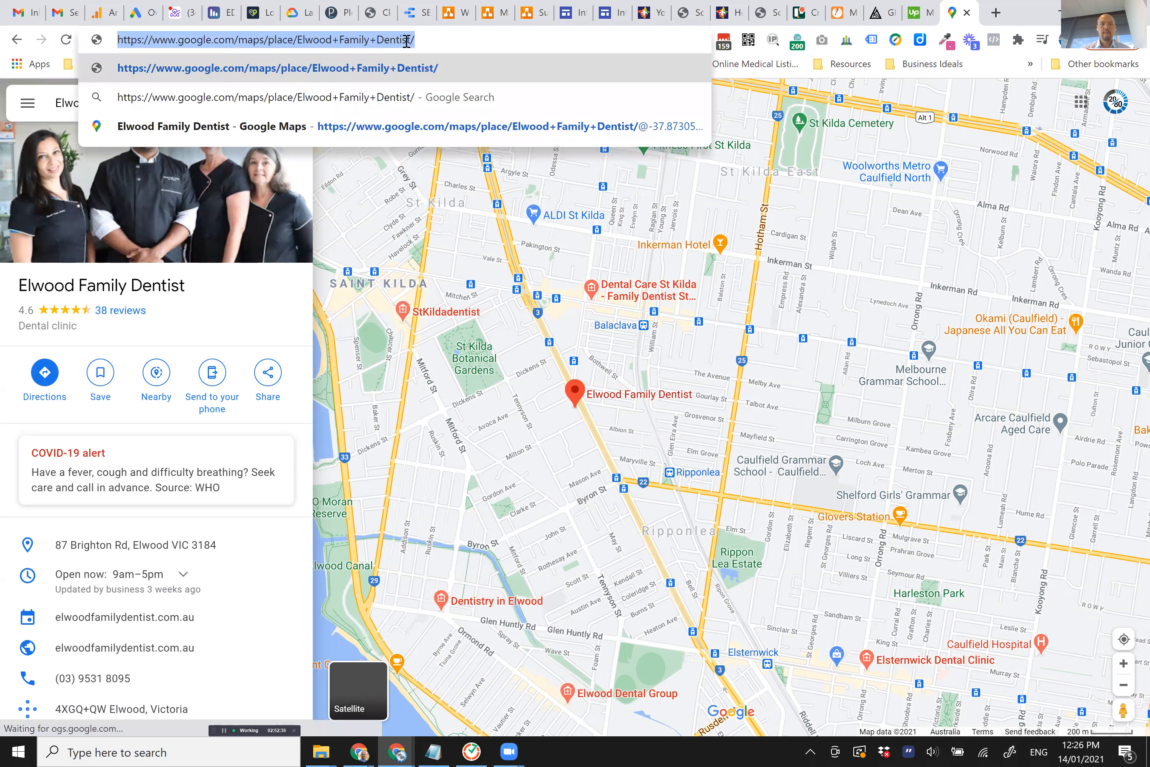
pyautogui.press('Return')
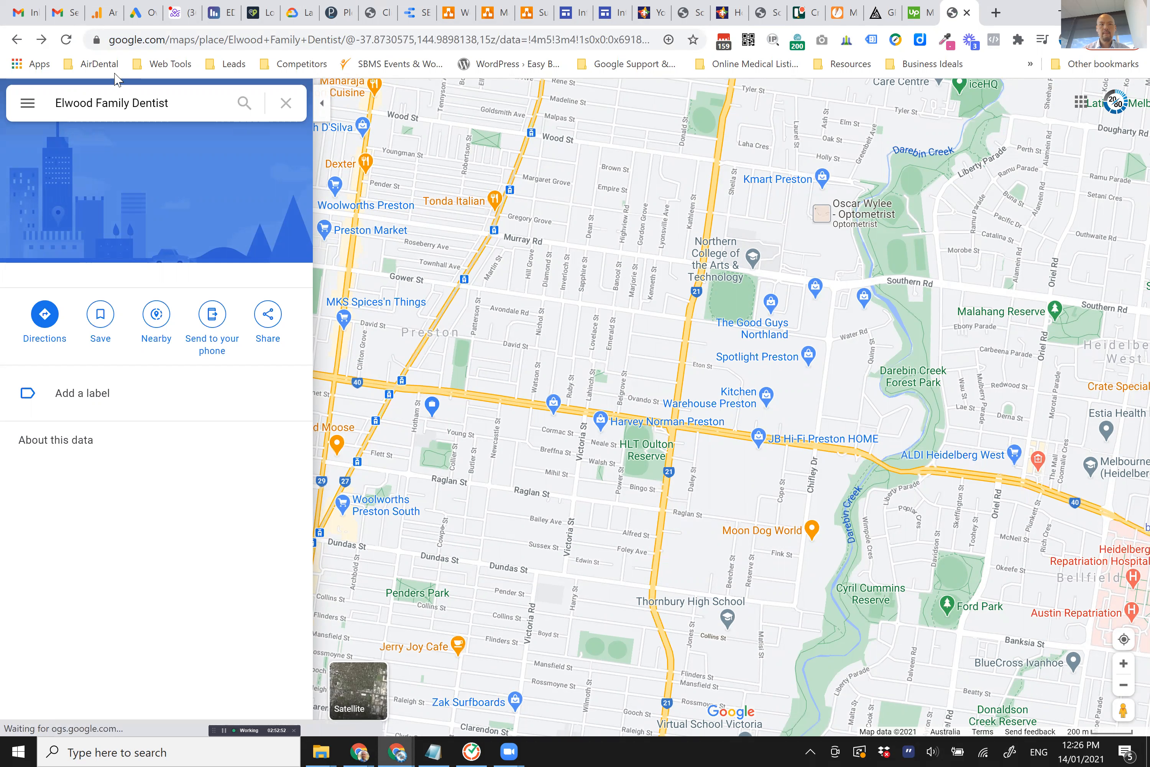
pyautogui.click(17, 40)
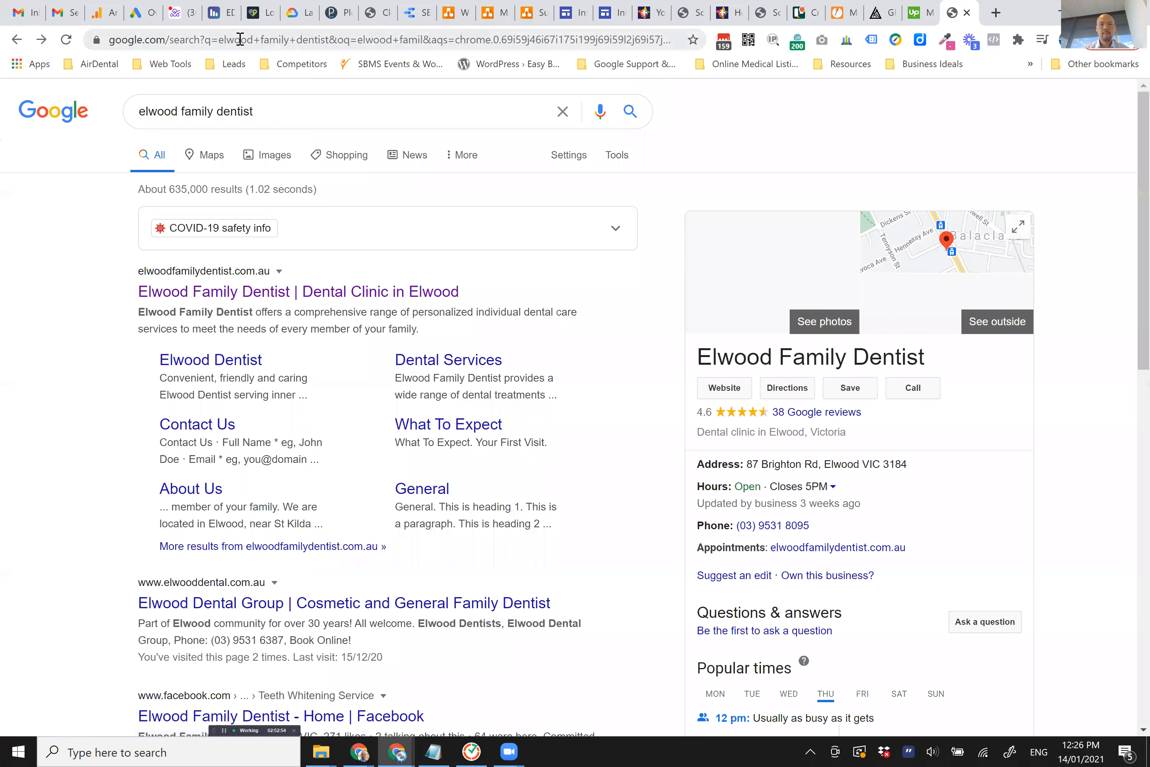
# - Look through the practice's Google business listing for a link to its profile, including the send-to-phone option
pyautogui.click(242, 44)
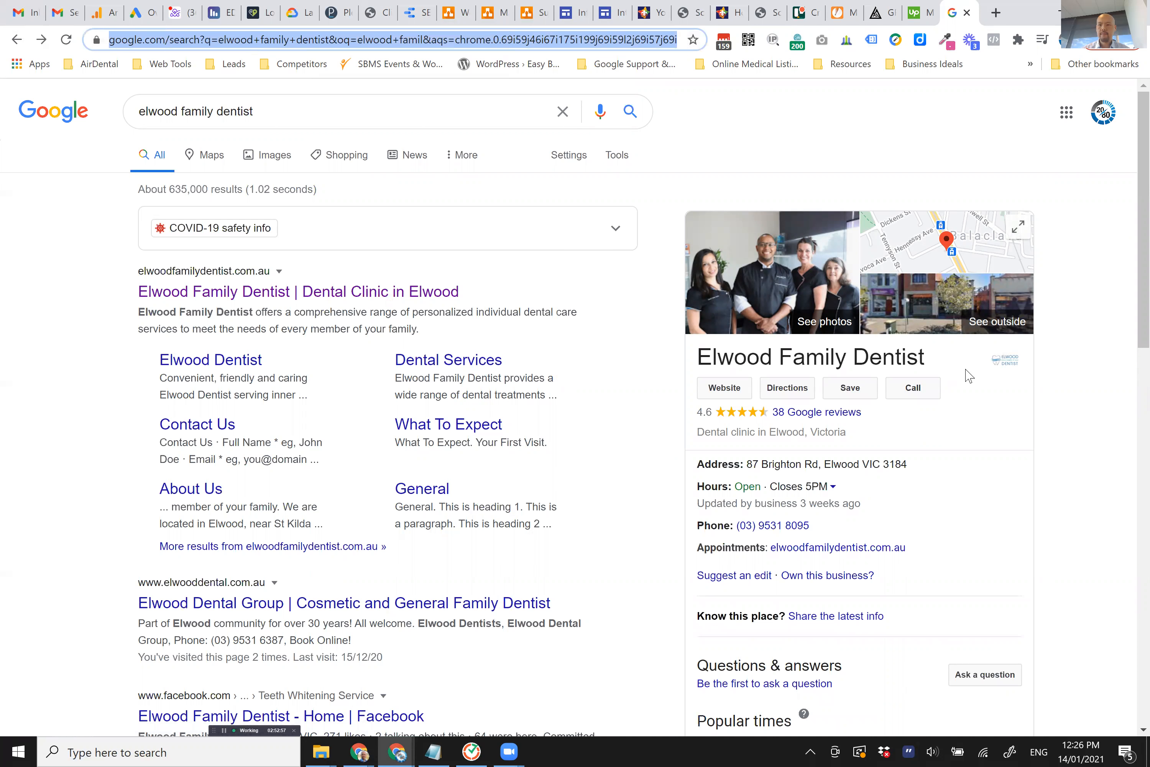
pyautogui.scroll(-3, 834, 523)
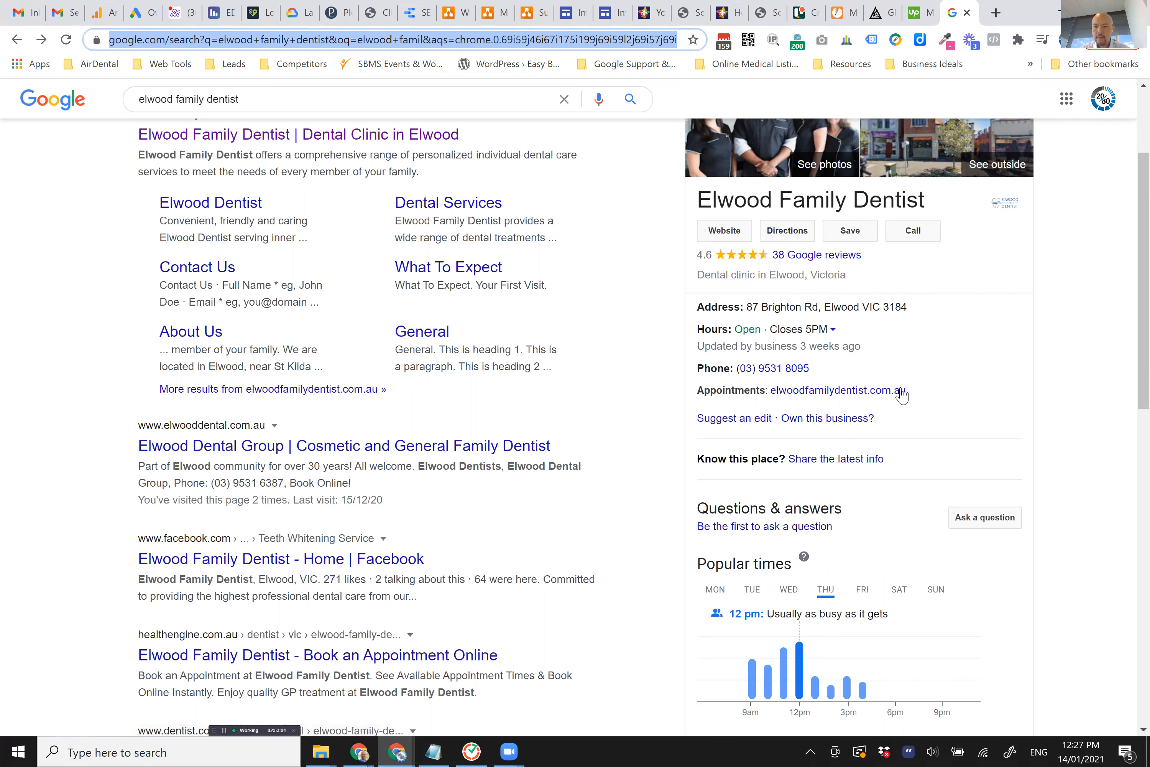
pyautogui.scroll(-8, 898, 391)
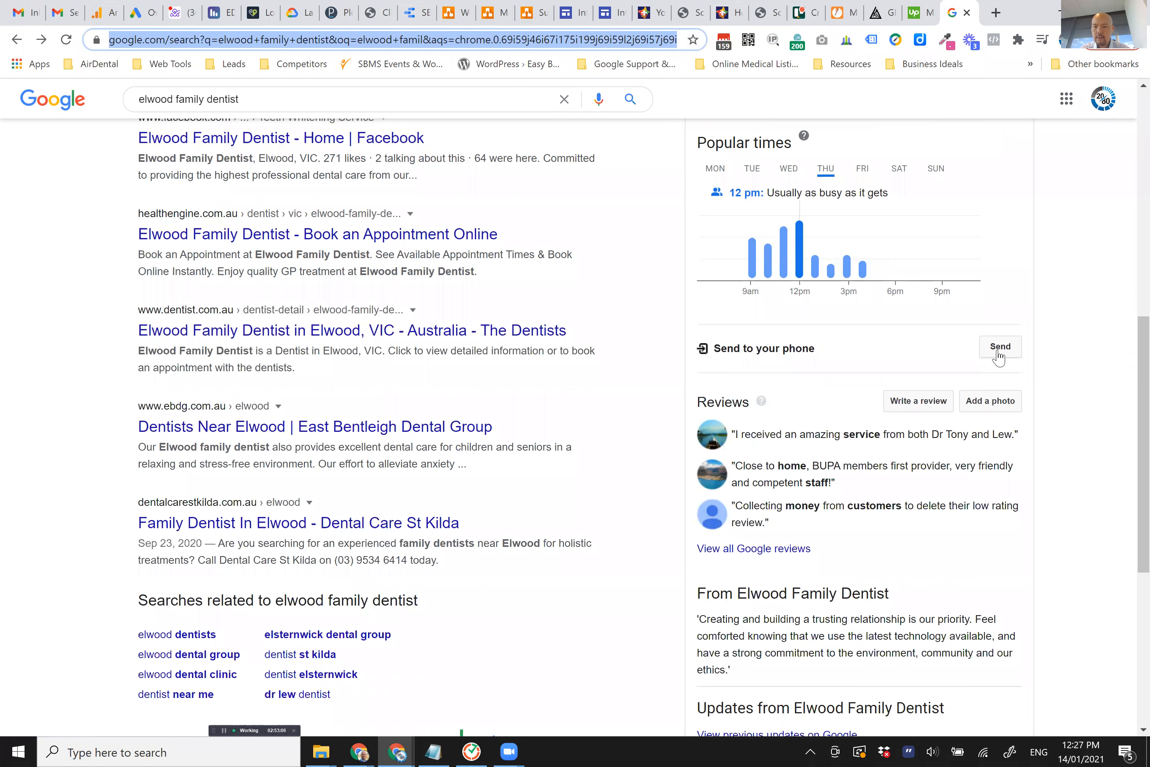
pyautogui.scroll(-6, 998, 357)
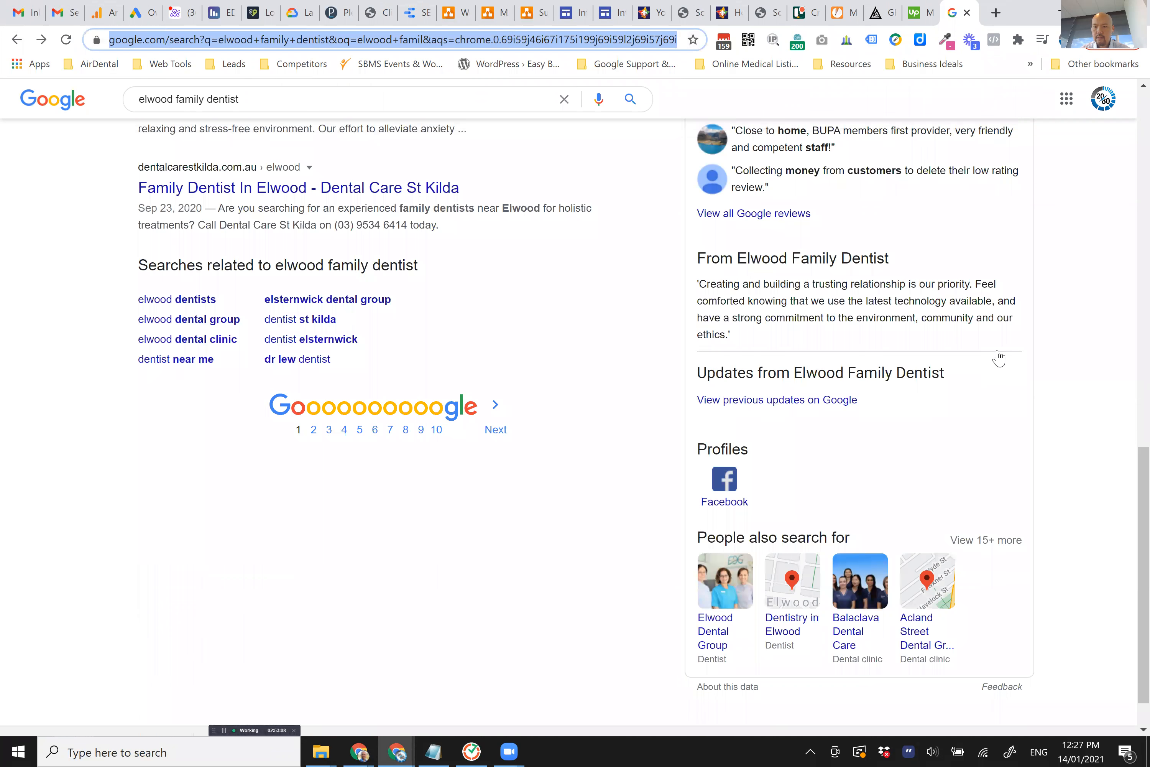
pyautogui.scroll(-1, 999, 358)
pyautogui.scroll(8, 998, 356)
pyautogui.click(1001, 372)
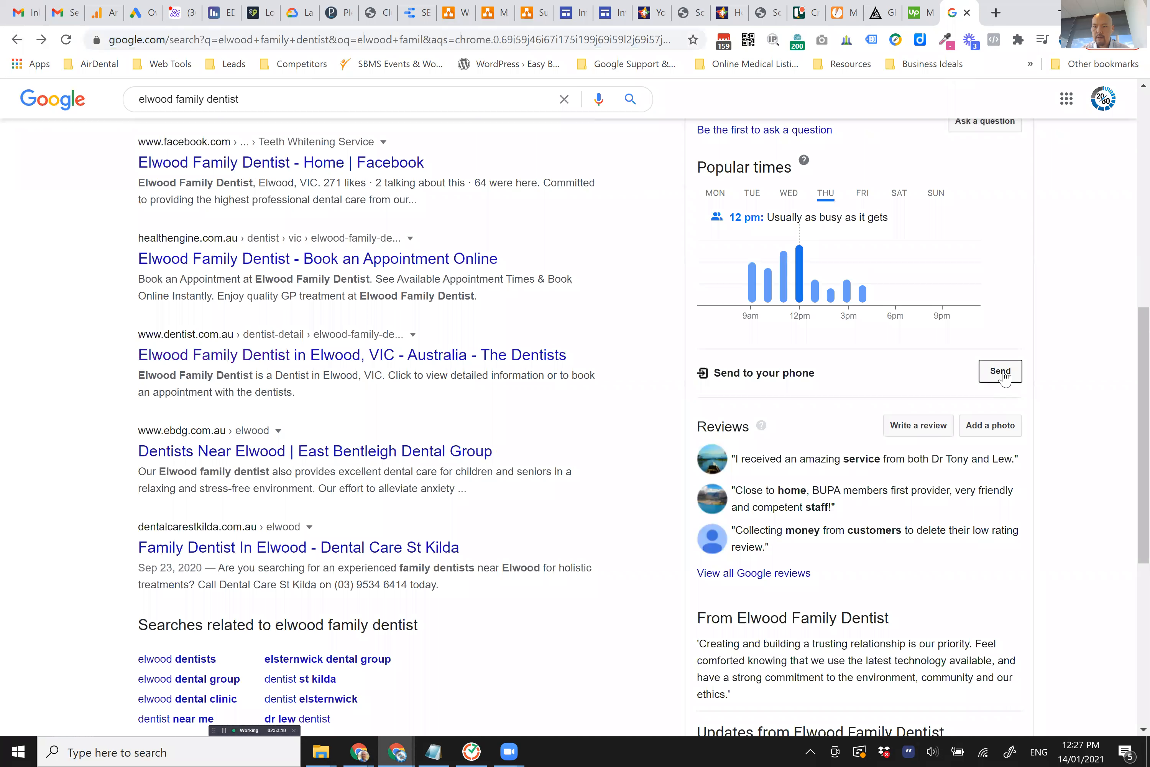
pyautogui.click(1085, 398)
pyautogui.scroll(5, 1085, 398)
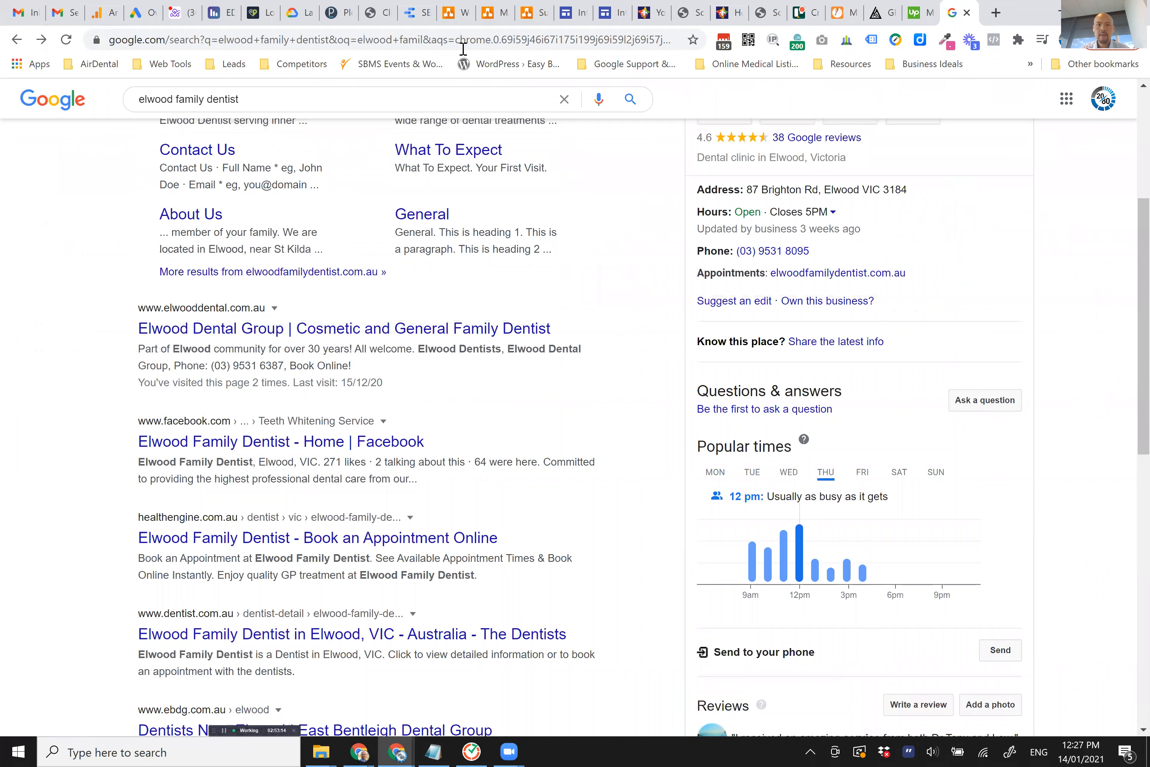
# - Paste the Google search results address for the practice into the parentheses after "Google My Business" in the campaign note
pyautogui.click(439, 44)
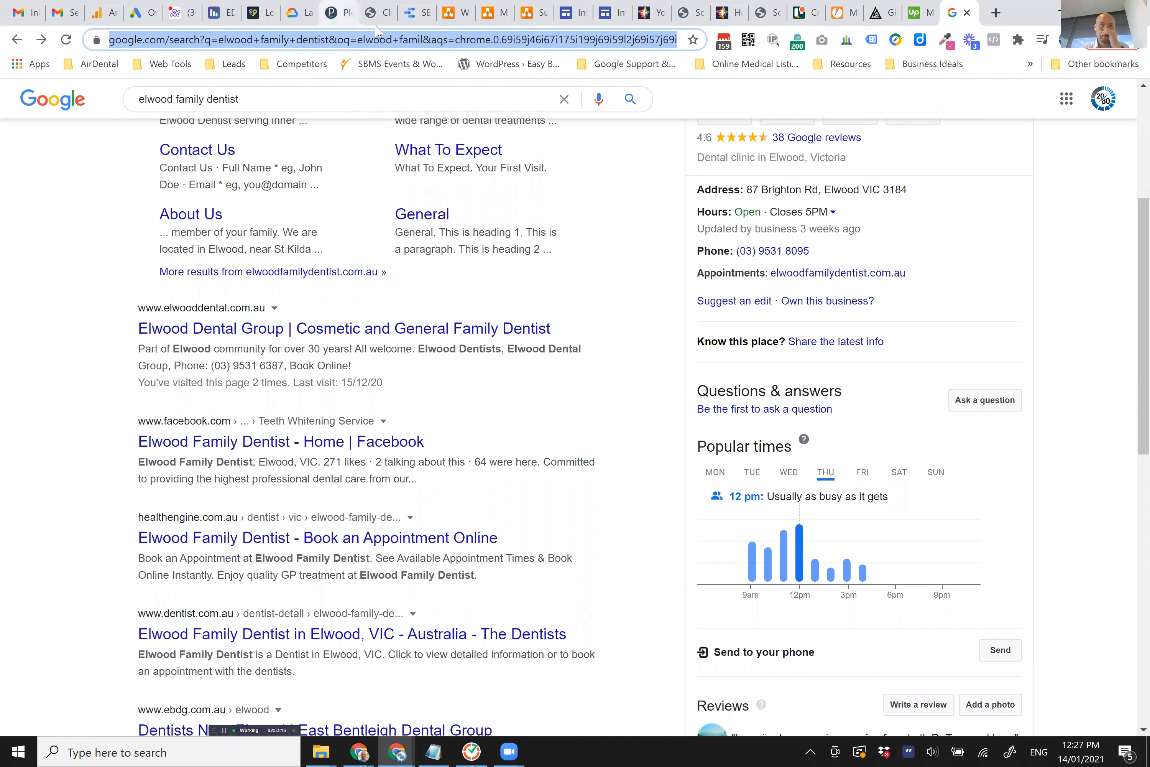
pyautogui.click(261, 13)
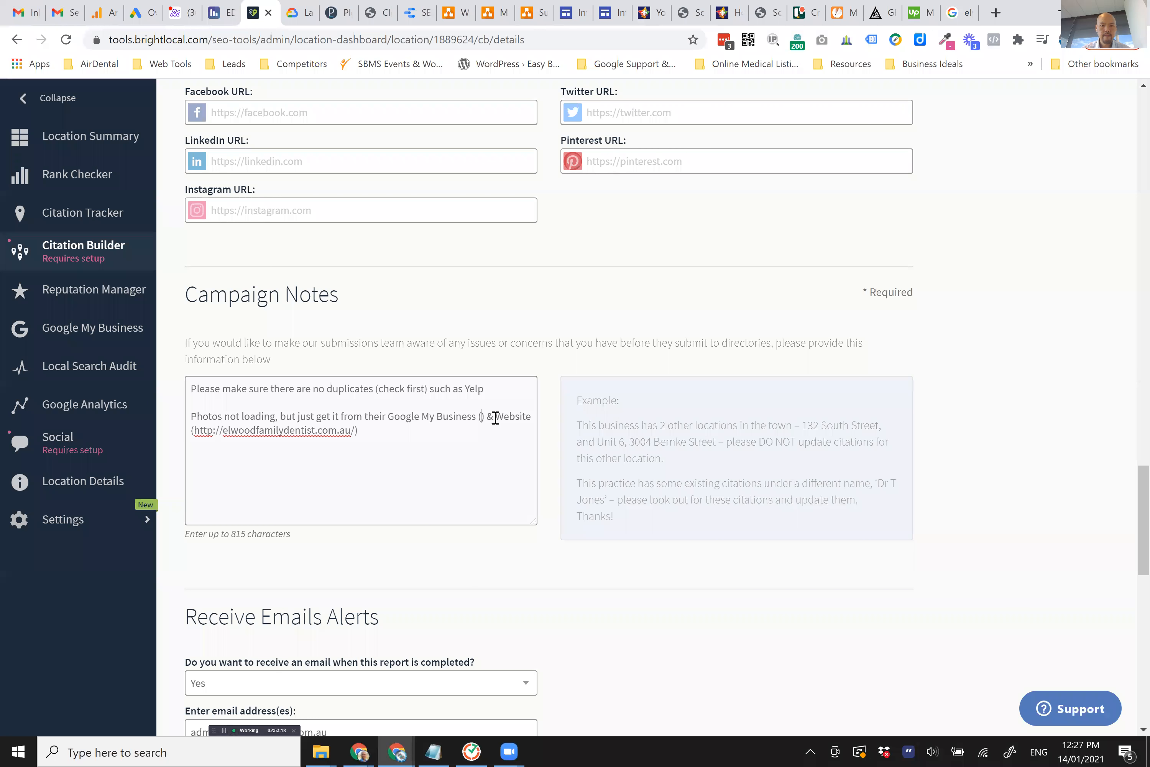
pyautogui.write('https://www.google.com/search?q=elwood+family+dentist&oq=elwood+famil&aqs=chrome.0.69i59j46i67i175i199j69i59l2j69i57j69i60l3.4803j0j7&sourceid=chrome&ie=UTF-8')
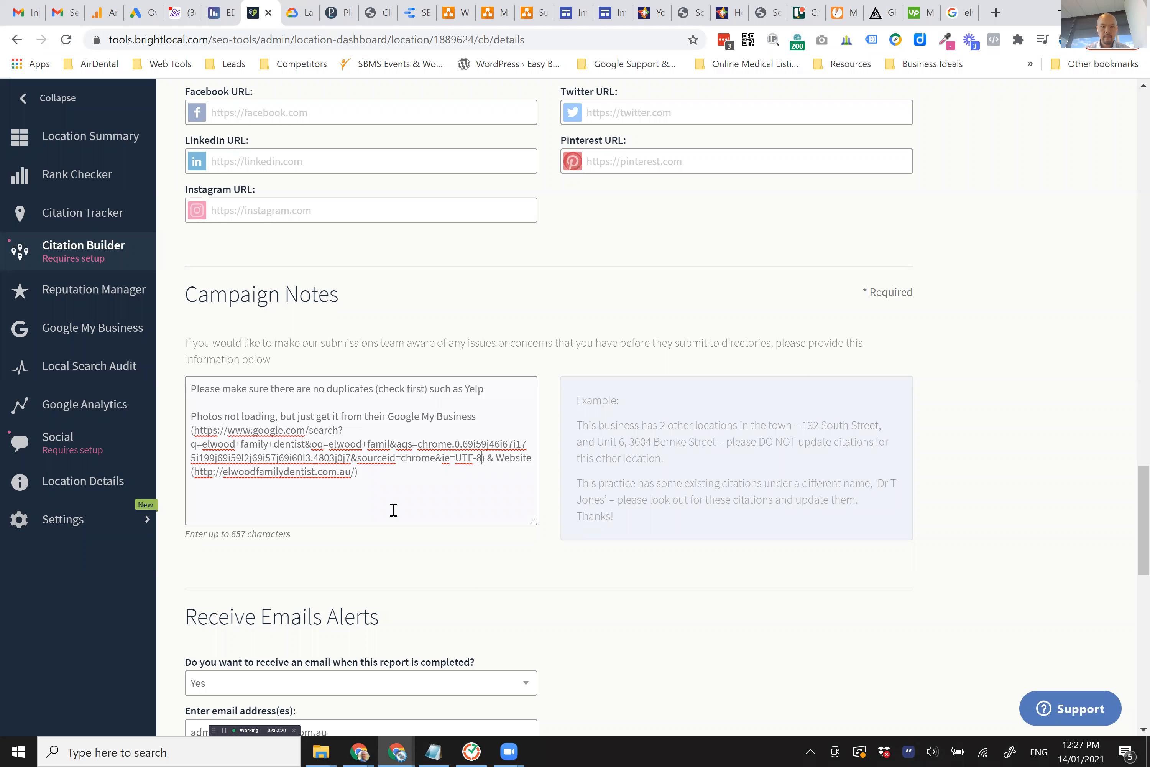
# - Review the finished campaign form from the images and notes down to the cost, terms and payment options
pyautogui.scroll(-1, 462, 473)
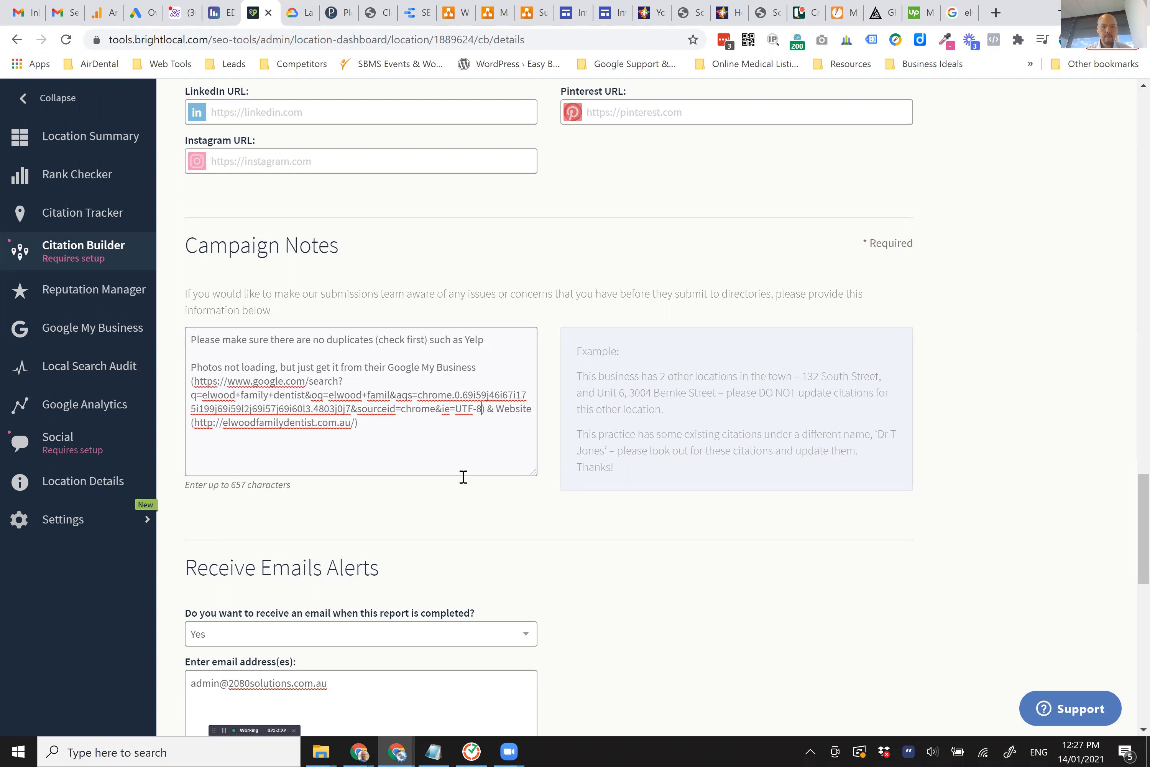
pyautogui.scroll(5, 663, 503)
pyautogui.scroll(3, 673, 409)
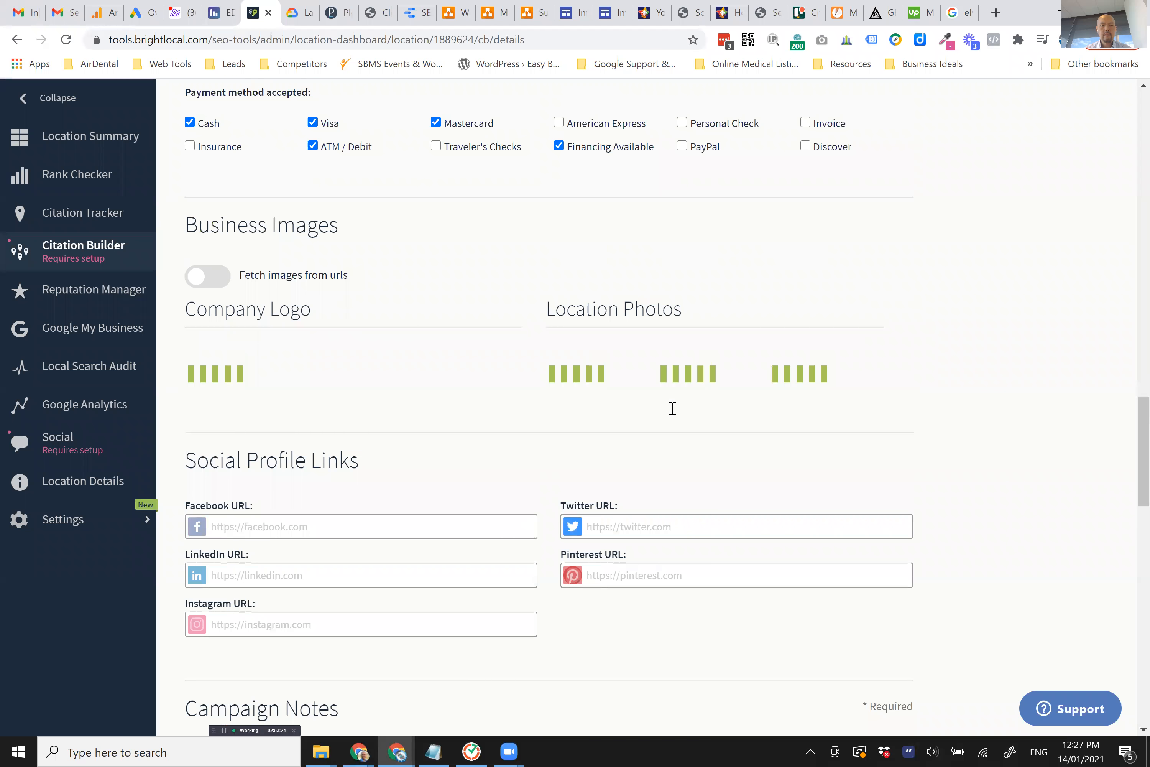
pyautogui.scroll(-15, 673, 407)
pyautogui.scroll(2, 674, 414)
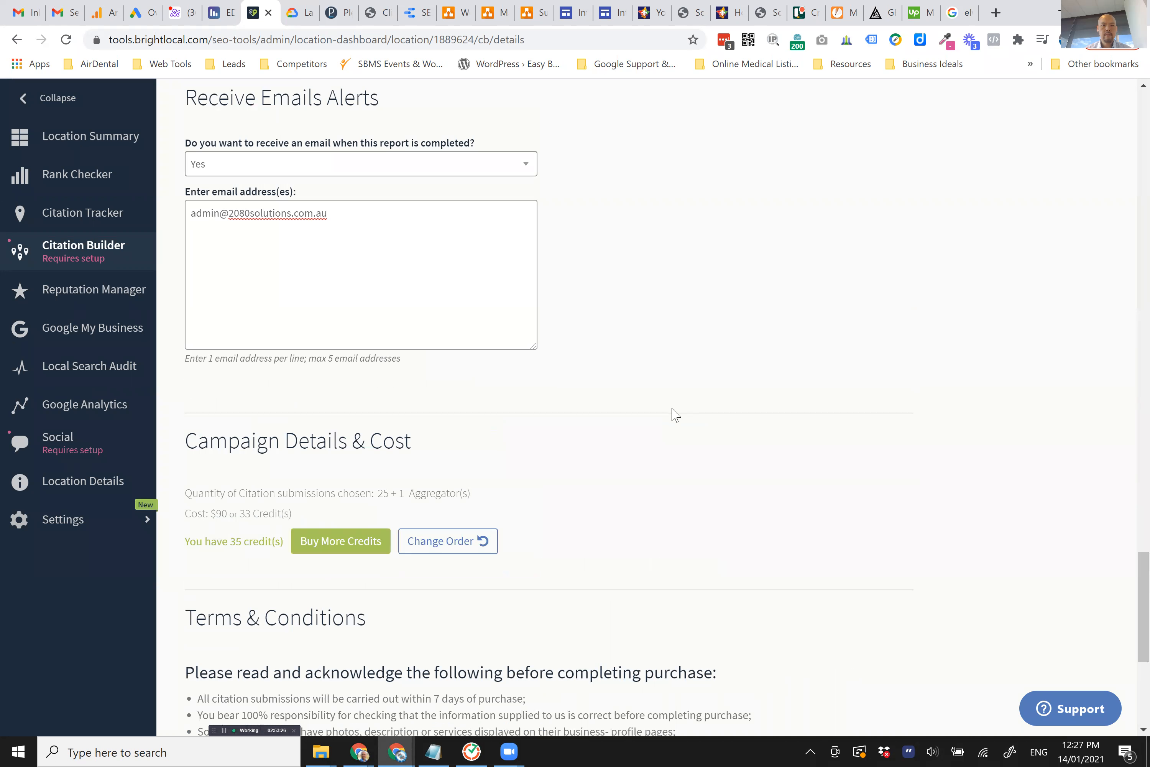
pyautogui.scroll(-5, 673, 410)
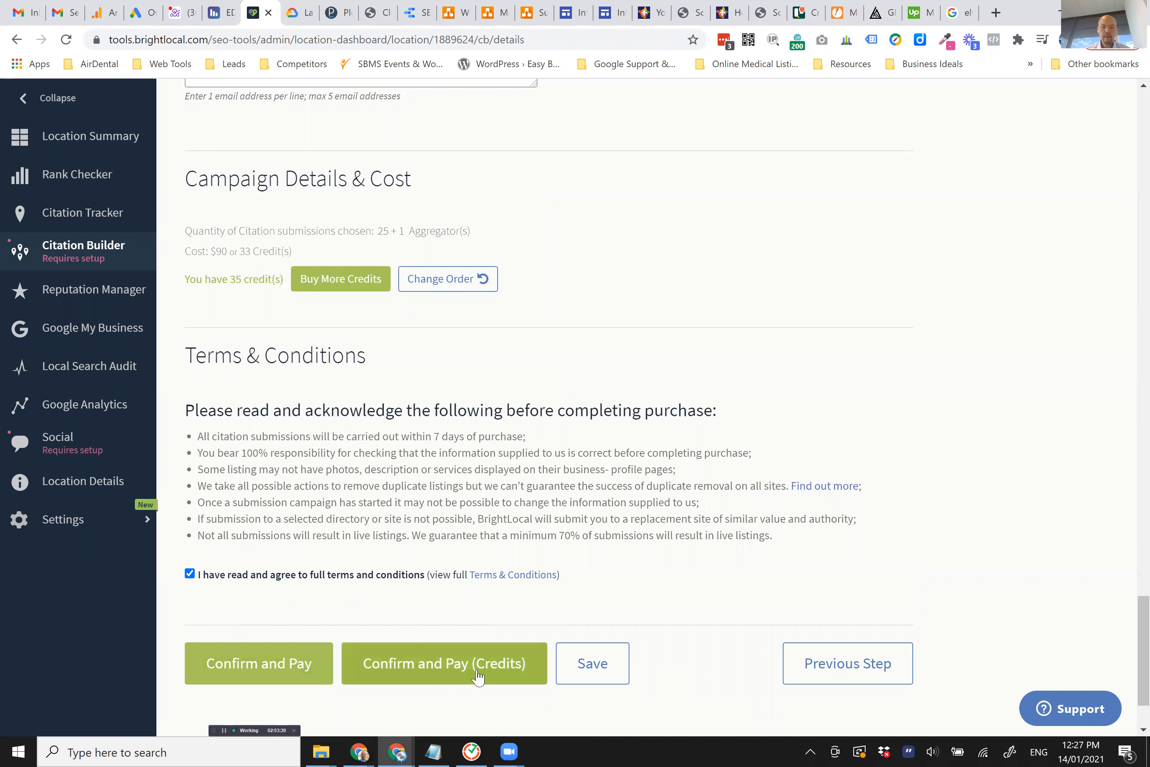
pyautogui.scroll(20, 935, 465)
pyautogui.scroll(-20, 1012, 394)
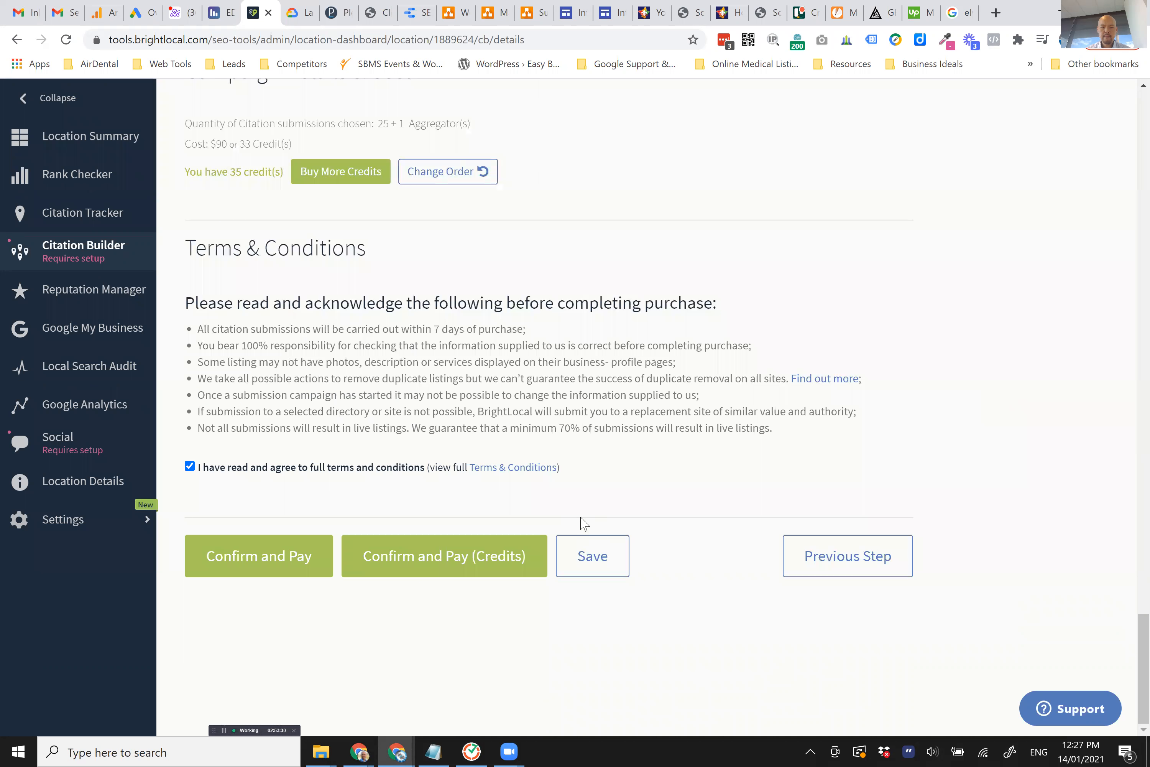
# - Confirm the Elwood Family Dentist citation campaign, pay for it with credits, and check the form while the order processes
pyautogui.click(446, 568)
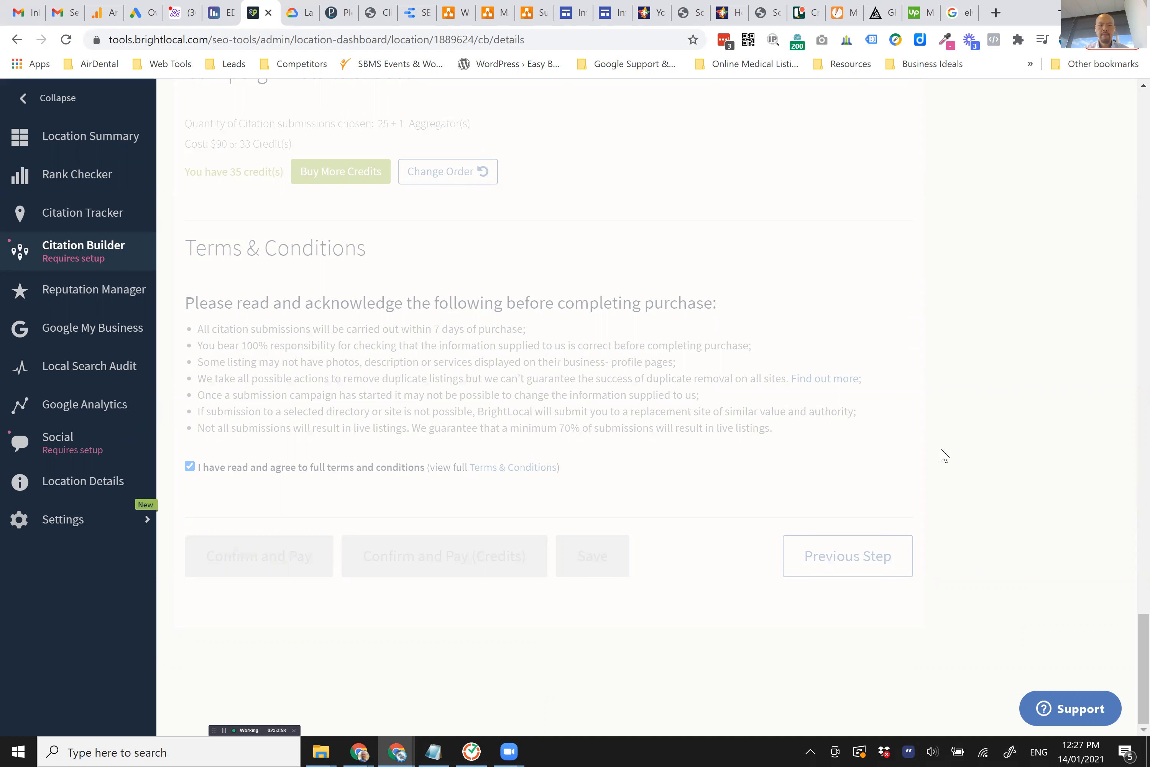
pyautogui.scroll(20, 945, 456)
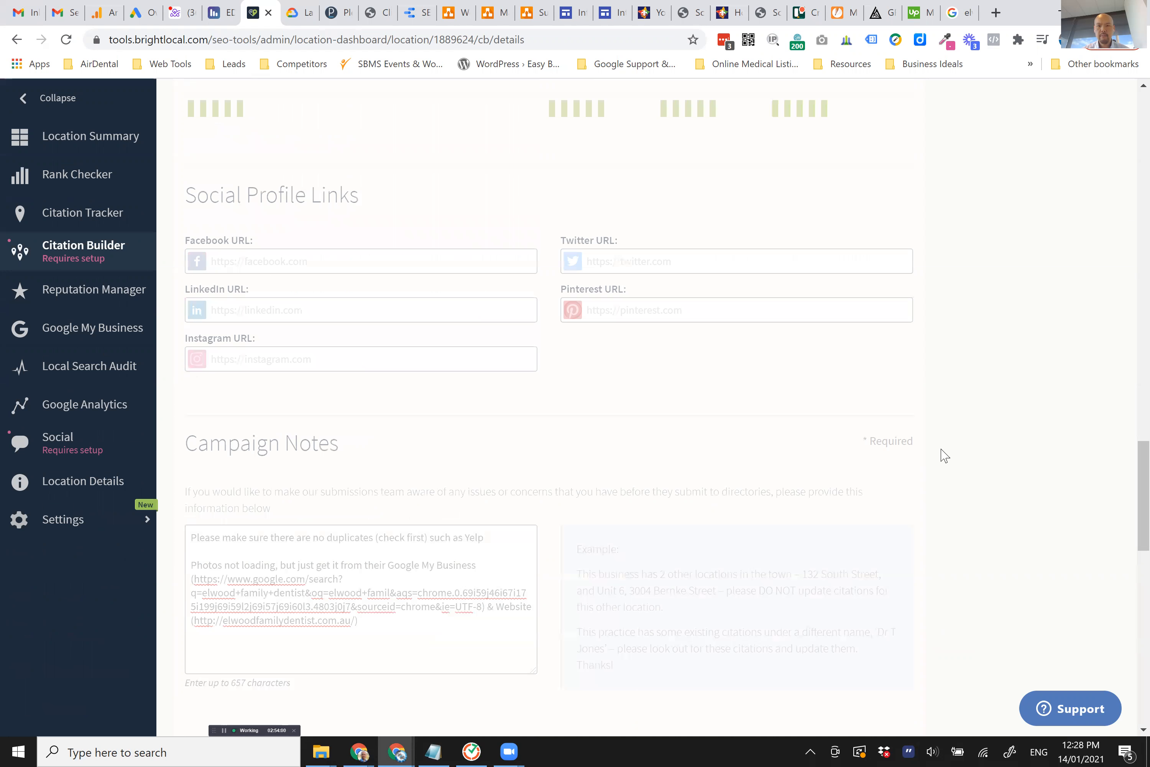
pyautogui.scroll(15, 944, 455)
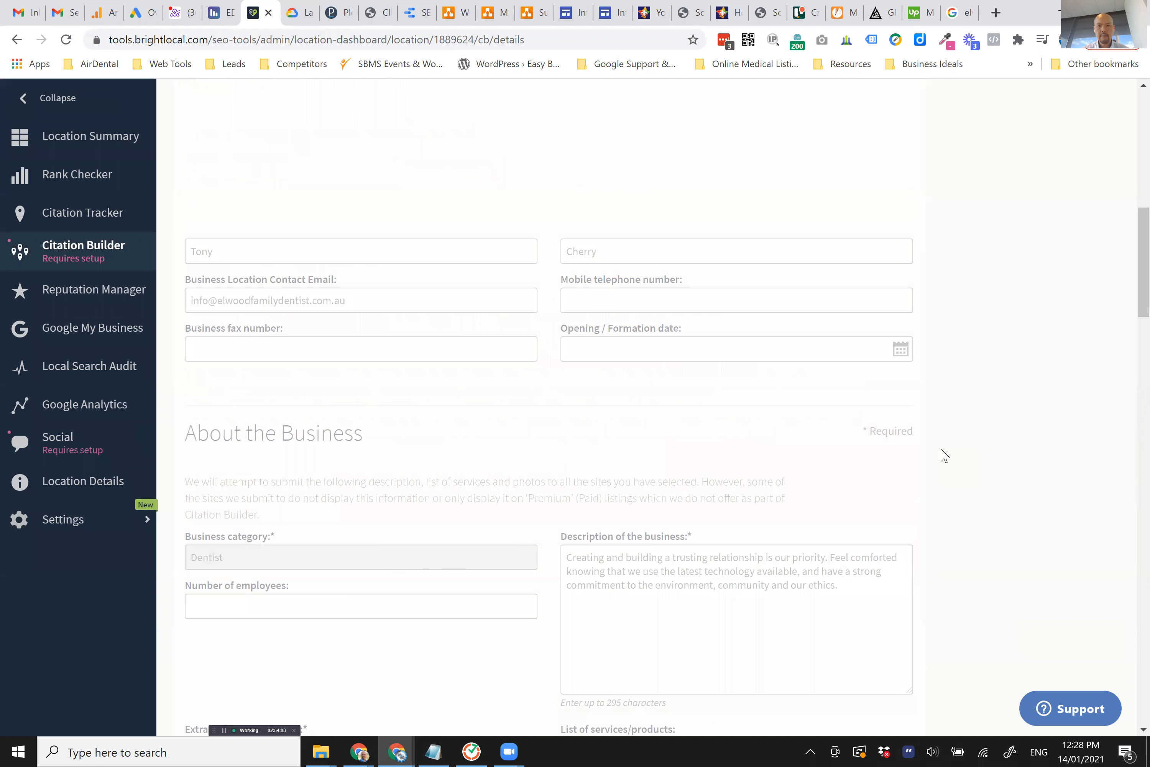
pyautogui.scroll(5, 944, 455)
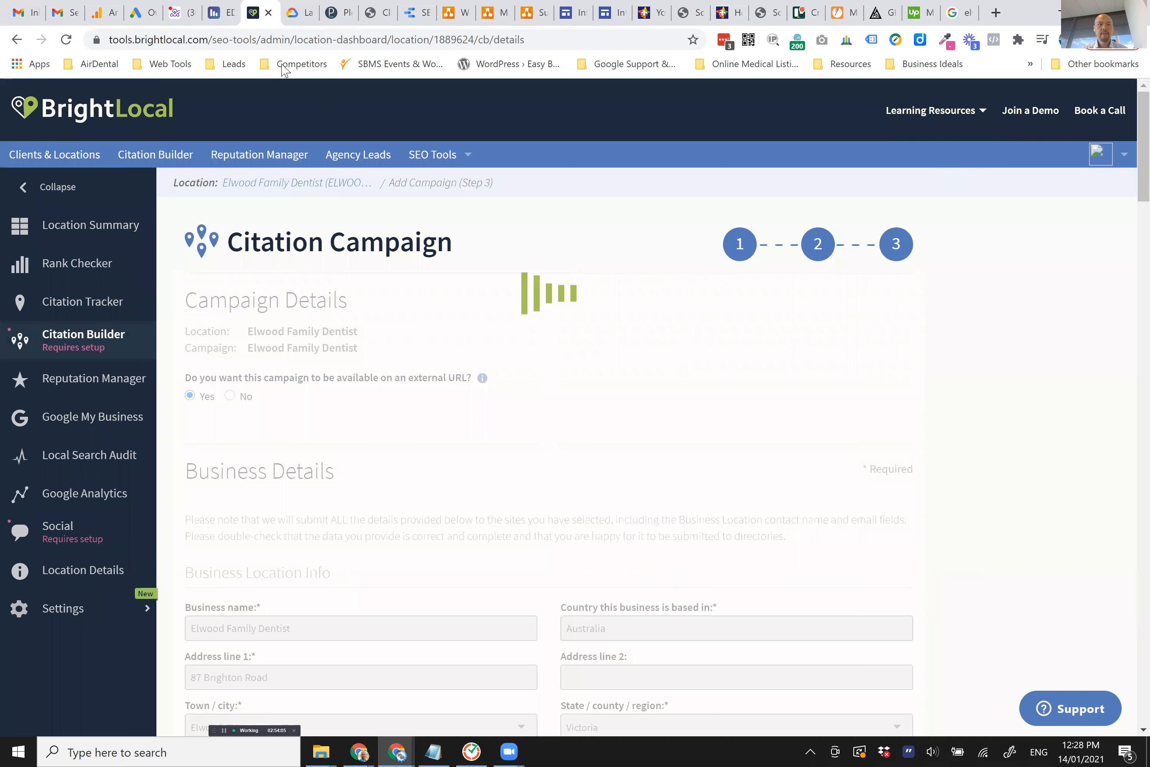
pyautogui.doubleClick(216, 36)
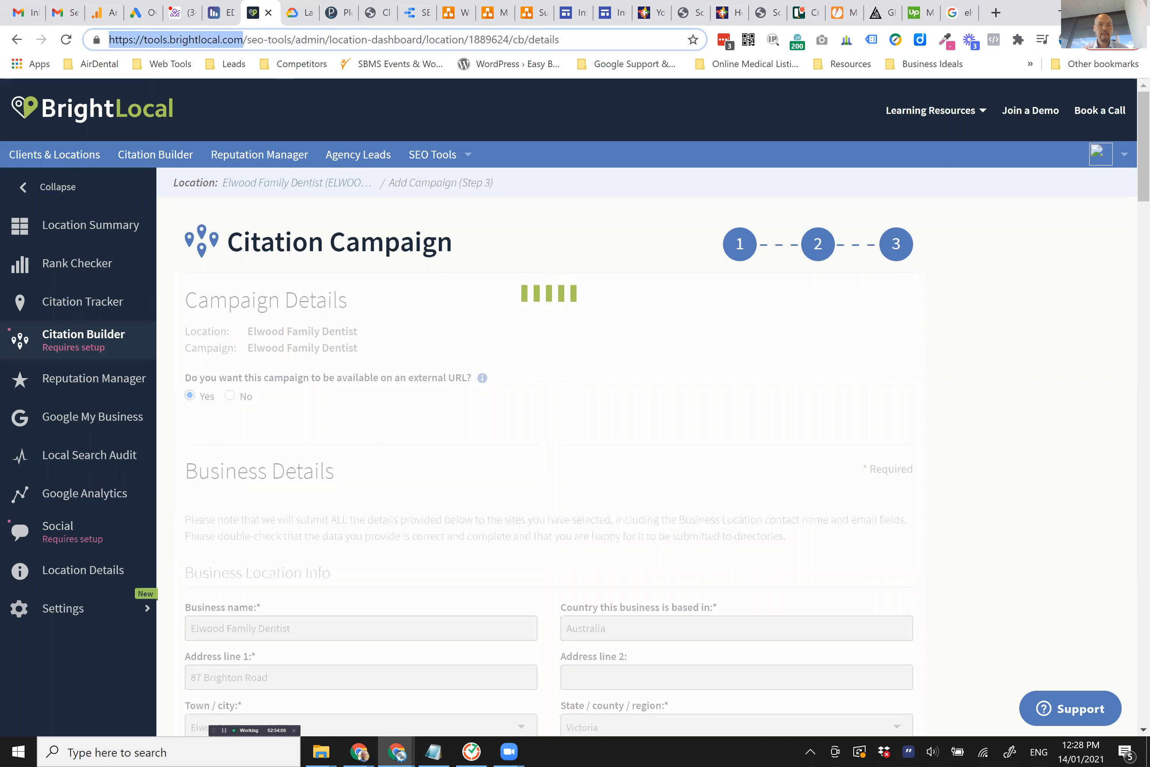
pyautogui.hotkey('ctrl', 'c')
pyautogui.hotkey('ctrl', 't')
pyautogui.hotkey('ctrl', 'v')
pyautogui.press('Return')
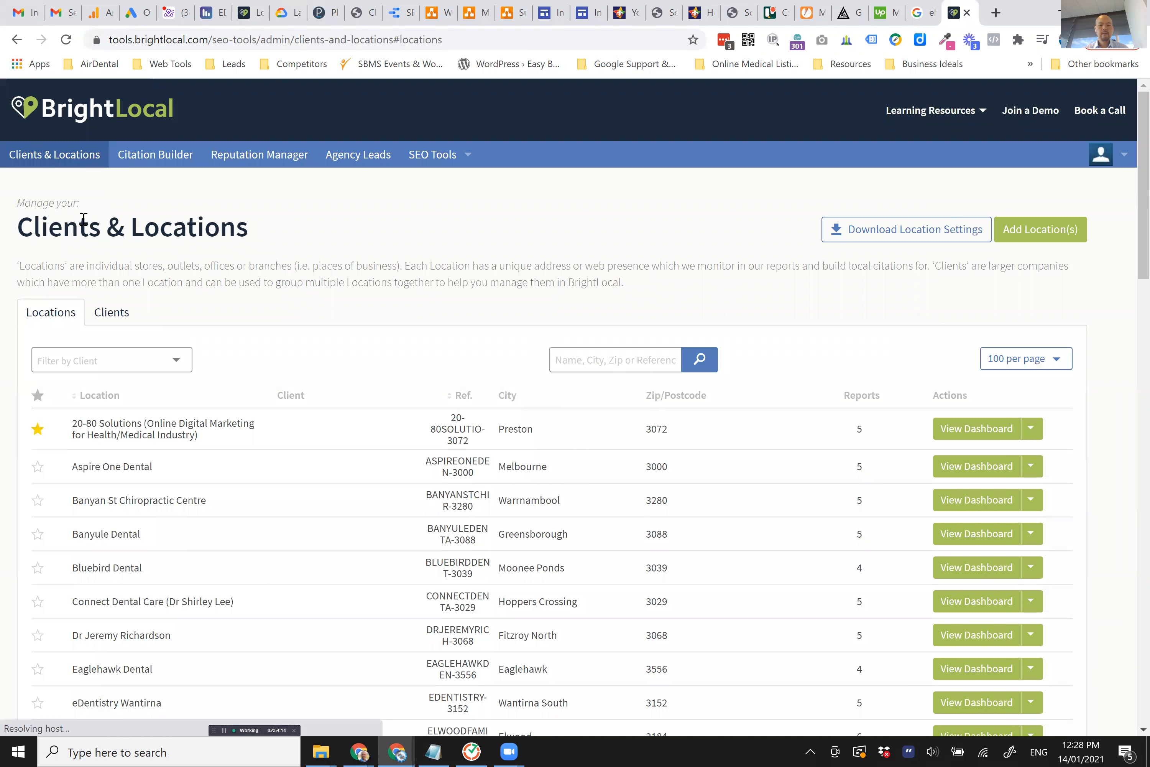
# - Find "river" in the locations list and open River Dental's Citation Builder campaign report
pyautogui.hotkey('ctrl', 'f')
pyautogui.write('r')
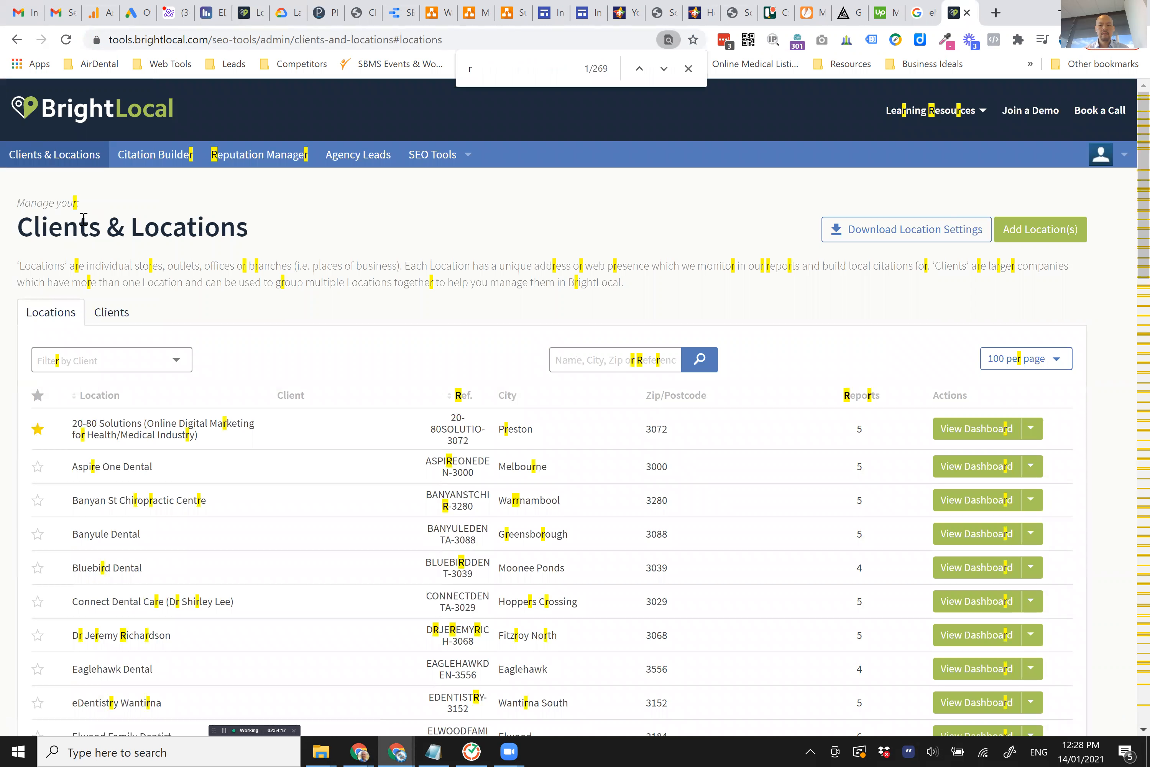
pyautogui.write('iver')
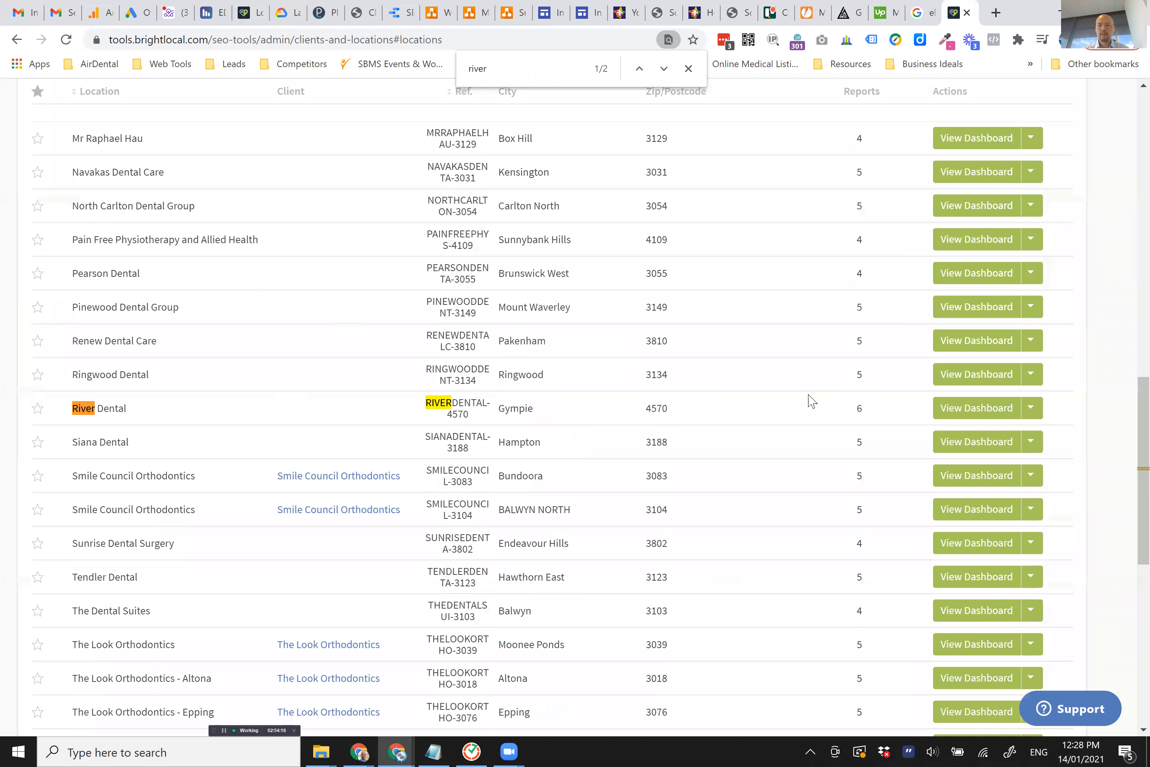
pyautogui.click(980, 416)
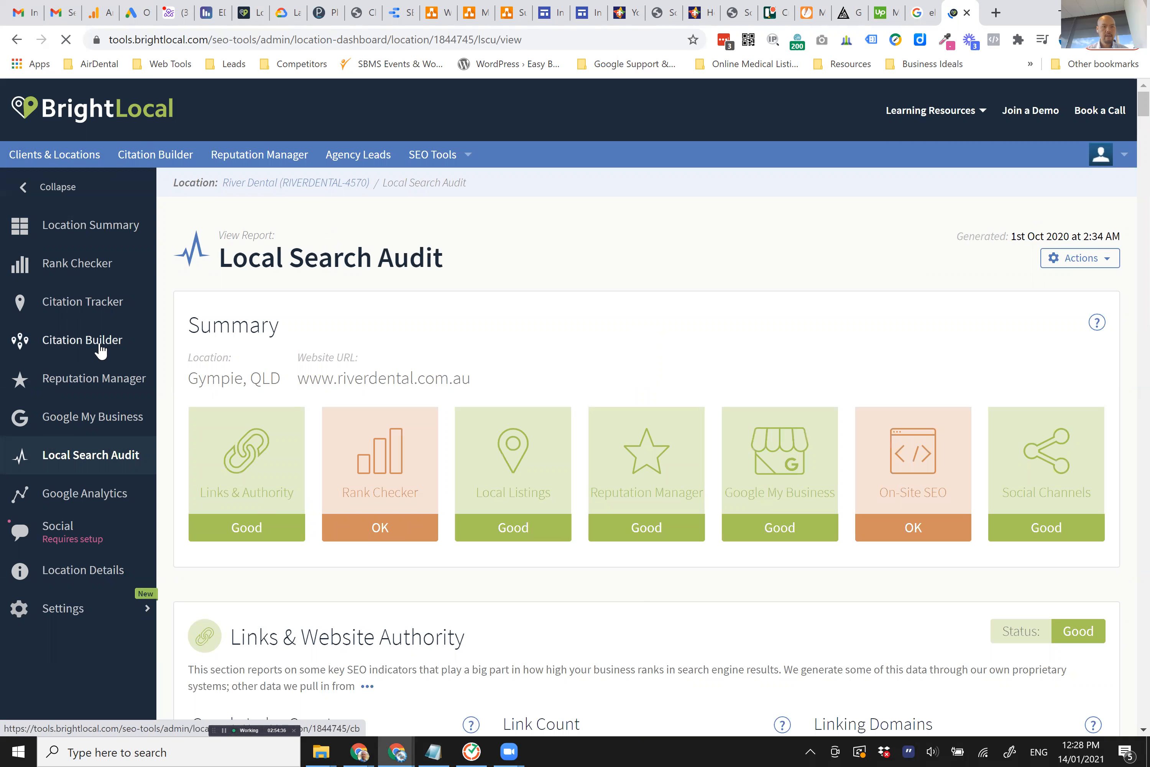
pyautogui.click(165, 353)
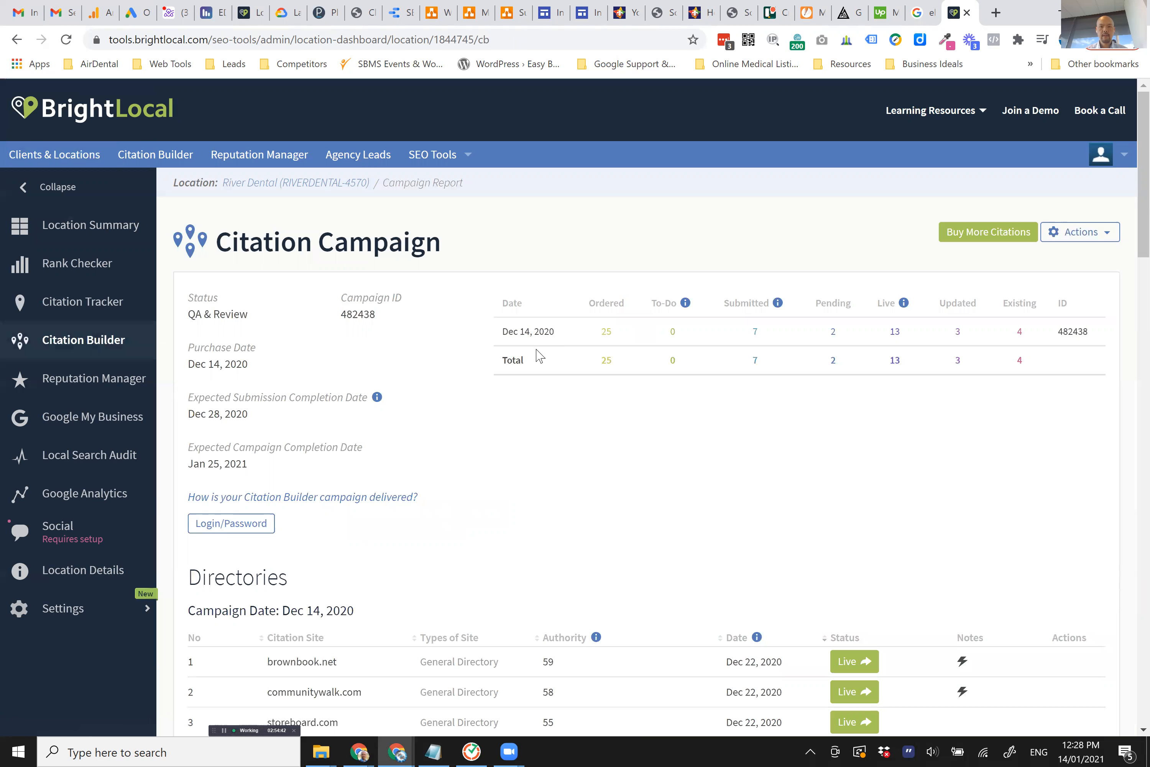
# - Examine the ordered, to-do, submitted, pending and live citation counts in River Dental's campaign summary
pyautogui.doubleClick(606, 330)
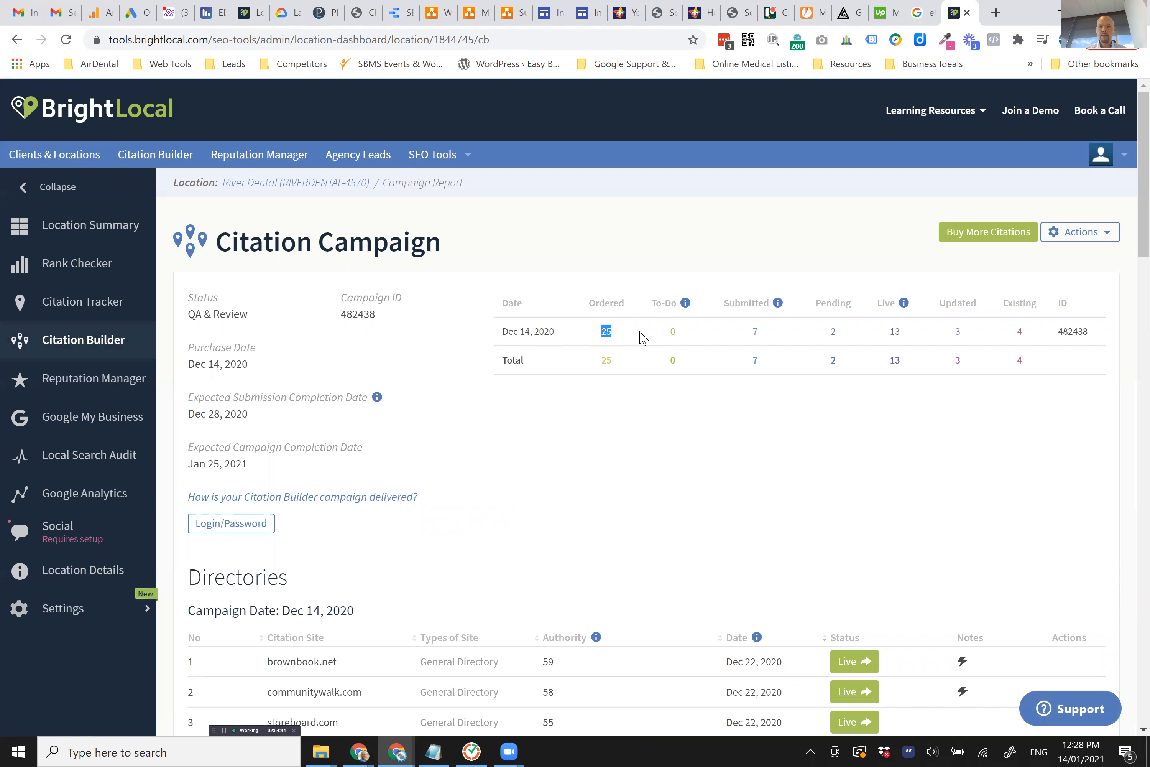
pyautogui.doubleClick(673, 332)
pyautogui.click(735, 332)
pyautogui.click(859, 337)
pyautogui.doubleClick(907, 332)
pyautogui.click(910, 331)
# - Review River Dental's directory statuses and the report's status explanations, and return to the Elwood Family Dentist campaign
pyautogui.scroll(-15, 493, 300)
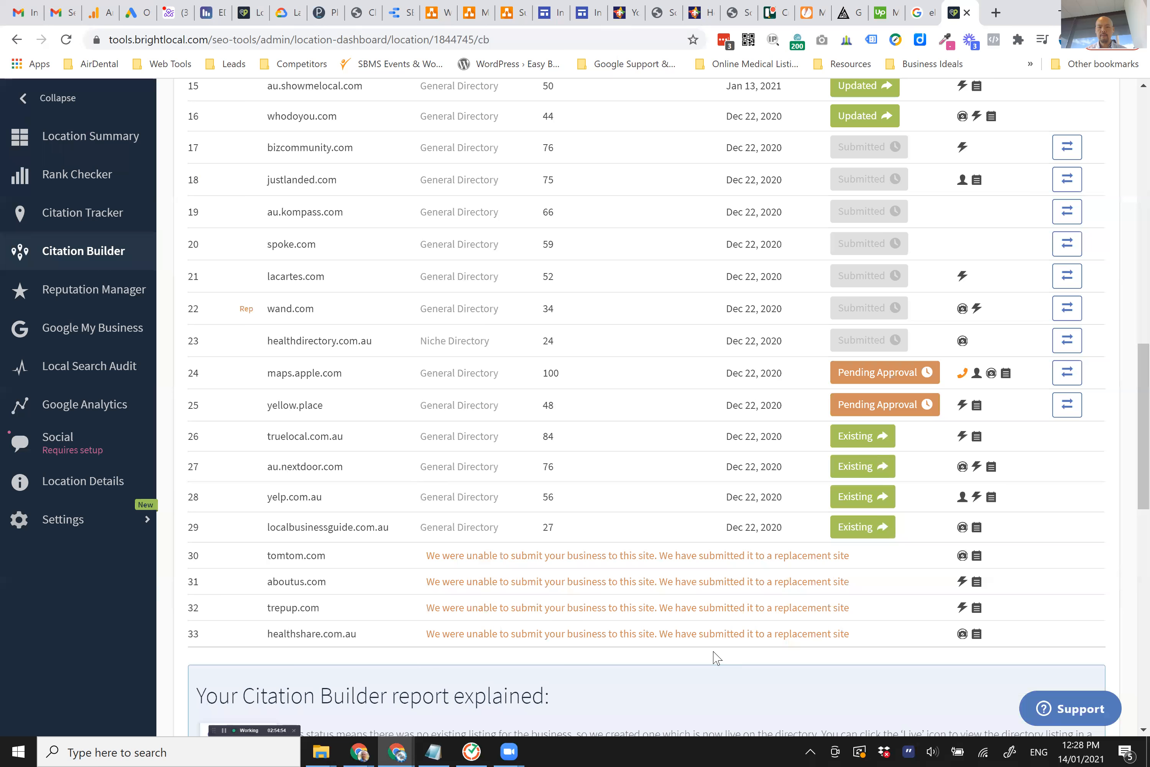
pyautogui.scroll(-15, 715, 657)
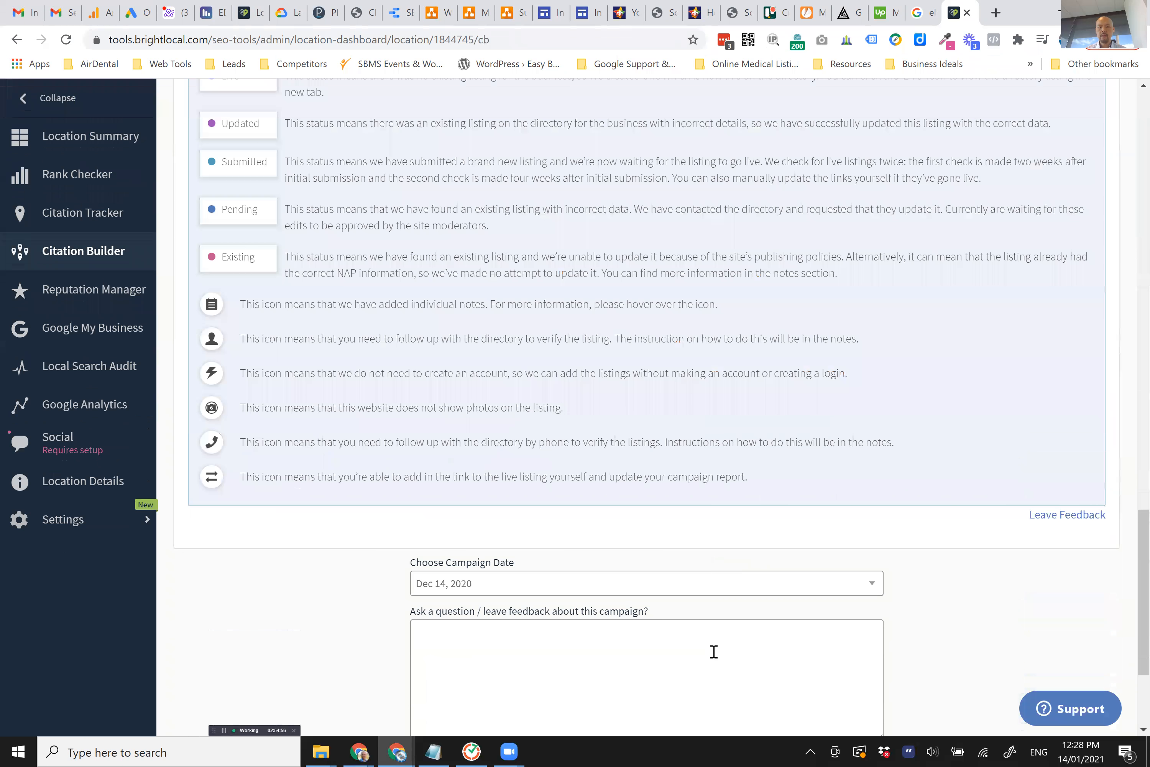
pyautogui.scroll(20, 917, 554)
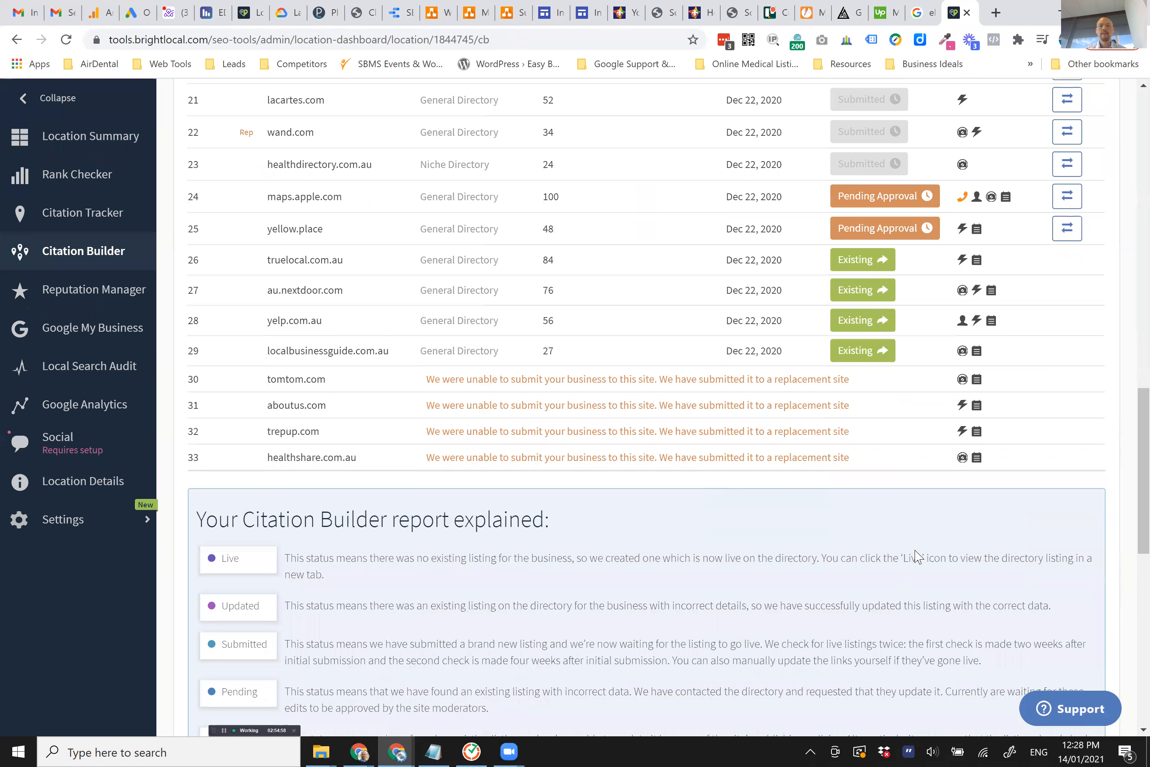
pyautogui.click(247, 18)
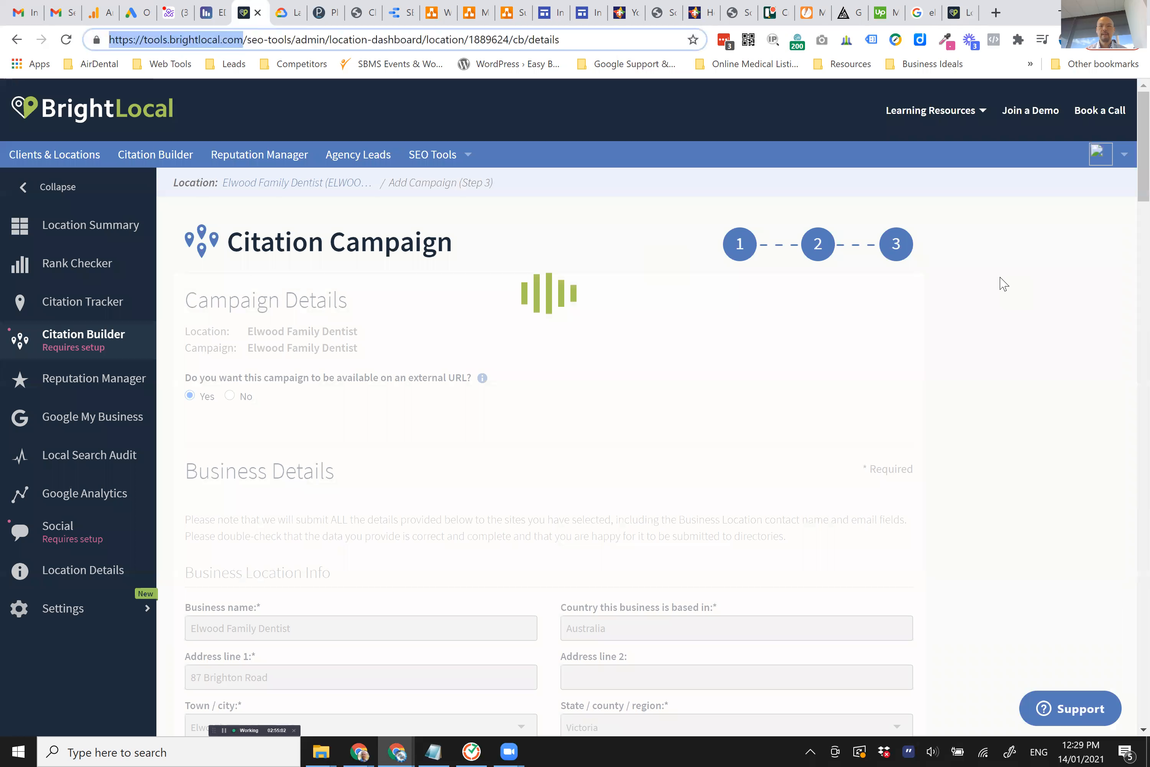